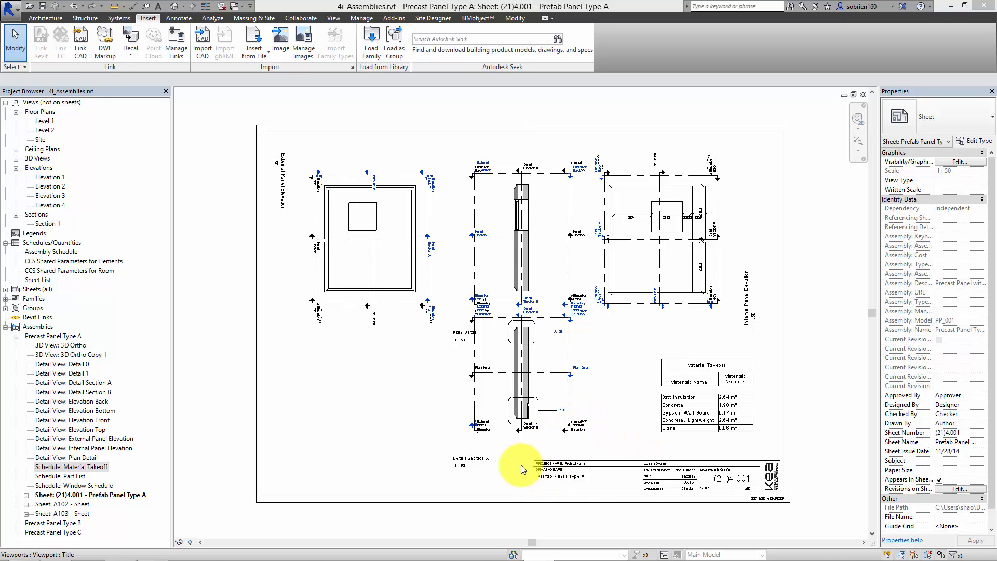
Switch to PowerPoint and examine the drawing-level hierarchy from Niveau 1 to Niveau 5 on slide 24
mouse_move(416, 558)
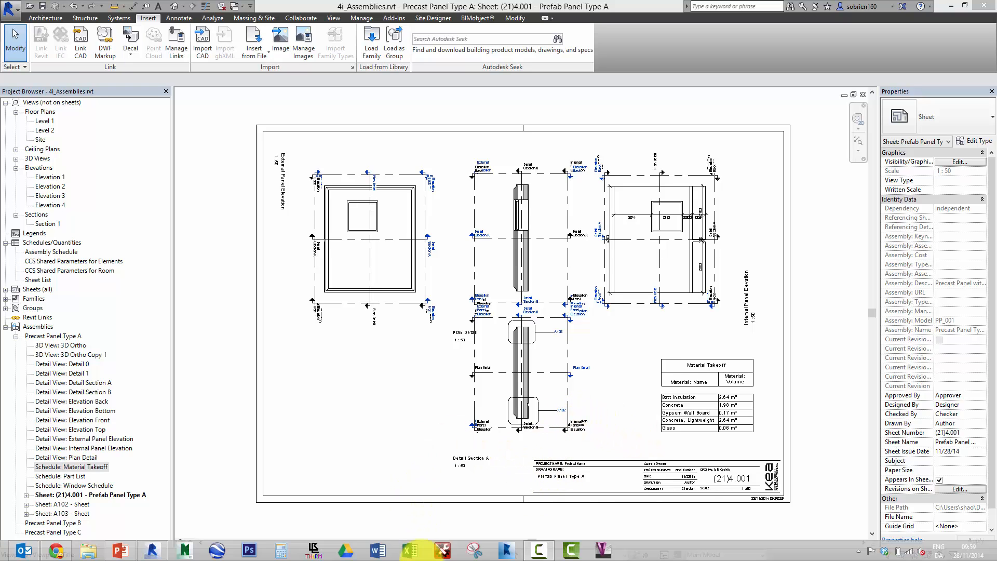
click(119, 551)
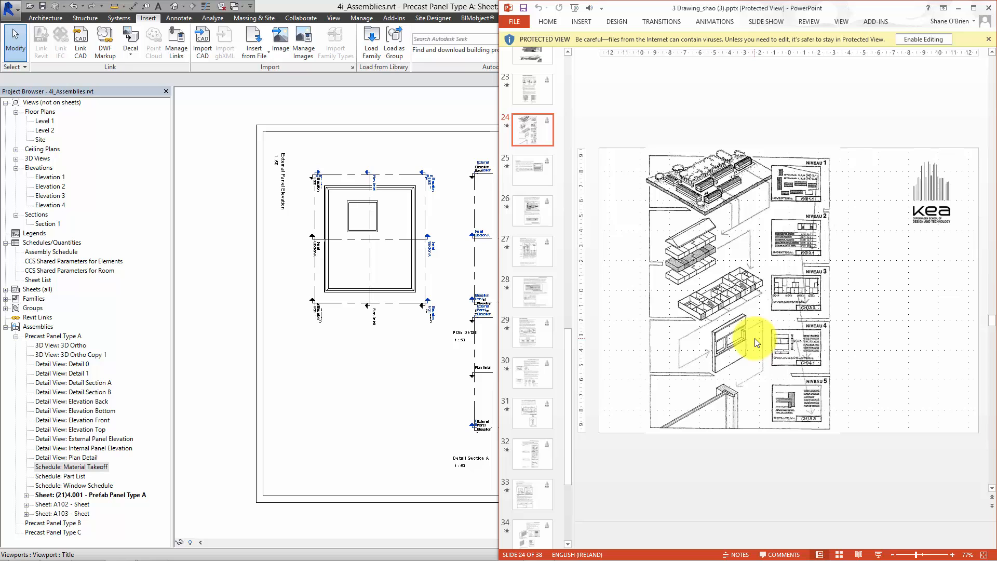
Switch to the PPM A113 specifications presentation in Chrome and go back to the C7 Examples of Content slide
mouse_move(413, 557)
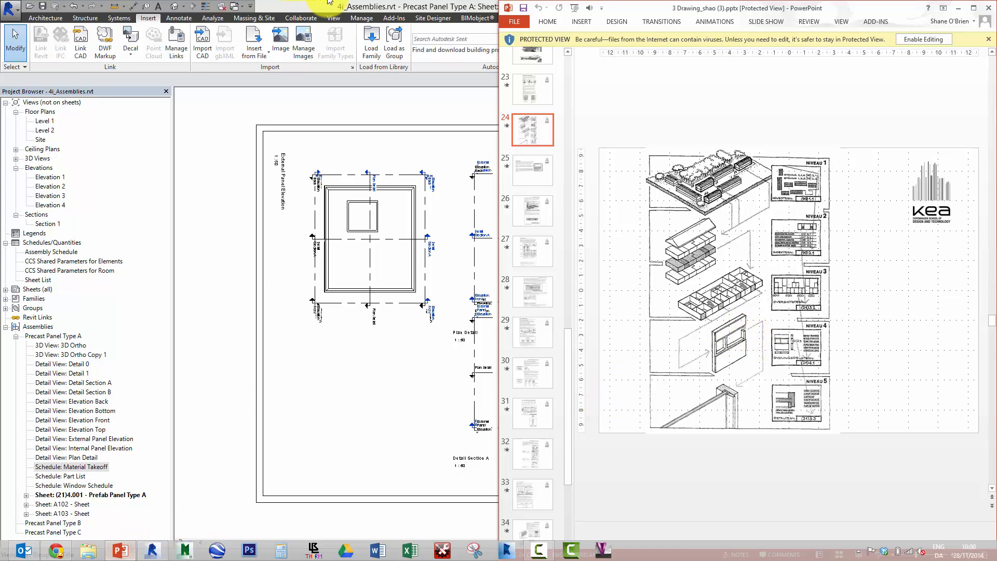
mouse_move(107, 546)
click(58, 553)
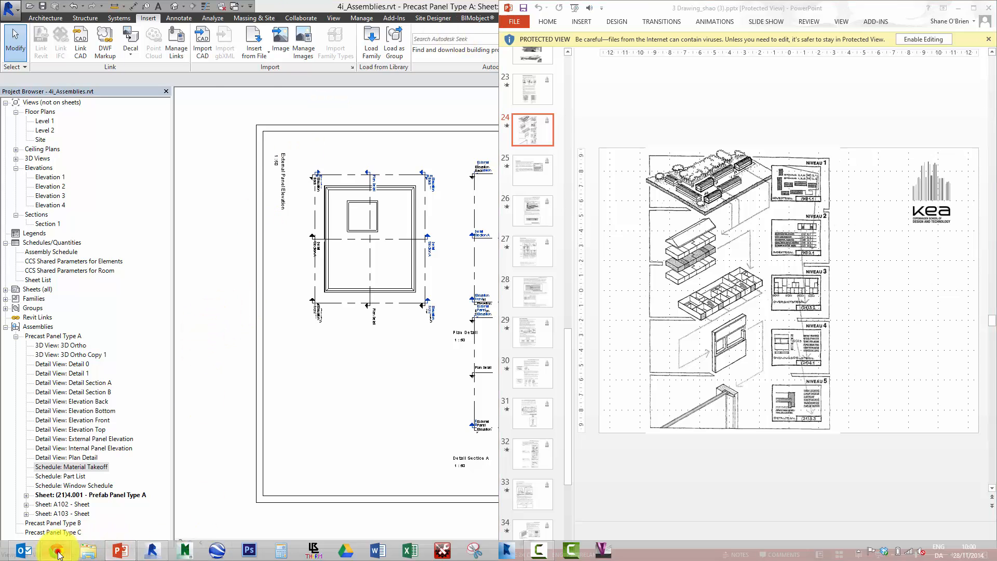
click(524, 179)
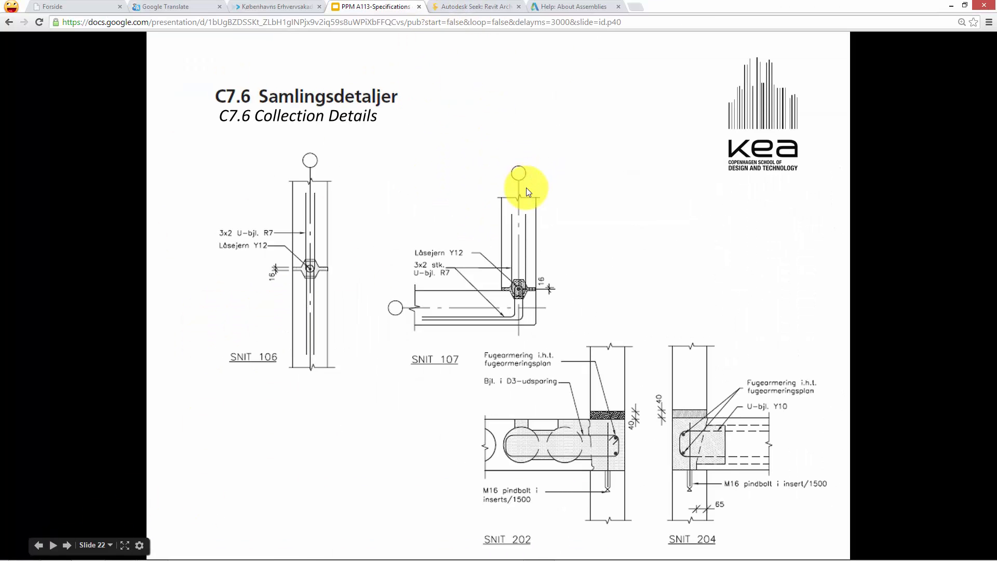
key(Left)
key(Left)
key(Left)
key(Left)
key(Left)
key(Left)
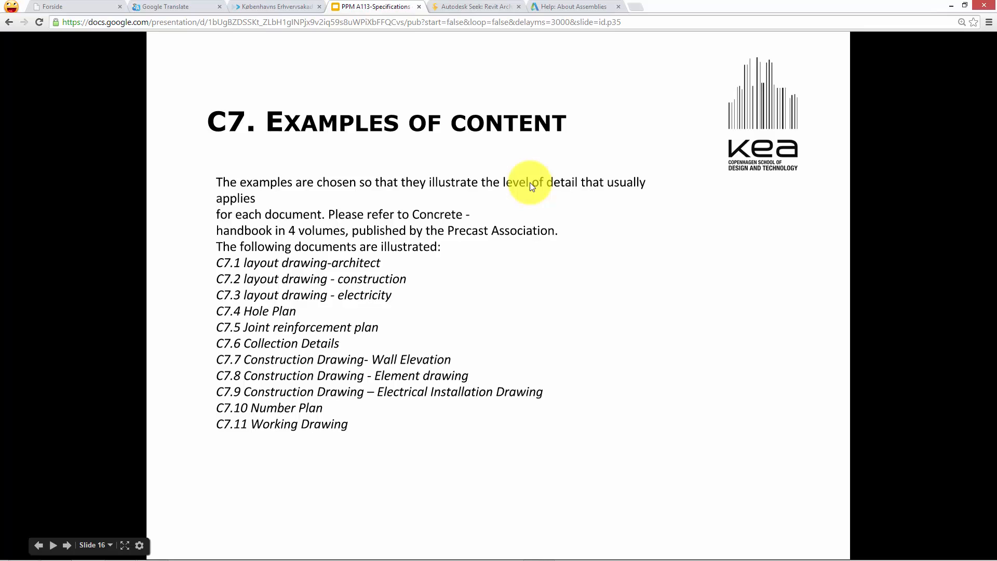
Page through the example drawings from the C7 overview up to the C7.8 Element drawing slide
key(Right)
key(Right)
key(Right)
key(Right)
key(Right)
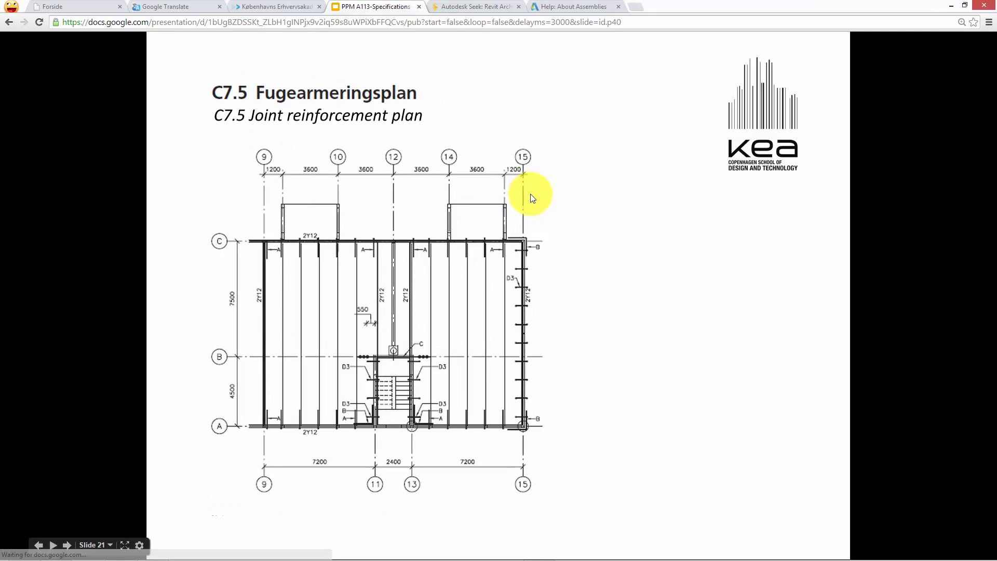
key(Right)
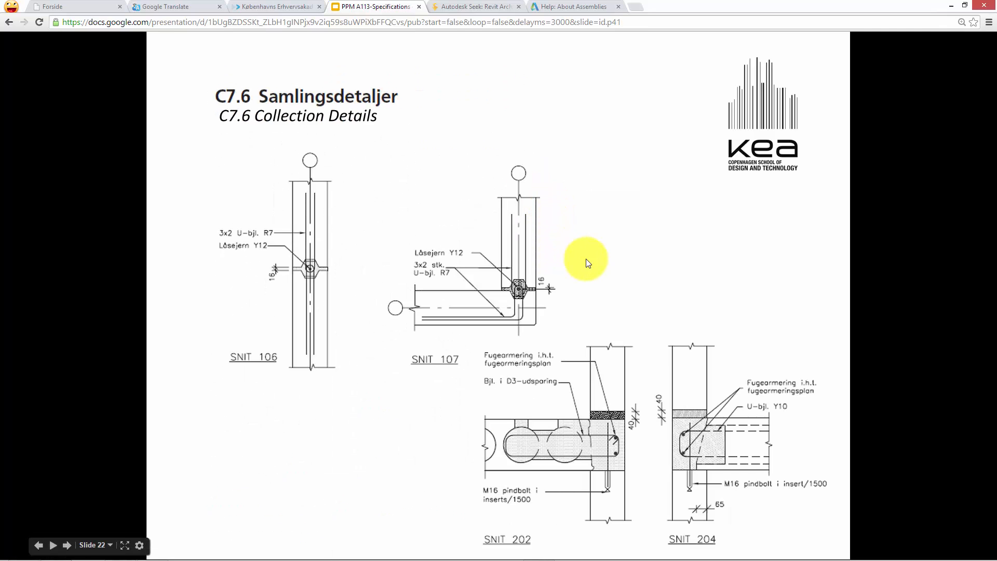
key(Right)
key(Right)
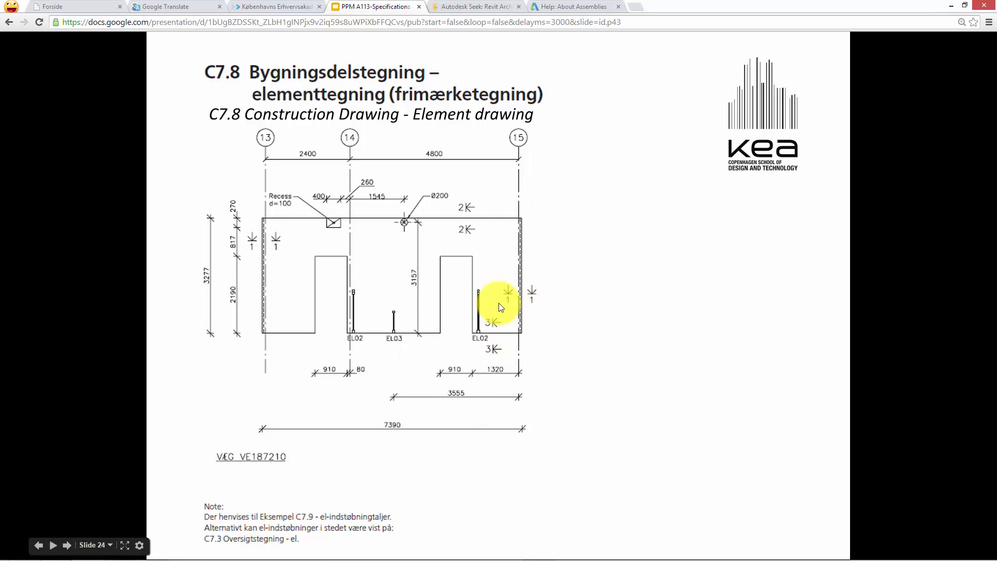
Review the C7.7 Wall Elevation and C7.6 Collection Details slides again, back to the C7.4 Hole Plan
key(Left)
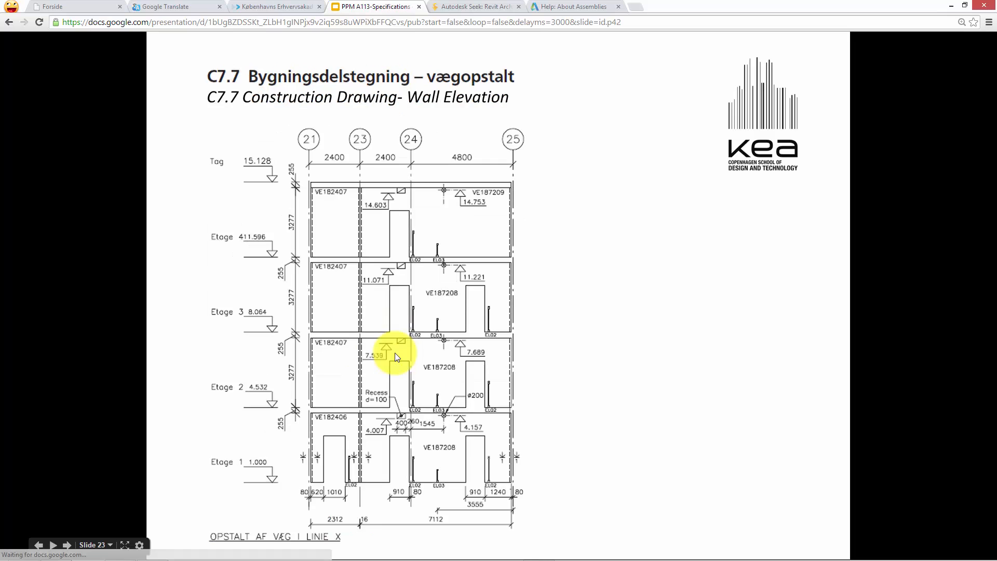
key(Right)
key(Left)
key(Left)
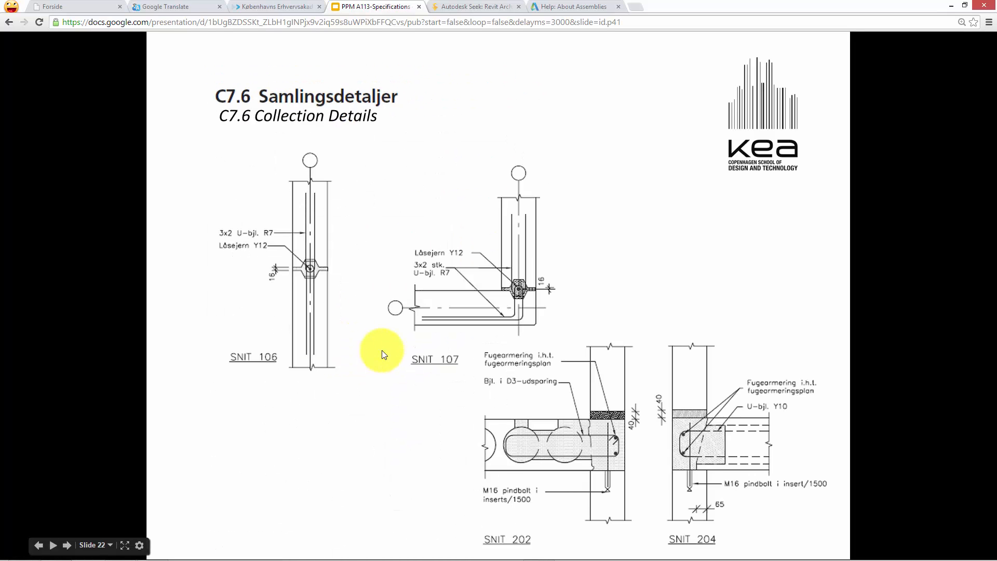
key(Left)
key(Left)
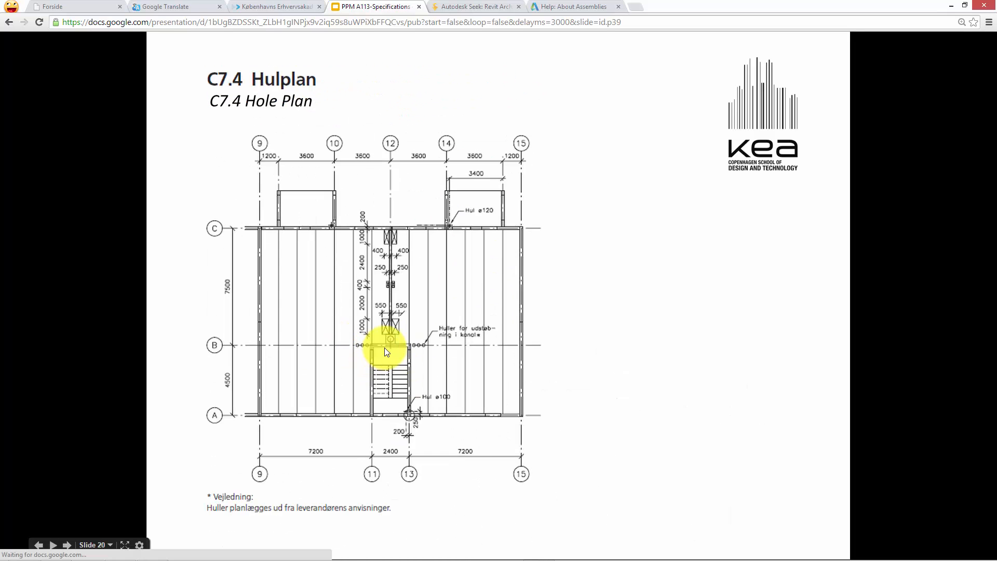
Advance through the example drawings from the Hole Plan to the C7.10 Number Plan slide
key(Right)
key(Right)
key(Right)
key(Right)
key(Right)
key(Right)
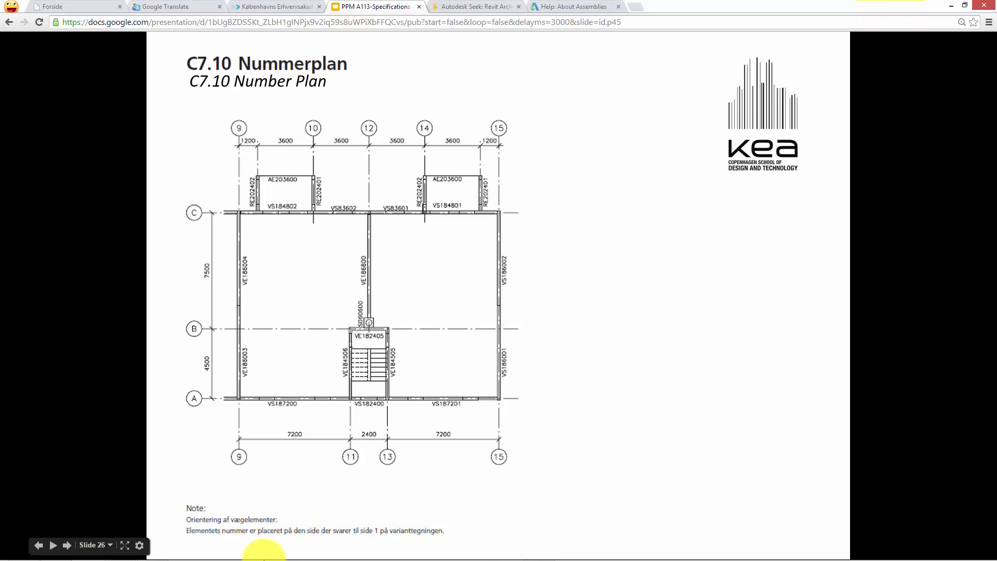
Switch back to Revit and close the Prefab Panel Type A sheet, the Assembly Schedule, the Level 1 plan and the Assembly Tag (1) family
mouse_move(224, 558)
click(153, 549)
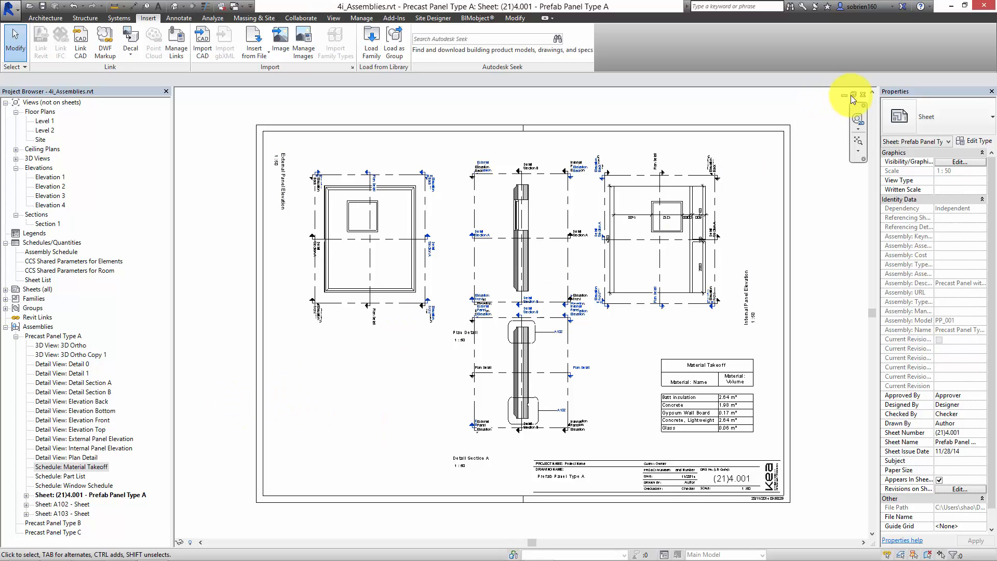
click(863, 95)
click(865, 92)
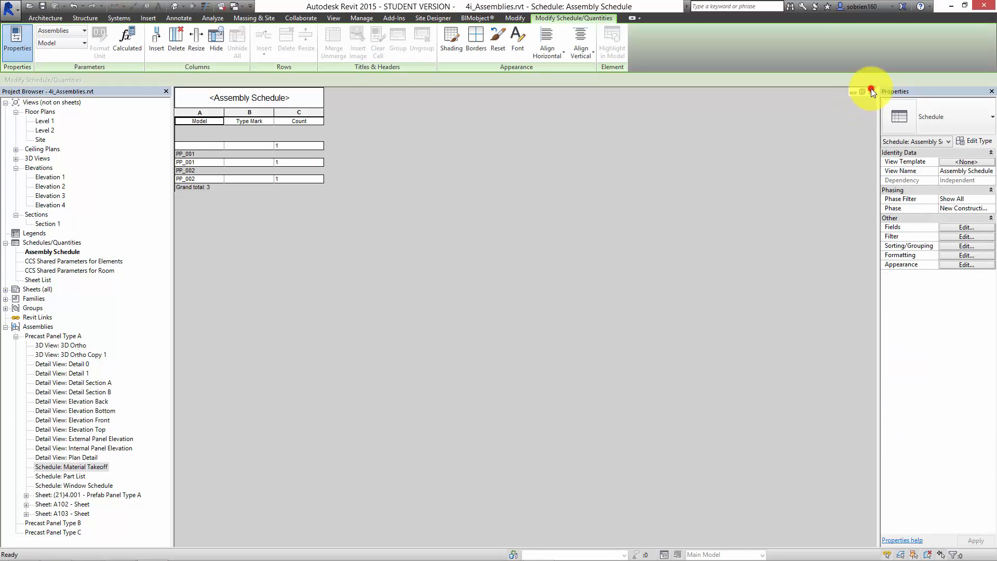
click(871, 89)
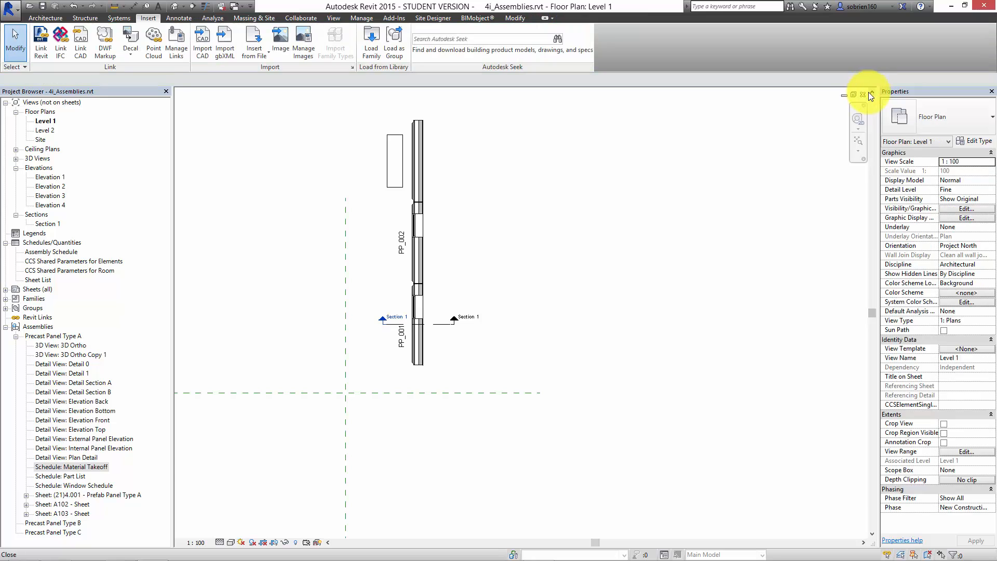
click(864, 93)
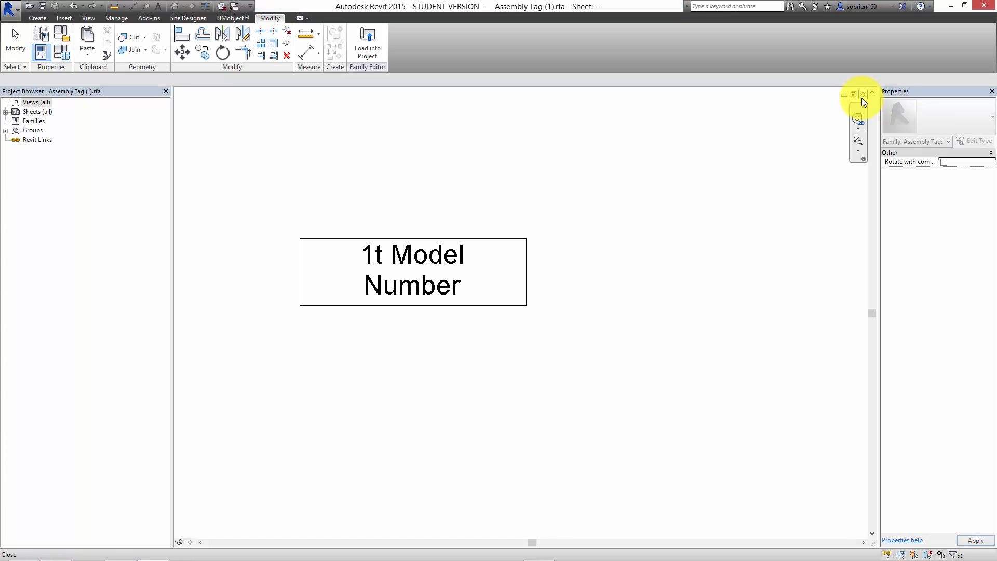
click(861, 96)
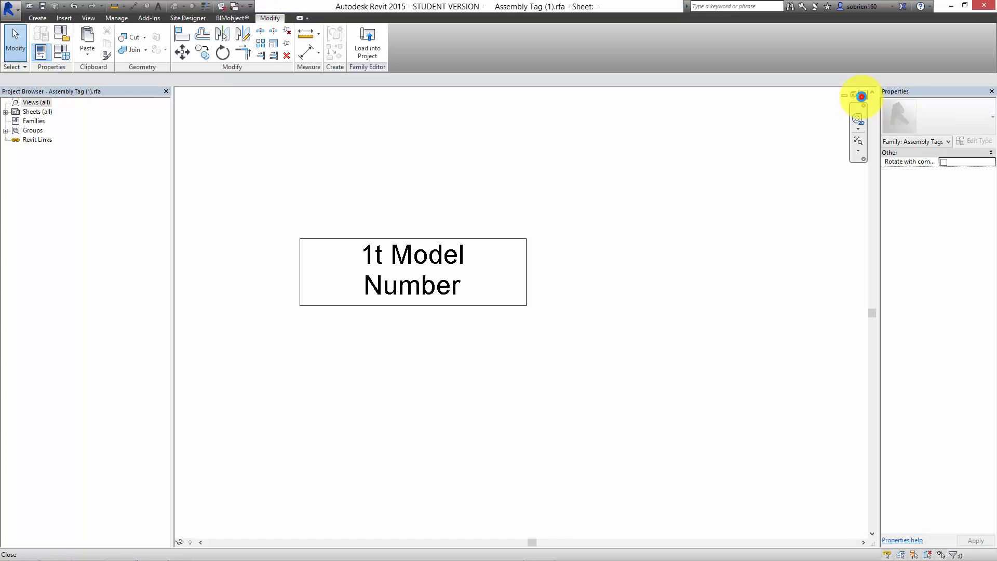
click(517, 293)
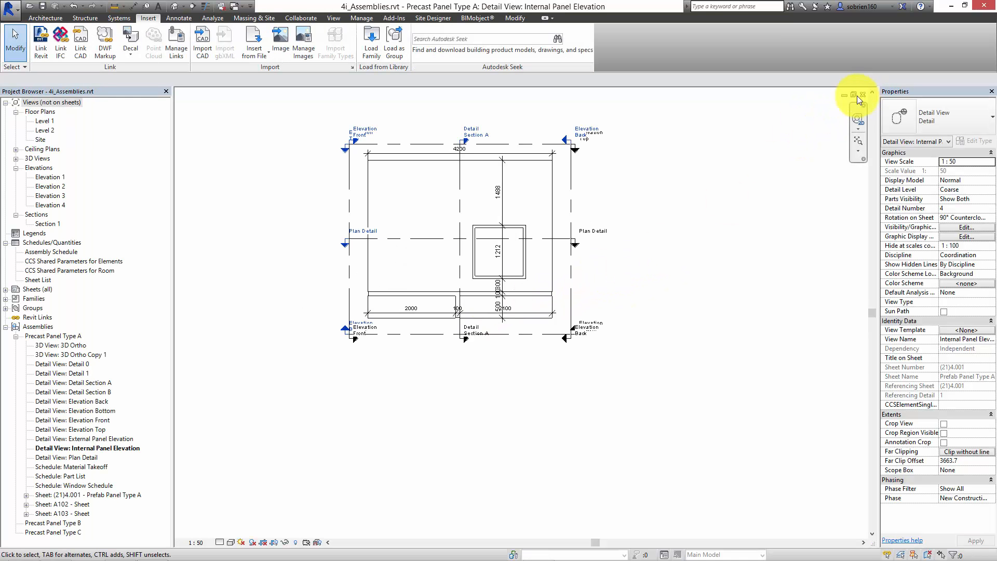
Close the Internal Panel Elevation, the A103 and A102 sheets and the other open assembly views except the External Panel Elevation
click(862, 95)
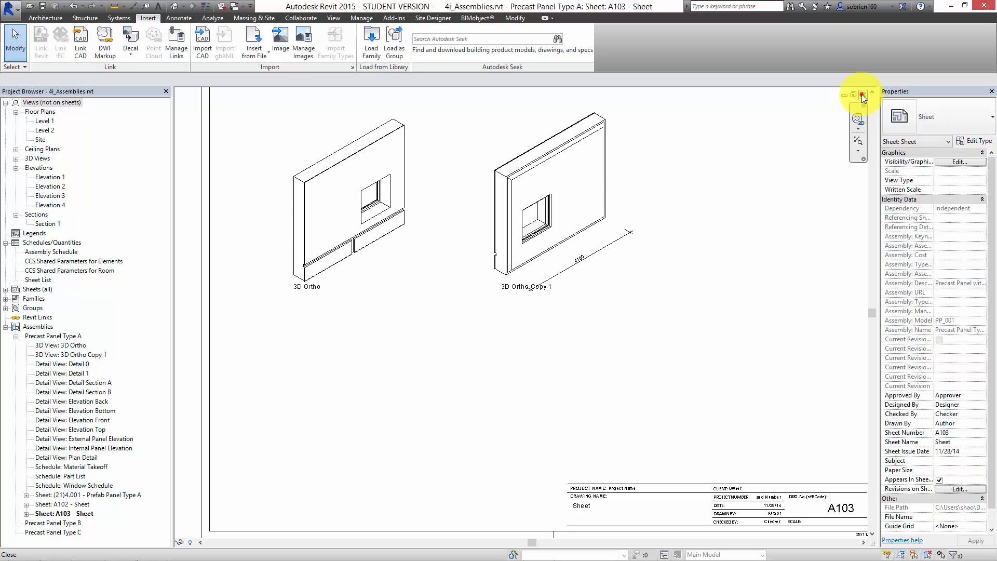
click(861, 95)
click(861, 96)
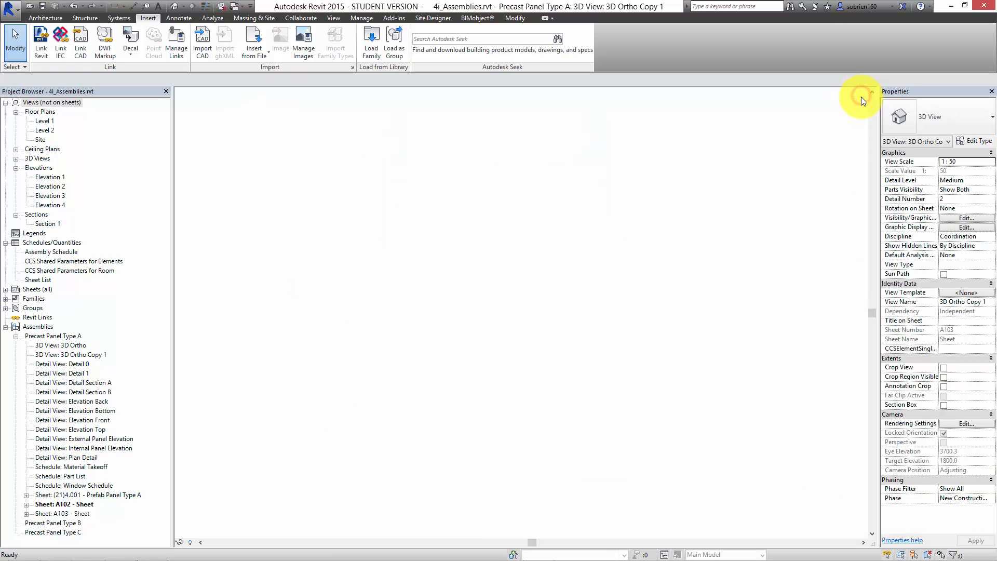
click(861, 95)
click(861, 95)
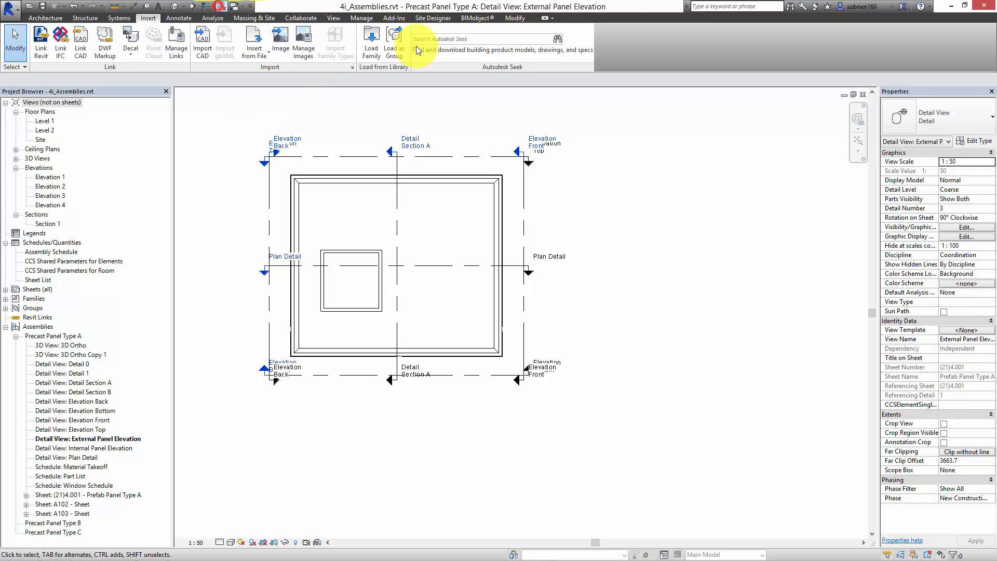
Close the 4i_Assemblies.rvt project with its changes saved, and close the El_Channel and Panel edge profile families
click(862, 95)
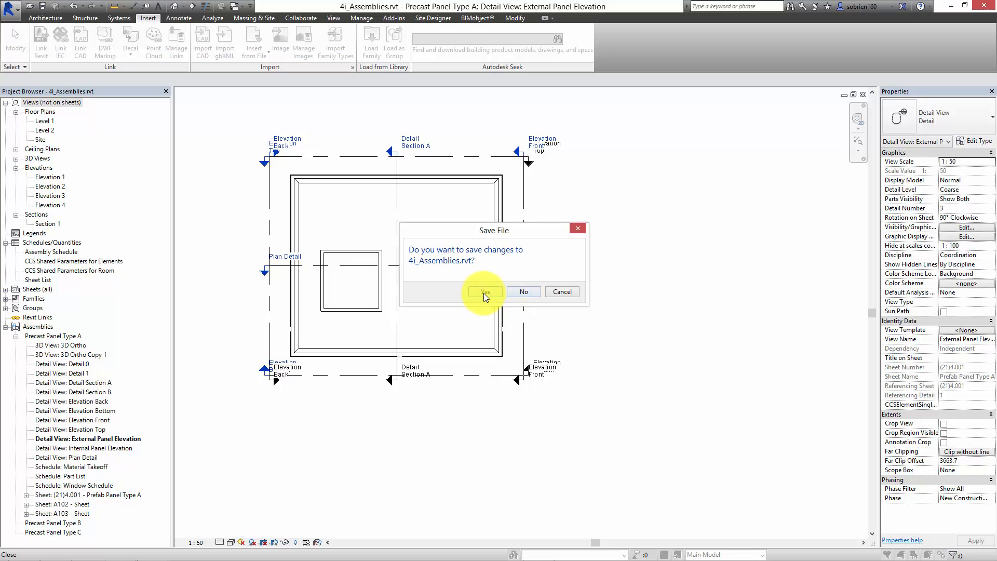
click(483, 293)
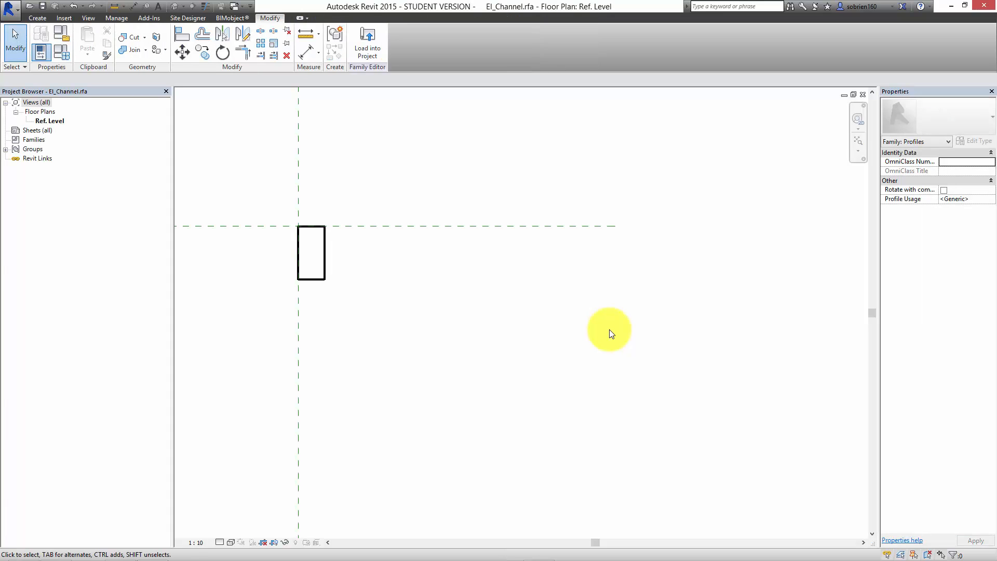
click(863, 94)
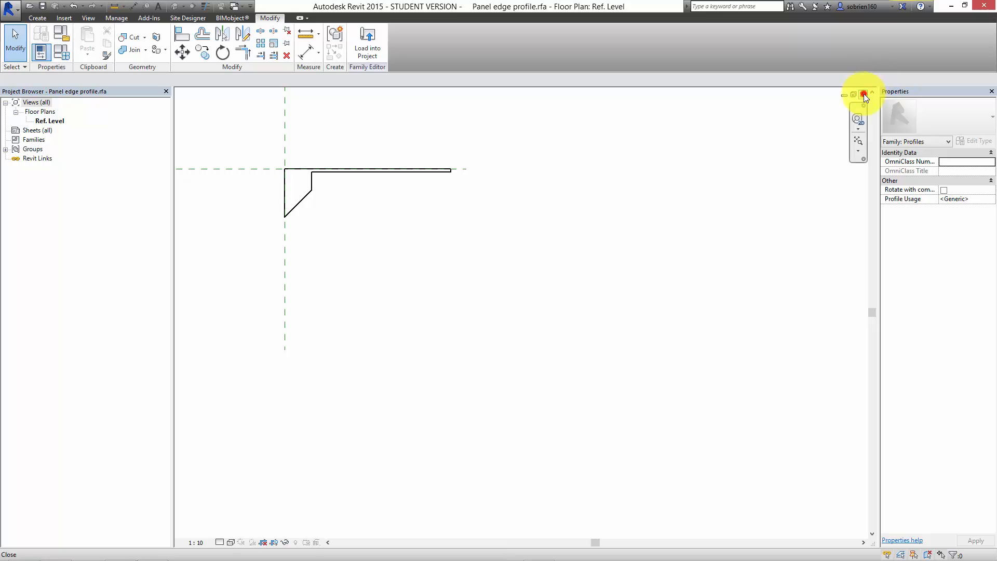
click(863, 95)
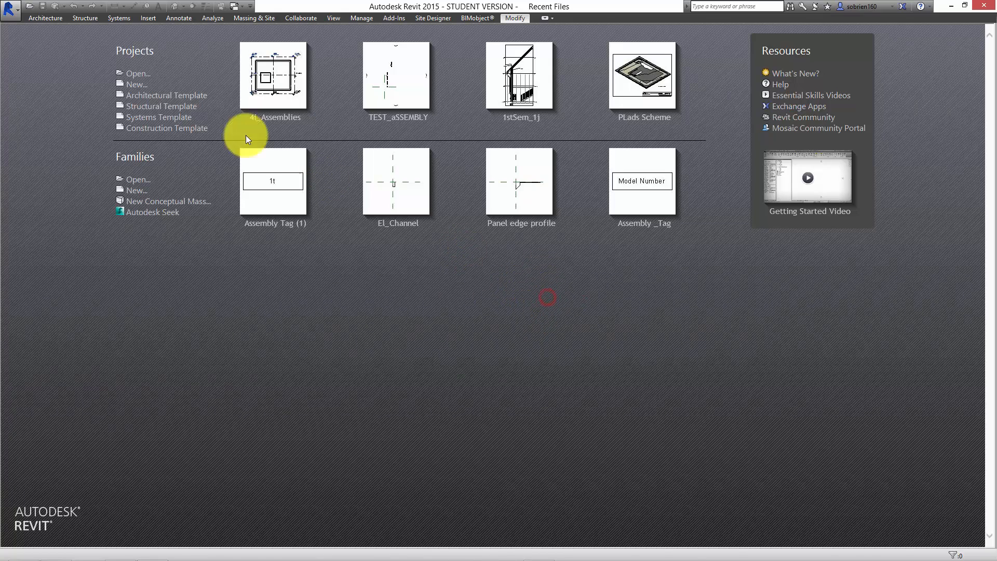
Create a project from the Architectural Template and open its default 3D view
click(156, 95)
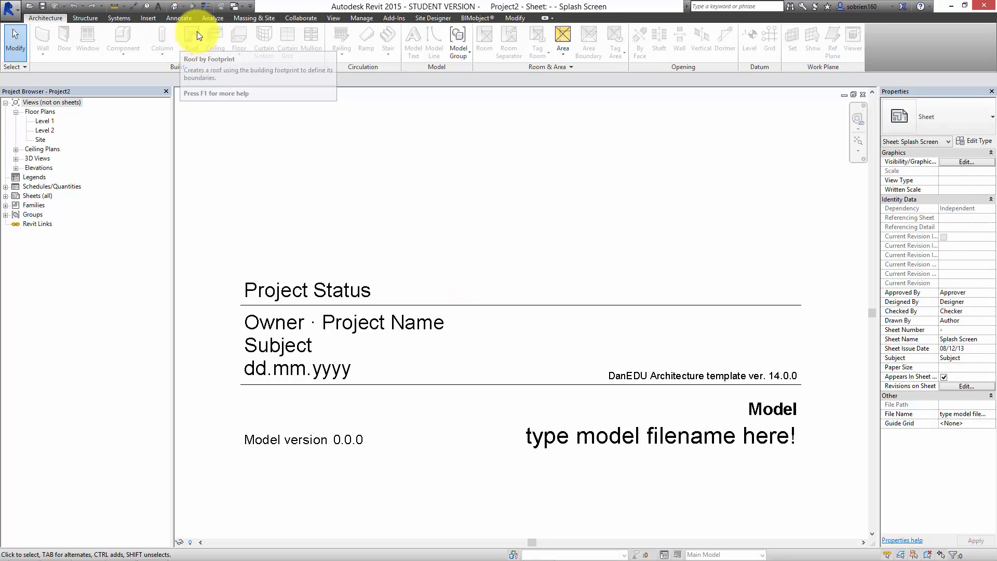
click(173, 7)
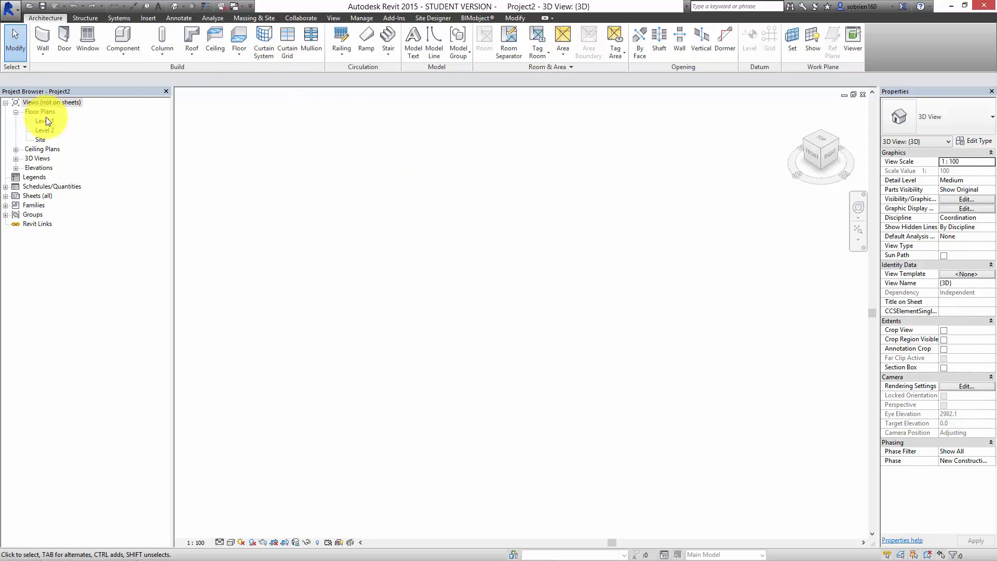
Draw a straight Generic - 400mm exterior wall about 3600 mm long on Level 1 with an unconnected height of 8000 mm
click(41, 36)
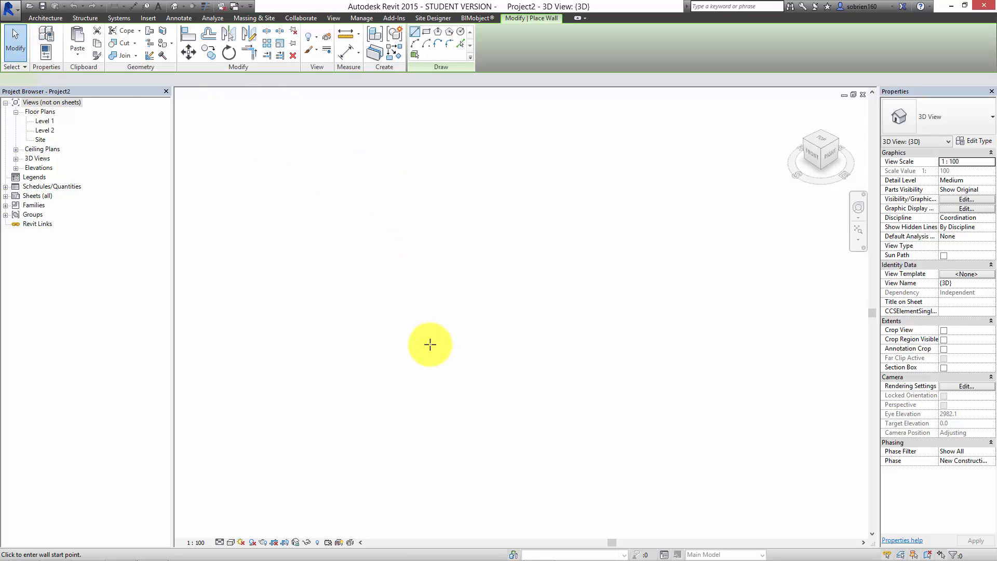
click(419, 363)
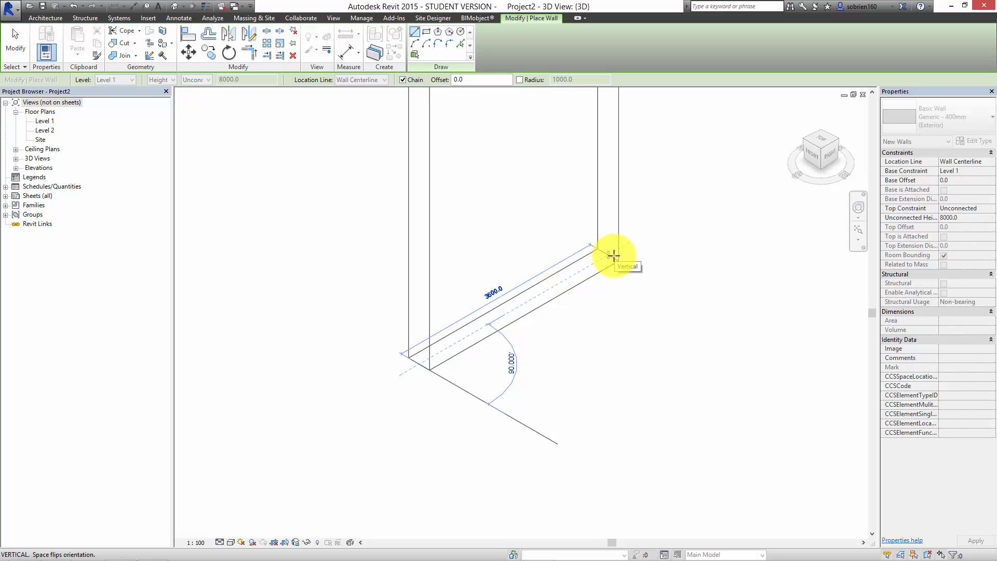
click(613, 255)
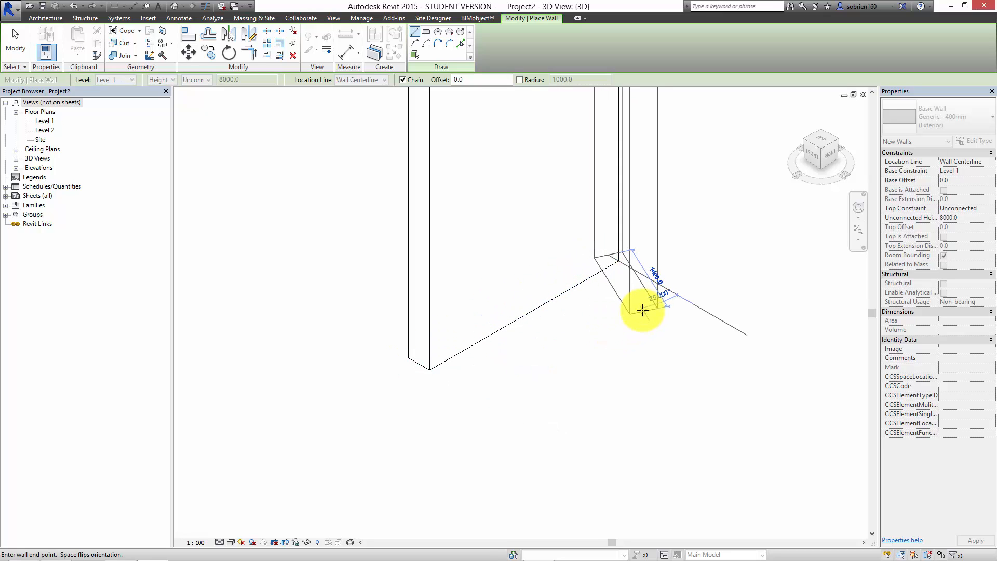
key(Escape)
key(Escape)
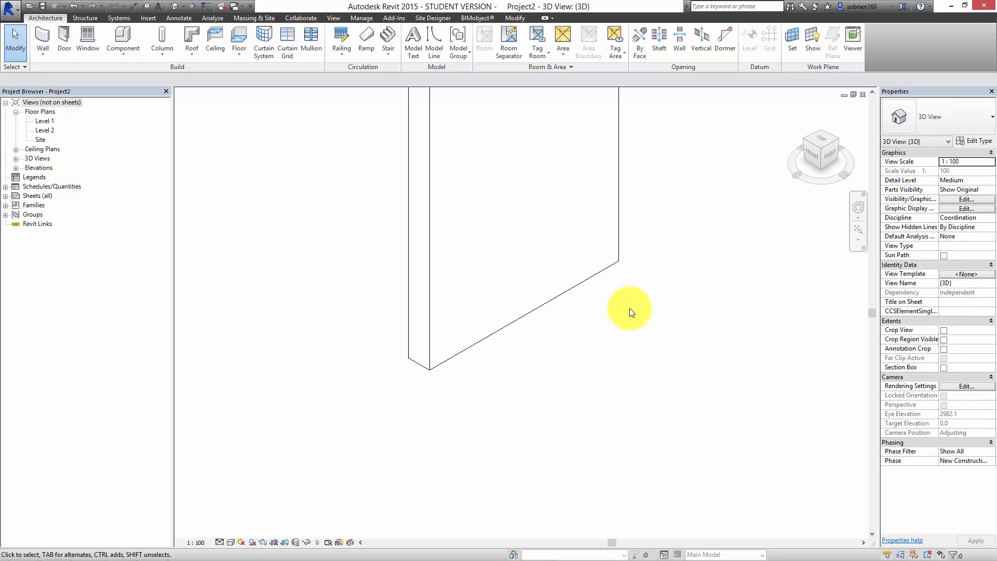
middle_drag(625, 330, 584, 401)
scroll(618, 378, down, 2)
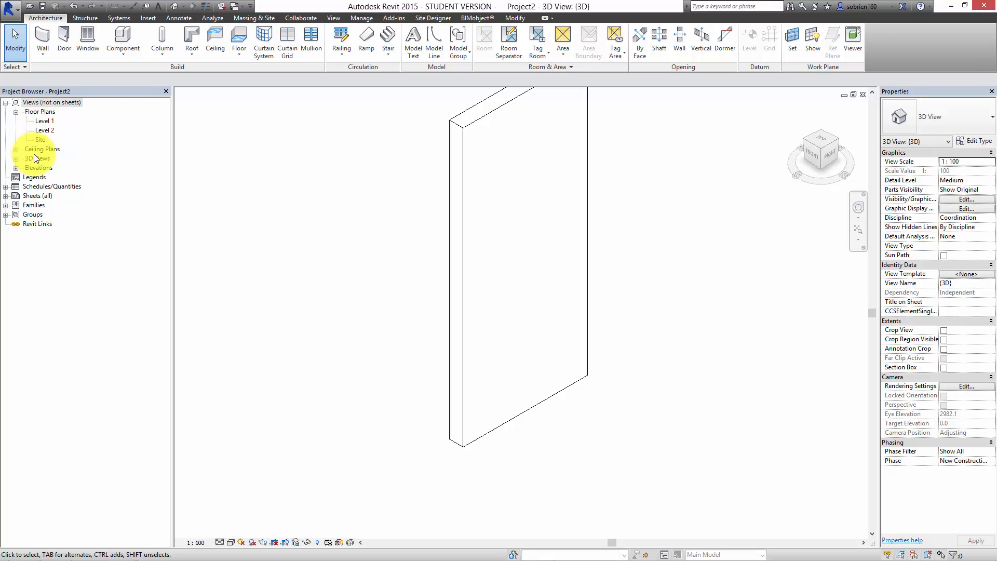
Open the Elevation 1 view showing the wall against Level 1 and Level 2
click(17, 169)
double_click(42, 177)
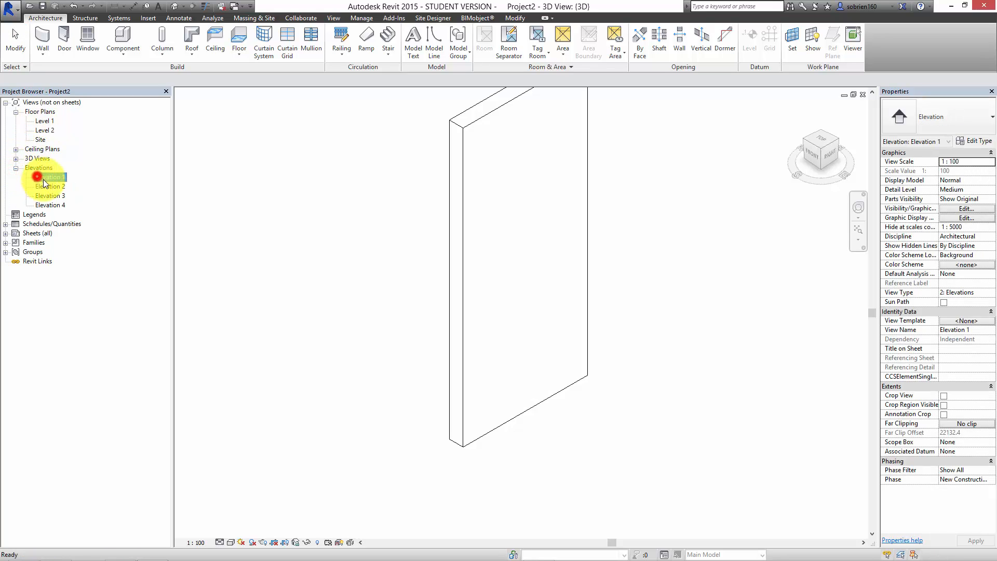
scroll(795, 329, up, 5)
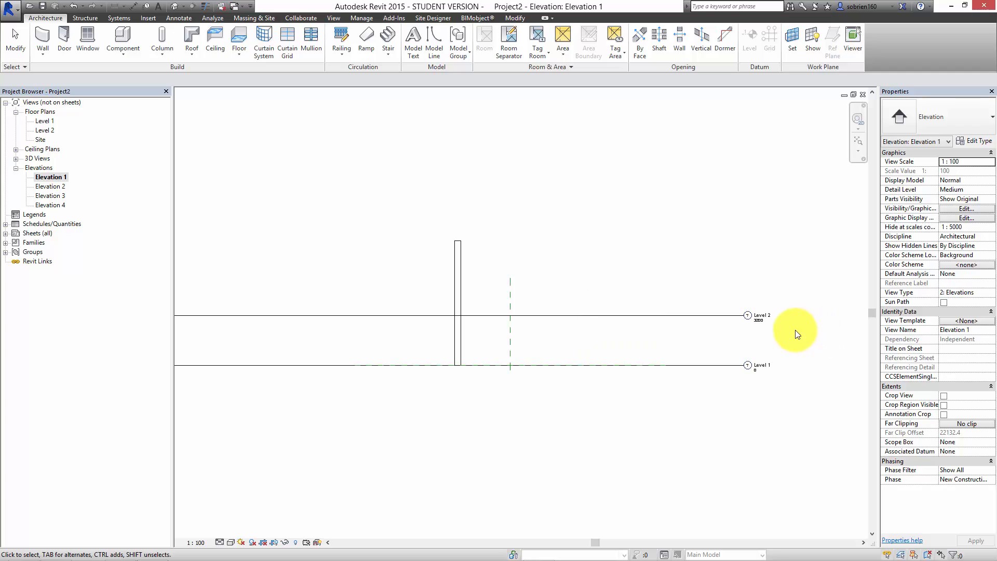
Set the elevation of Level 2 to 3600 mm
click(712, 307)
click(711, 307)
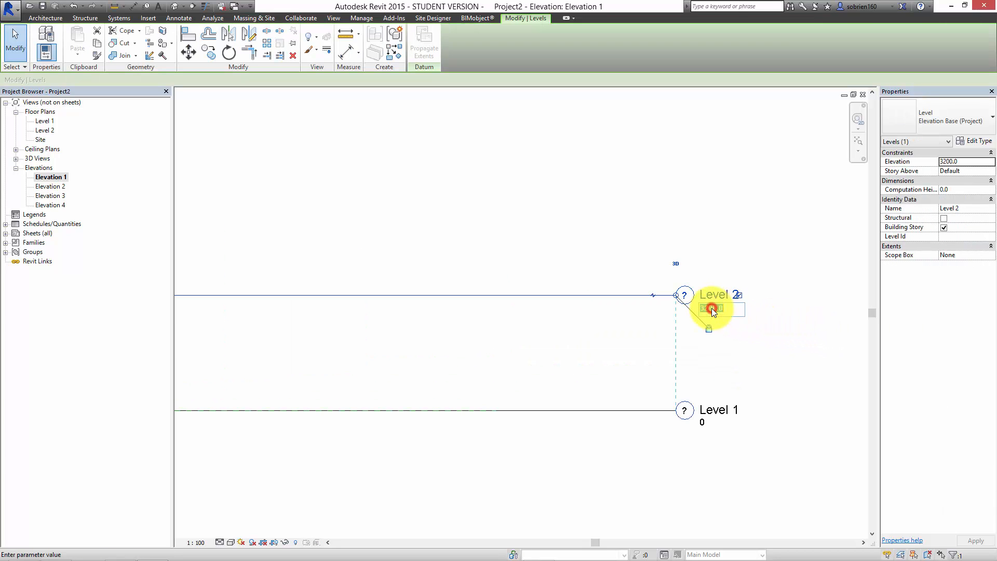
text(3600)
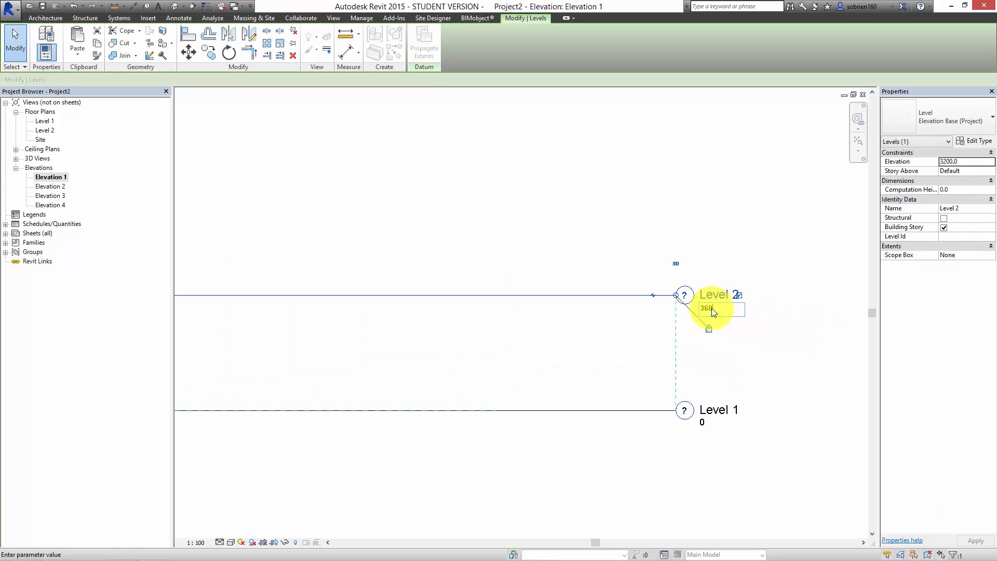
click(774, 342)
Set the wall's unconnected height to 3600 mm
middle_drag(623, 352, 595, 351)
scroll(498, 350, down, 1)
middle_drag(498, 351, 691, 345)
middle_drag(233, 215, 264, 222)
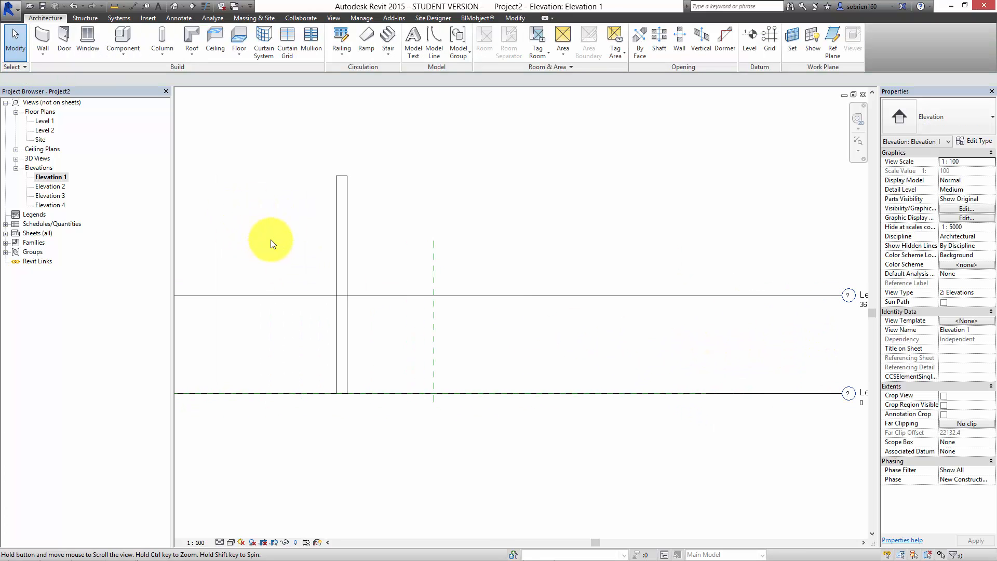
click(342, 212)
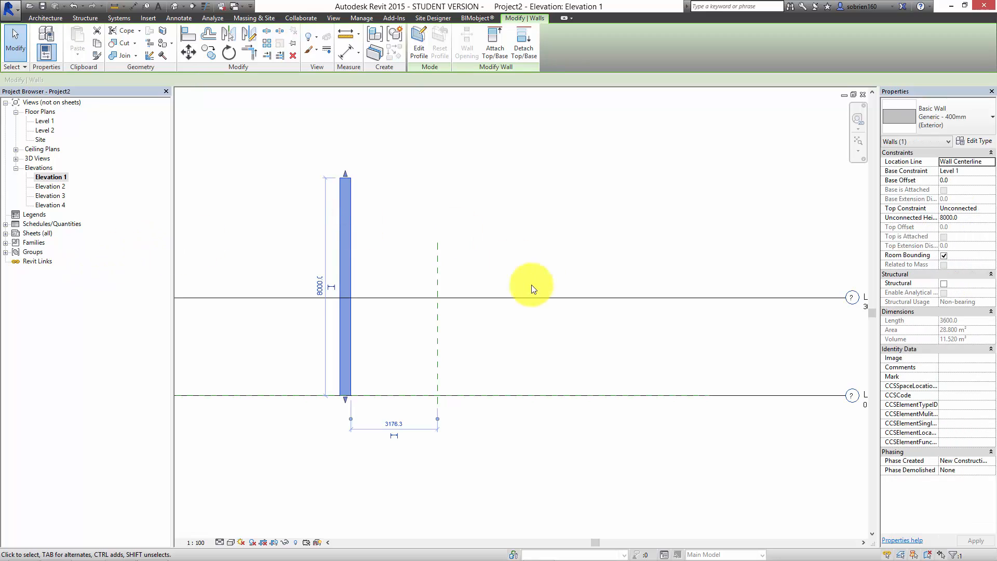
click(945, 219)
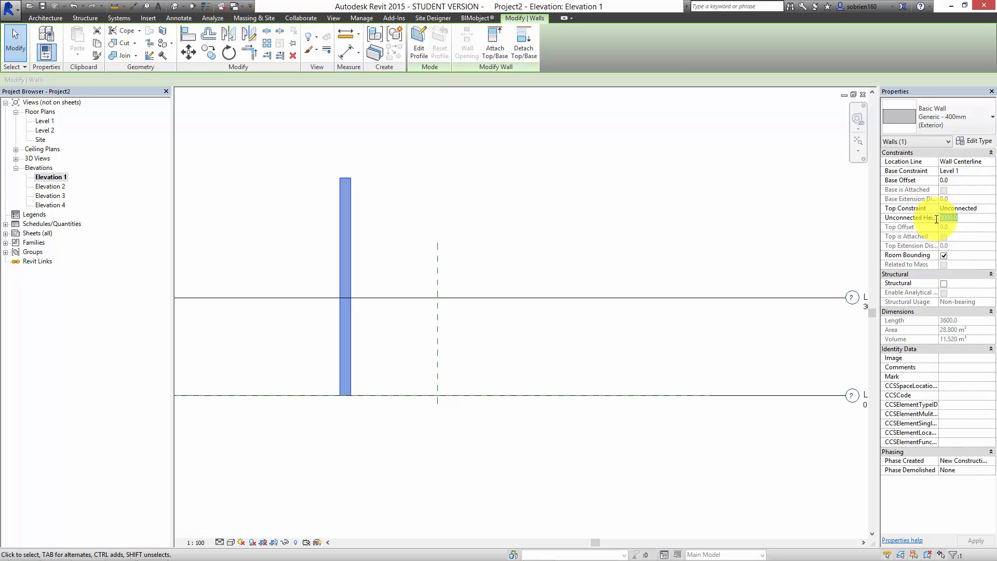
text(3600)
click(980, 542)
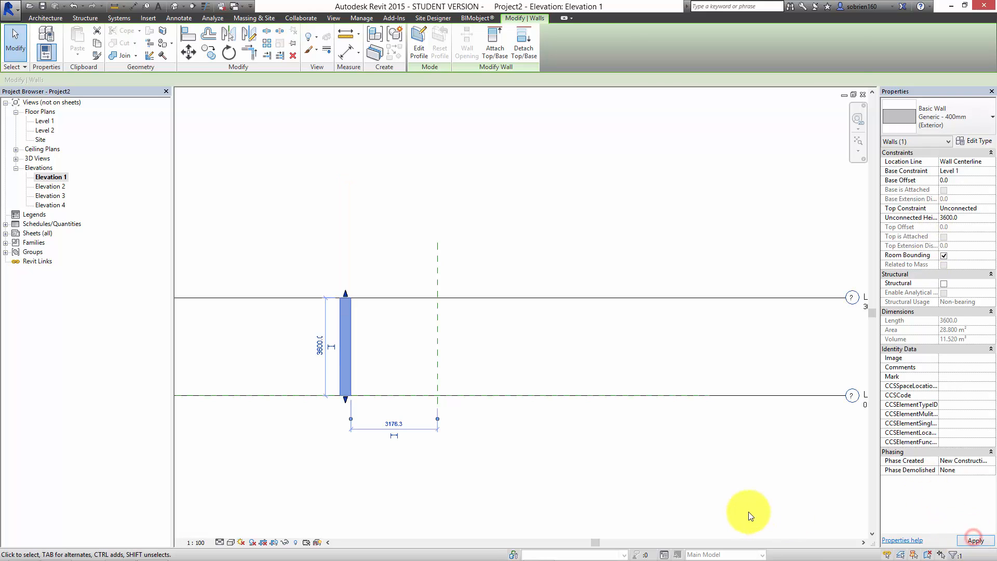
click(706, 508)
Open the default 3D view and set the wall's length to 4200 mm
middle_drag(482, 477, 535, 471)
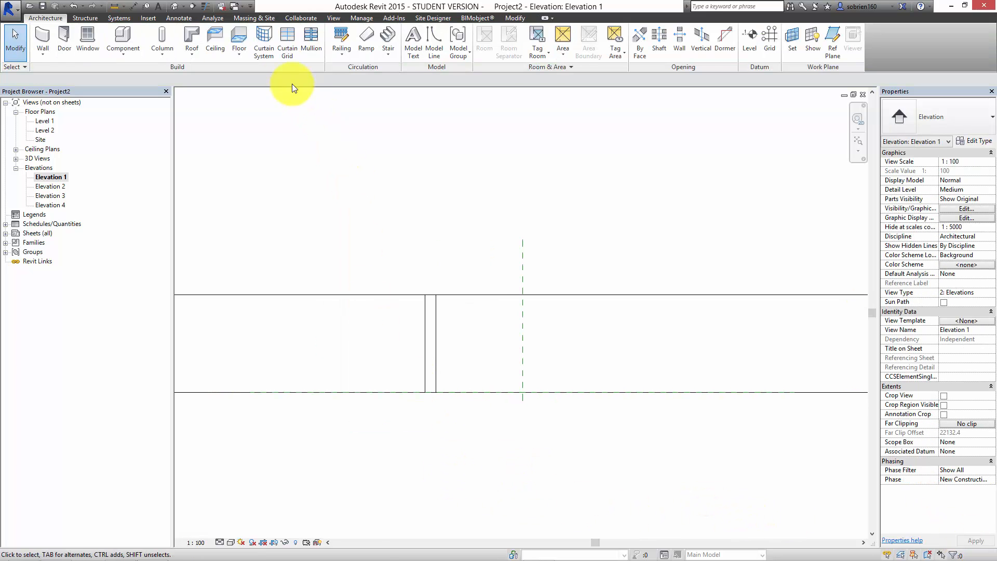
click(174, 6)
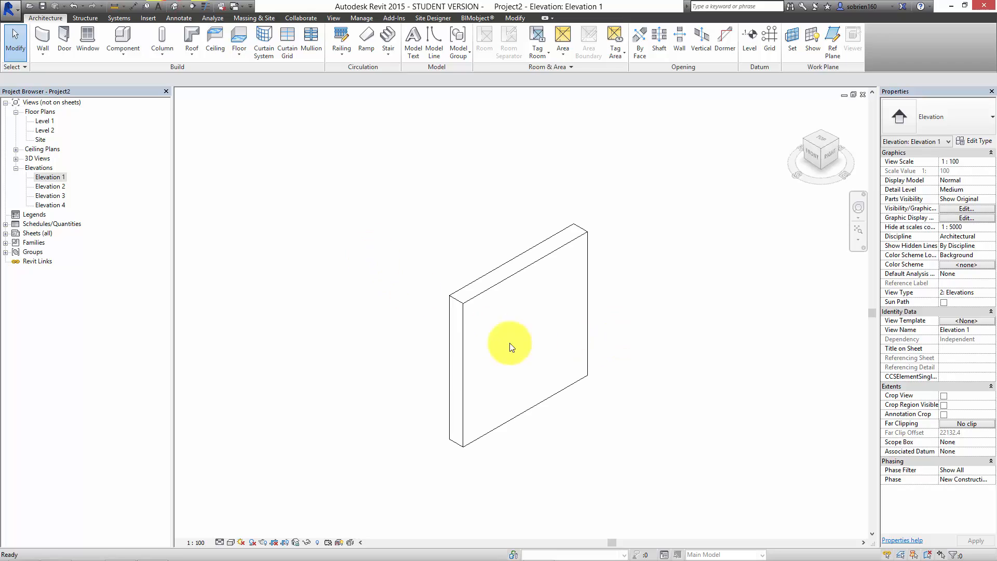
click(557, 392)
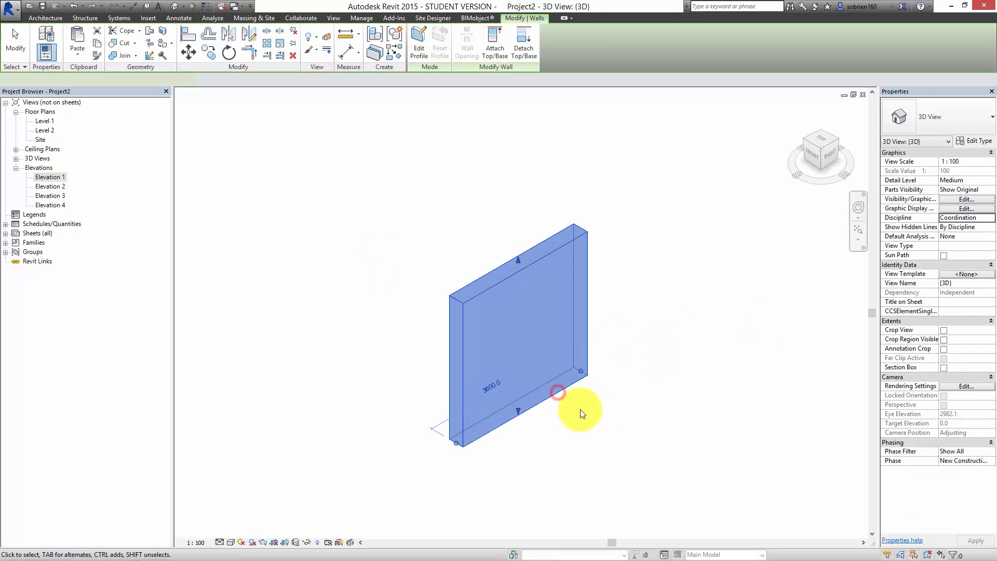
click(488, 388)
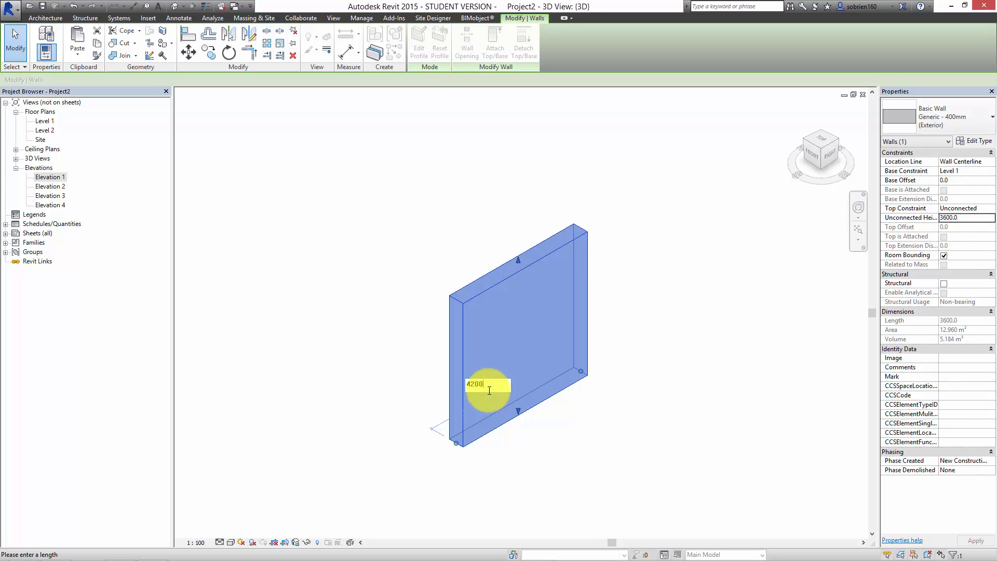
text(4200)
key(Return)
click(565, 441)
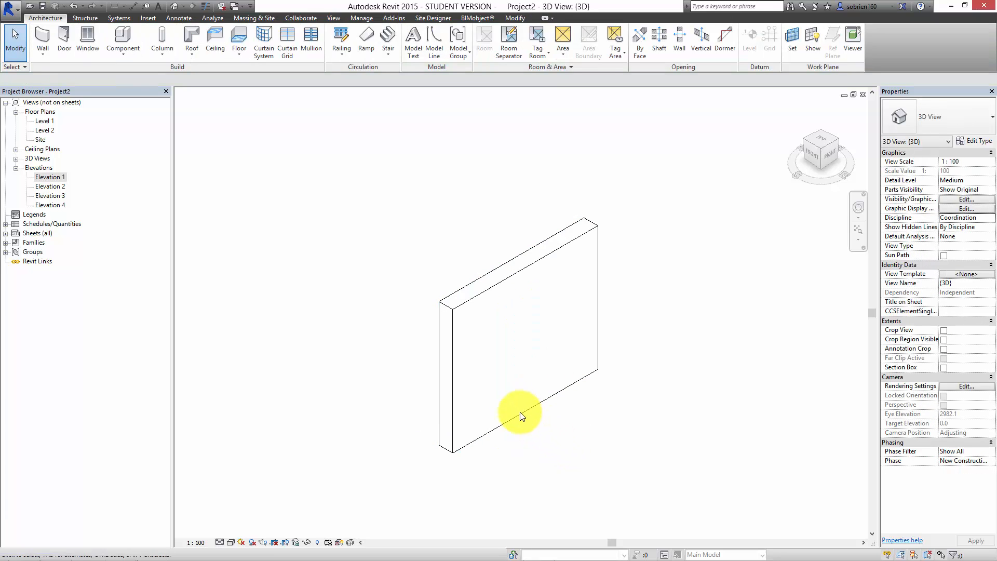
click(595, 421)
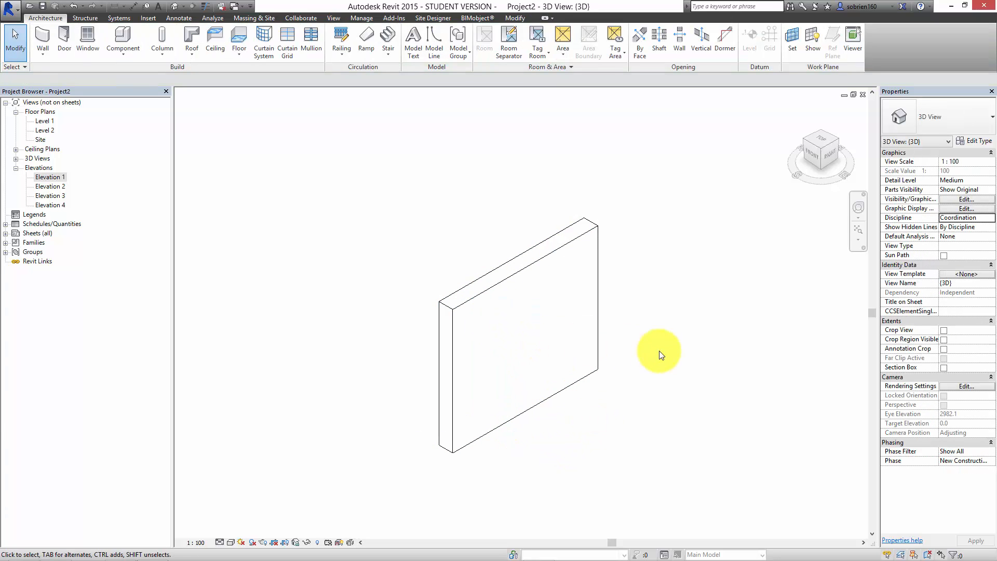
Duplicate the wall's Generic - 400mm (Exterior) type under the name Panel Wall Buildup
middle_drag(649, 363, 625, 374)
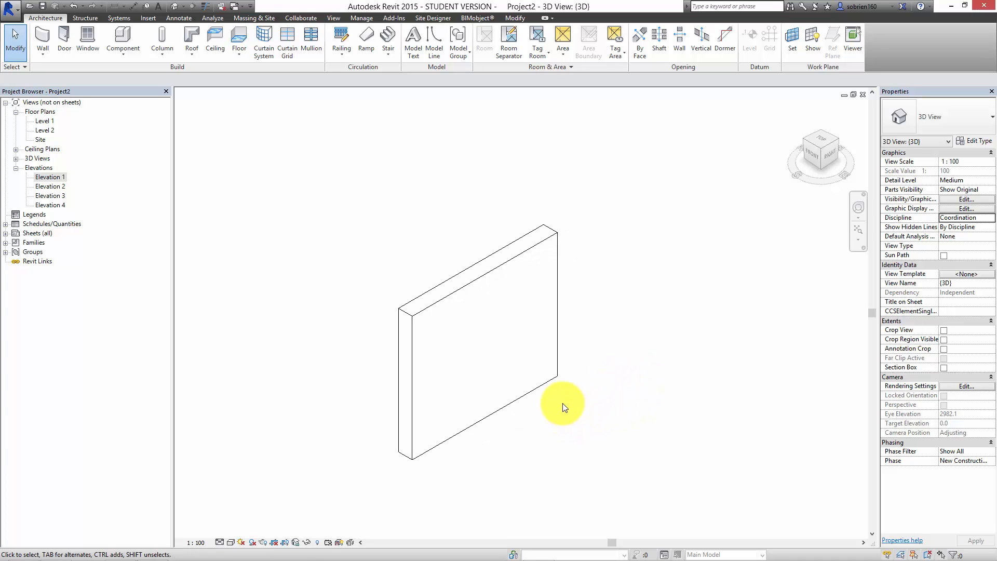
click(530, 391)
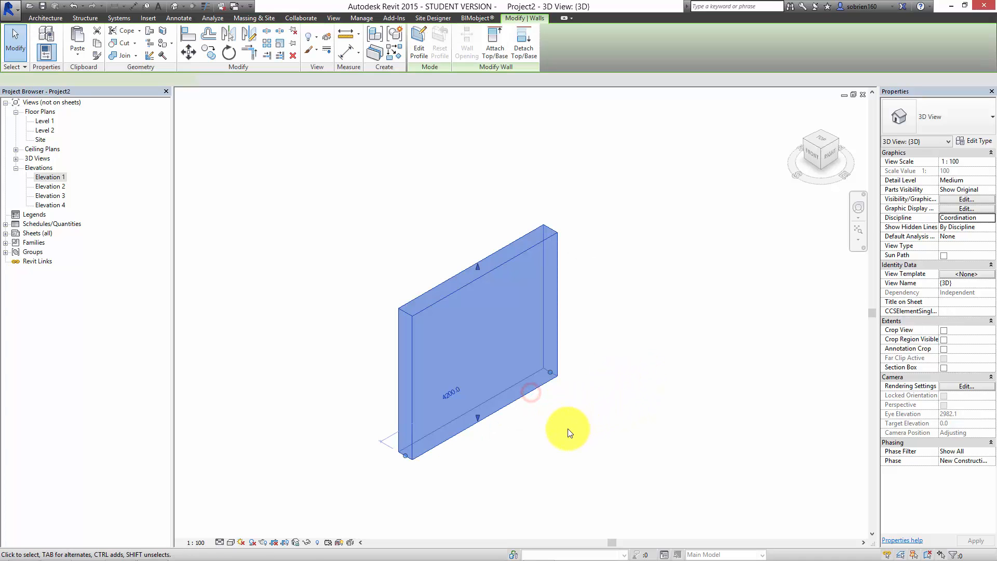
click(970, 142)
click(633, 98)
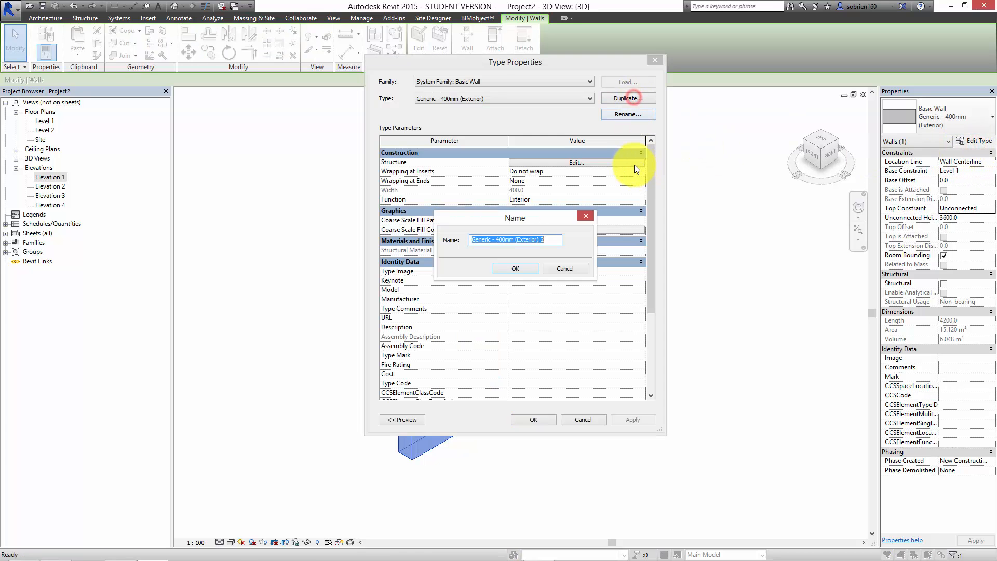
text(Pa)
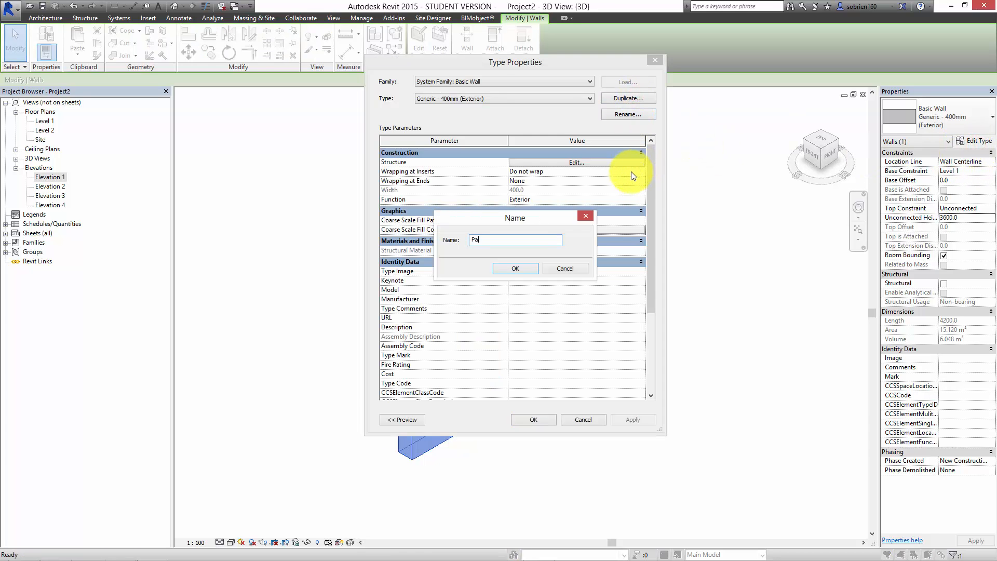
text(nel Wall Buildup)
click(523, 274)
Insert three new layers in the Panel Wall Buildup structure and move the first one above the exterior core boundary
click(577, 163)
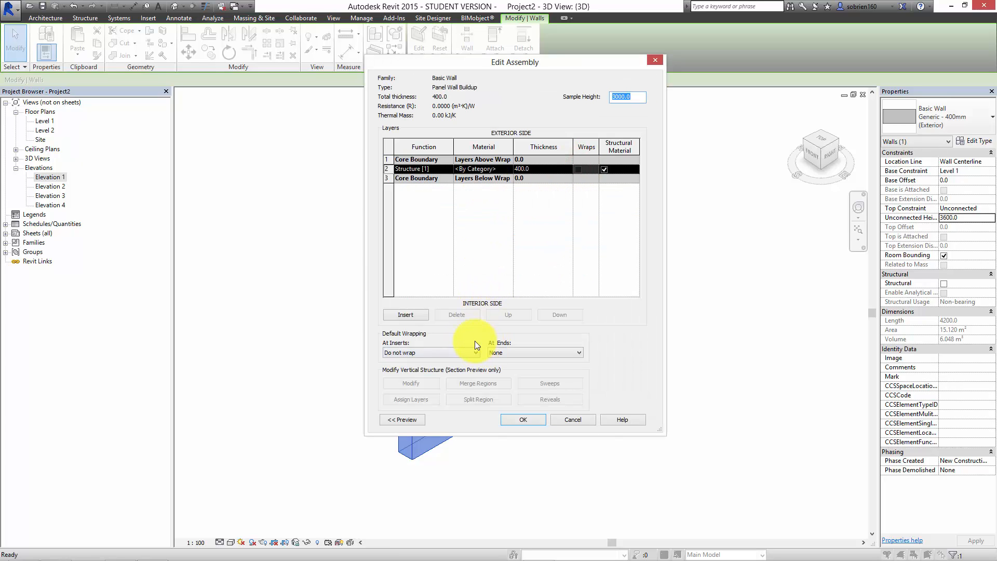
click(421, 317)
click(420, 319)
click(418, 320)
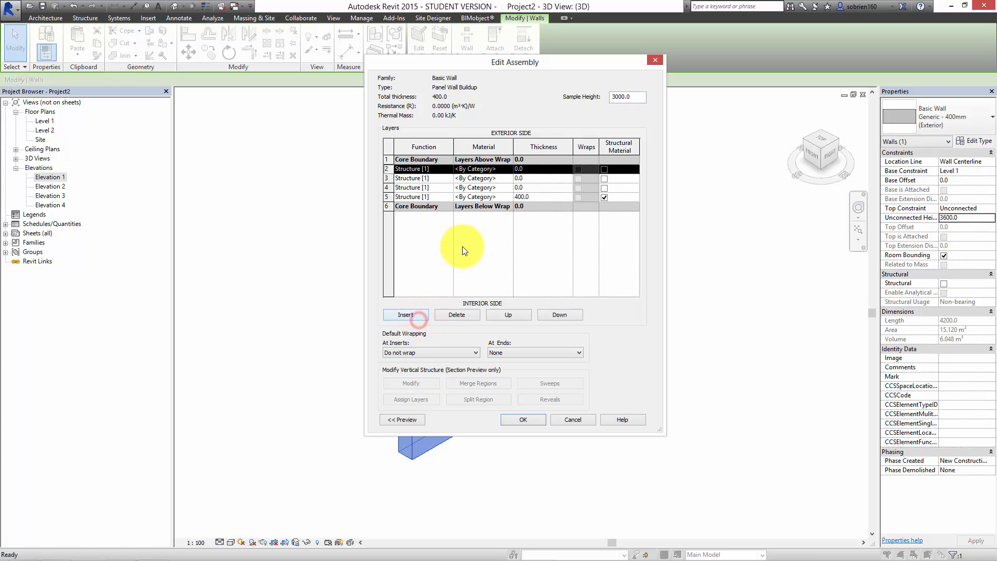
click(493, 317)
Define the outermost layer as Finish 1 [4], 150 mm thick, with the Concrete, Broom Finish material
click(449, 159)
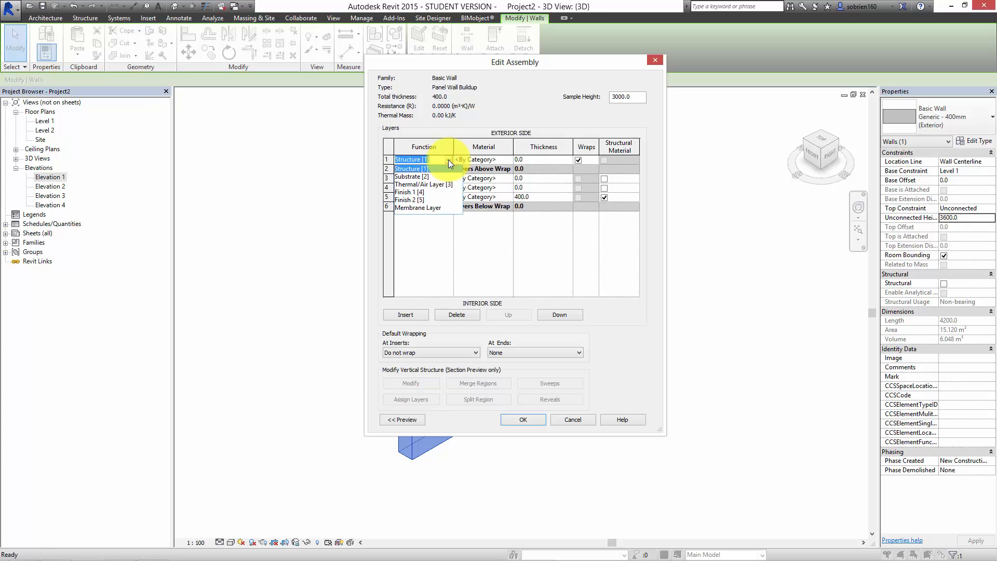
click(423, 191)
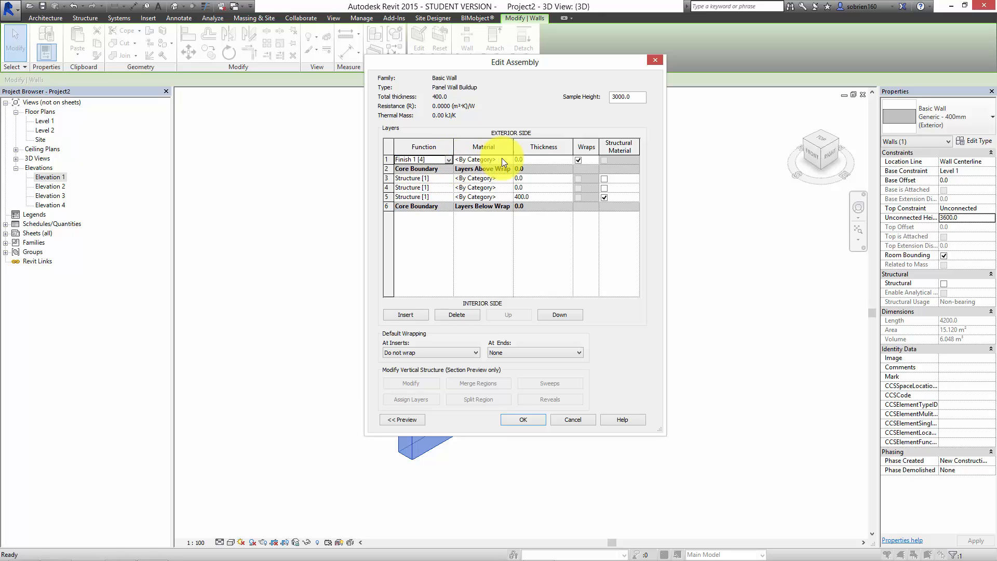
click(527, 157)
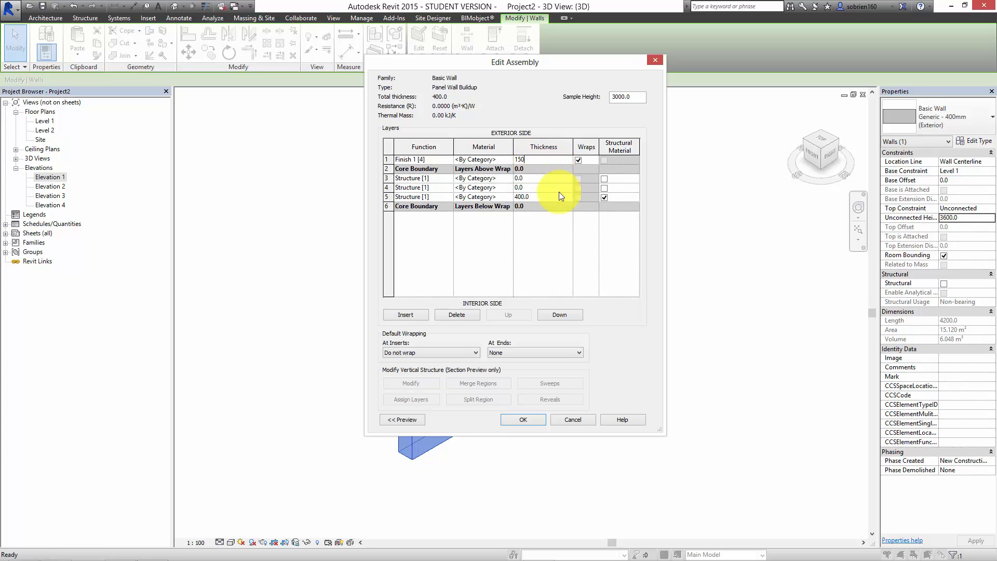
click(506, 158)
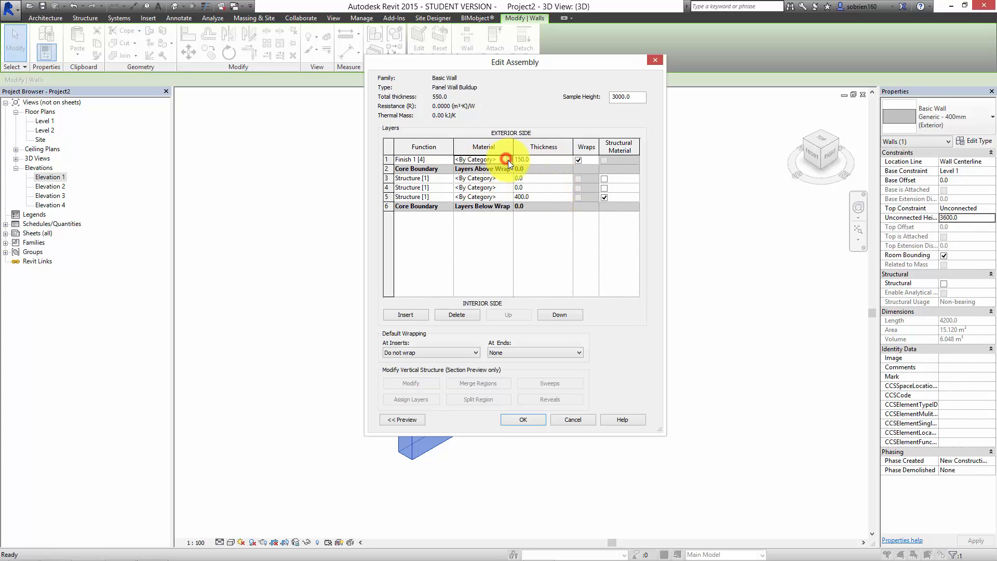
click(508, 159)
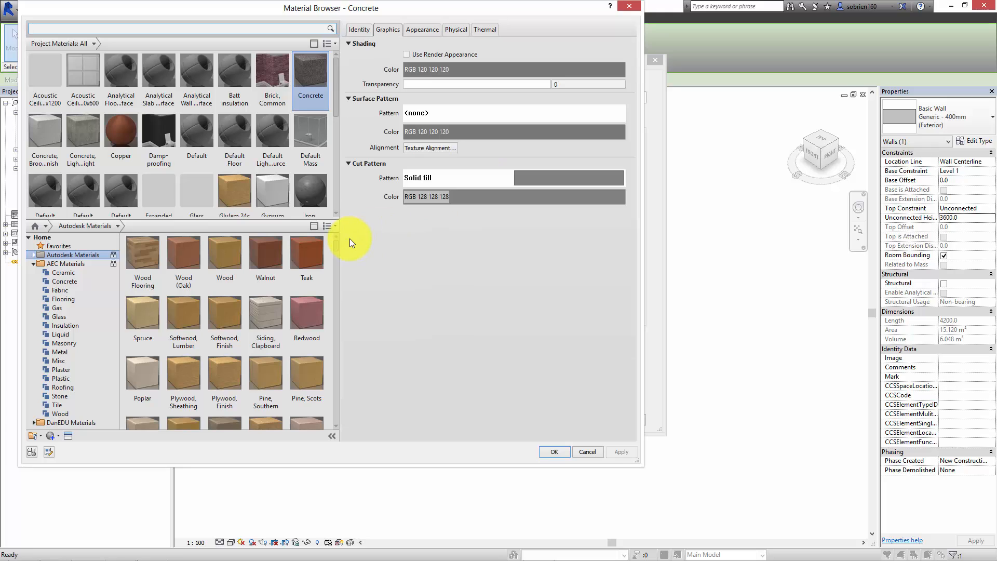
scroll(314, 190, down, 1)
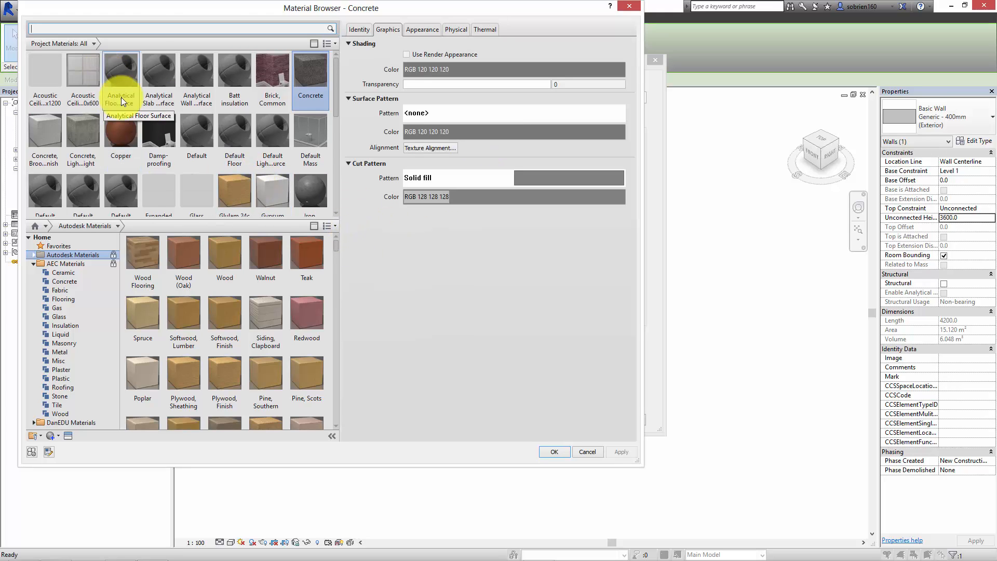
double_click(50, 123)
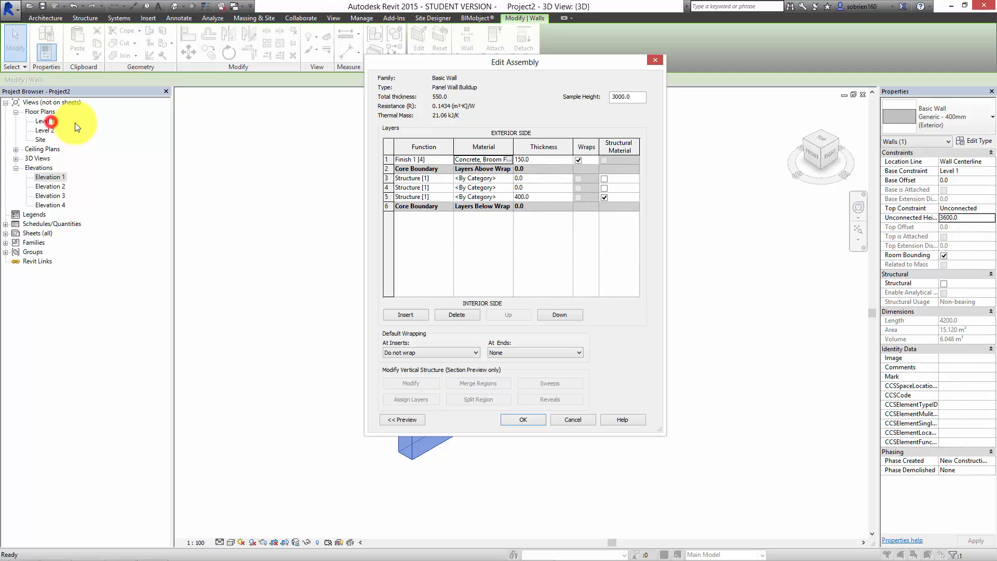
Define the first layer inside the core as Thermal/Air Layer [3], 200 mm thick, with the Batt insulation material
click(450, 178)
click(448, 178)
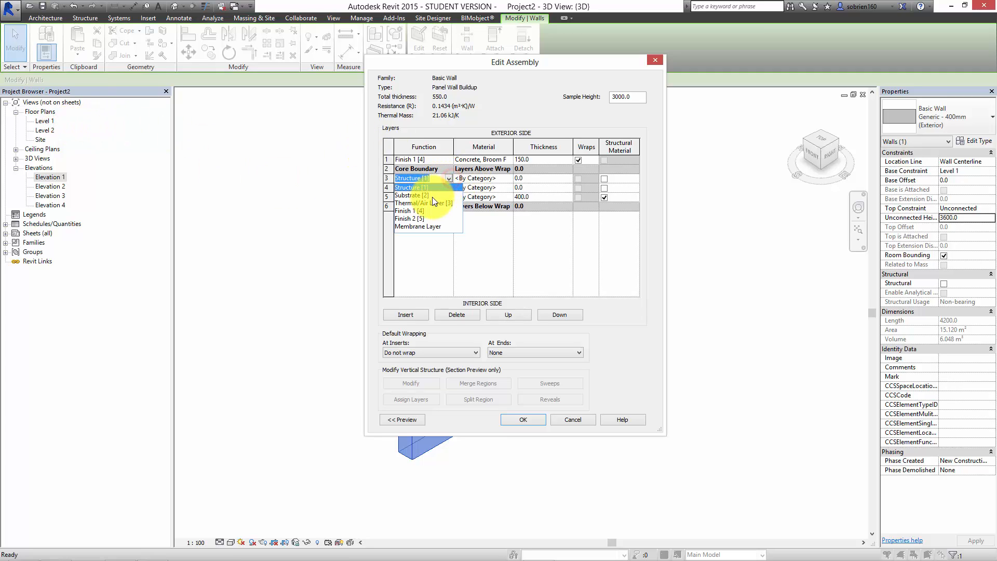
click(433, 203)
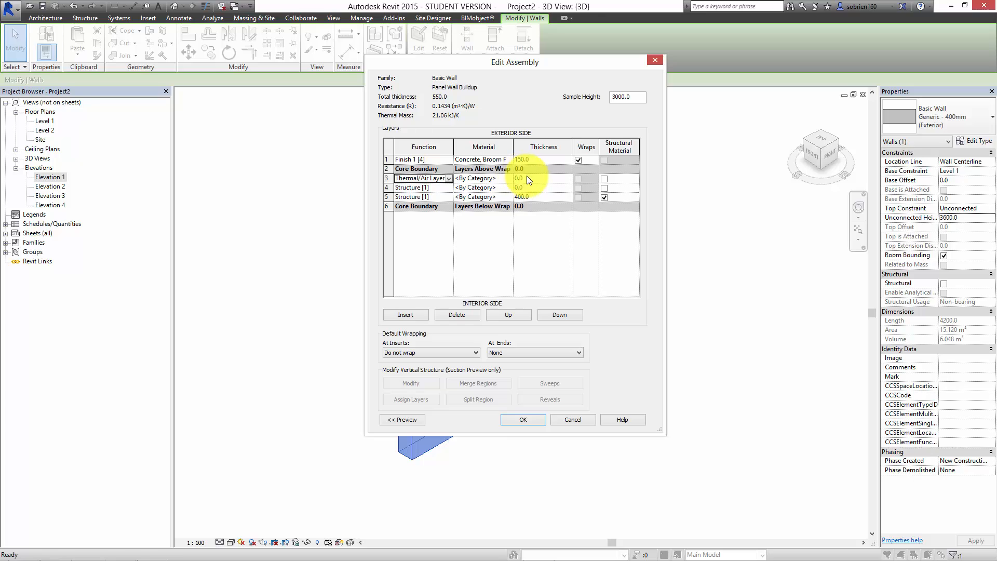
click(521, 178)
text(200)
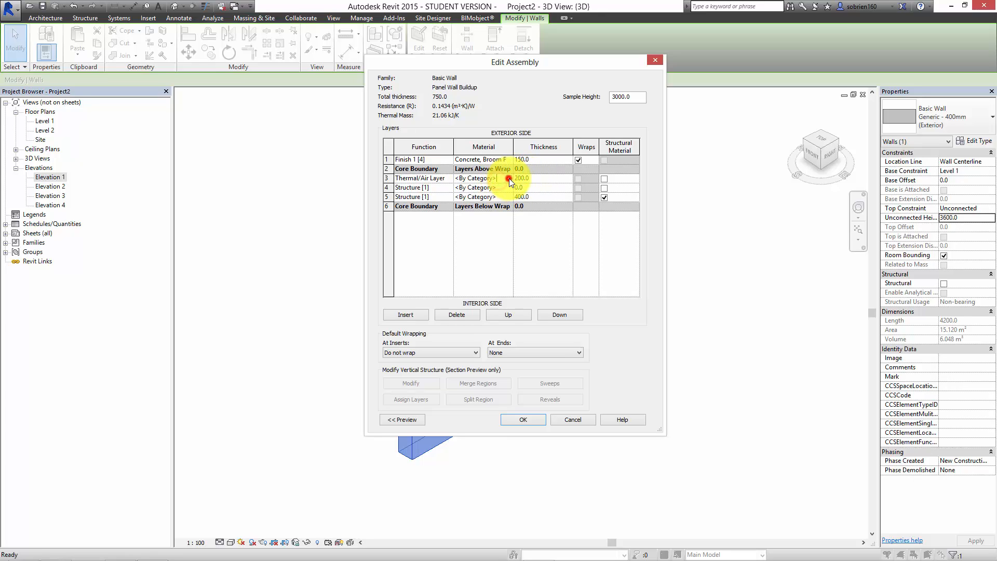
click(506, 178)
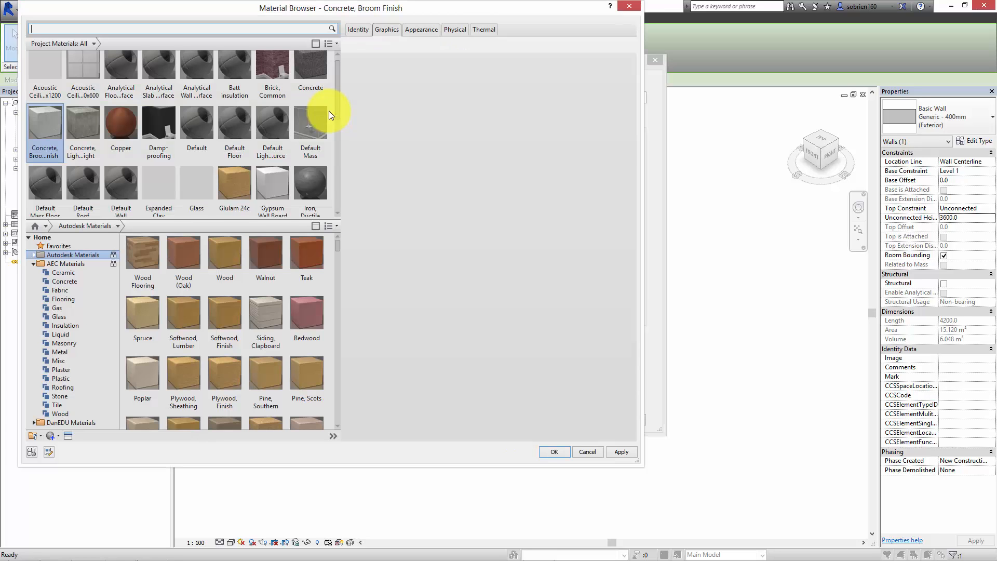
click(147, 28)
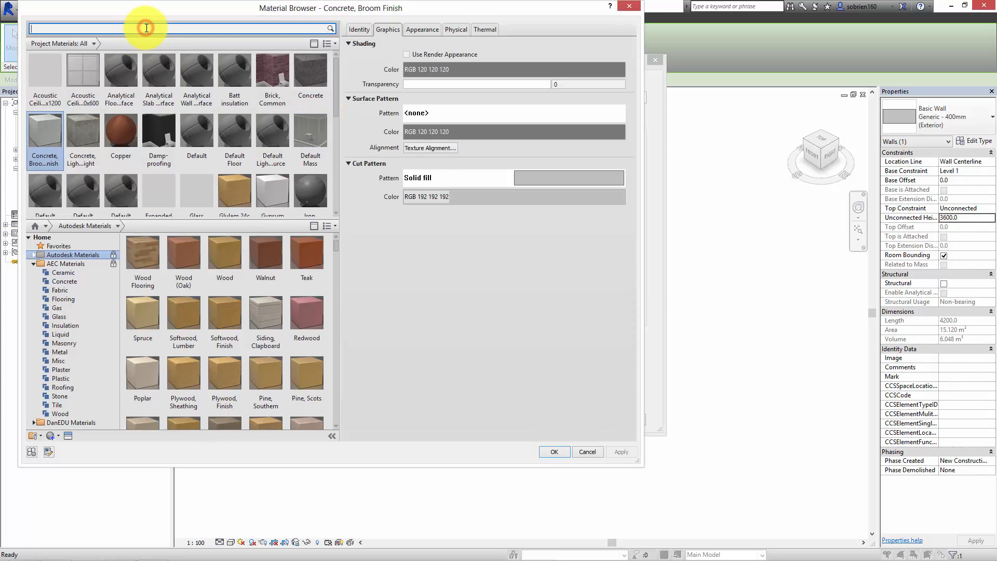
text(ins)
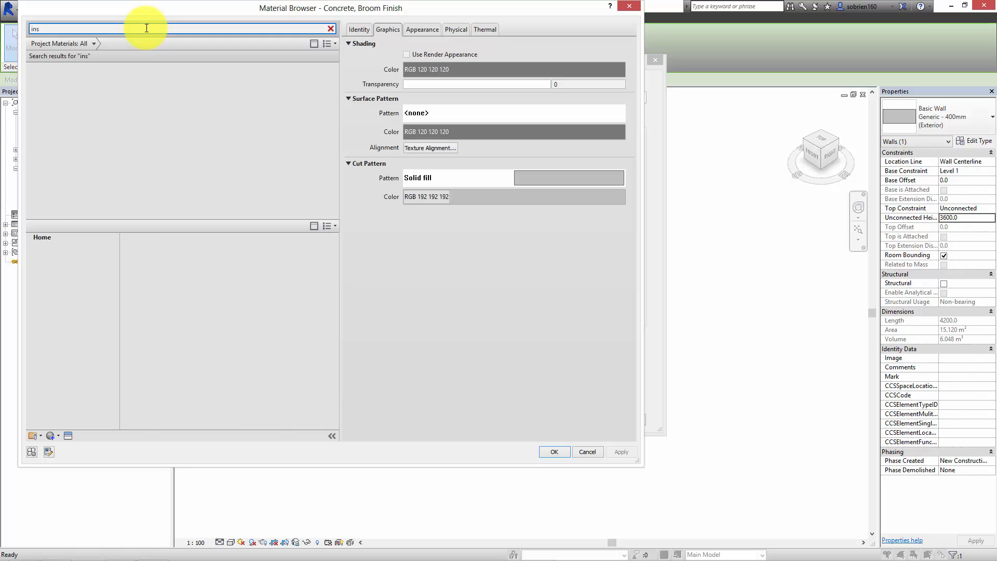
double_click(55, 88)
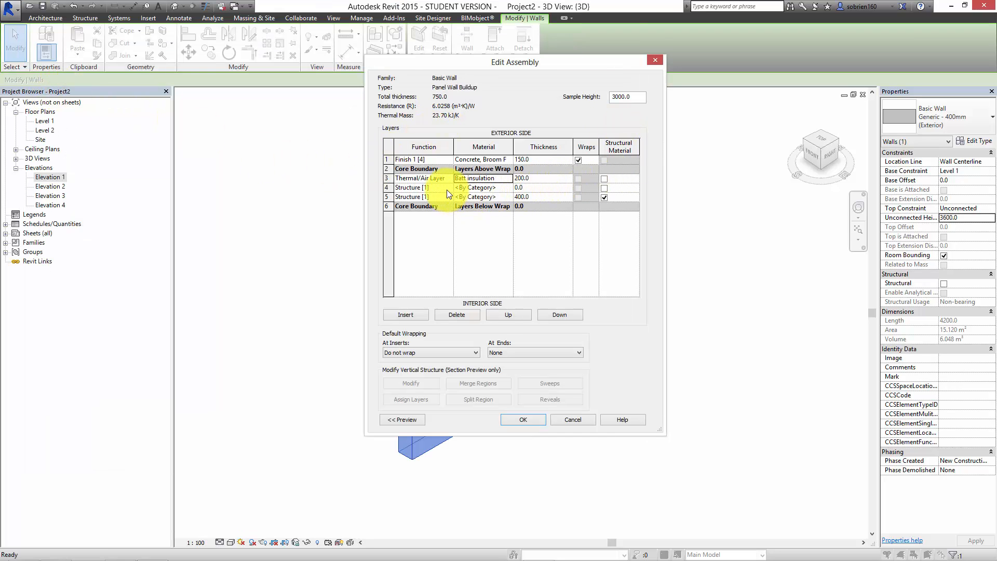
Assign the Concrete, Precast library material to the Structure [1] layer directly inside the Batt insulation layer
click(501, 187)
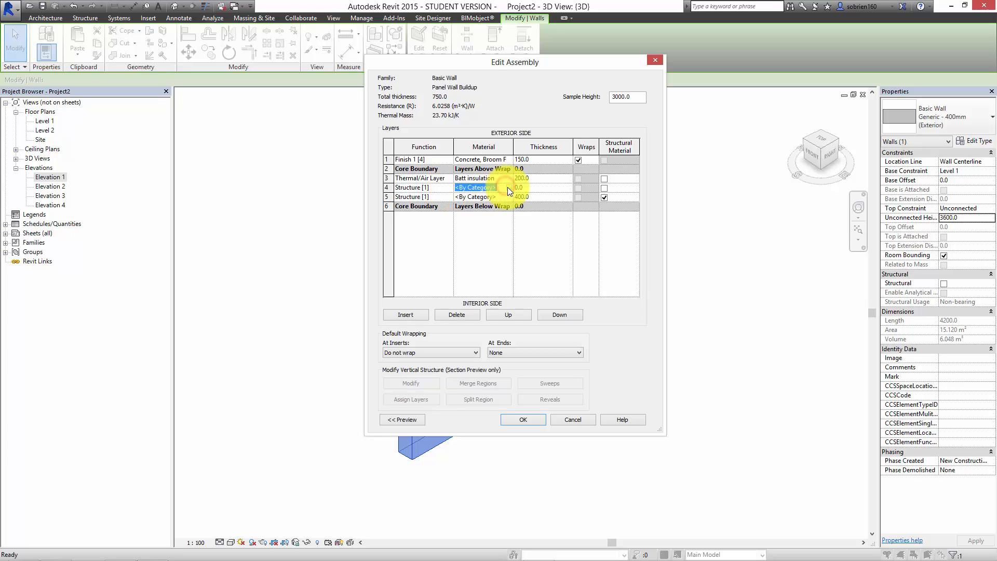
click(510, 186)
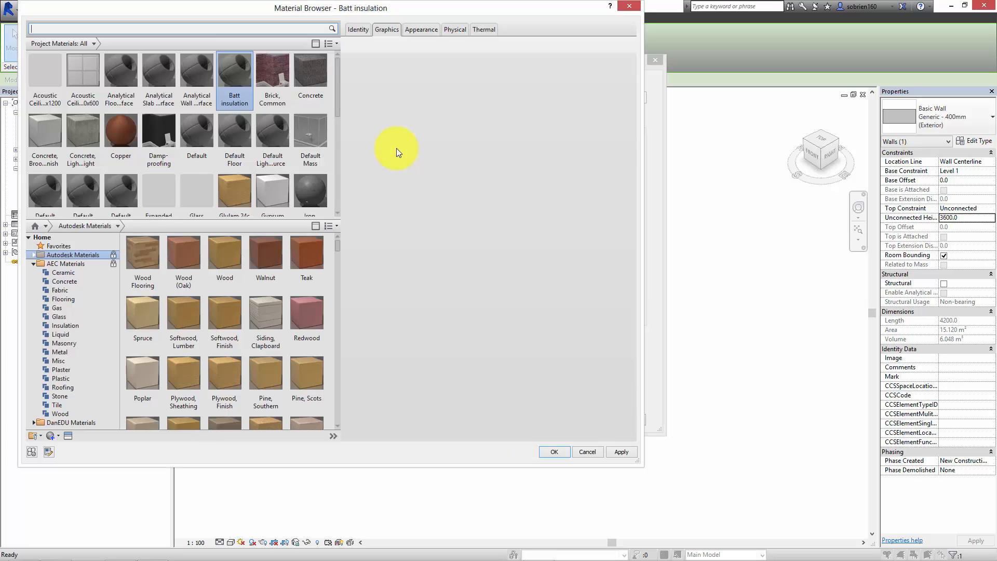
click(189, 27)
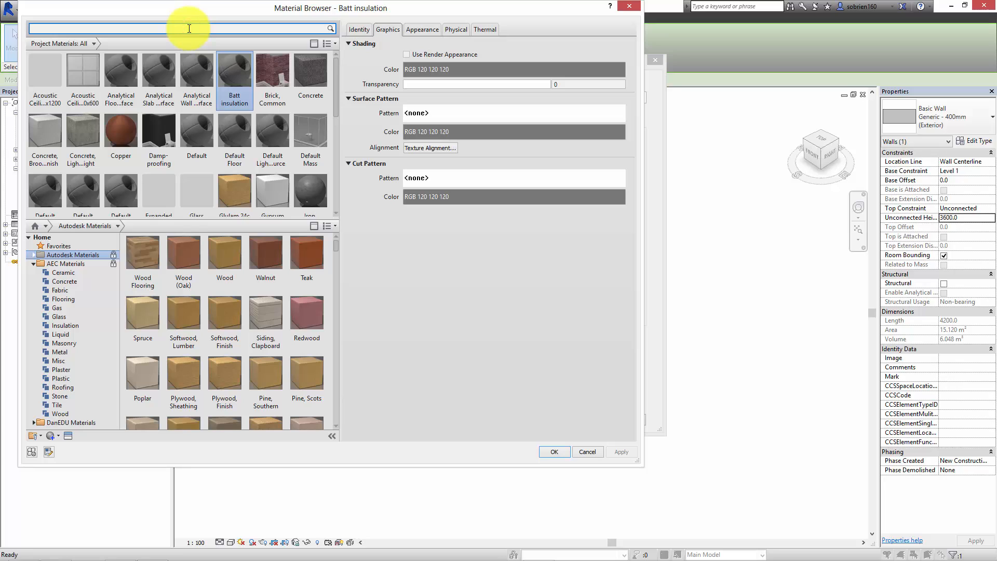
text(precast)
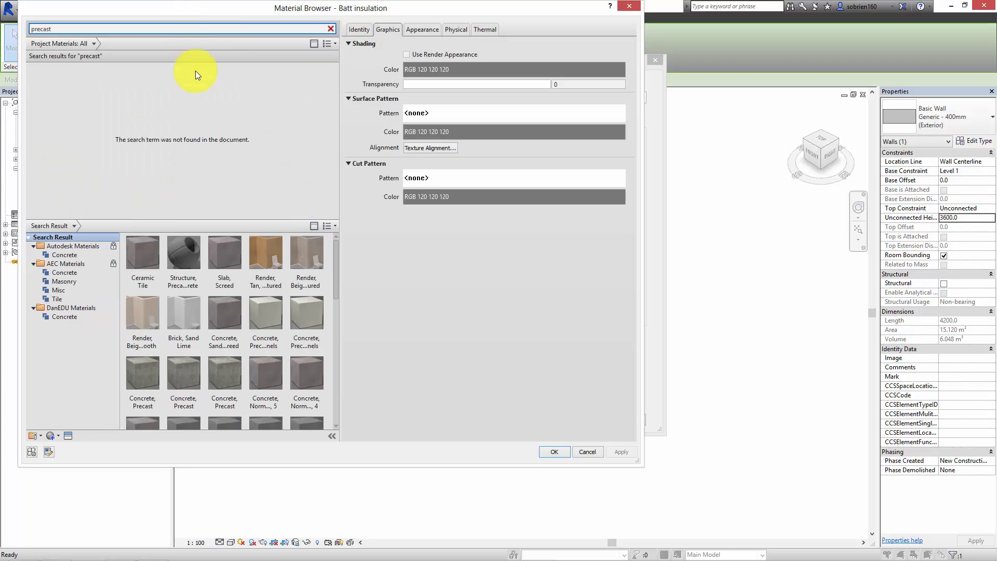
mouse_move(231, 376)
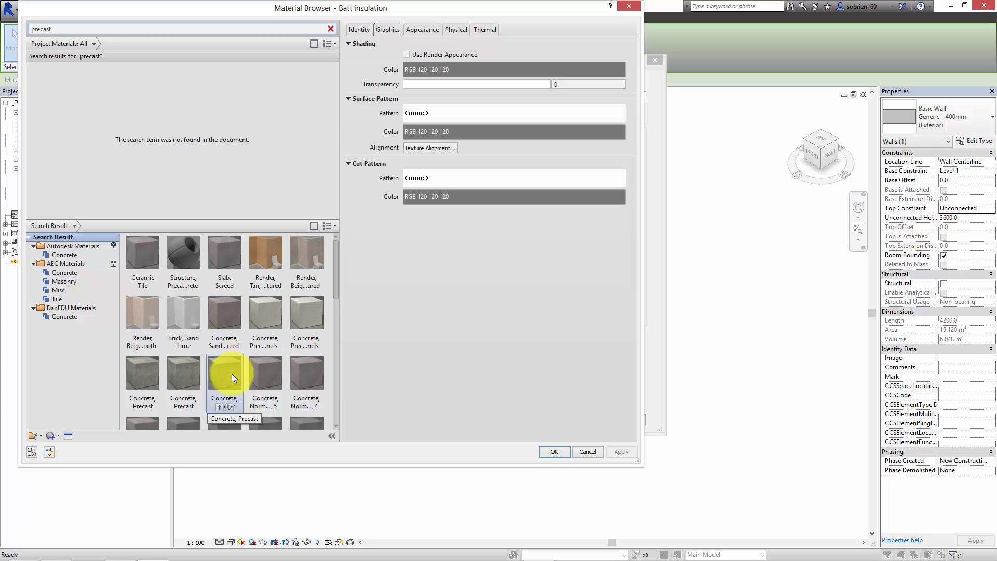
click(219, 407)
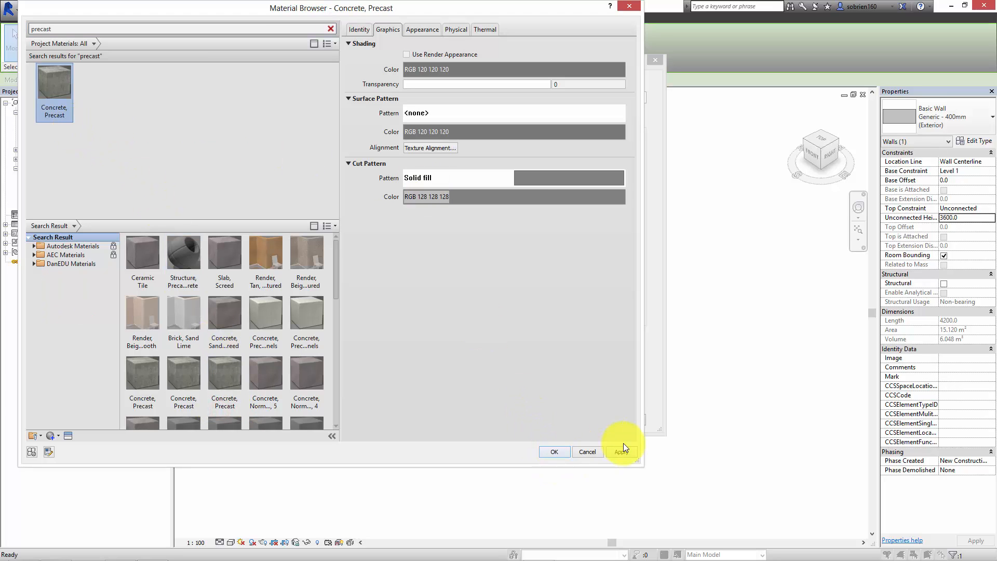
click(556, 451)
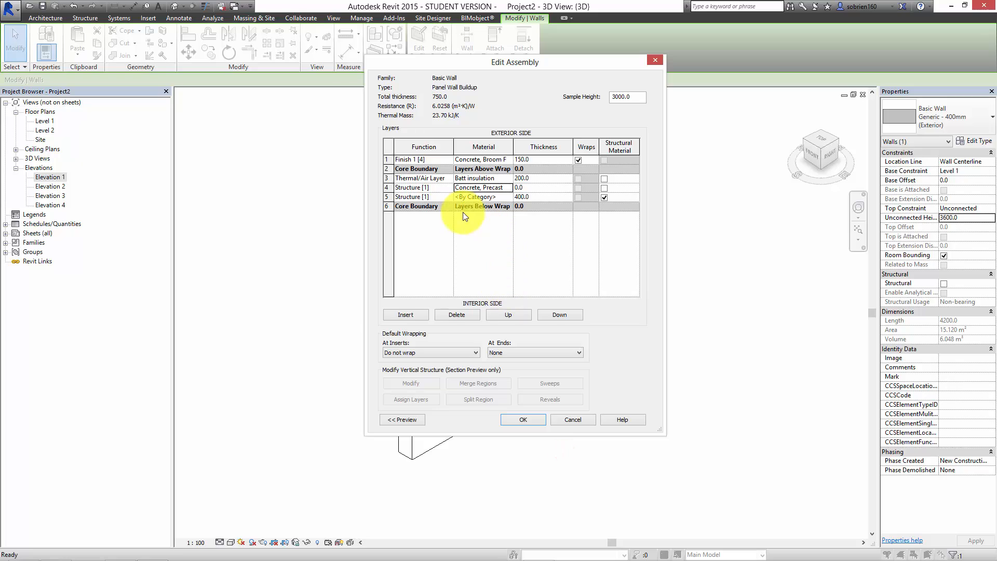
Move the last structure layer outside the interior core boundary and define it as Finish 2 [5] with the Gypsum Wall Board material
click(444, 197)
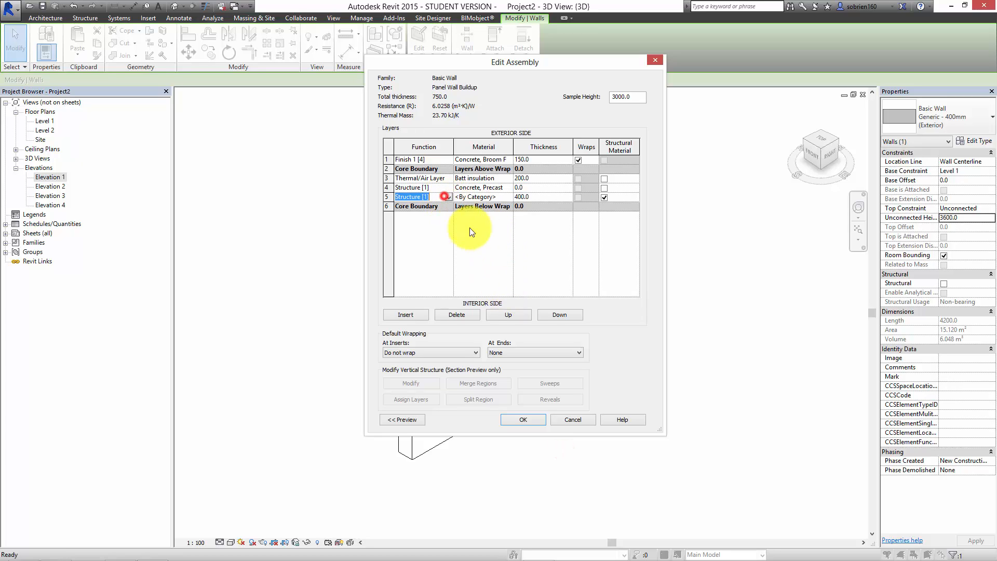
click(573, 314)
click(450, 206)
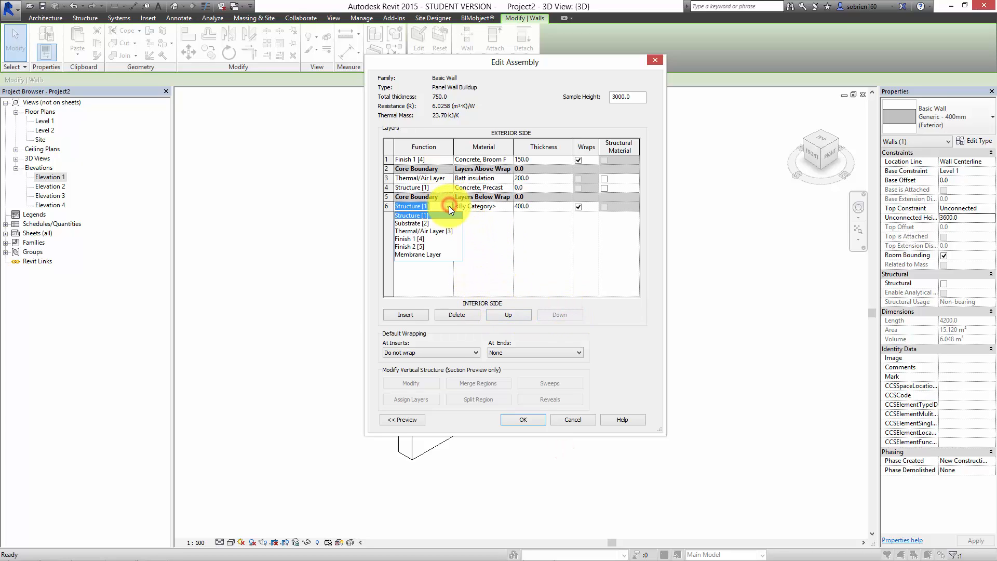
click(416, 247)
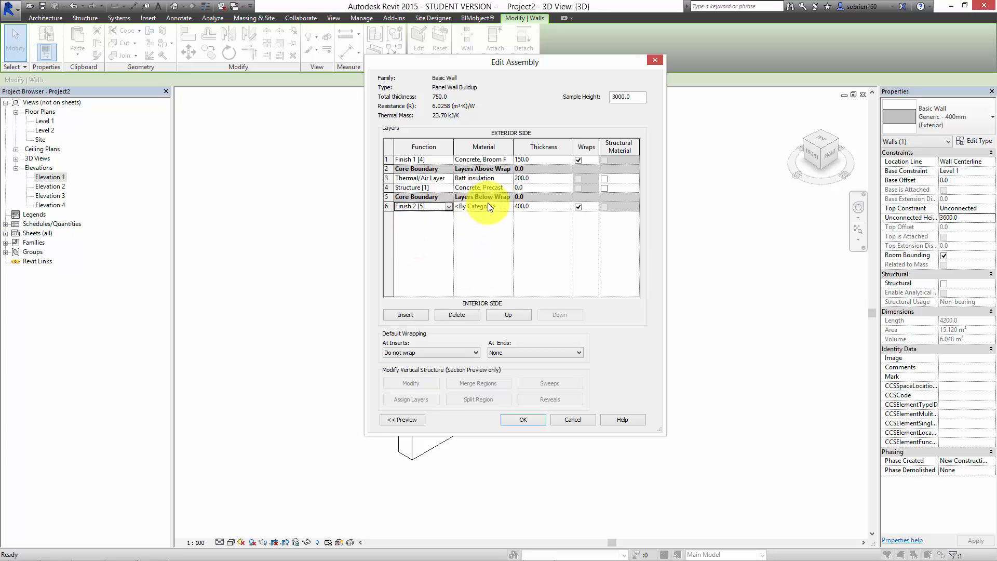
click(495, 206)
click(509, 206)
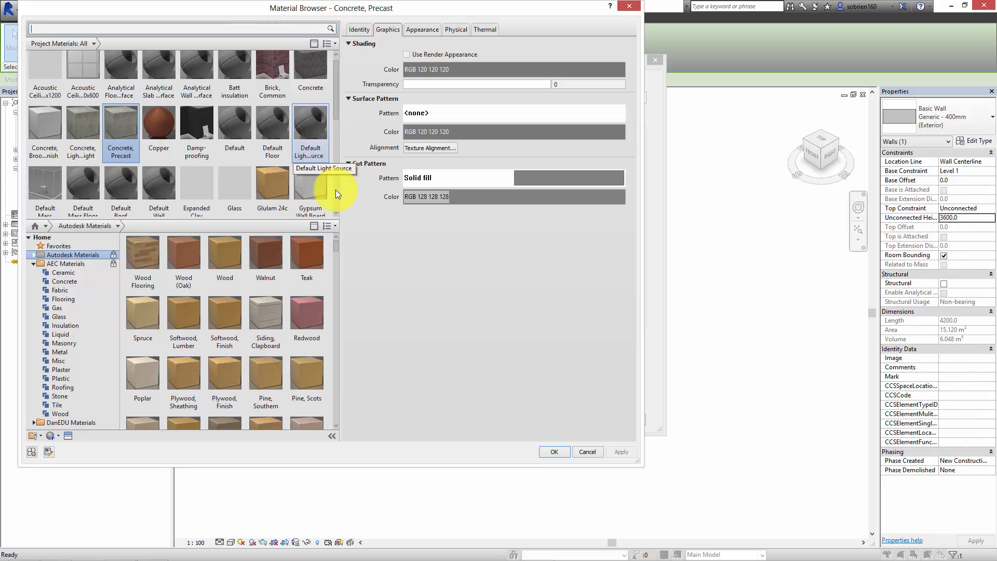
double_click(310, 190)
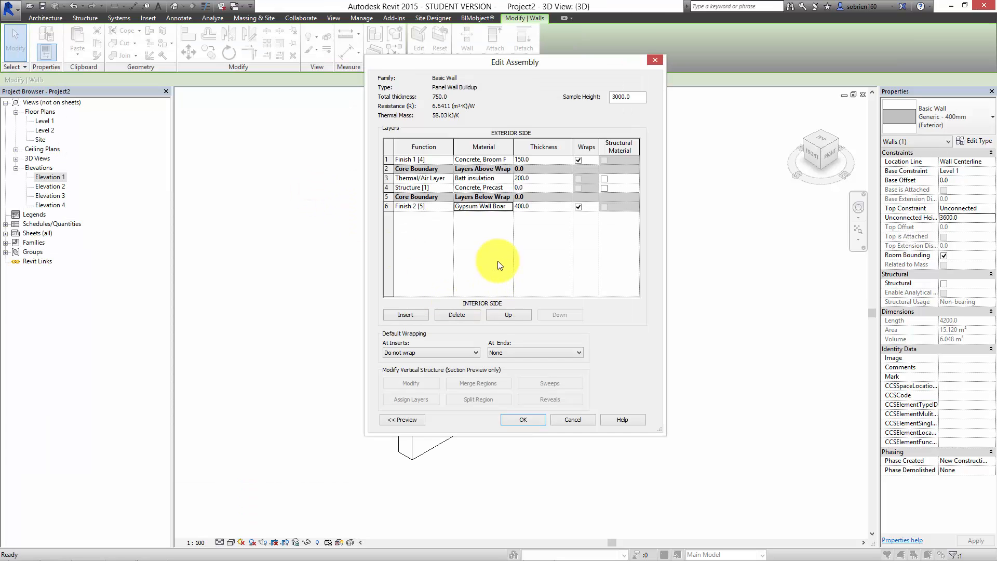
With the assembly preview shown, set the precast layer to 200 mm and the gypsum layer to 12.5 mm thick, and apply the wall type
click(408, 419)
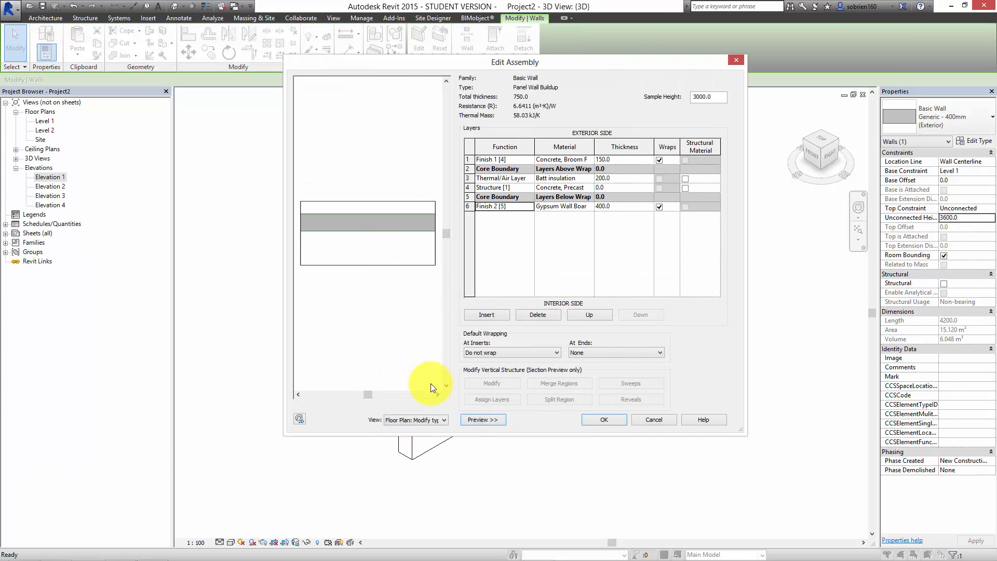
click(600, 206)
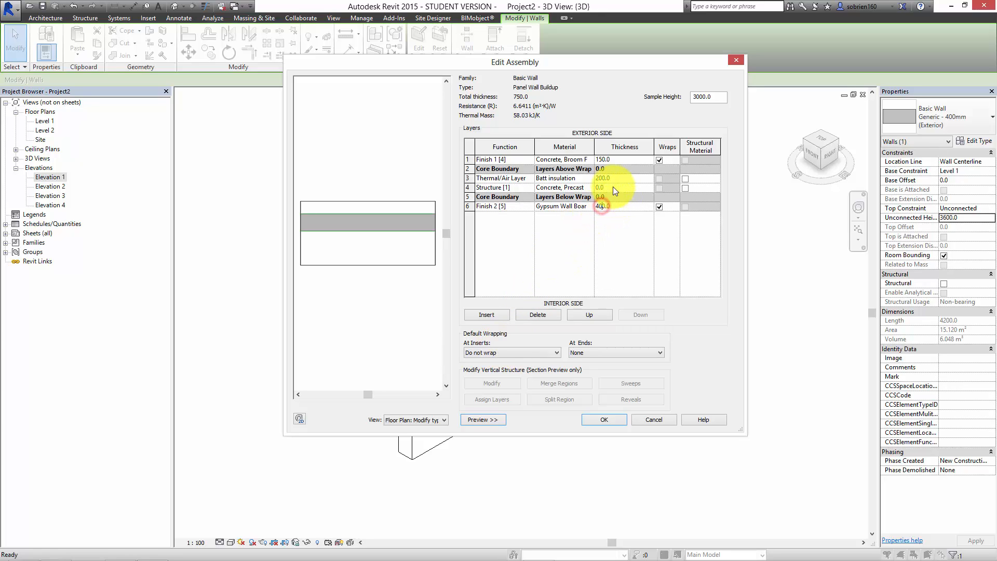
click(613, 188)
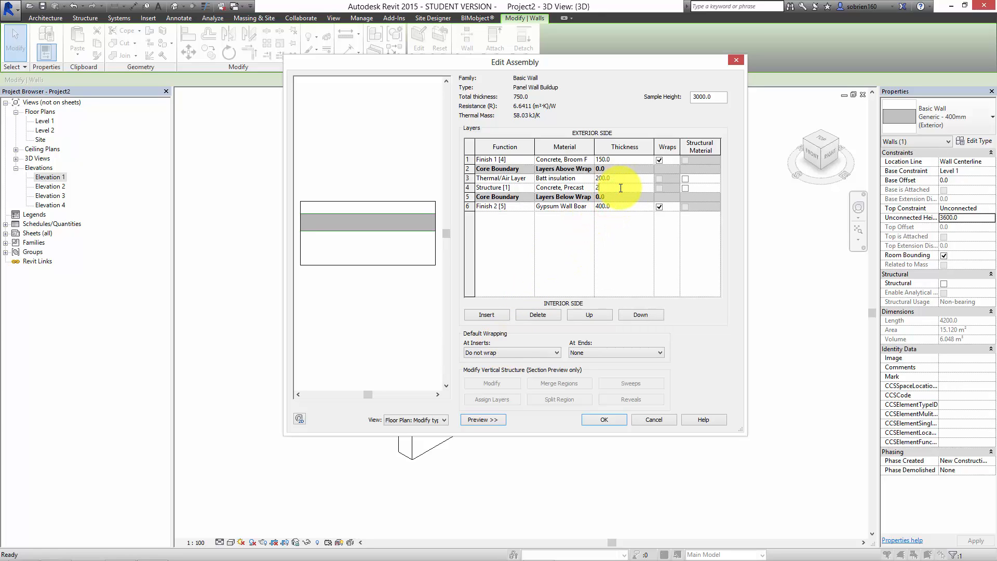
text(200)
click(619, 206)
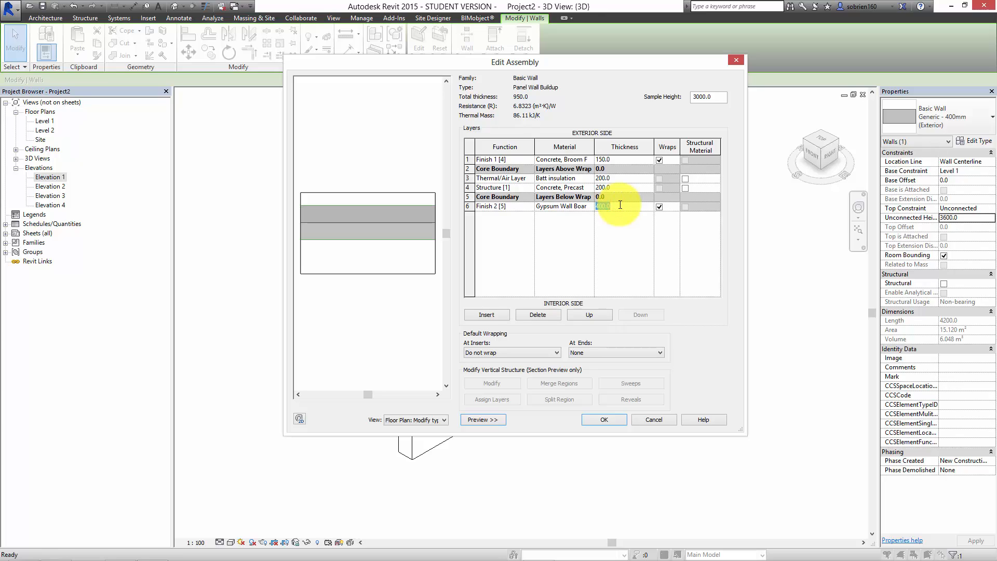
text(12.5)
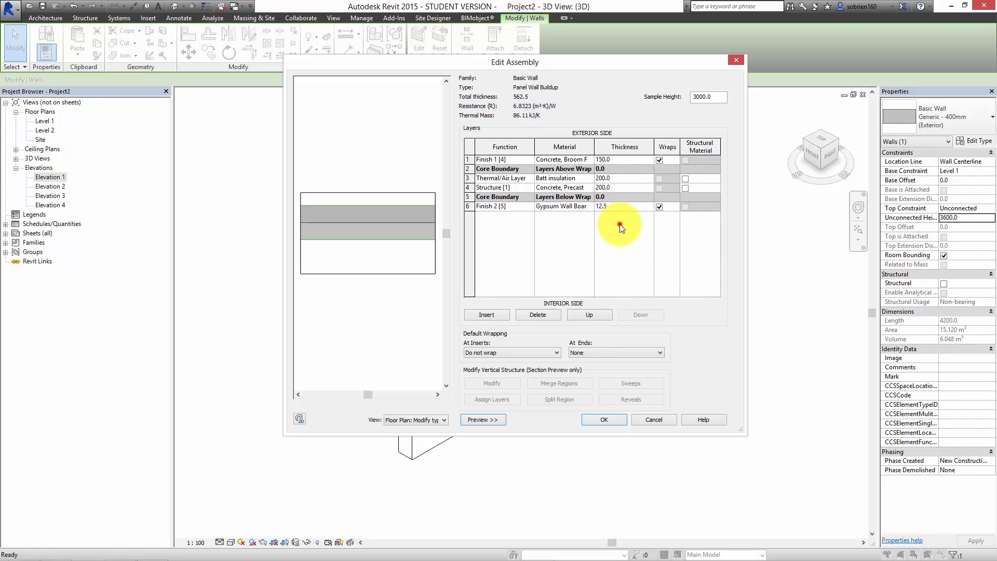
click(613, 223)
click(402, 325)
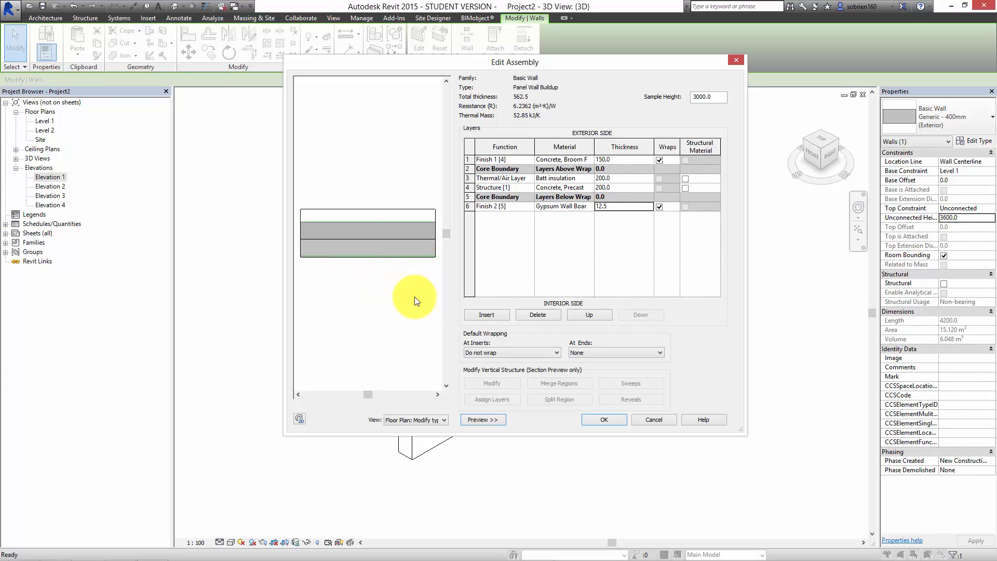
click(594, 420)
click(608, 419)
click(609, 425)
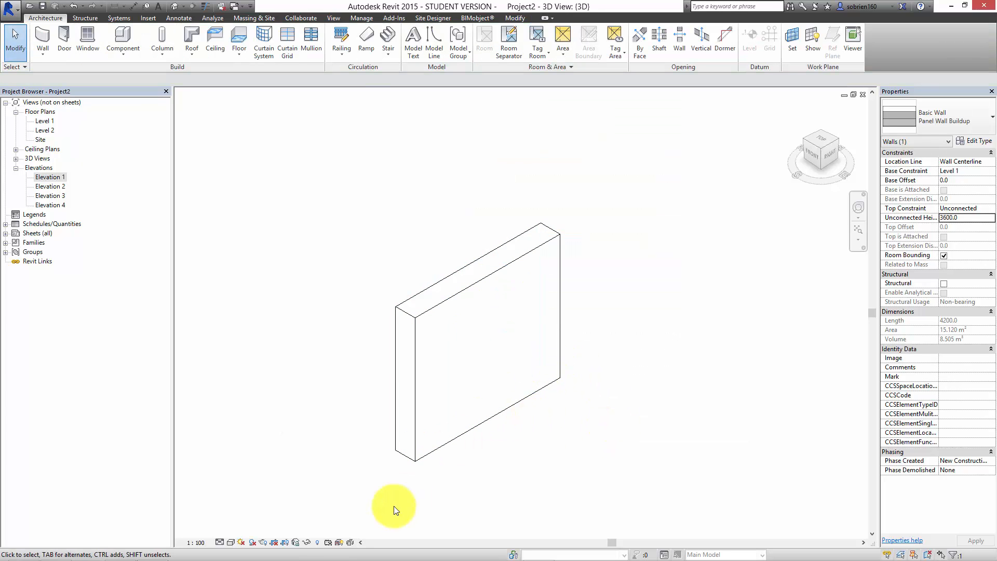
Display the 3D view in the Shaded visual style and inspect the end face of the wall
click(232, 542)
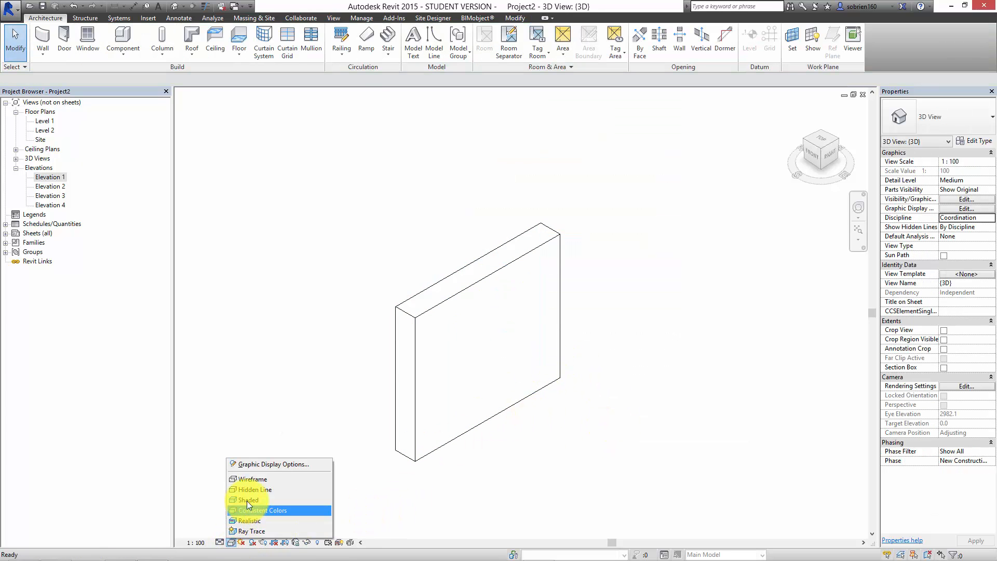
click(247, 499)
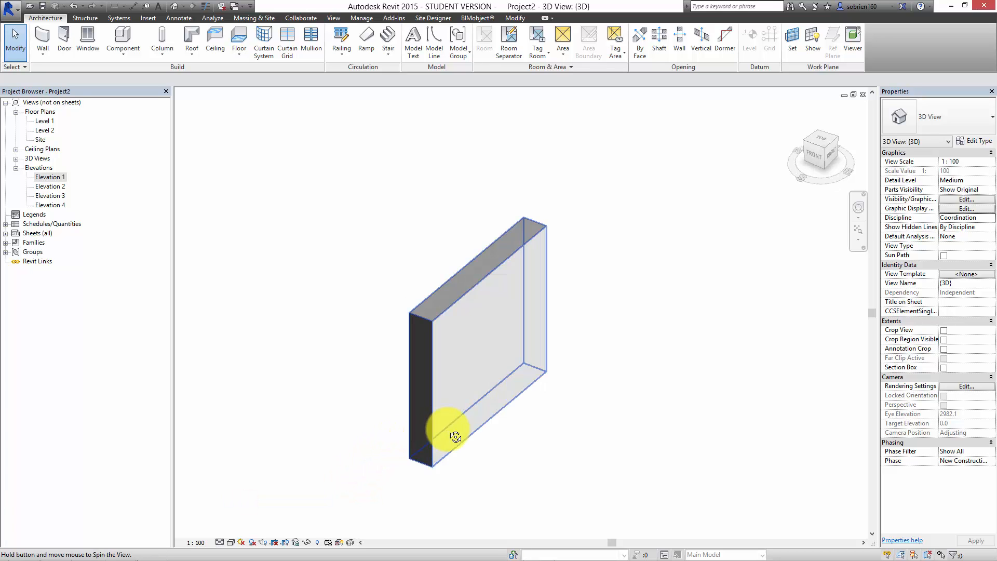
mouse_move(451, 429)
shift+middle_down()
mouse_move(583, 427)
mouse_move(551, 441)
mouse_move(411, 423)
mouse_move(468, 438)
shift+middle_up()
scroll(488, 444, up, 4)
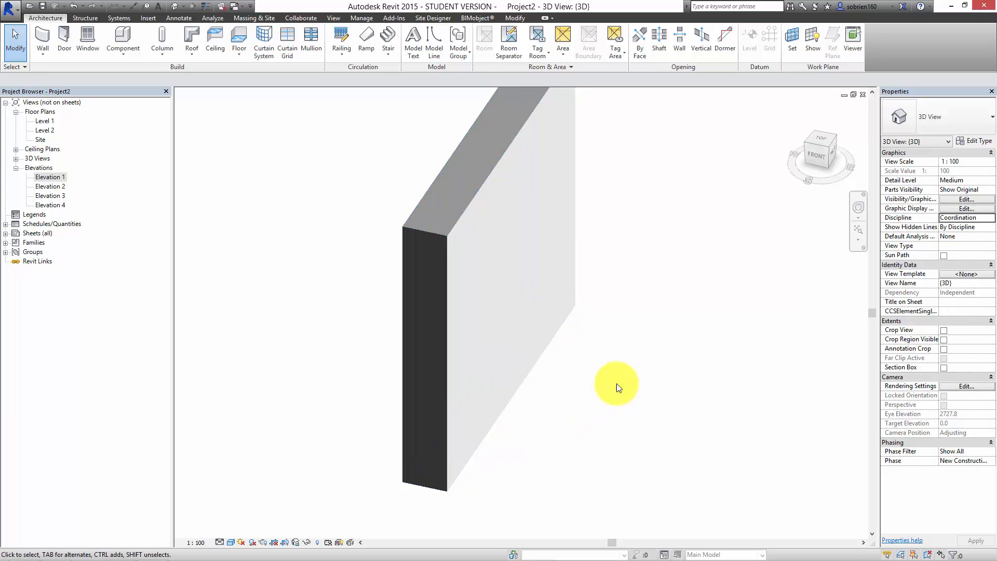
shift+middle_drag(590, 410, 644, 416)
In the Level 1 floor plan, draw a short horizontal section line across the middle of the wall
double_click(42, 122)
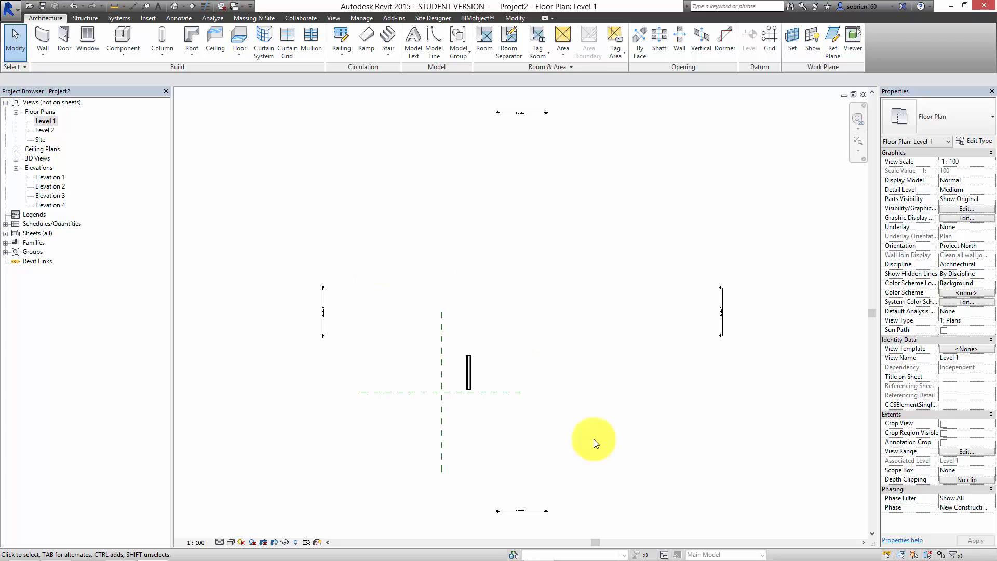
mouse_move(827, 545)
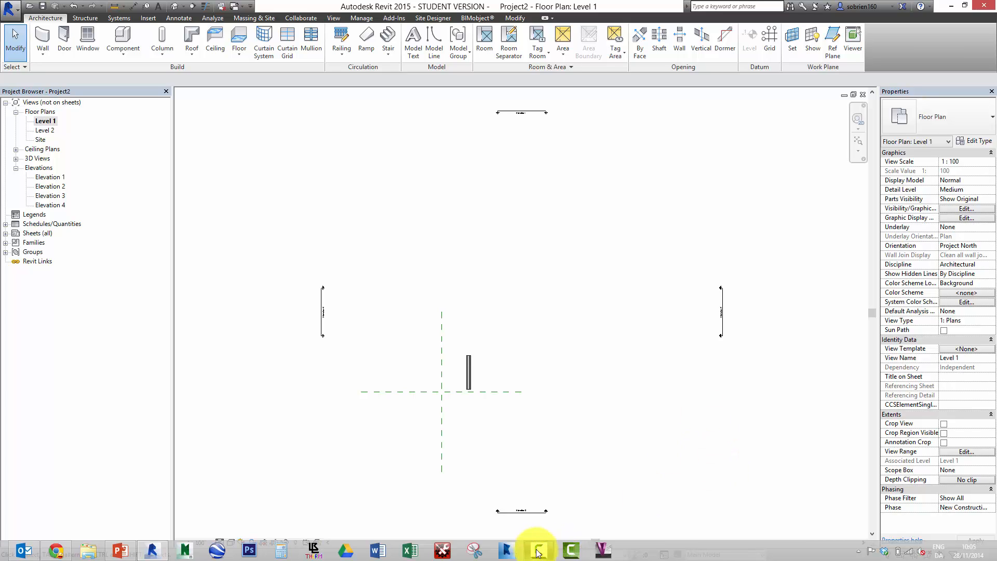
click(511, 410)
click(421, 125)
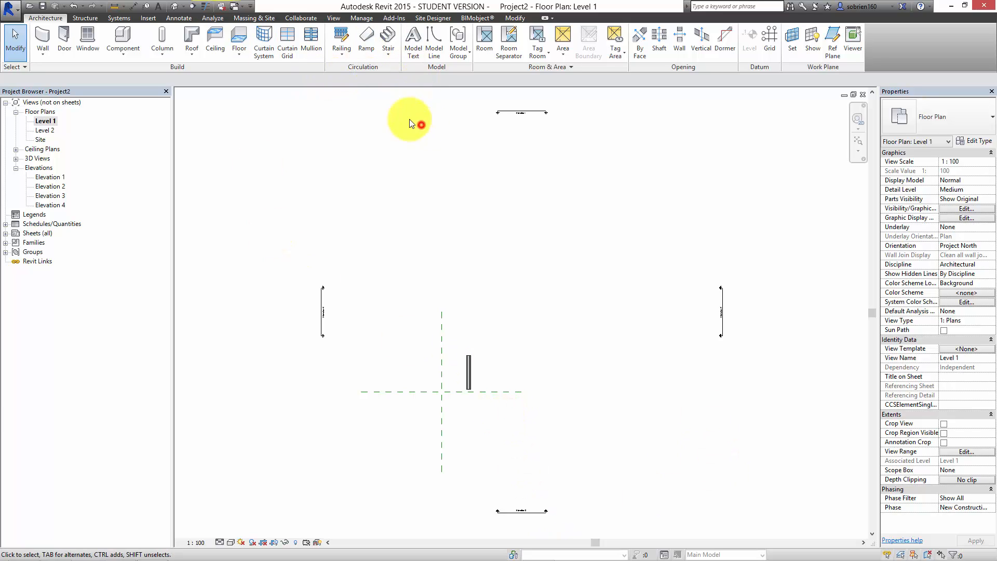
click(194, 6)
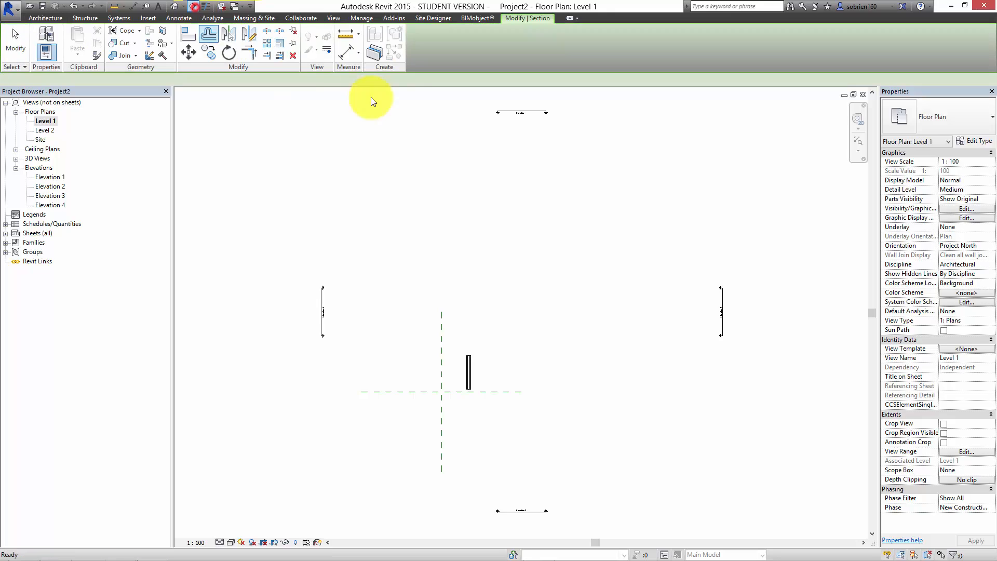
click(457, 372)
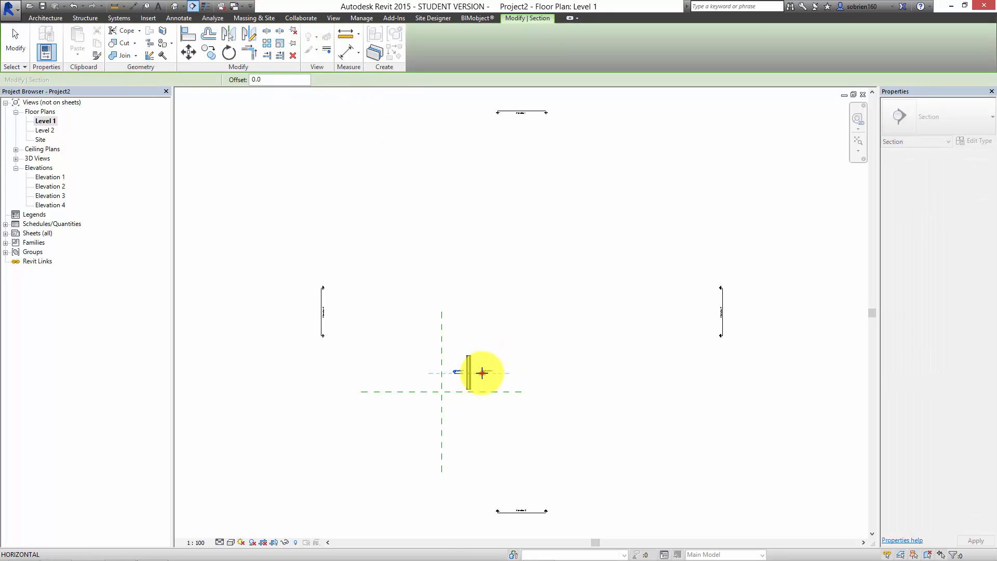
click(481, 372)
scroll(472, 375, up, 5)
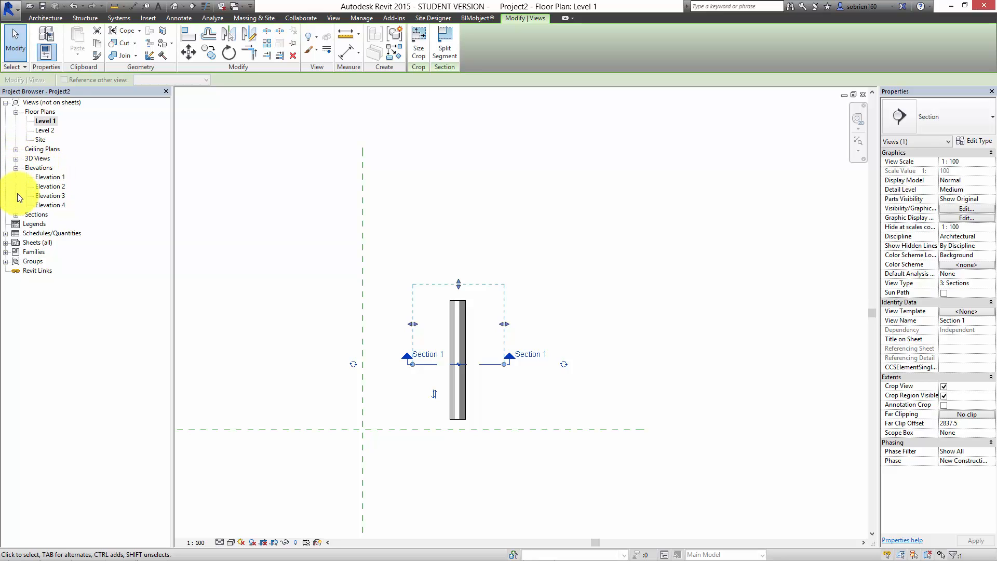
Open the new section view, set its scale to 1:50 and examine the wall layers in it
click(16, 214)
double_click(46, 223)
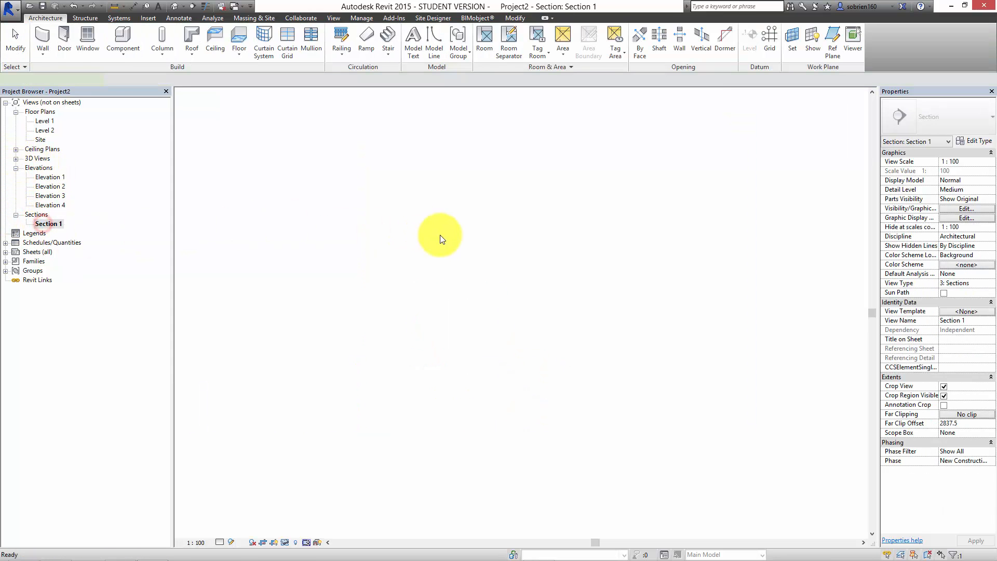
click(708, 278)
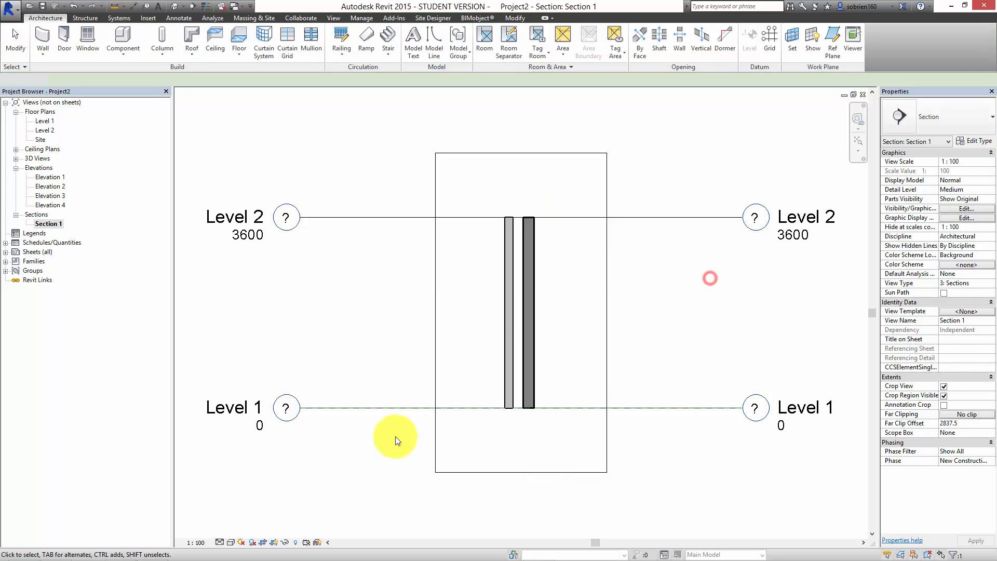
click(196, 542)
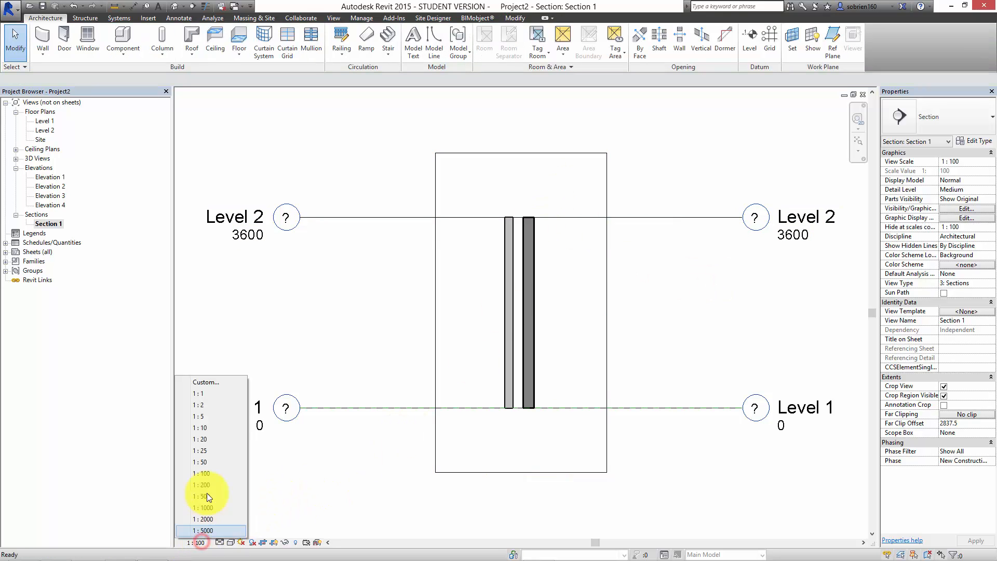
click(207, 460)
scroll(556, 257, up, 3)
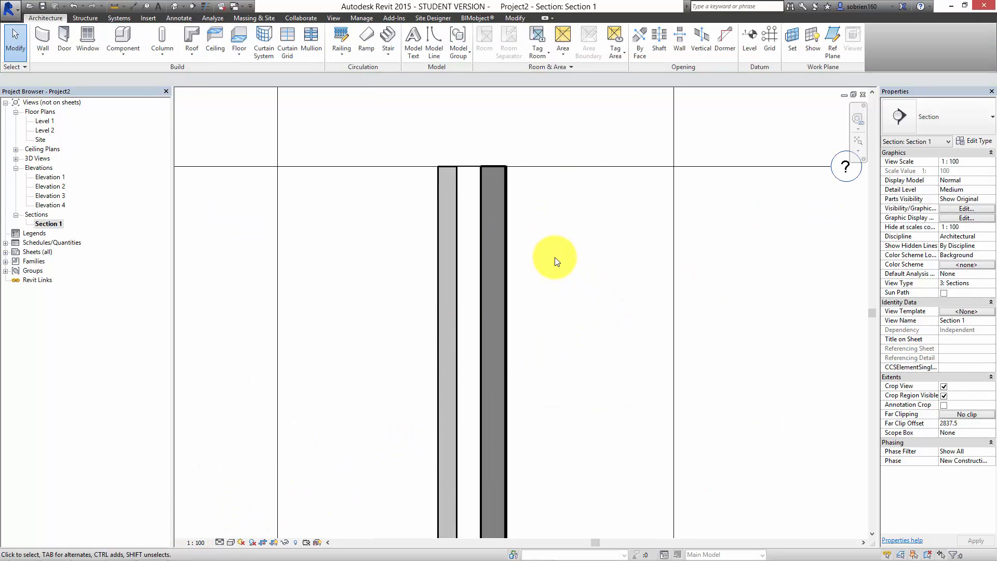
scroll(532, 275, down, 2)
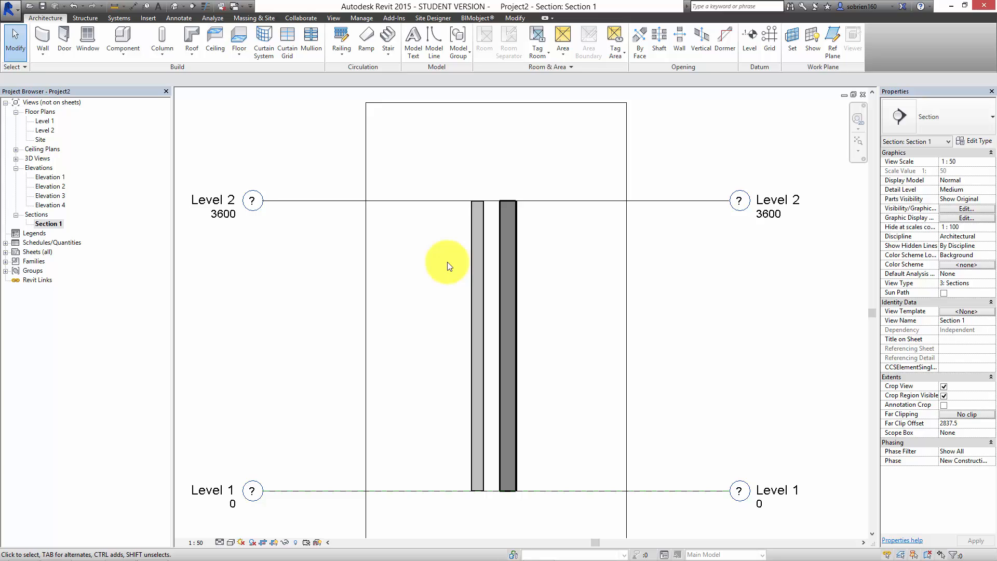
scroll(461, 359, up, 1)
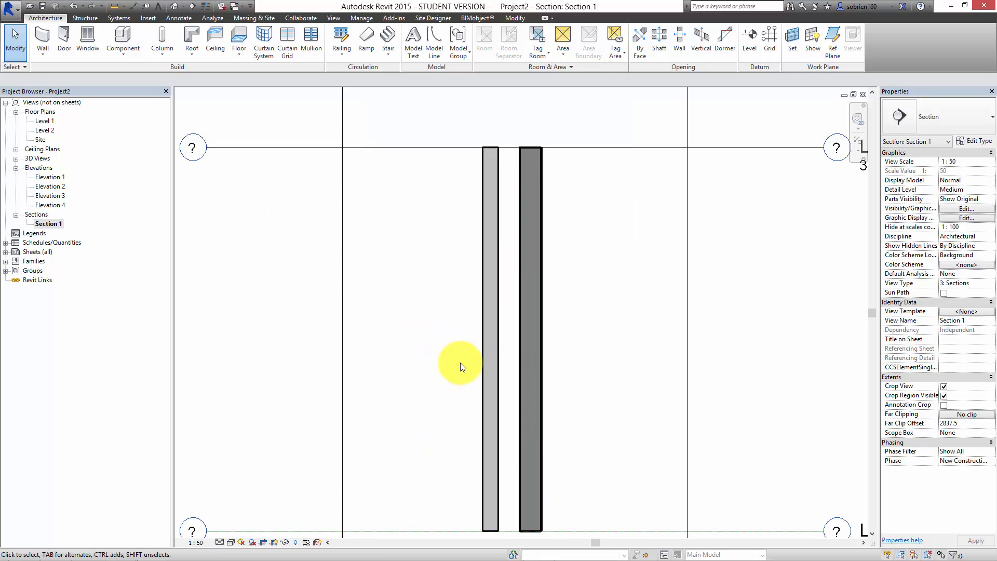
scroll(460, 362, up, 1)
scroll(467, 353, down, 1)
click(753, 228)
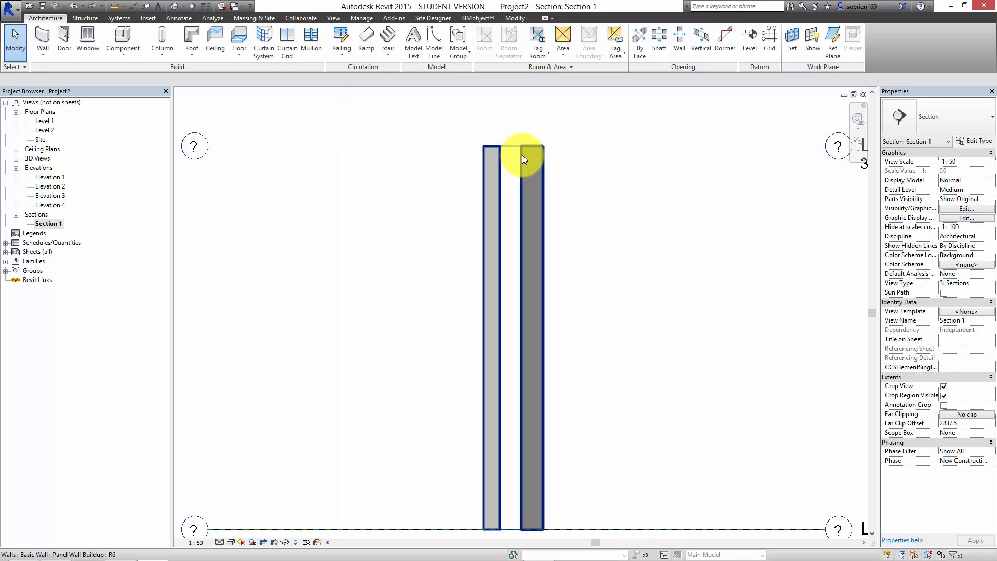
Set the section view's scale to 1:10 and examine the wall layers at the top of the wall
click(204, 543)
click(207, 541)
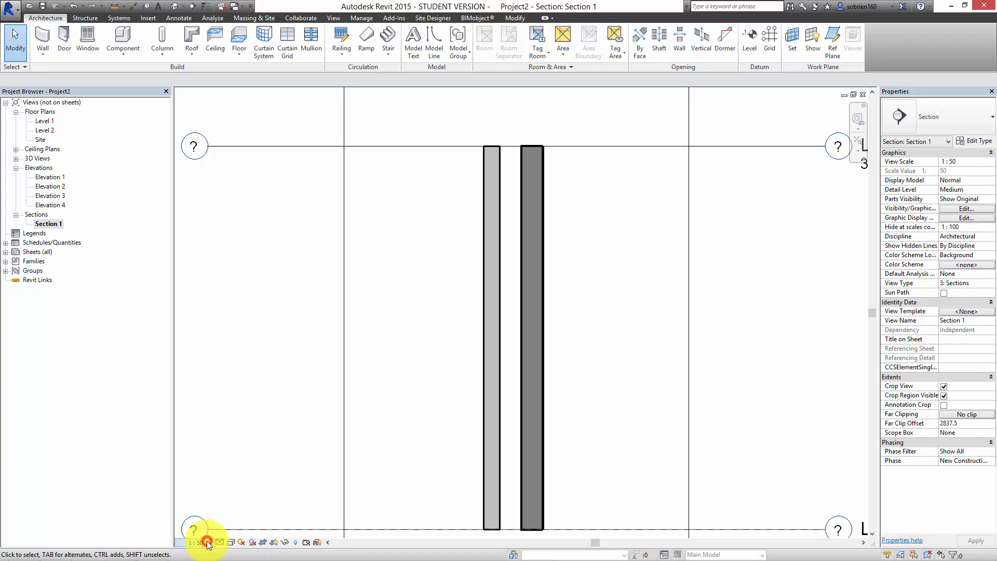
click(207, 542)
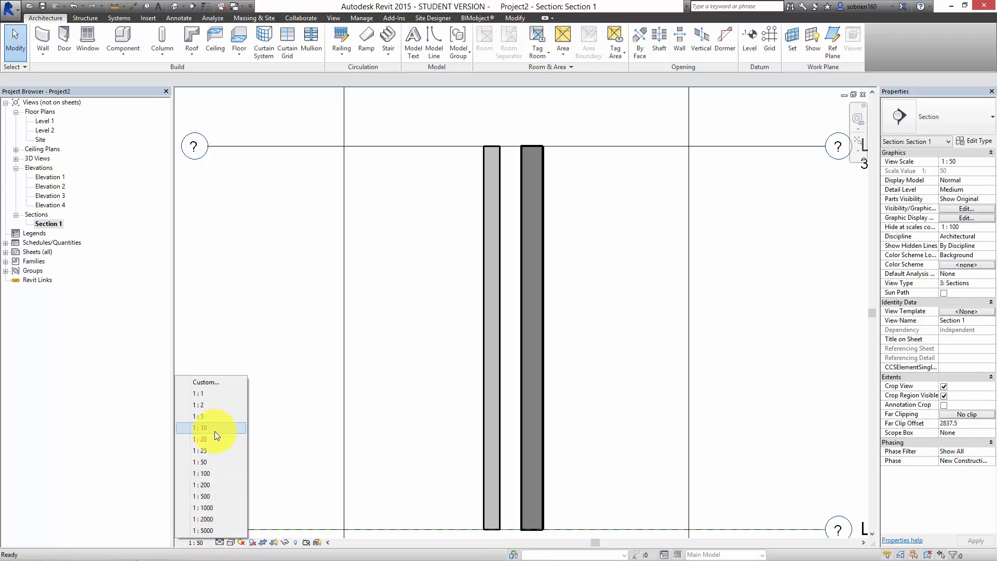
click(214, 431)
click(416, 285)
scroll(560, 136, up, 5)
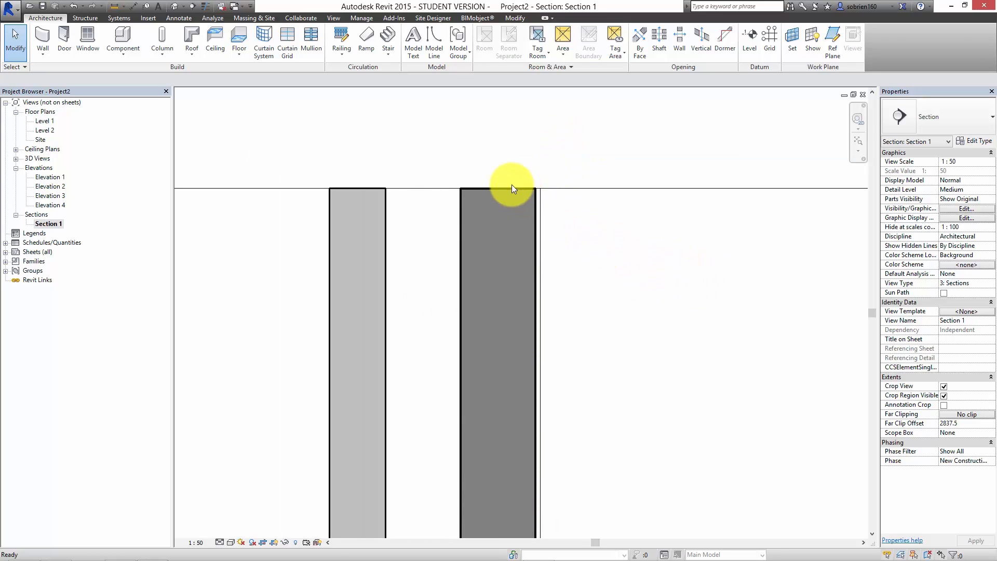
click(550, 150)
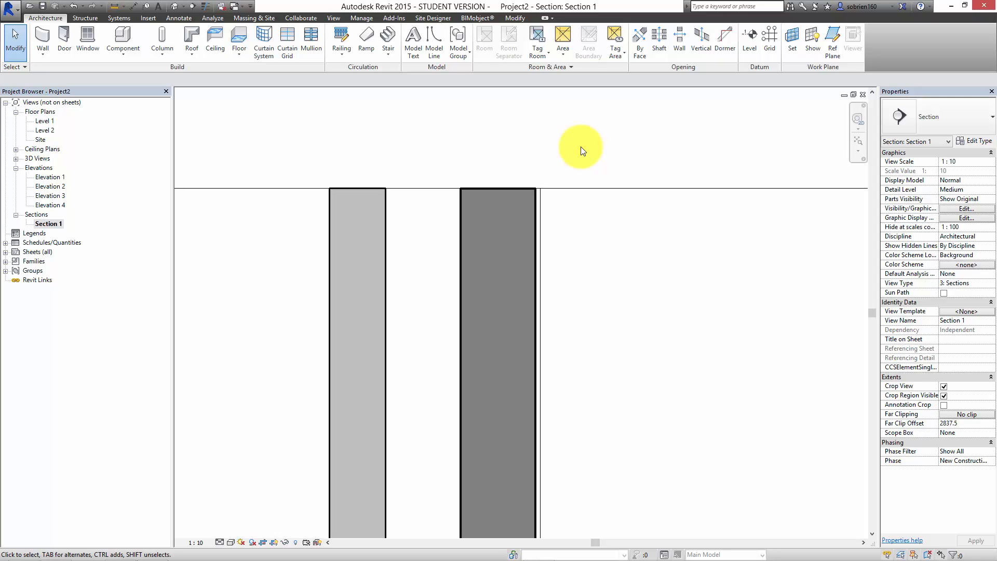
click(582, 162)
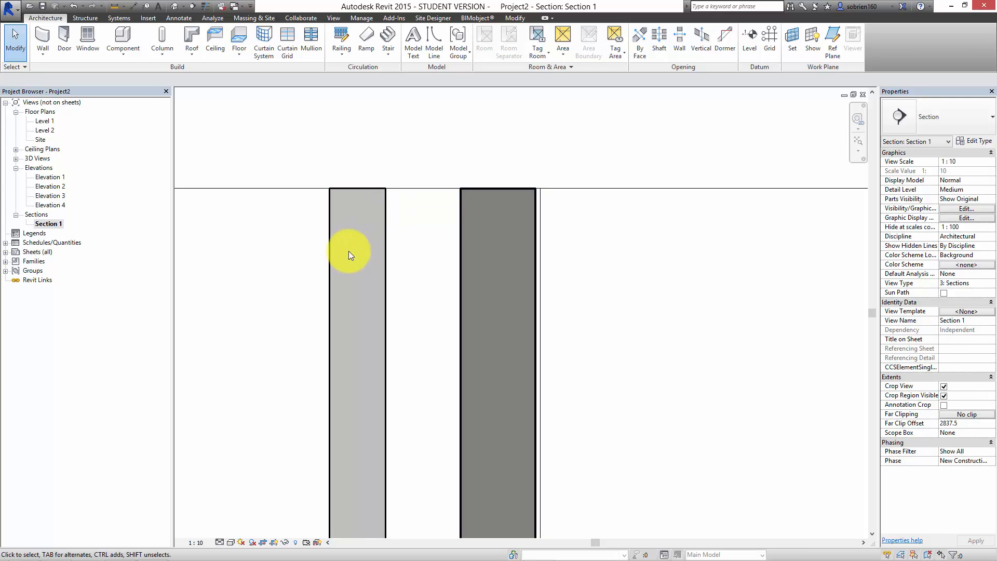
click(321, 138)
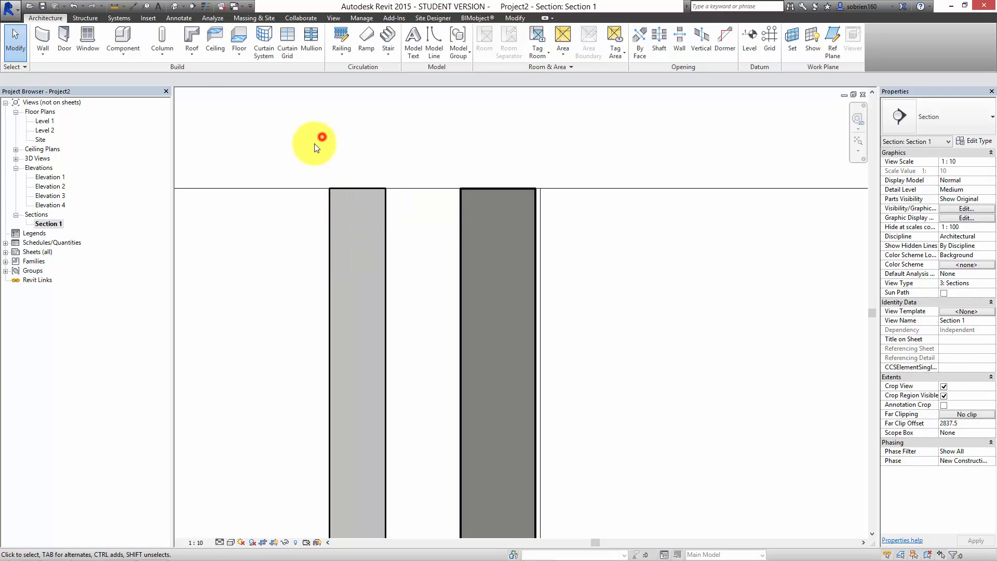
Draw a horizontal detail line along the wall top from the light layer's outer corner to the dark layer's far corner
click(178, 18)
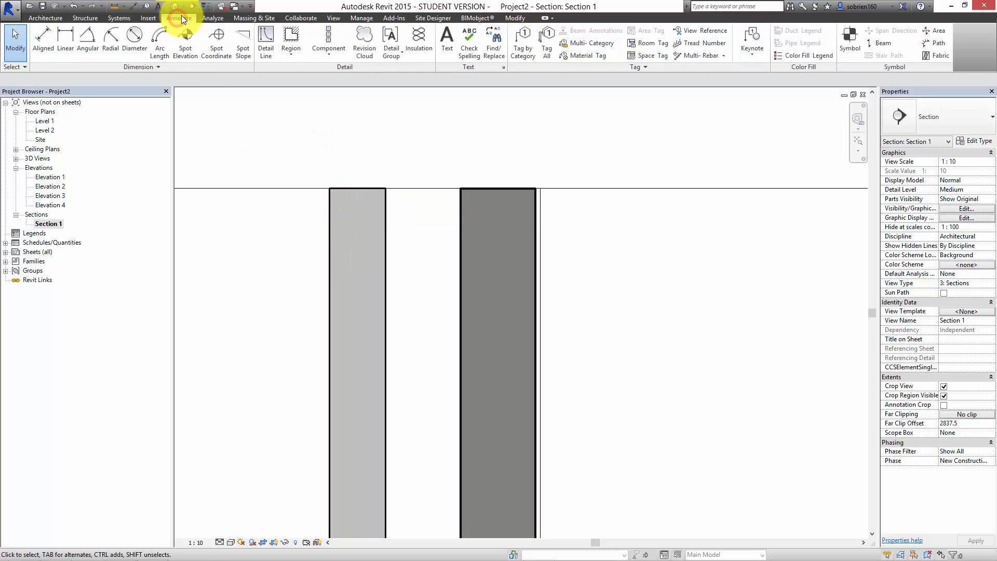
click(265, 38)
click(327, 189)
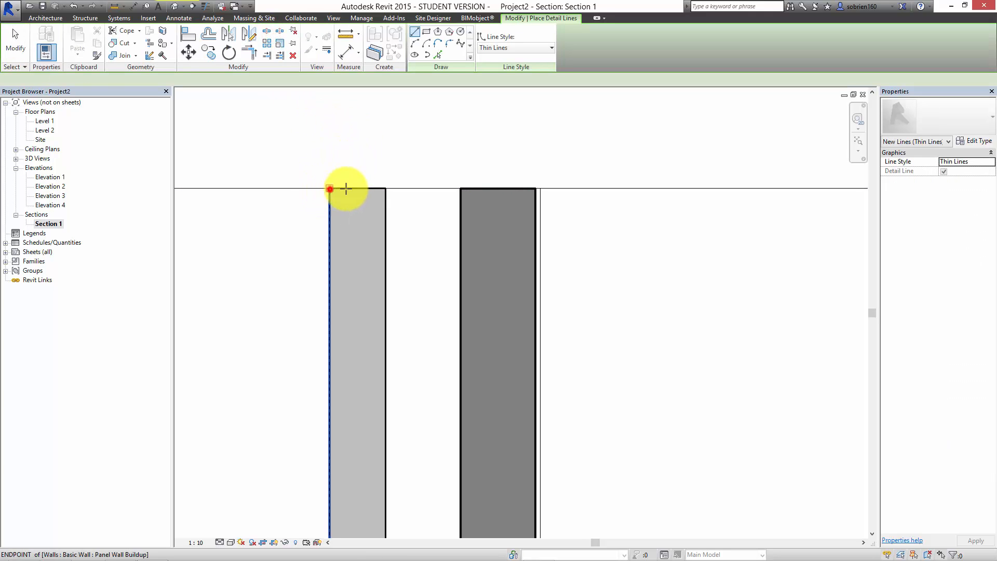
click(534, 188)
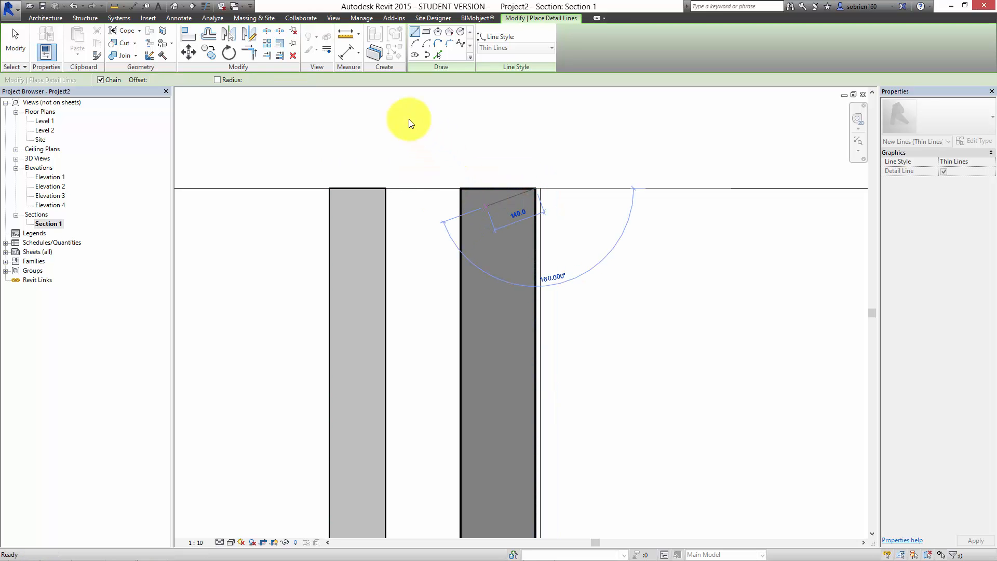
key(Escape)
key(Escape)
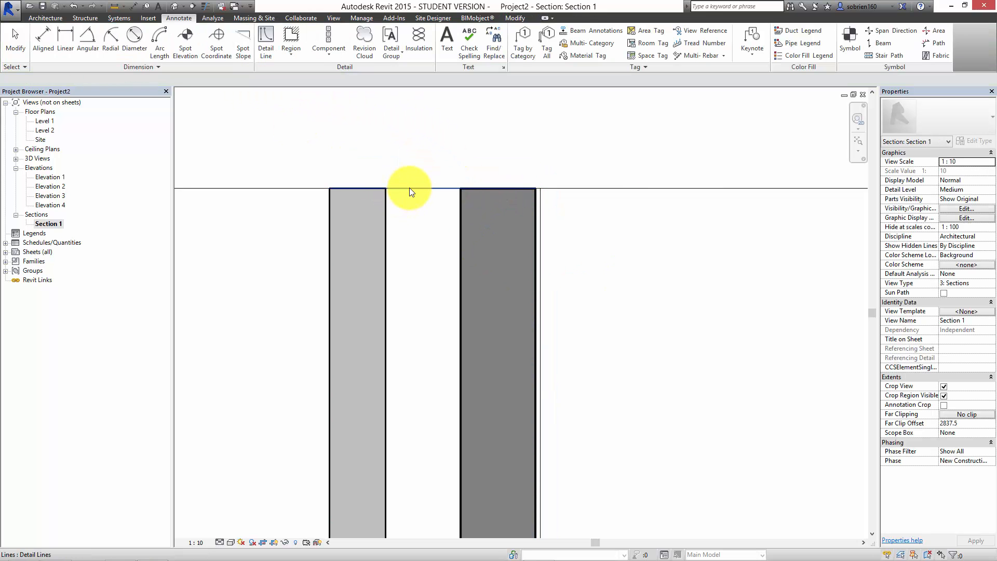
Offset a copy of the wall-top detail line 10 mm downward
click(408, 188)
click(209, 36)
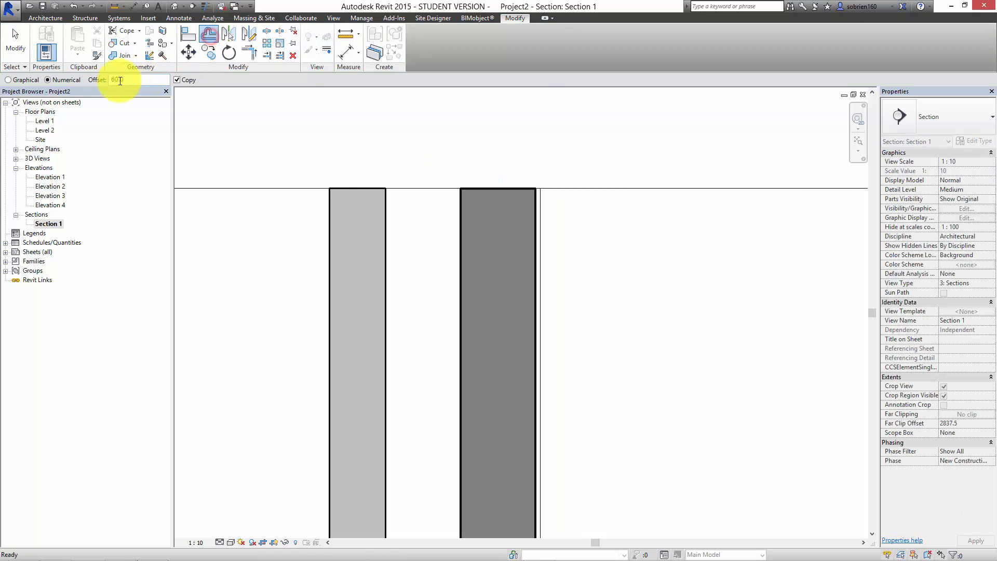
double_click(112, 79)
text(10)
click(407, 190)
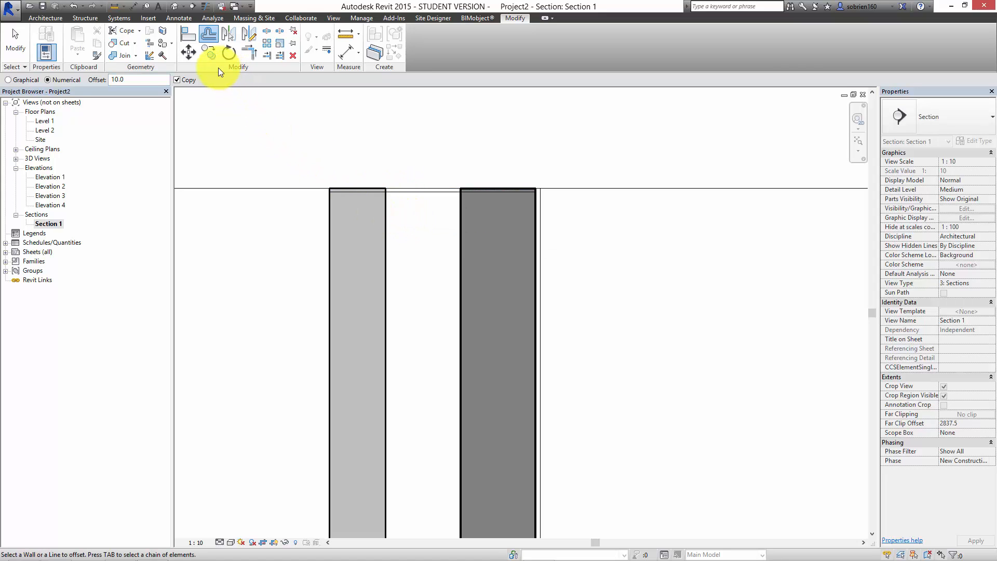
key(Escape)
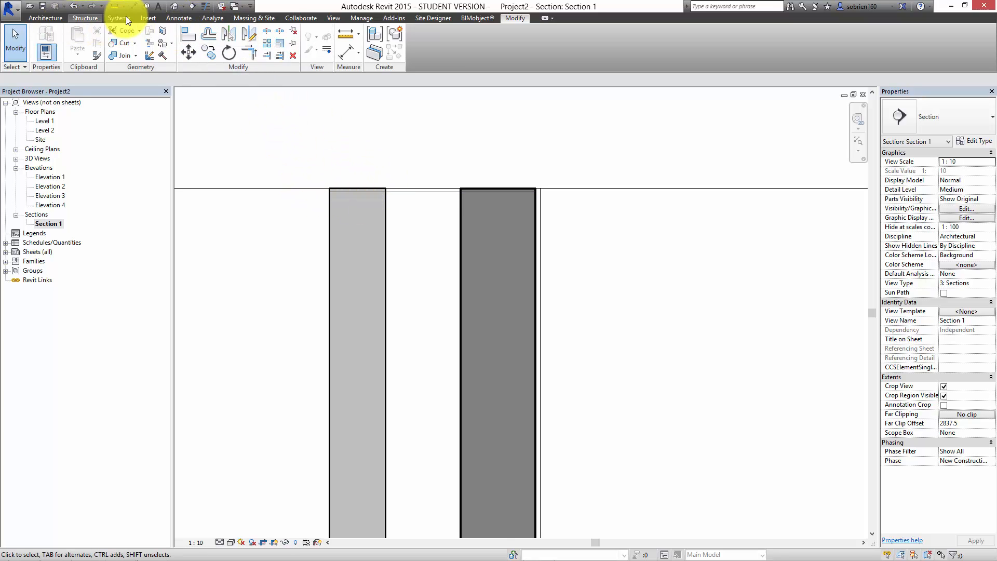
Draw a diagonal detail line about 100 mm long at 135° from the offset line, starting about 60 mm inside the light layer's outer face
click(177, 19)
click(266, 42)
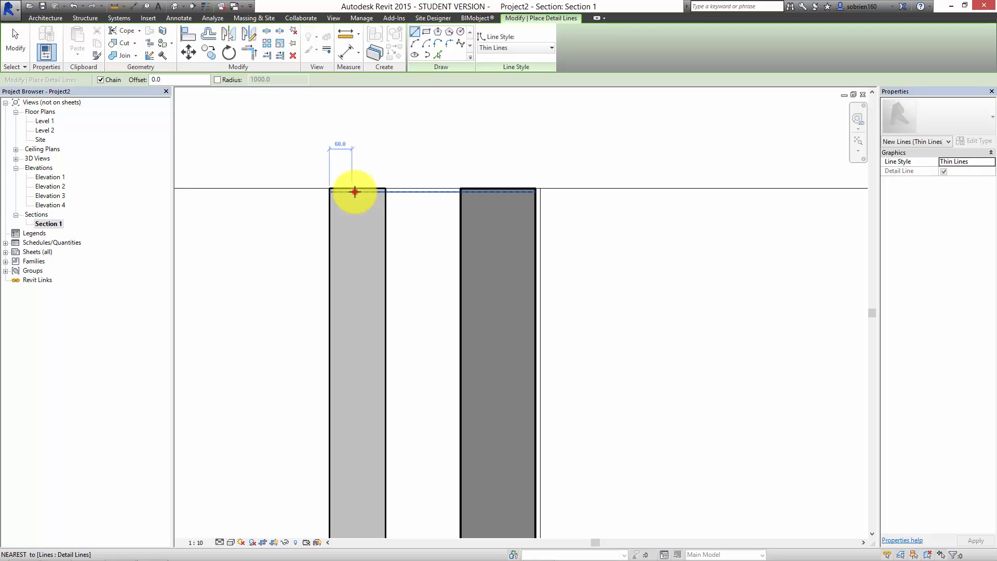
click(354, 191)
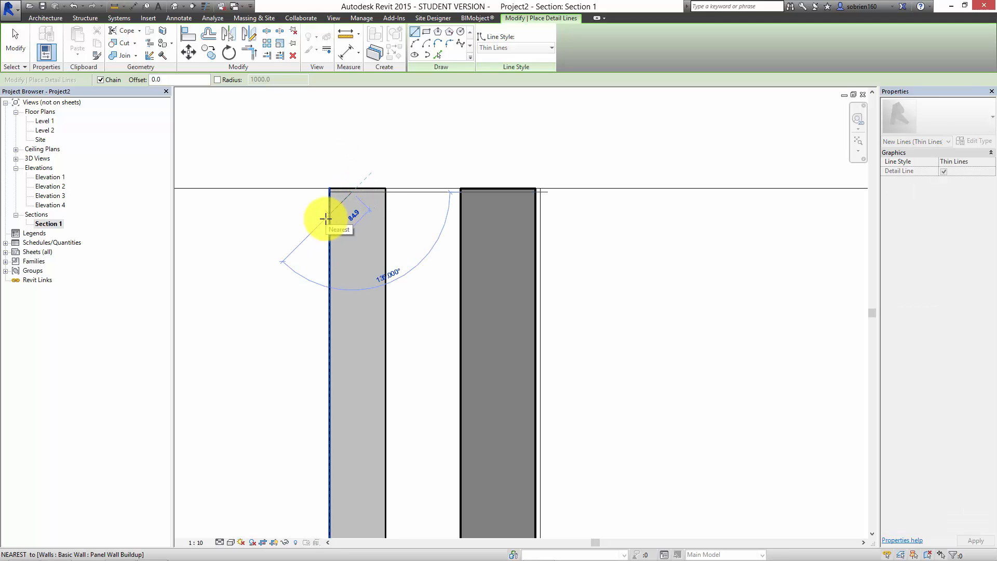
scroll(325, 218, up, 3)
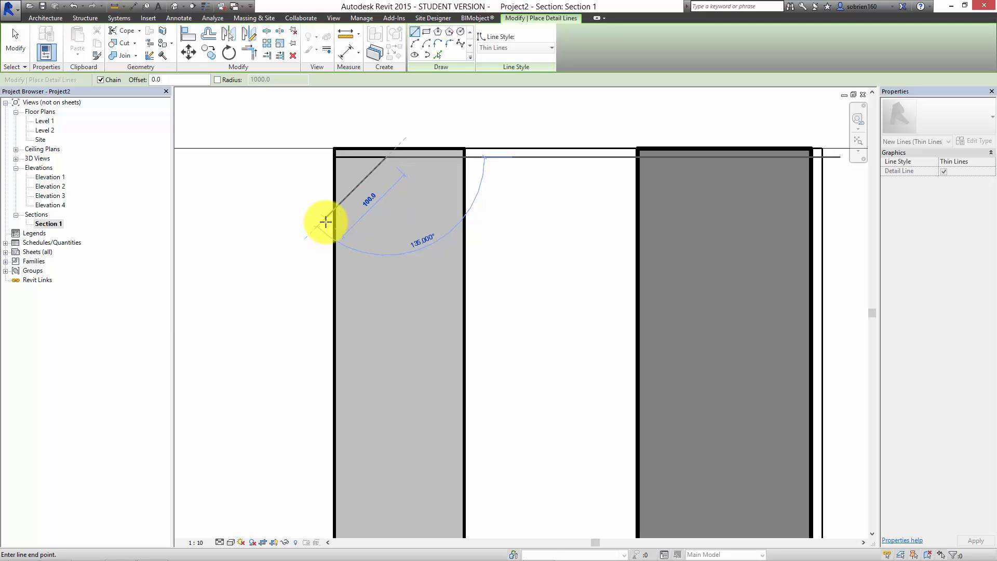
click(326, 222)
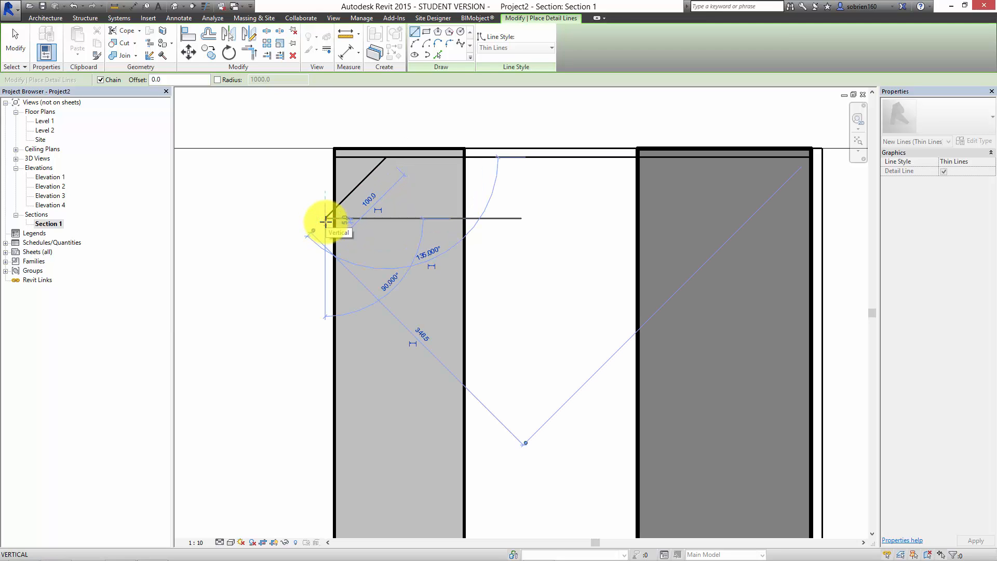
key(Escape)
key(Escape)
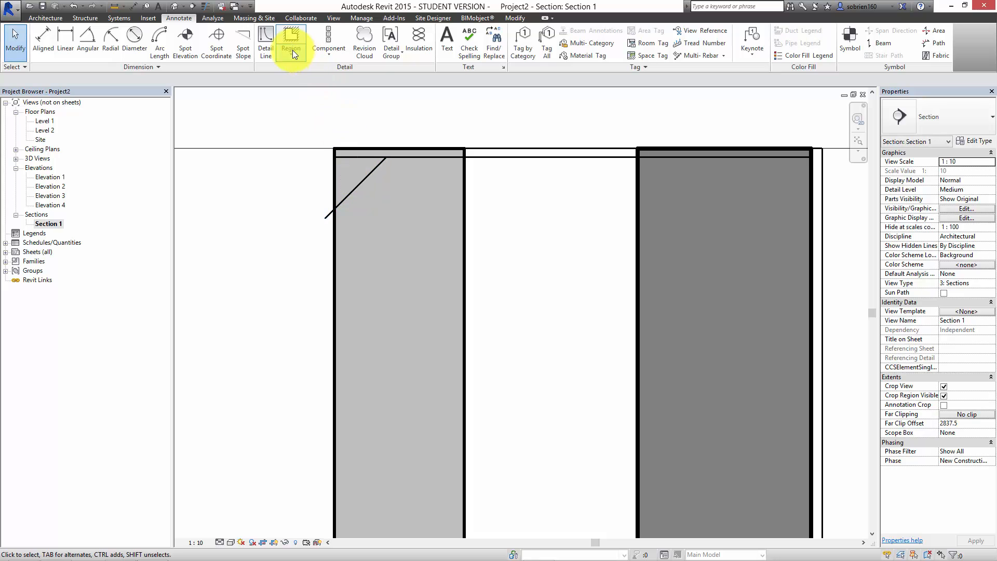
Trim the offset line and the diagonal line to a corner, removing the part beyond the diagonal
key(t)
key(r)
click(367, 172)
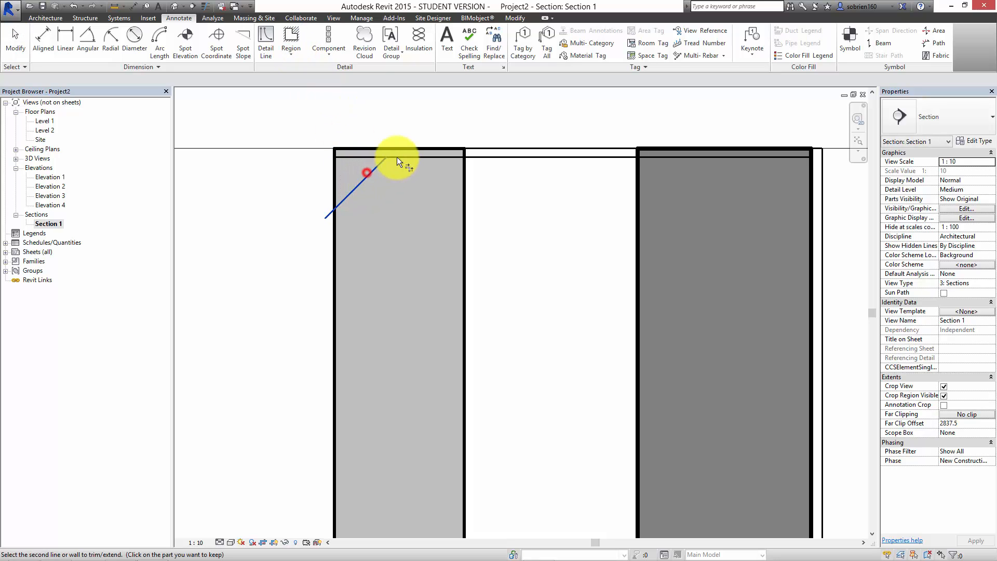
click(396, 156)
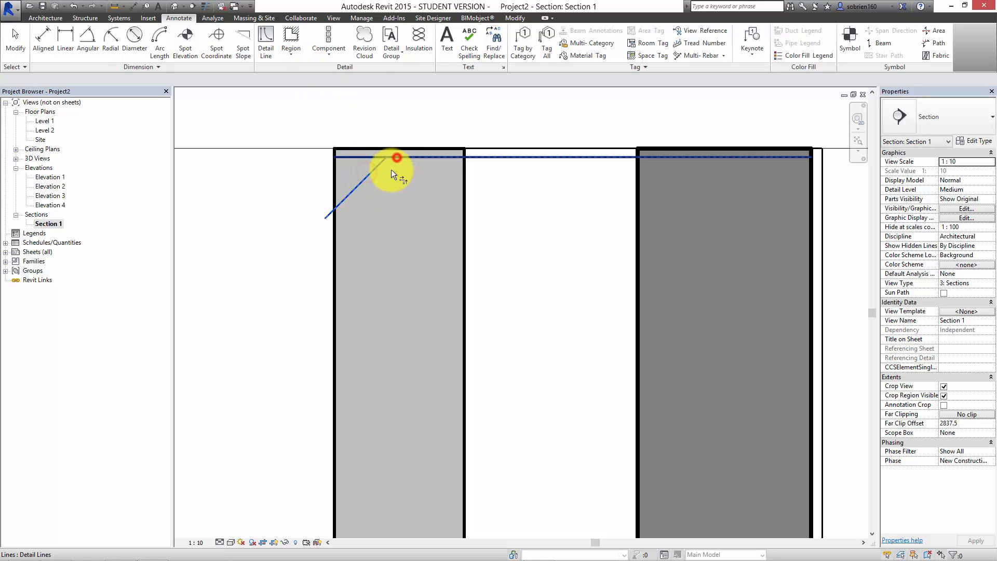
Close the profile with vertical detail lines along the wall's outer face up to its top corner and at the dark layer's far end
click(267, 43)
click(334, 209)
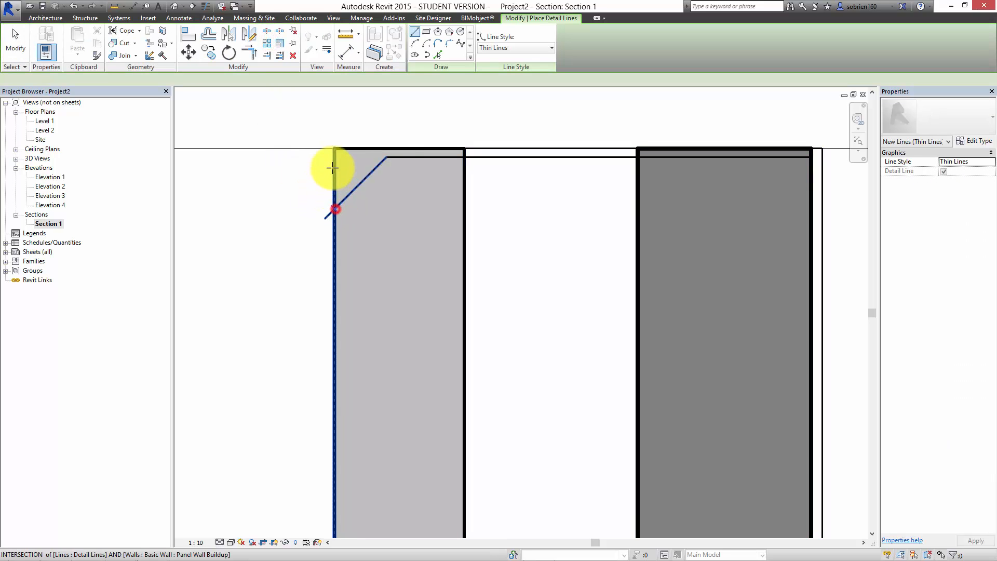
click(333, 148)
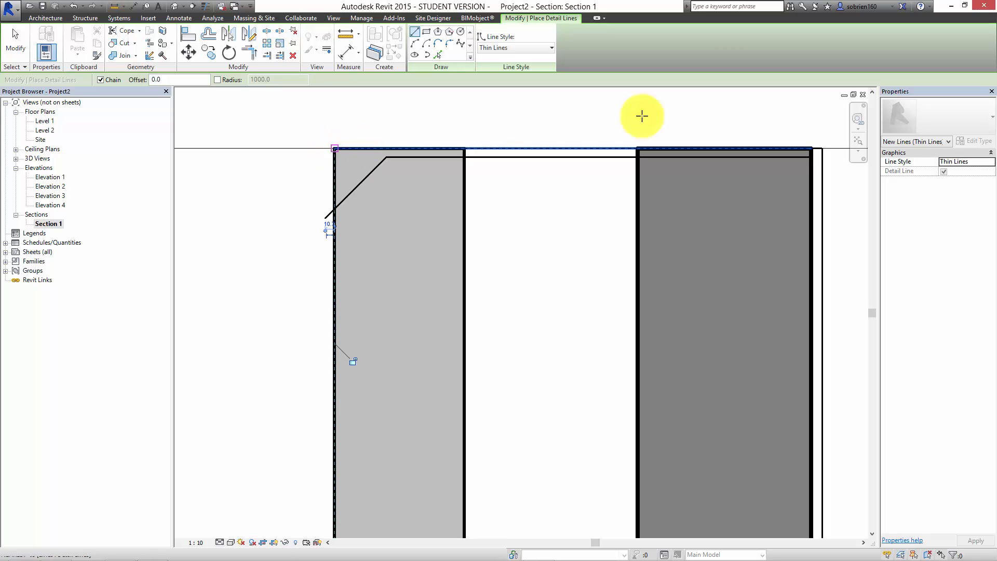
key(Escape)
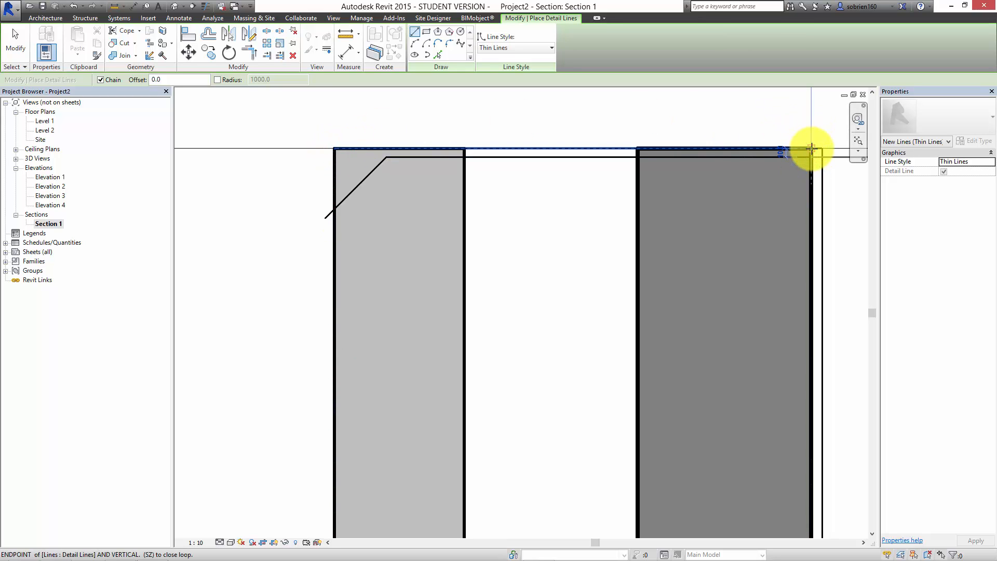
key(Escape)
Select all the profile's detail lines and move them together to the empty space above the wall
middle_drag(815, 154, 730, 172)
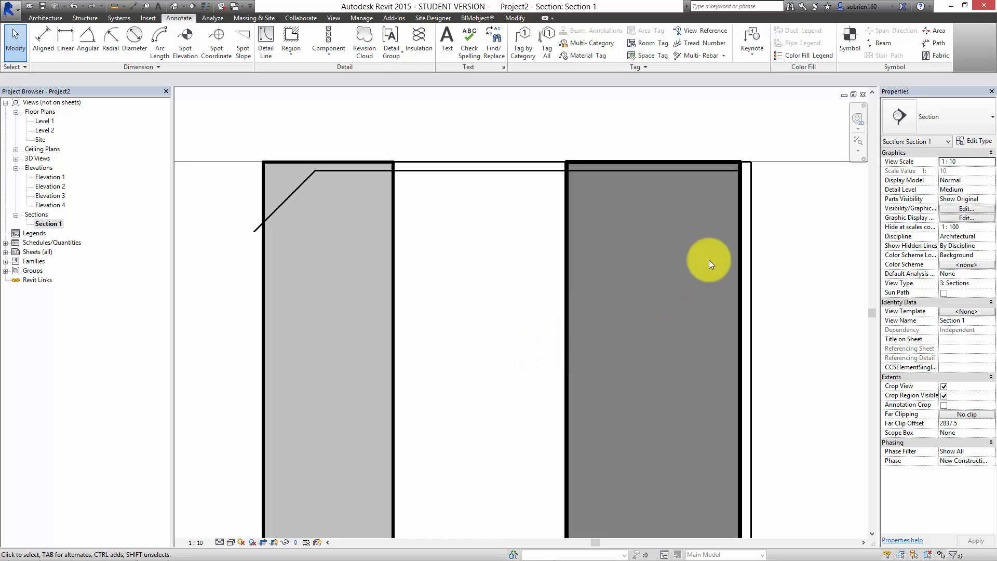
middle_drag(579, 301, 629, 299)
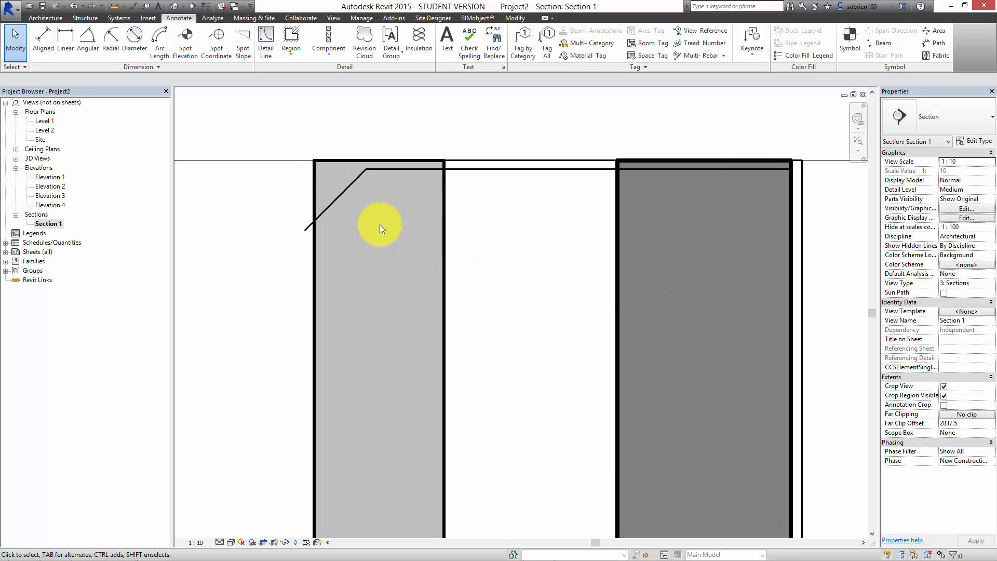
scroll(340, 242, down, 2)
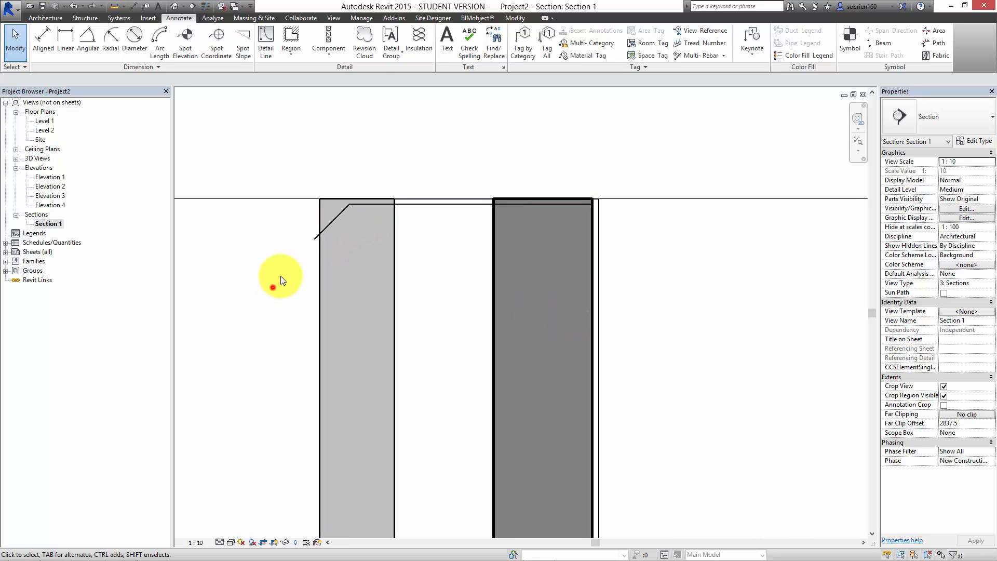
drag(272, 287, 571, 169)
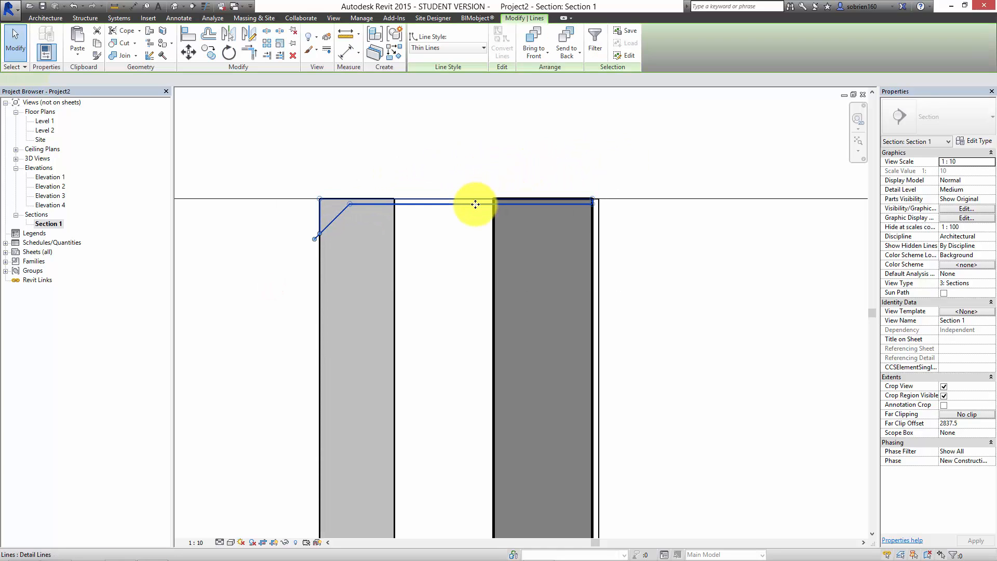
drag(475, 204, 468, 136)
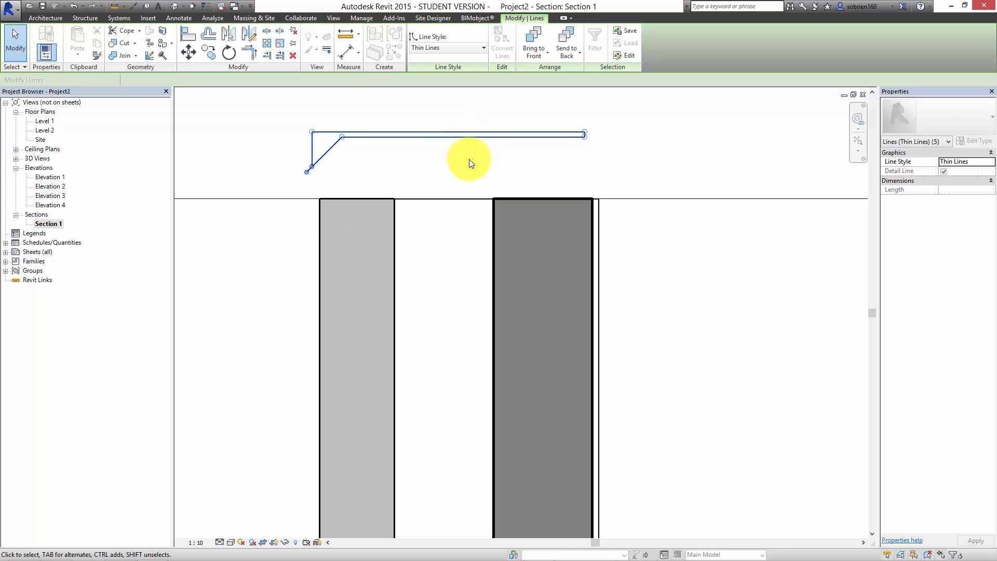
click(470, 161)
Trim the diagonal line and the profile's outer vertical line to a corner, removing the diagonal's overhang
middle_drag(444, 232, 451, 263)
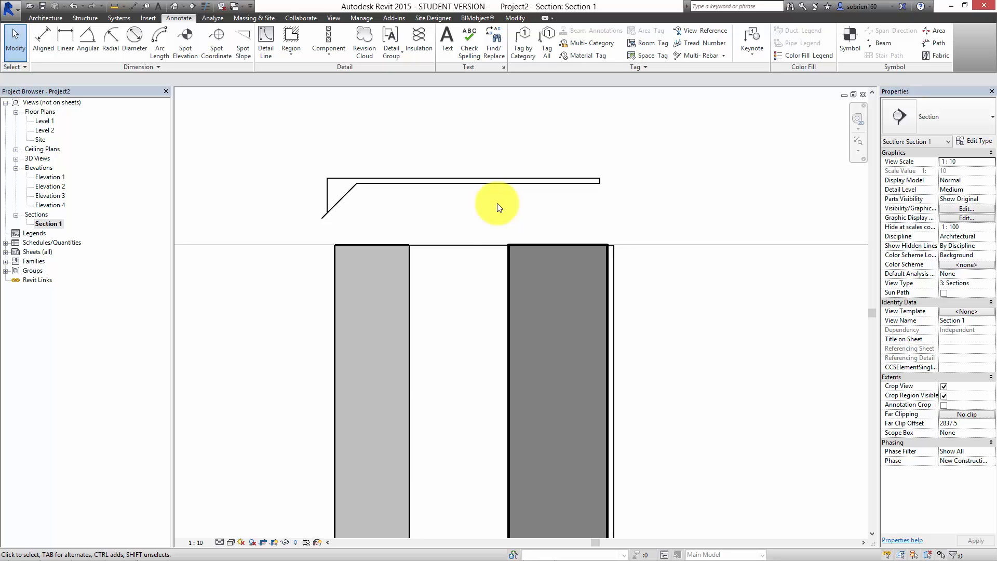
scroll(343, 235, up, 2)
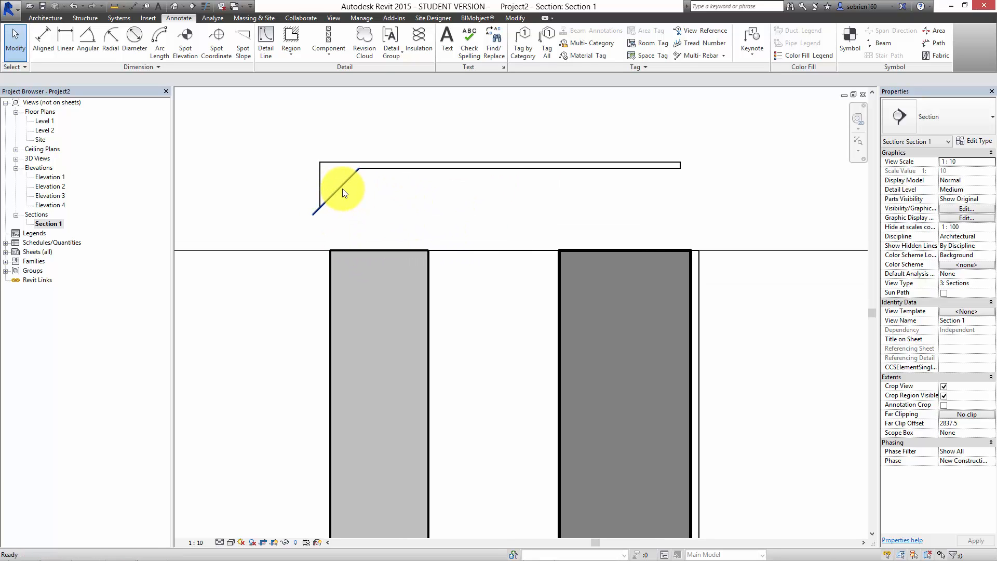
key(t)
key(r)
click(338, 190)
click(317, 194)
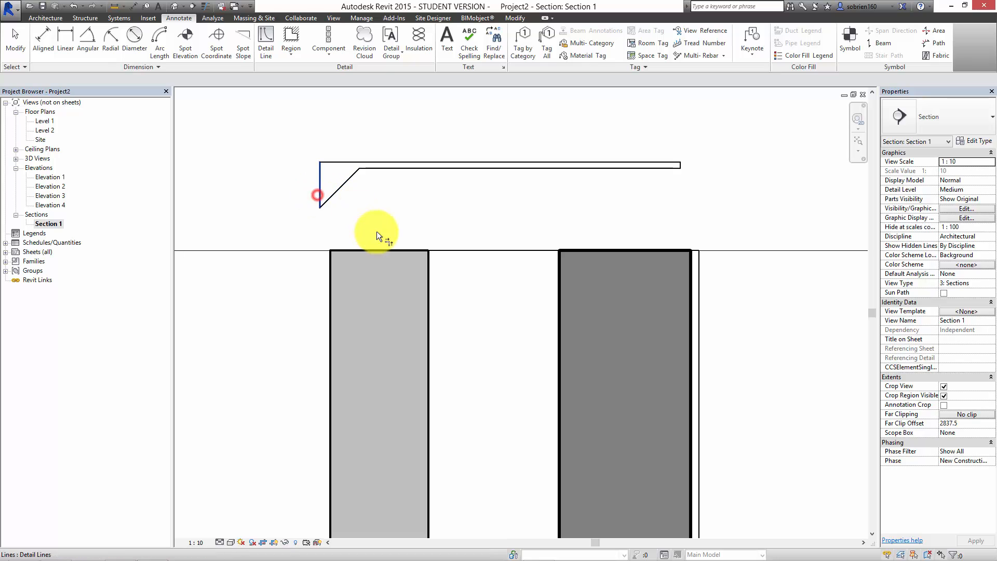
click(387, 197)
key(Escape)
middle_drag(386, 211, 404, 221)
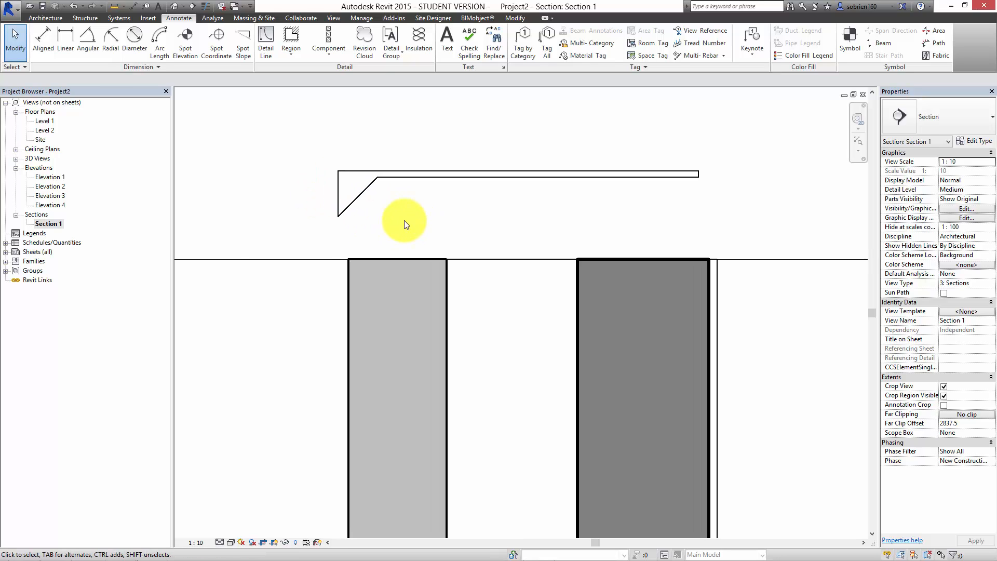
Select the five detail lines of the closed profile and copy them to the clipboard
click(319, 212)
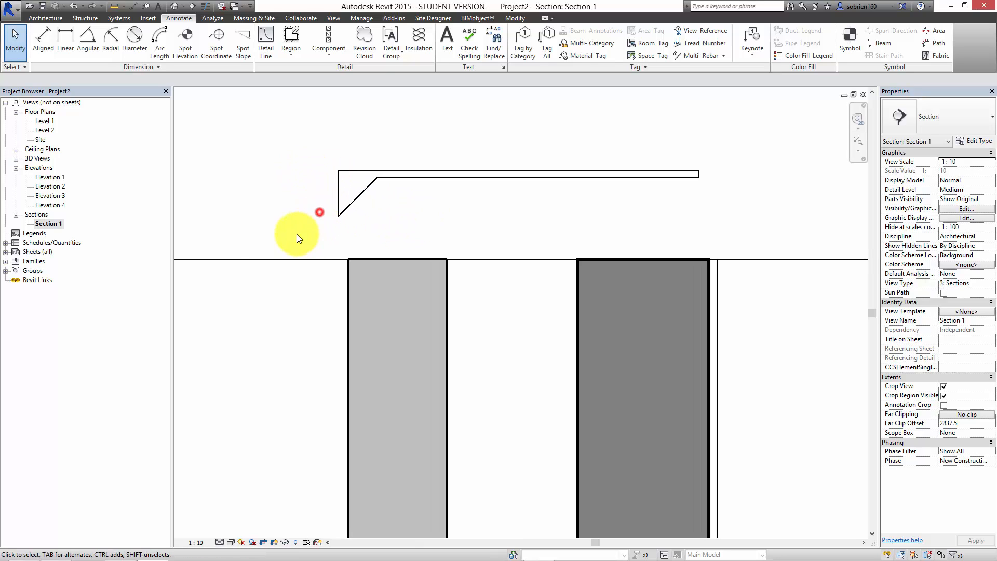
drag(302, 239, 703, 138)
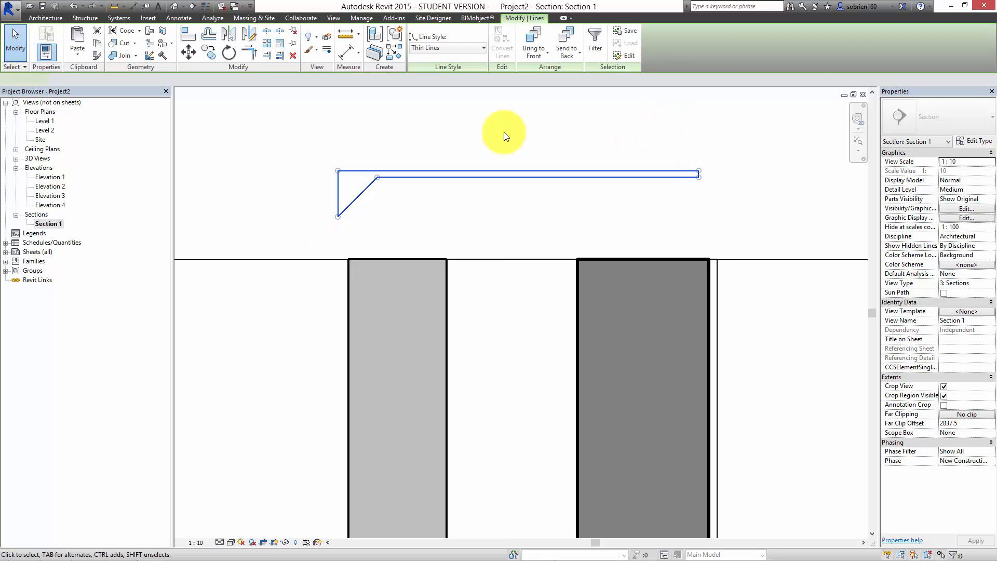
click(97, 45)
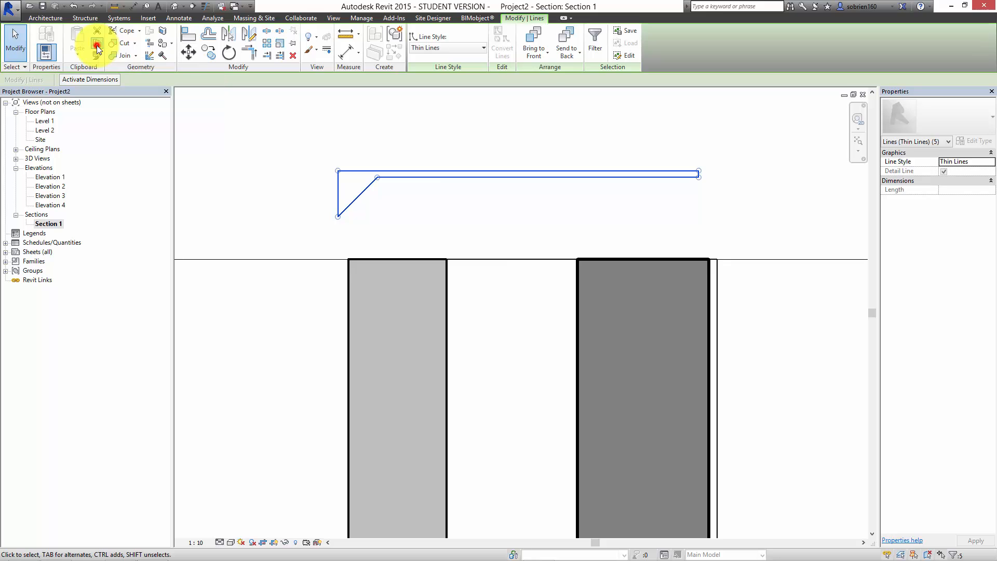
Create a new family from the Metric Profile.rft template
click(18, 15)
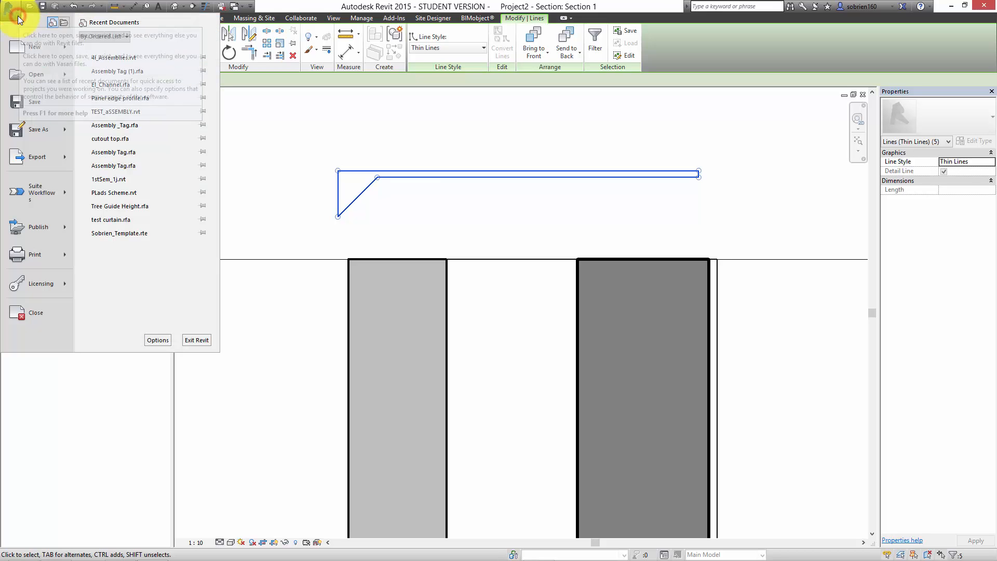
mouse_move(51, 52)
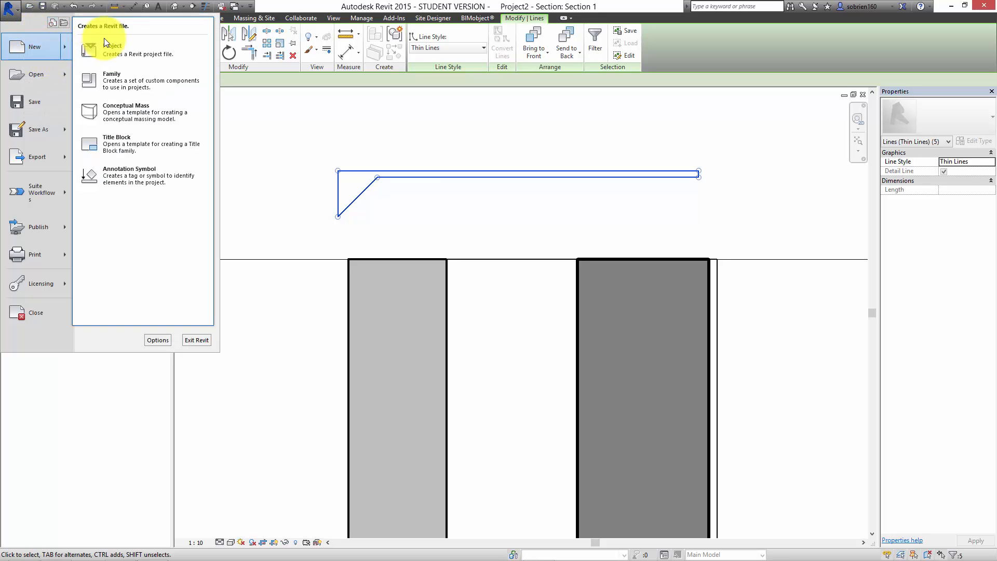
click(141, 72)
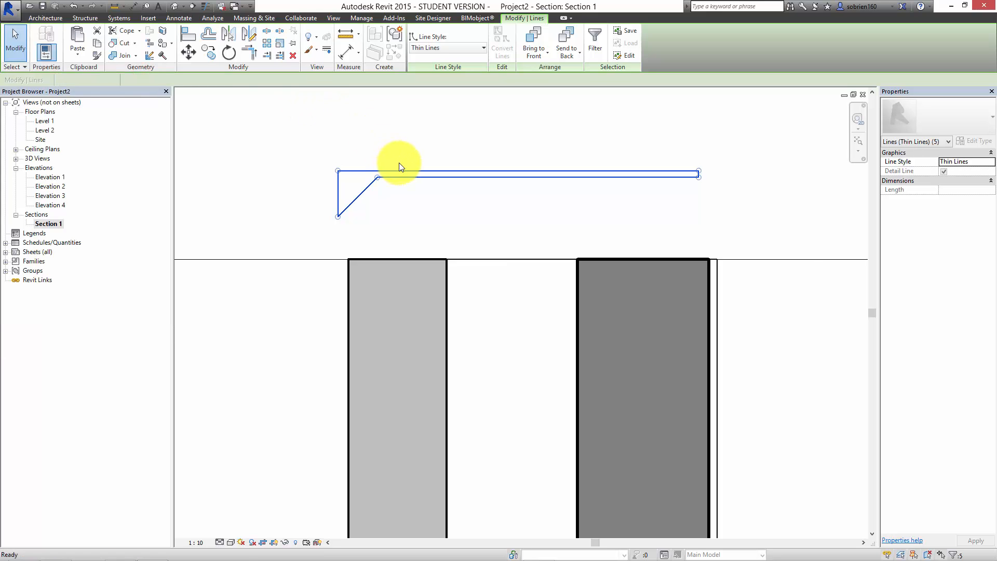
click(333, 175)
double_click(333, 175)
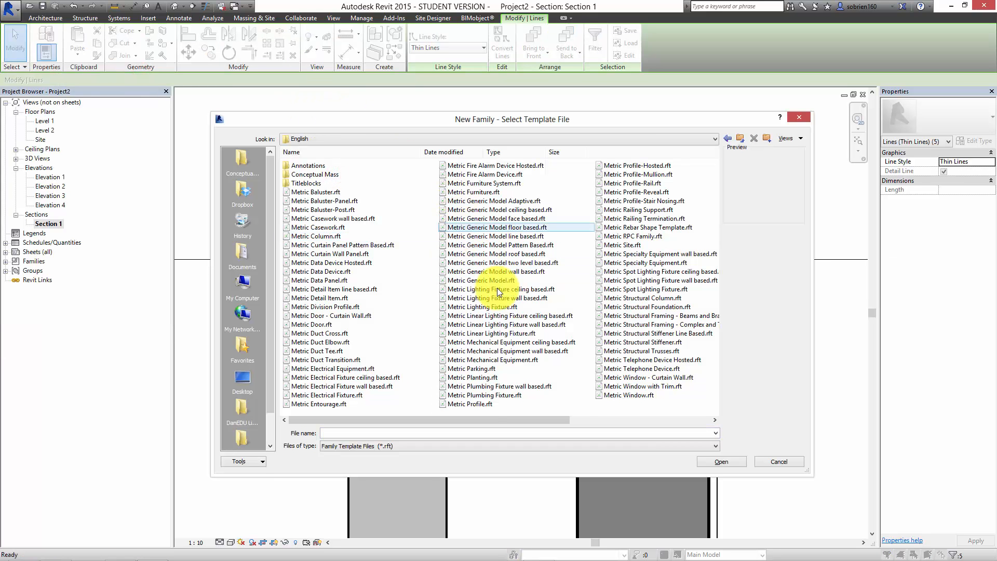
click(480, 407)
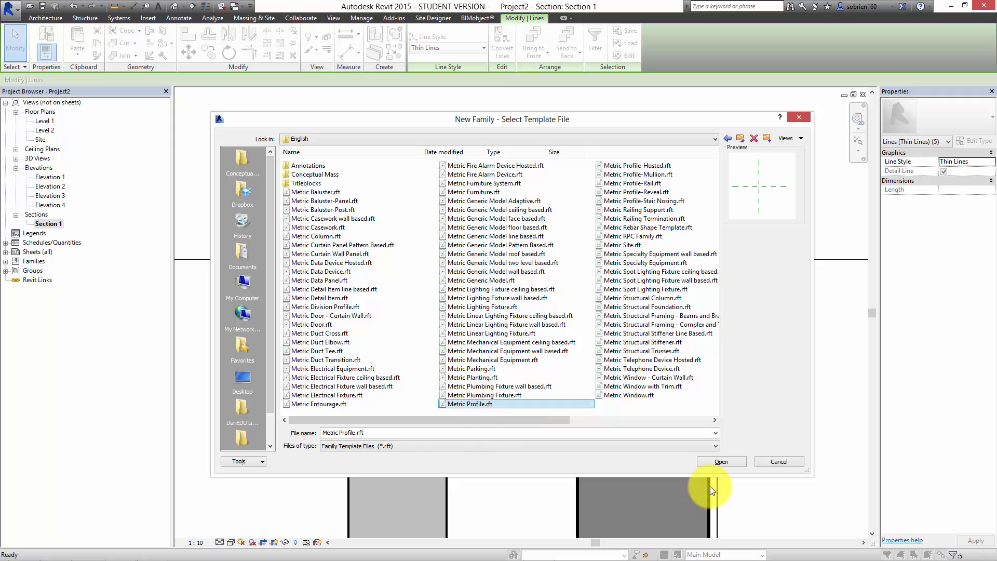
click(713, 462)
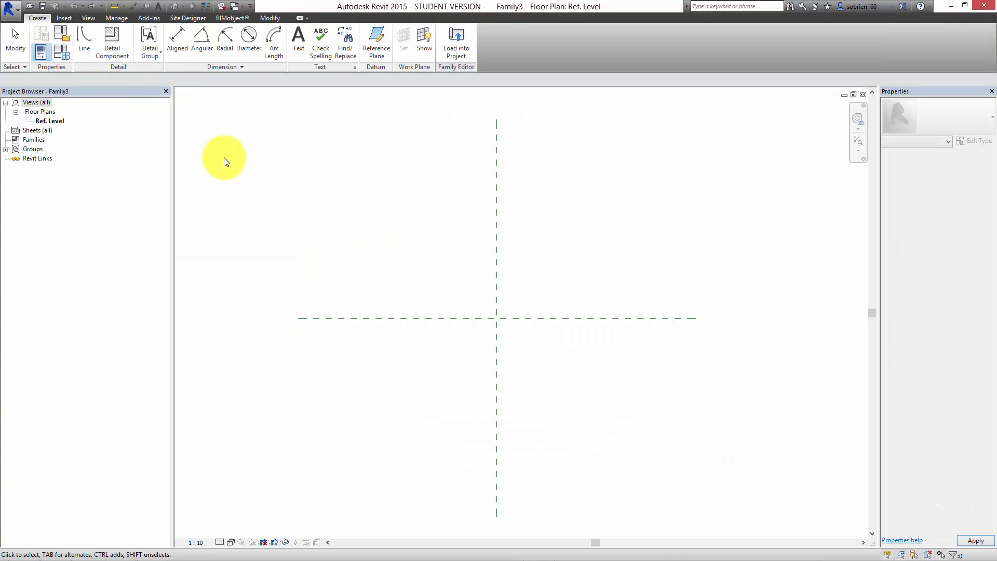
Paste the copied profile lines into the new family, beside and below the intersection of the reference planes
click(260, 20)
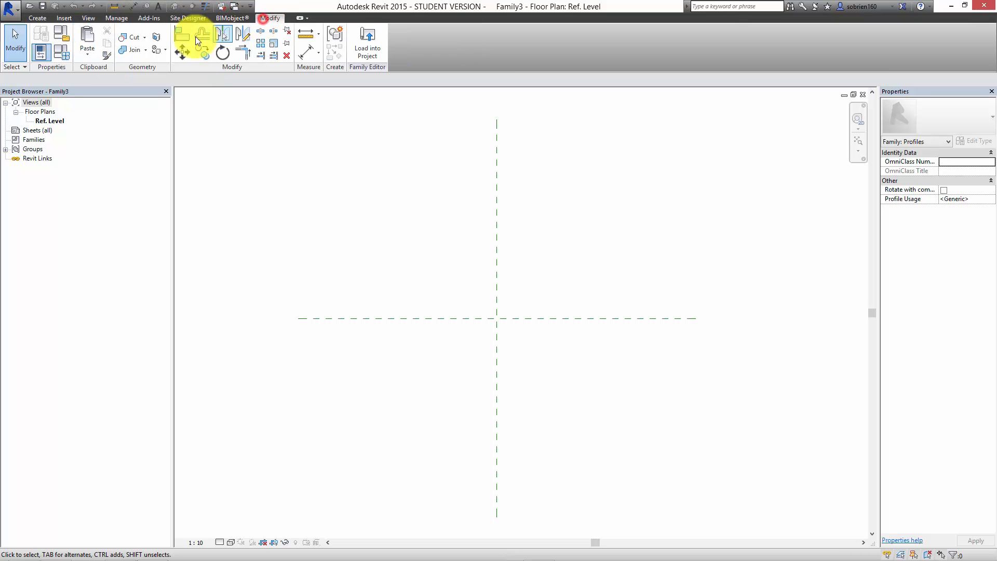
click(87, 56)
click(124, 72)
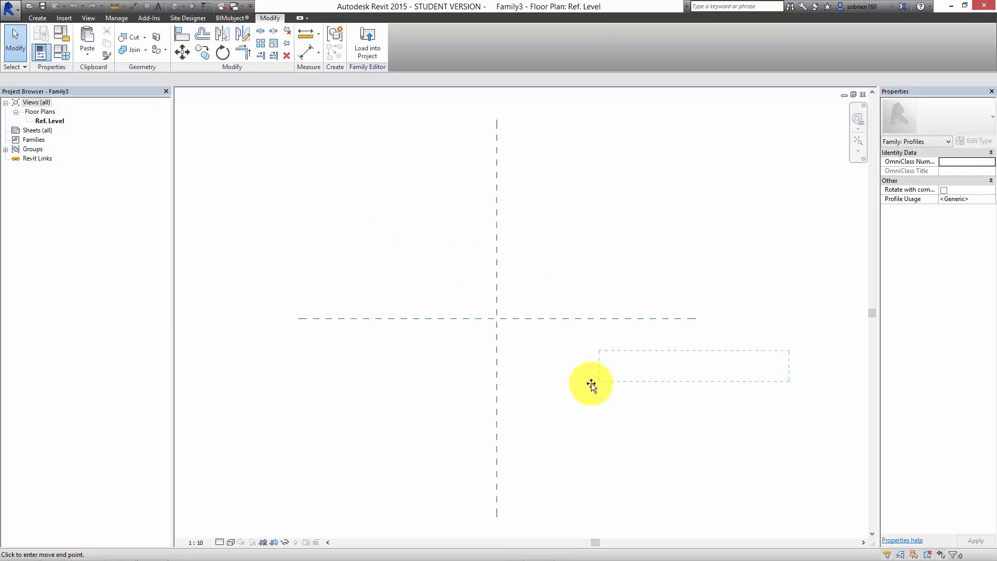
click(557, 366)
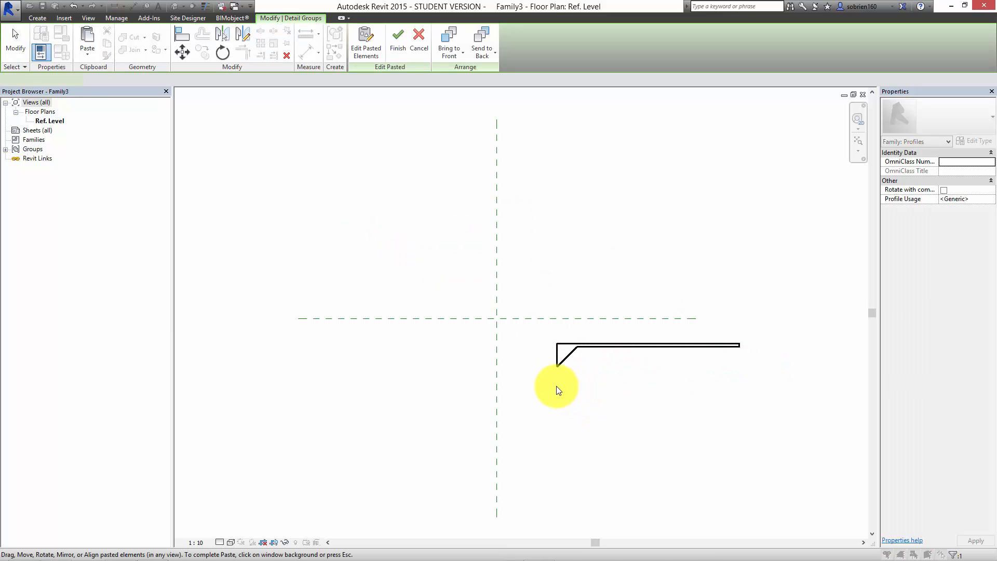
click(618, 399)
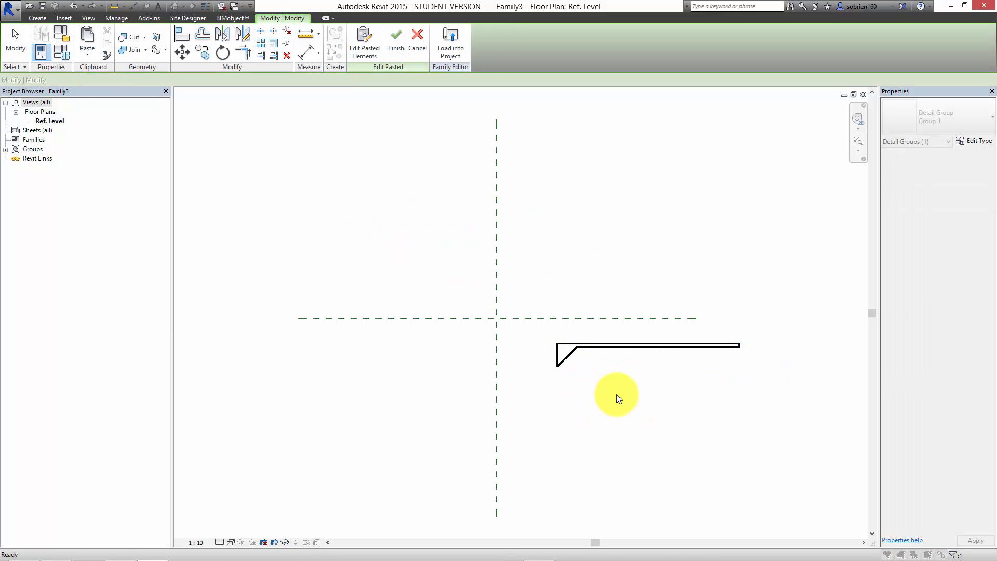
Move all the pasted profile lines together so their upper outer corner sits on the intersection of the reference planes
middle_drag(586, 409, 563, 406)
scroll(550, 405, up, 2)
scroll(550, 404, up, 1)
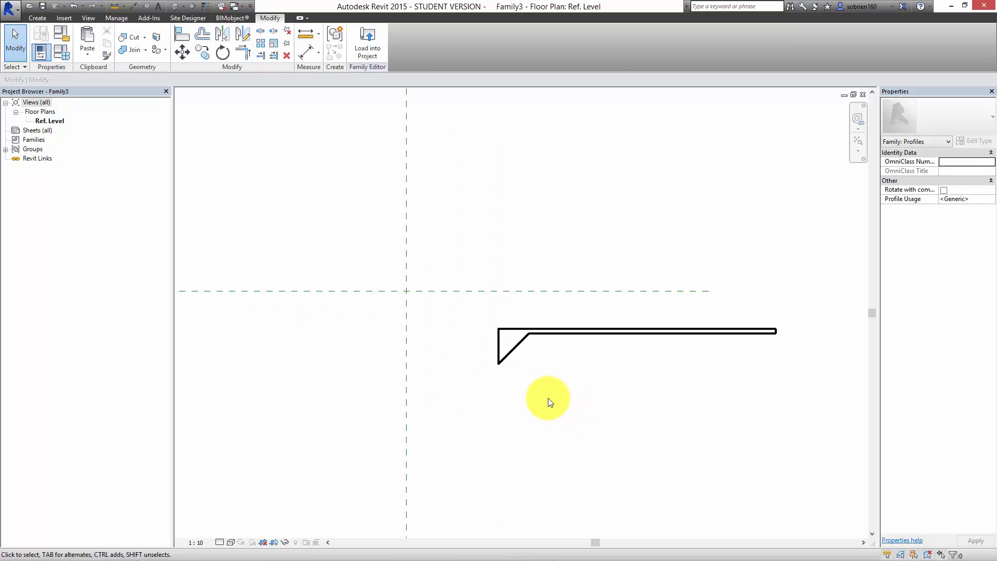
click(539, 401)
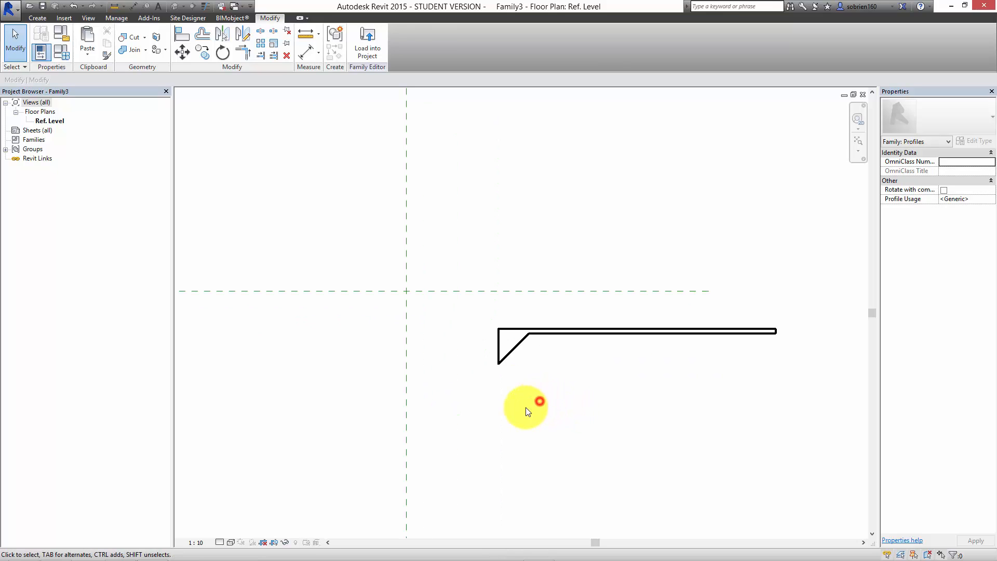
drag(455, 392, 691, 298)
drag(784, 306, 784, 307)
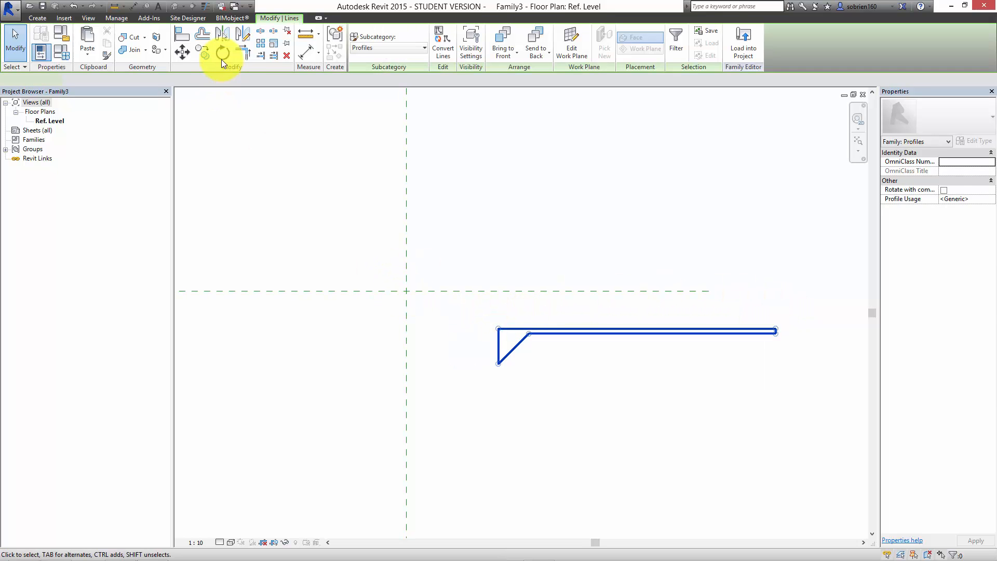
click(183, 52)
click(499, 330)
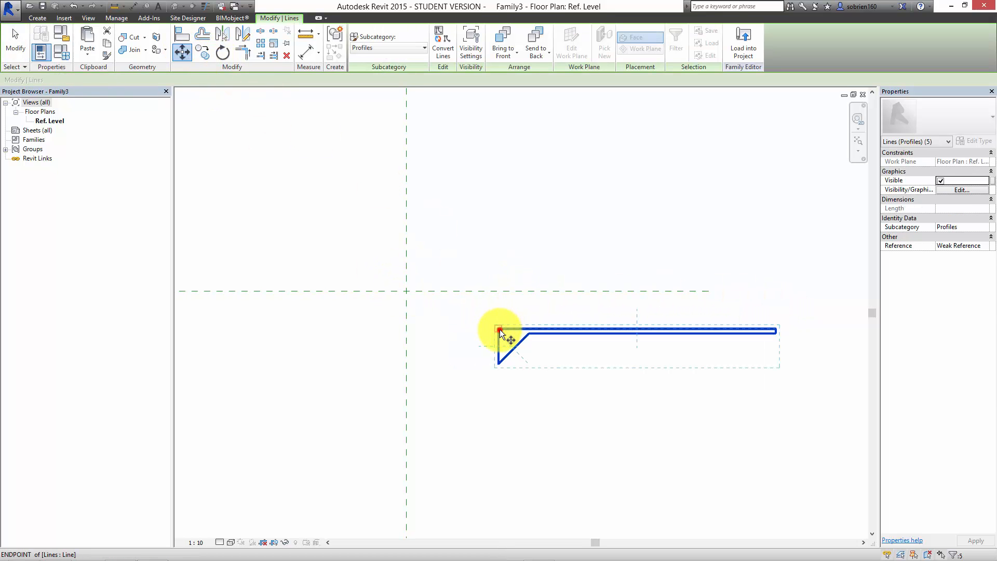
click(408, 293)
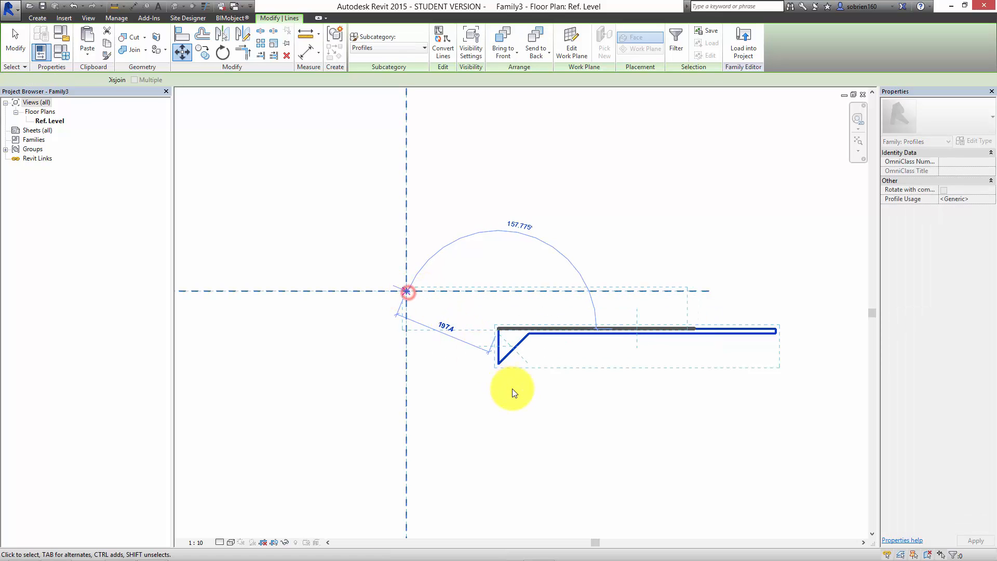
click(514, 394)
scroll(528, 387, down, 3)
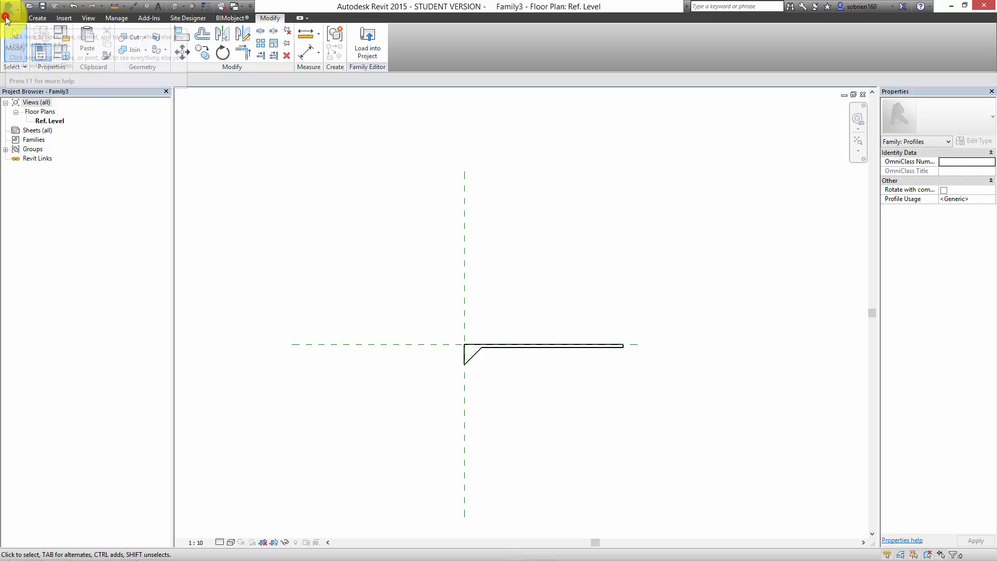
Save the family to the Desktop as "chamfer profile"
click(9, 10)
mouse_move(23, 131)
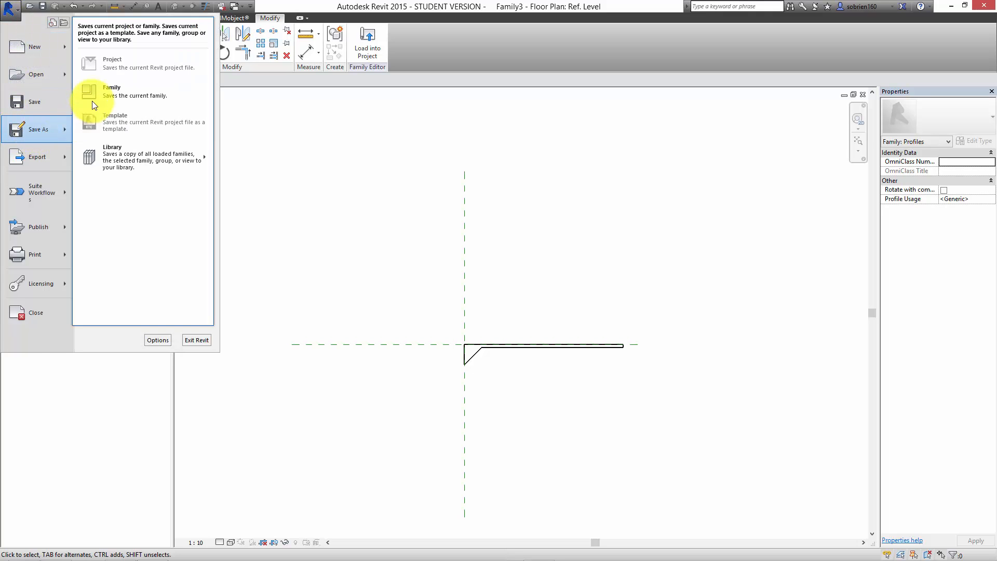
click(95, 92)
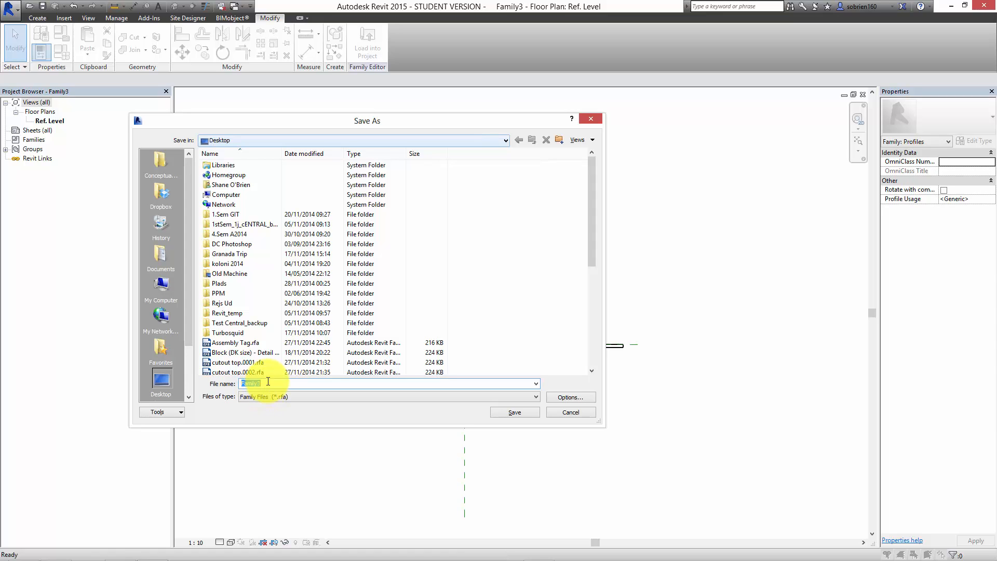
text(chamfer profile)
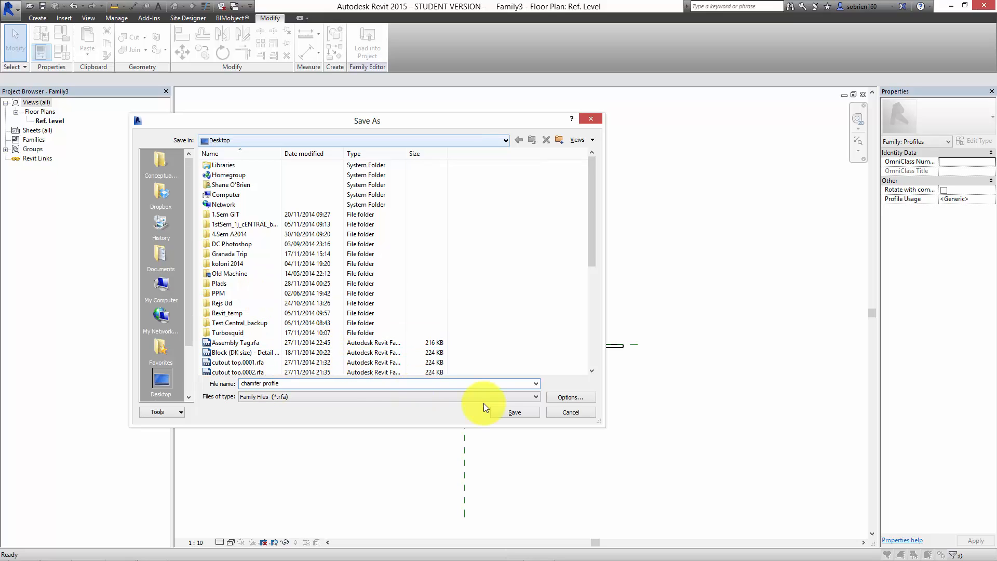
click(503, 413)
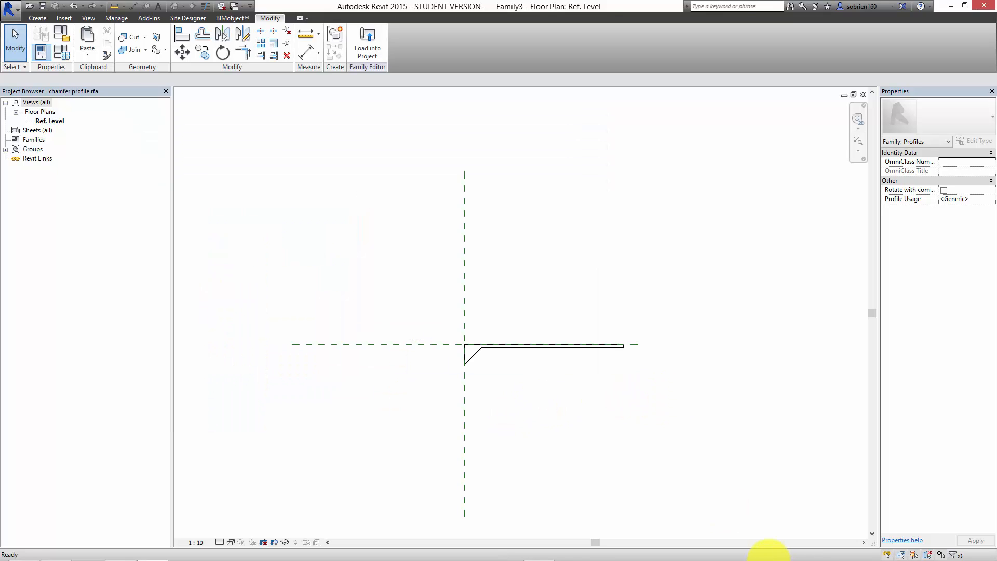
click(571, 549)
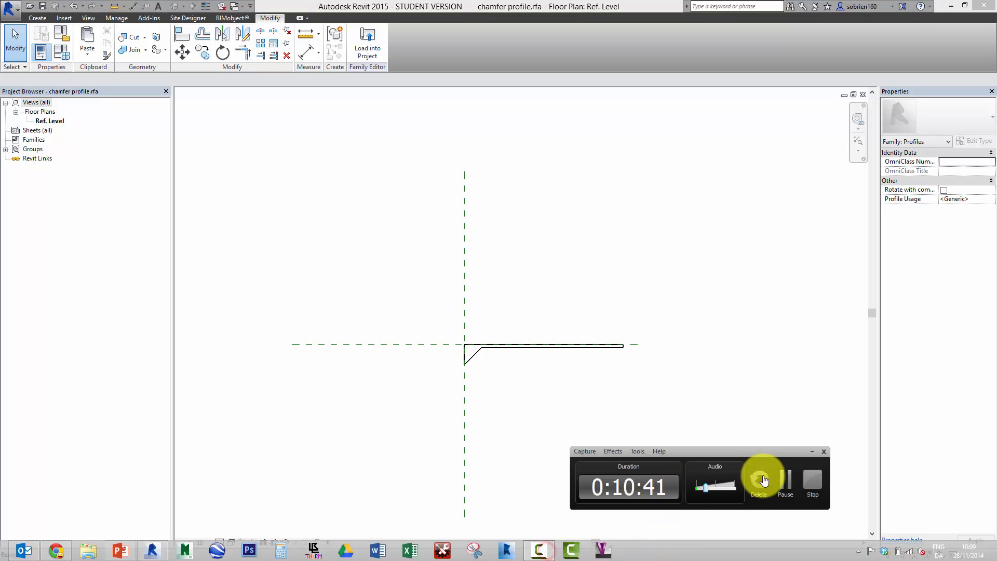
click(780, 480)
click(659, 431)
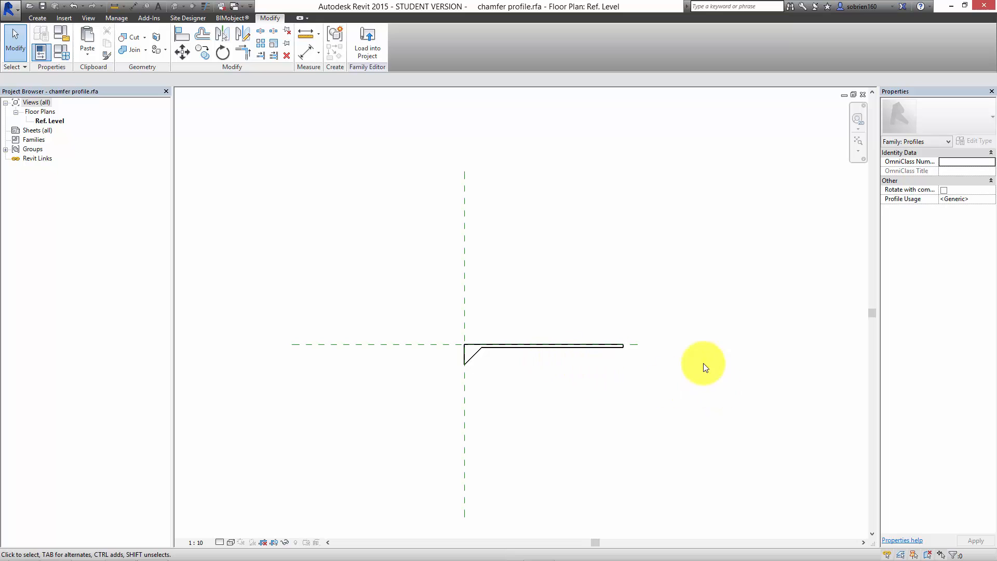
Load the chamfer profile family into the wall project and open the default 3D view
click(366, 46)
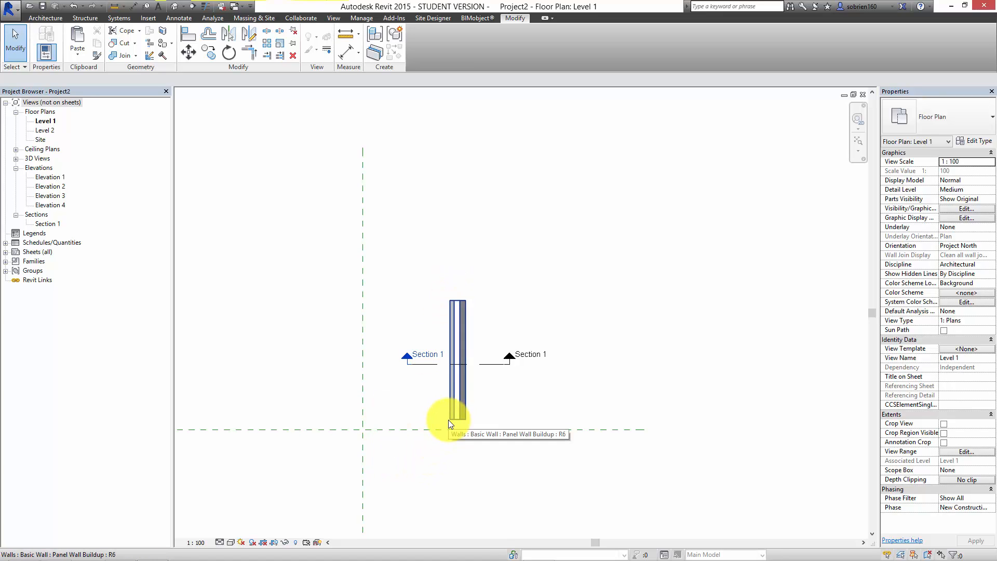
click(174, 6)
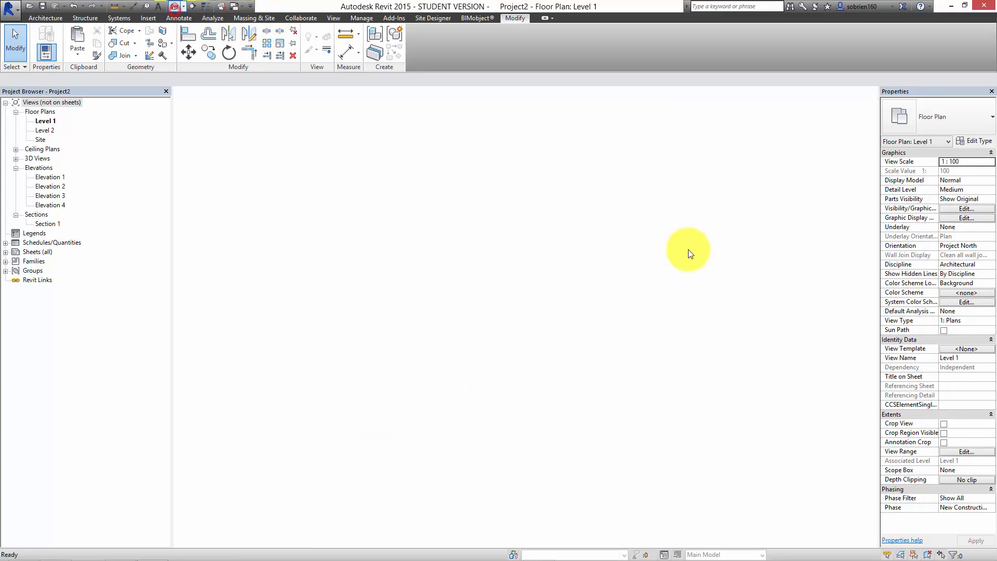
click(756, 243)
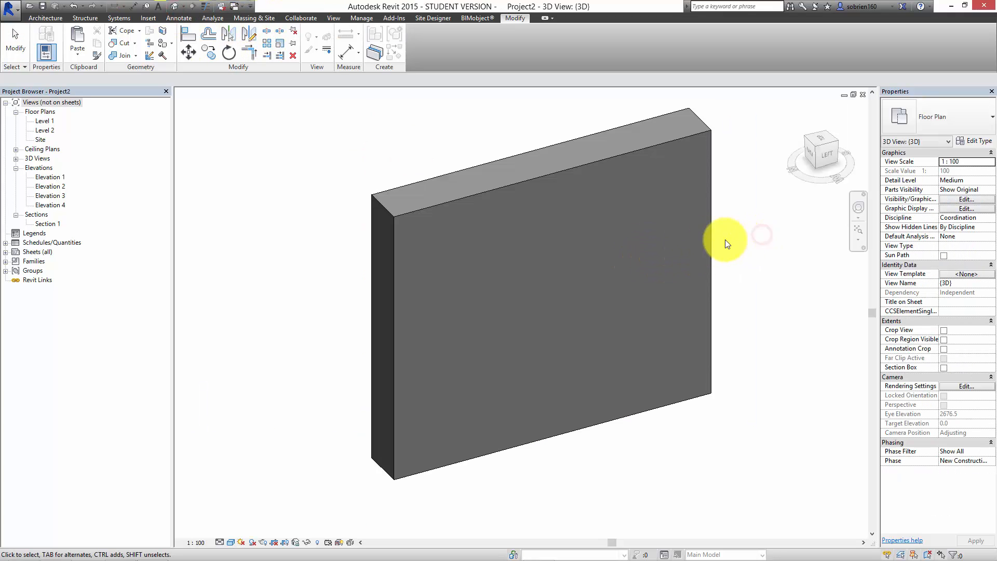
Start a horizontal wall reveal and duplicate its type under the name "Edge Reveal"
click(58, 18)
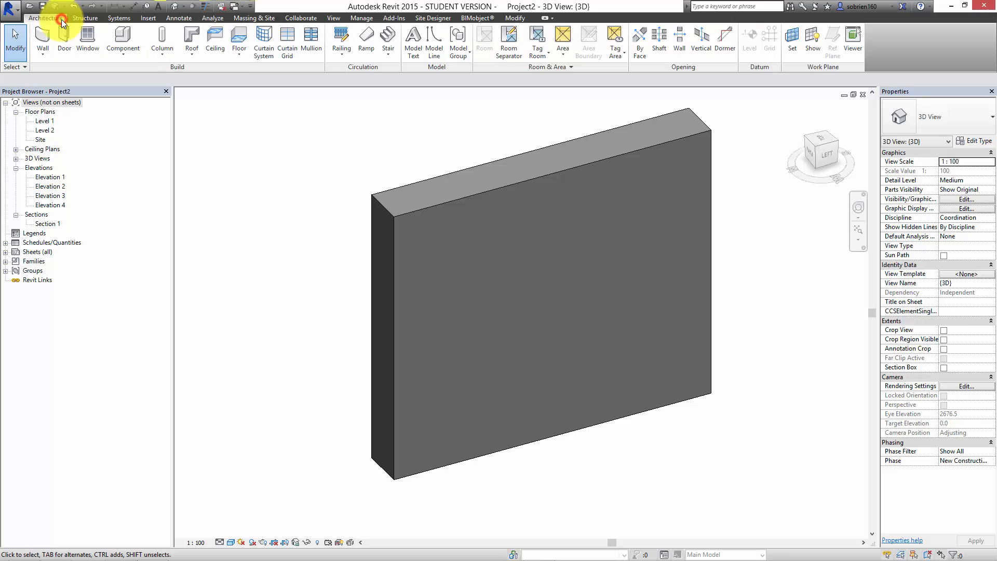
click(45, 52)
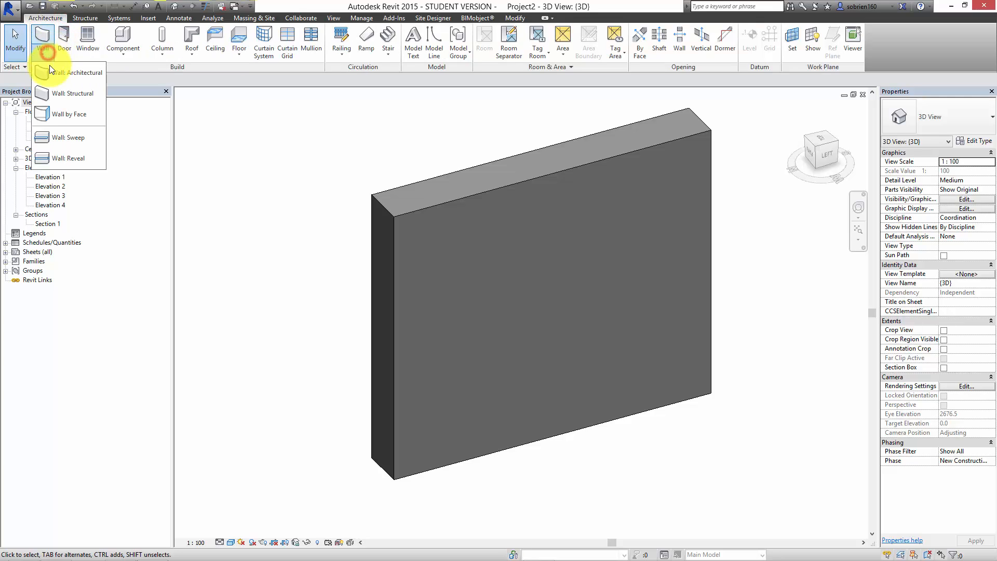
click(59, 158)
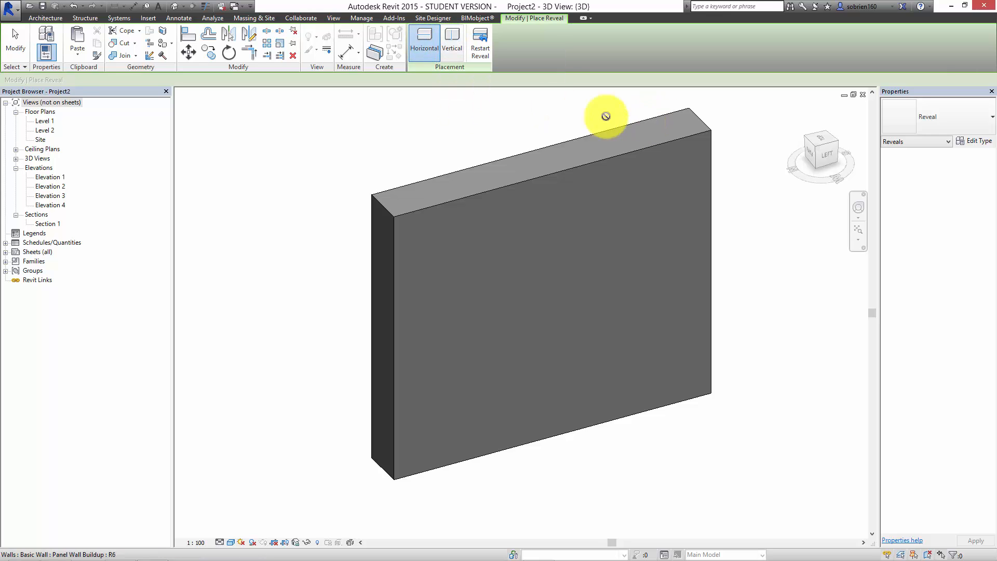
click(989, 126)
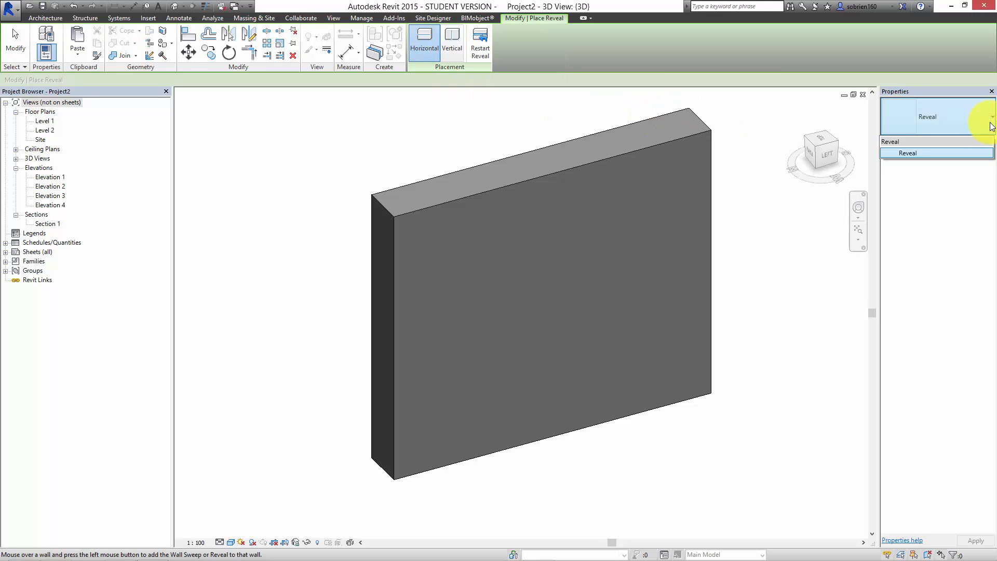
click(988, 121)
click(985, 145)
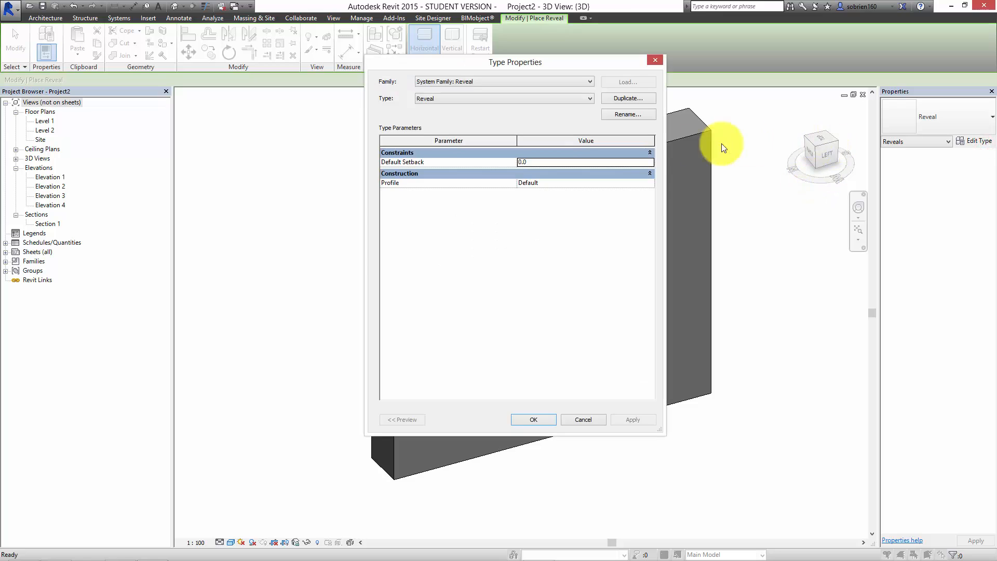
click(640, 99)
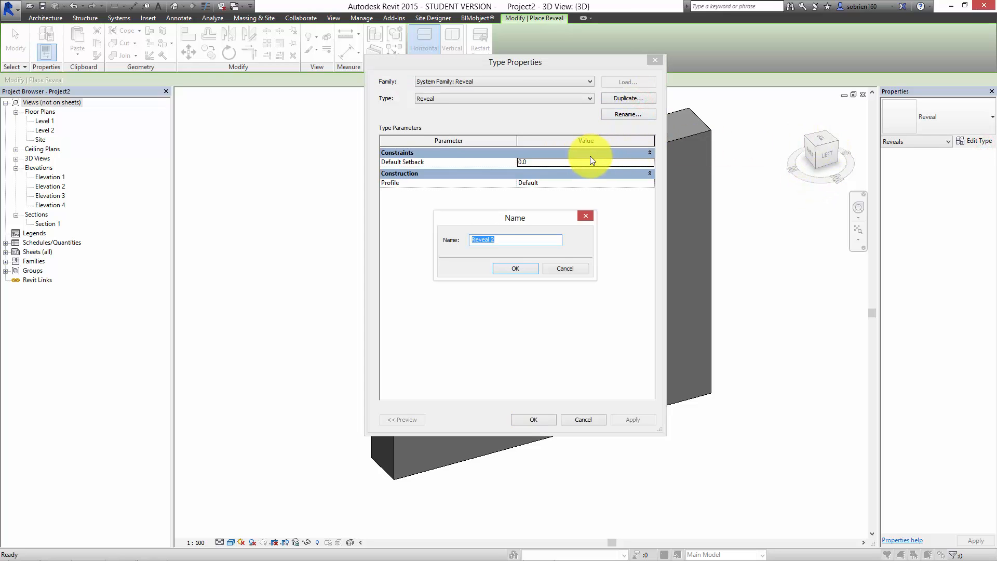
text(Edge Reveal)
click(530, 271)
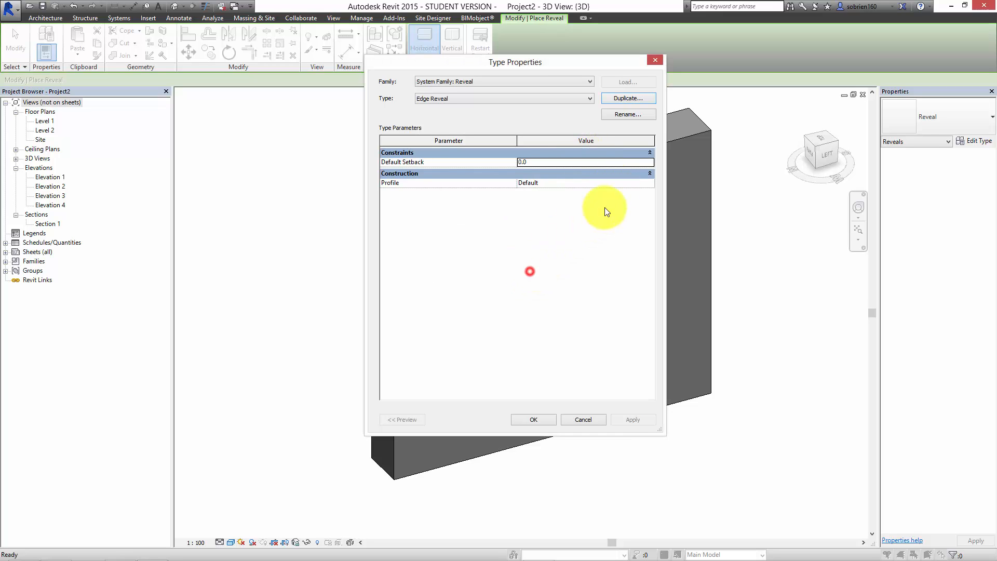
Set the Edge Reveal type's profile to "chamfer profile : chamfer profile" and accept the type properties
click(649, 183)
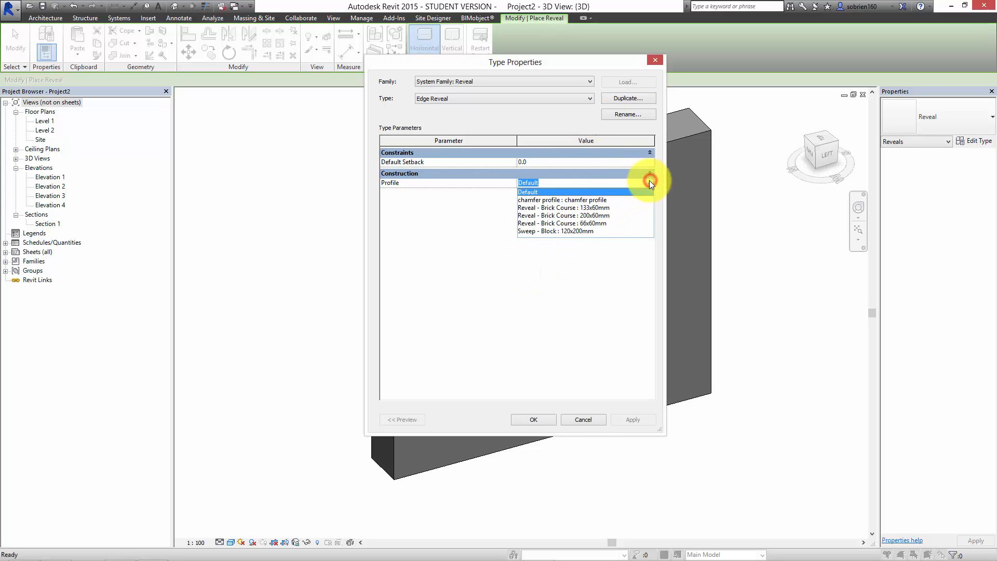
click(590, 201)
click(537, 416)
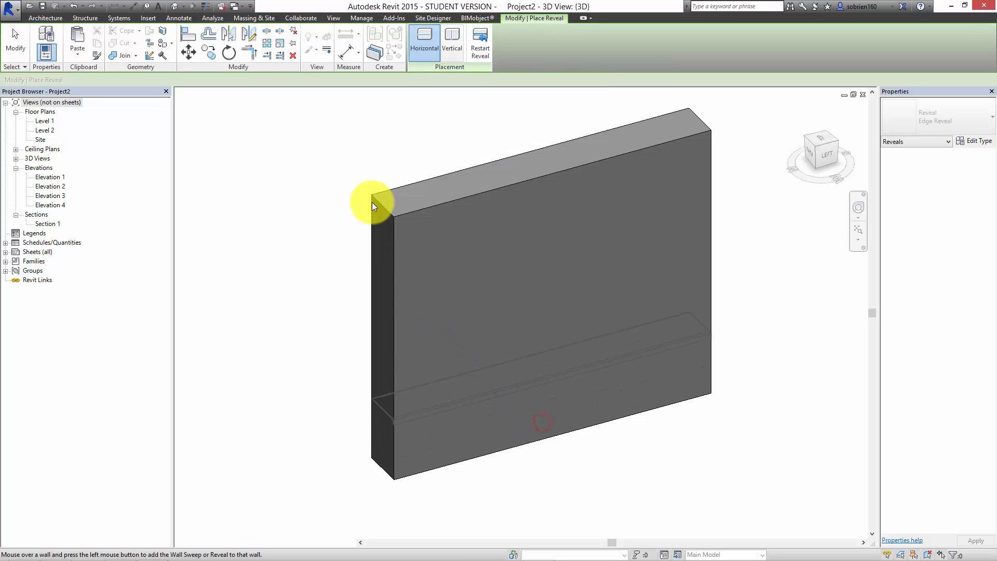
Place a horizontal Edge Reveal along the top front edge of the panel wall and finish the placement
click(415, 214)
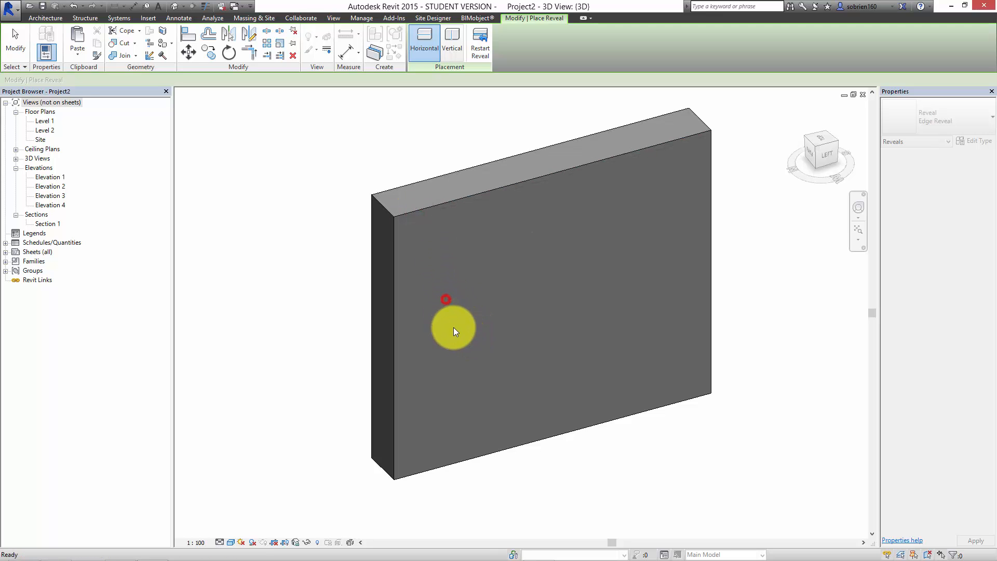
key(Escape)
middle_drag(508, 440, 495, 408)
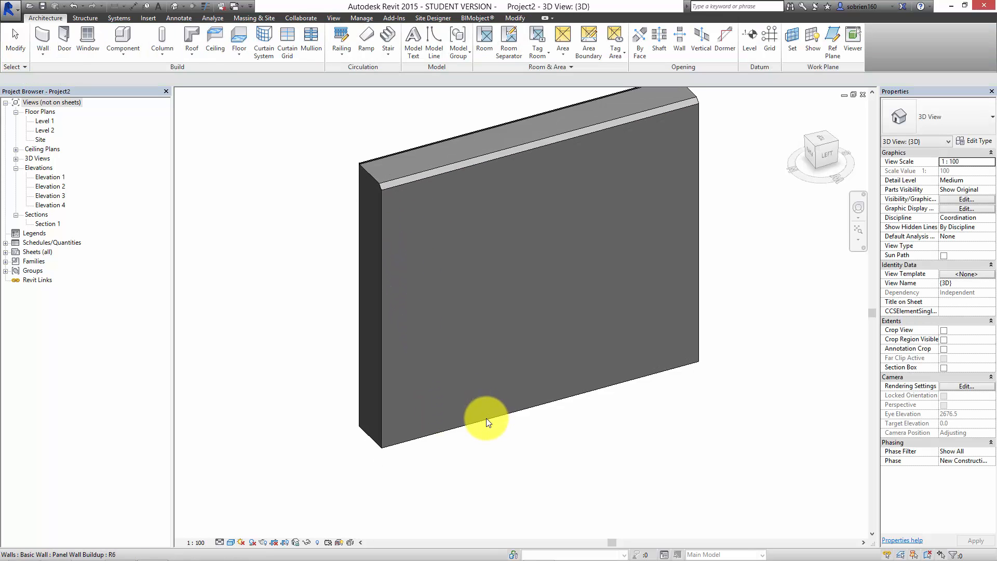
Place a vertical Edge Reveal along the far vertical front edge of the panel wall and finish the placement
click(51, 57)
click(67, 156)
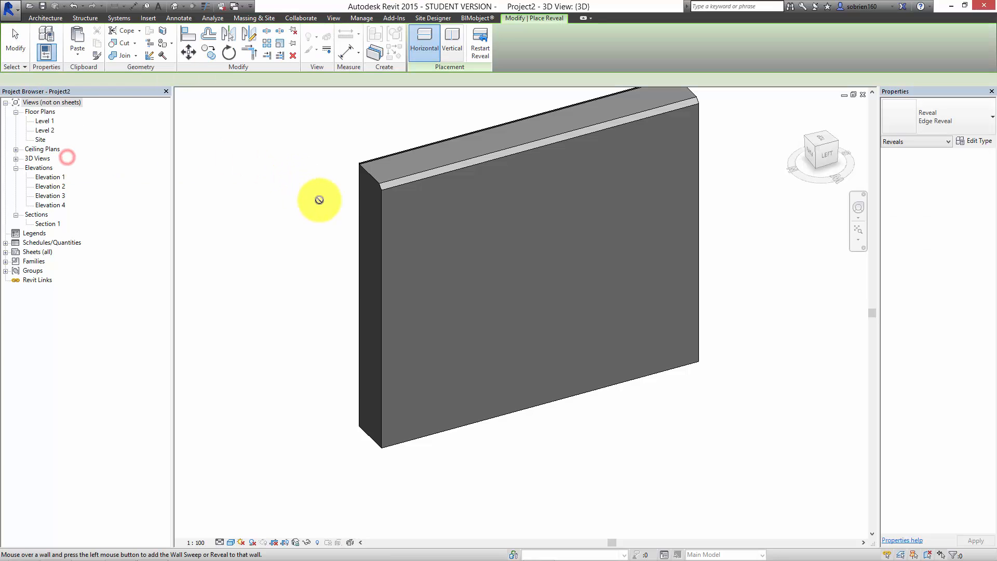
click(457, 55)
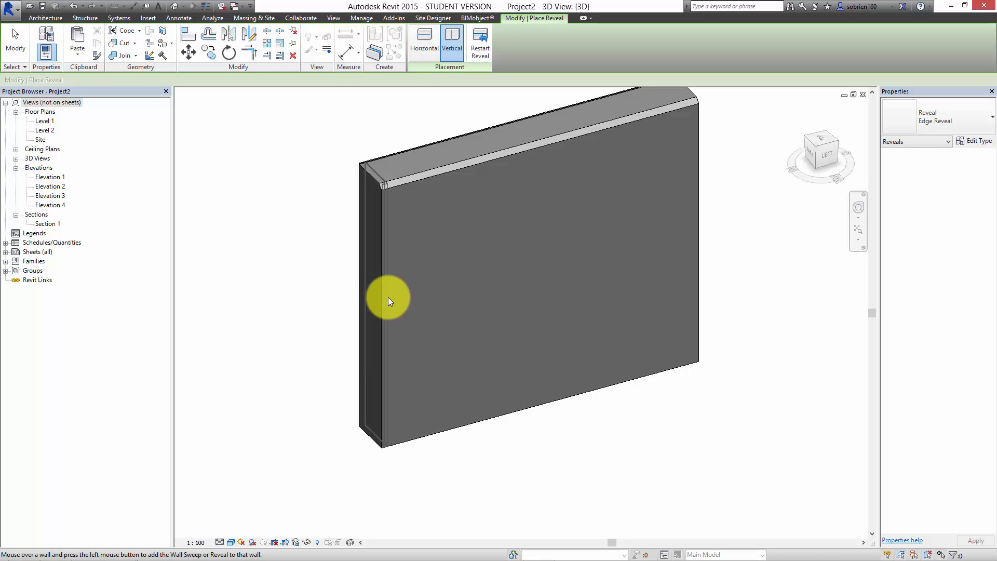
click(697, 191)
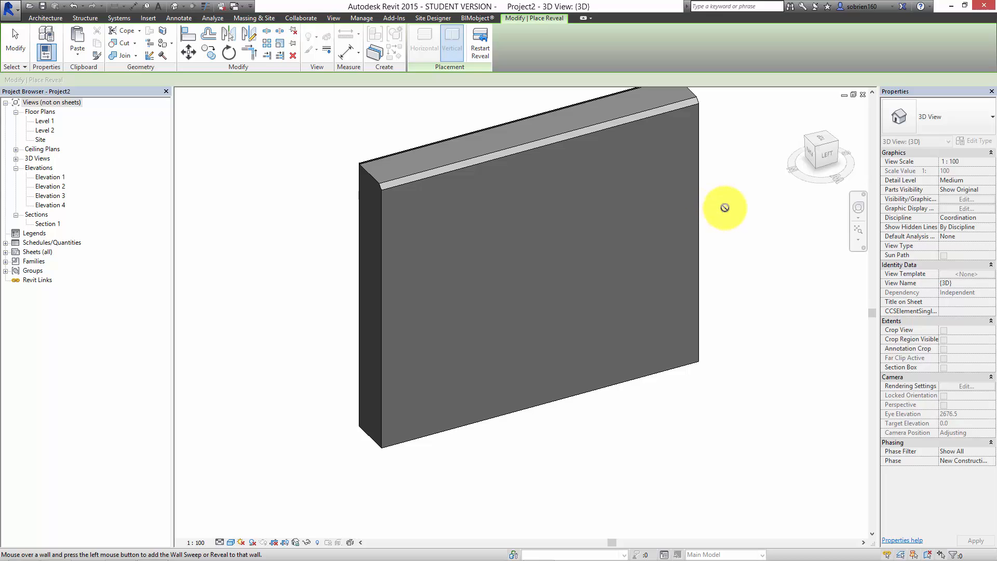
shift+middle_drag(724, 208, 737, 274)
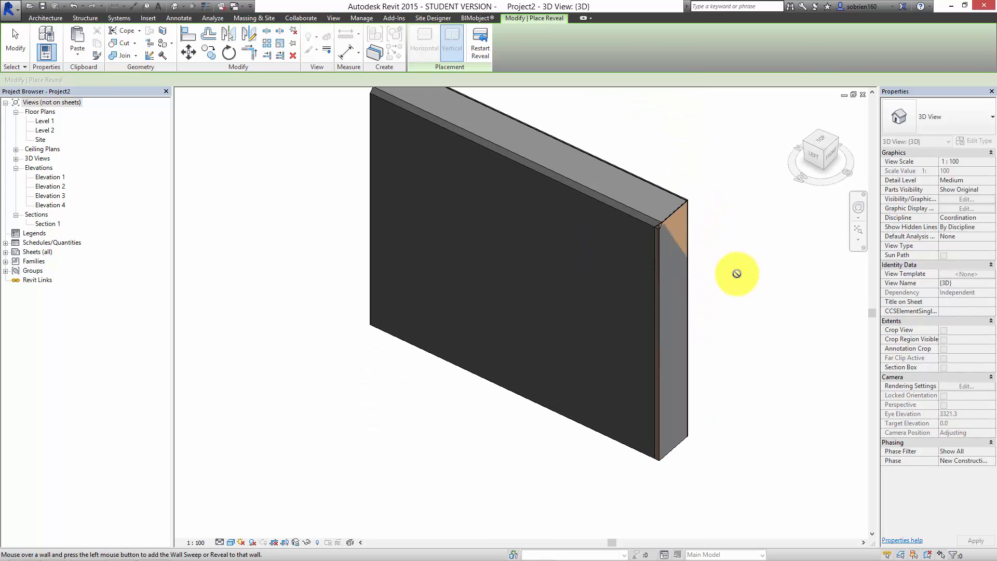
key(Escape)
key(Escape)
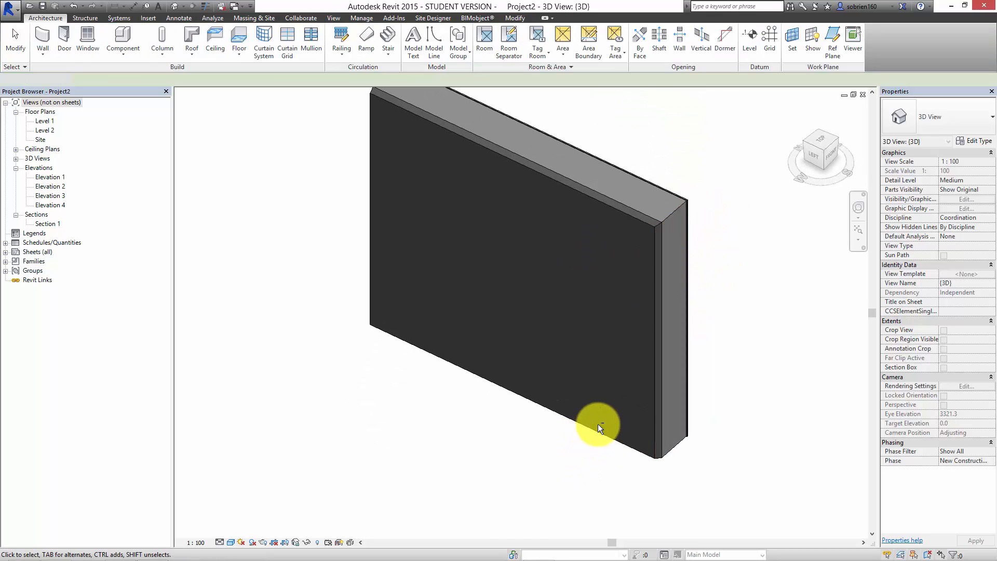
Add another vertical Edge Reveal along the remaining vertical front edge of the panel wall
shift+middle_drag(583, 427, 630, 396)
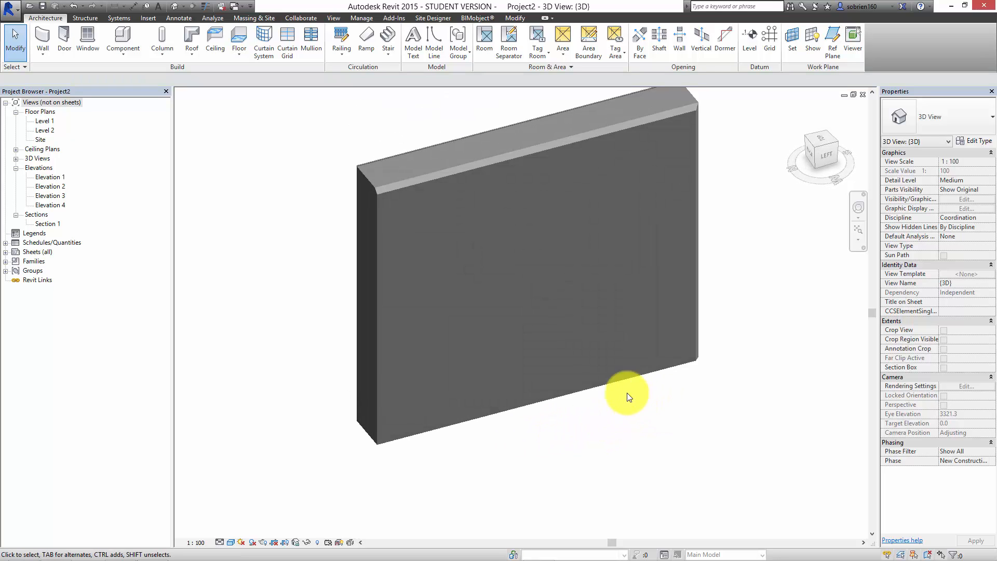
click(36, 54)
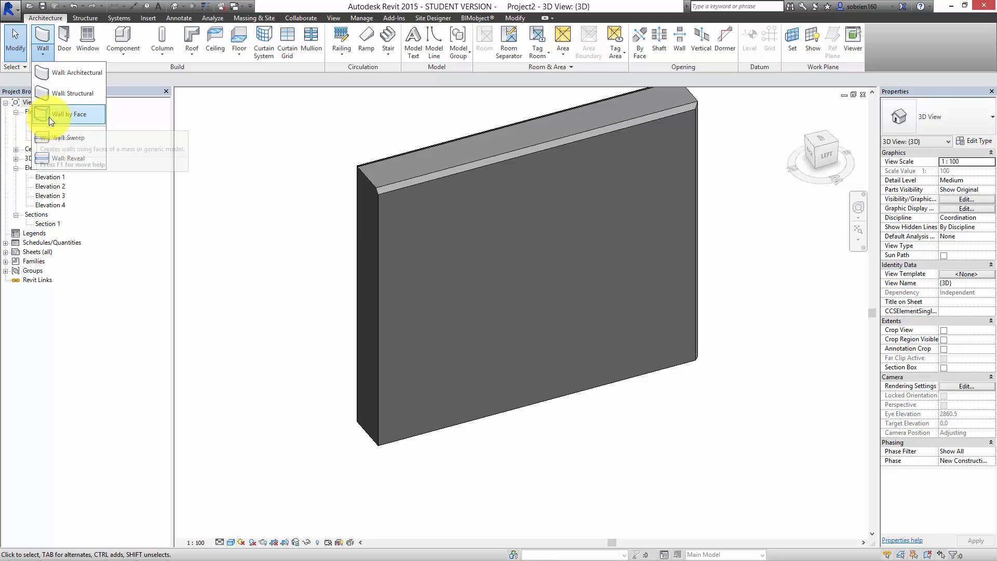
click(59, 158)
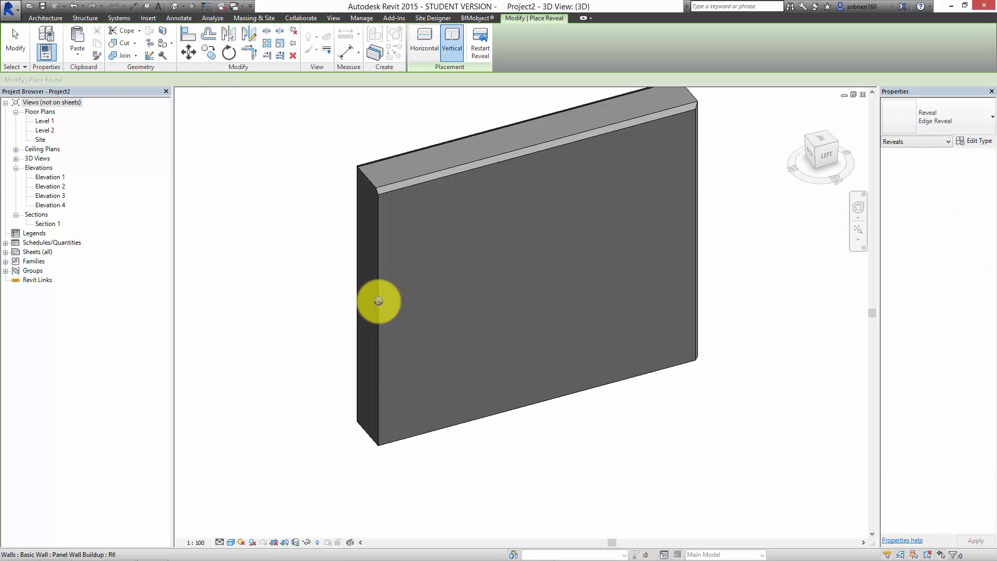
click(382, 186)
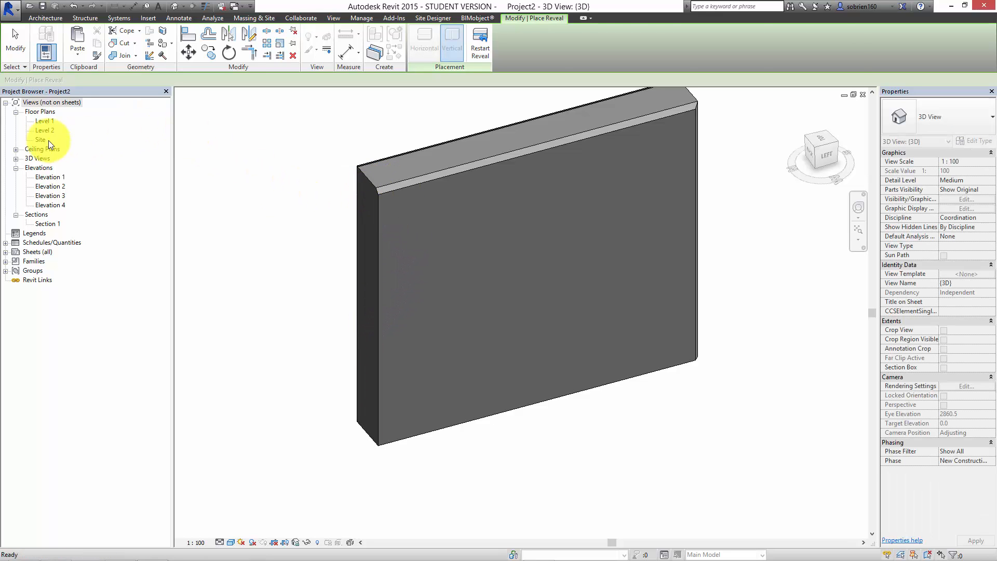
key(Escape)
In the Level 1 floor plan, flip the reveal at the wall's upper end and return to the 3D view
double_click(44, 120)
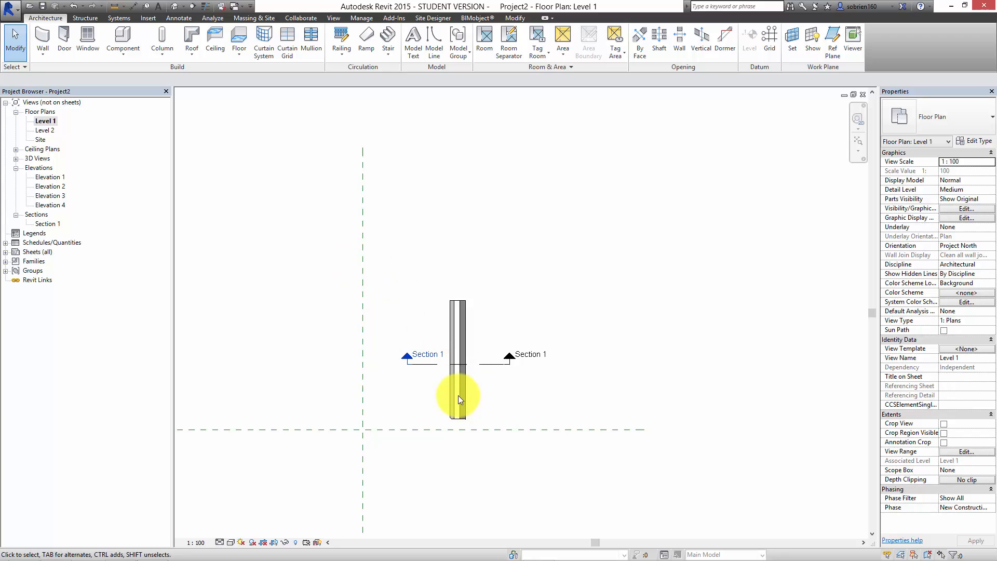
scroll(459, 410, up, 5)
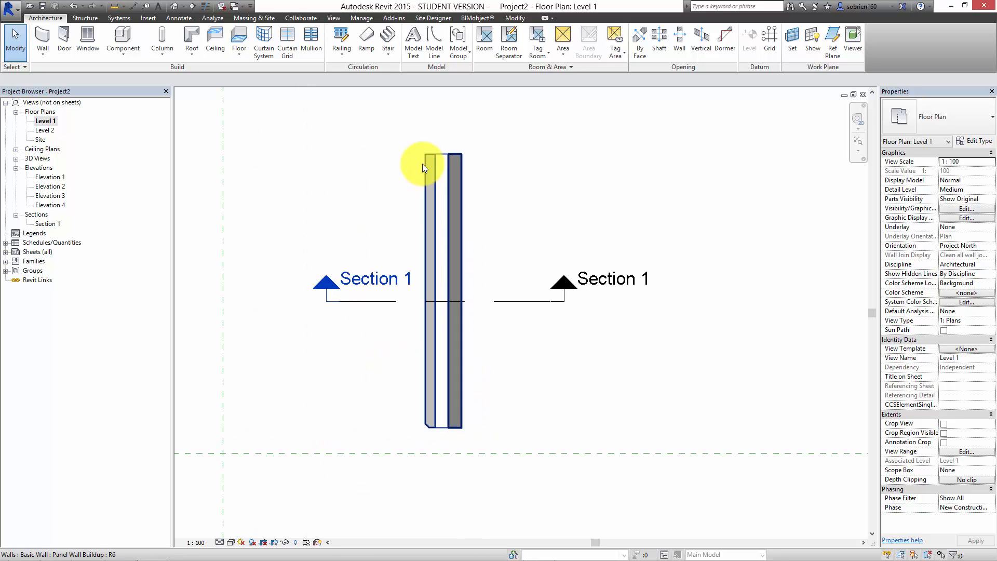
click(427, 151)
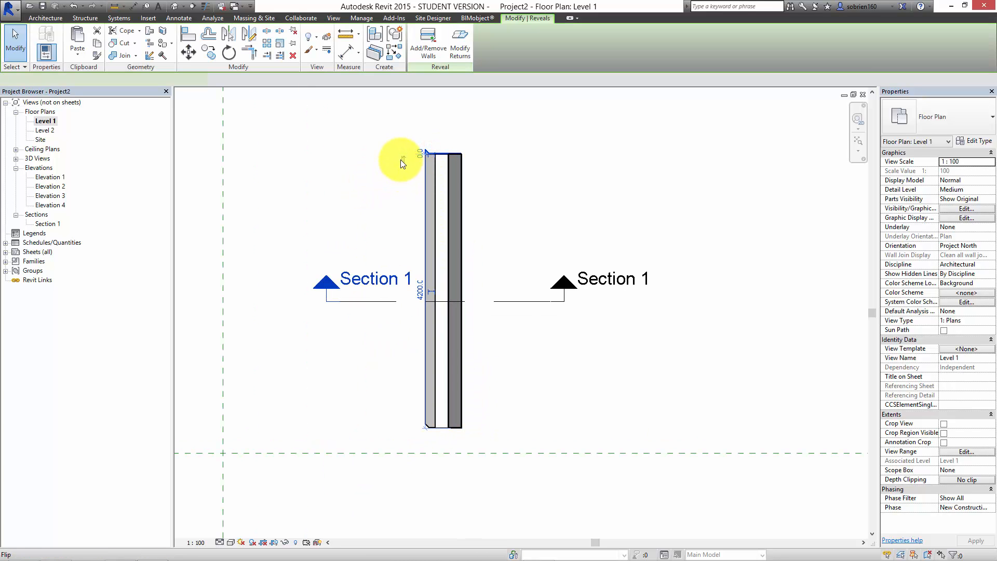
click(374, 213)
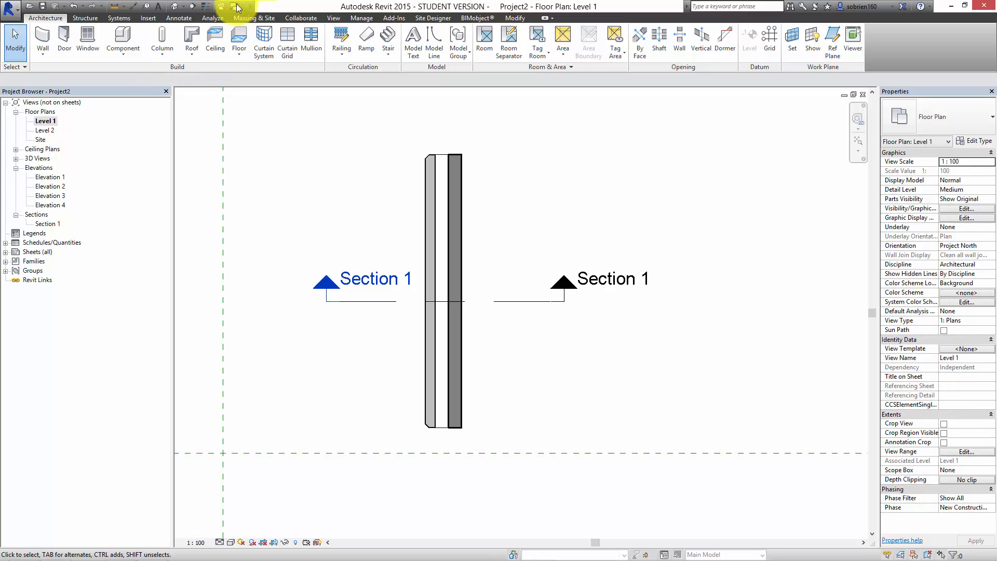
click(175, 6)
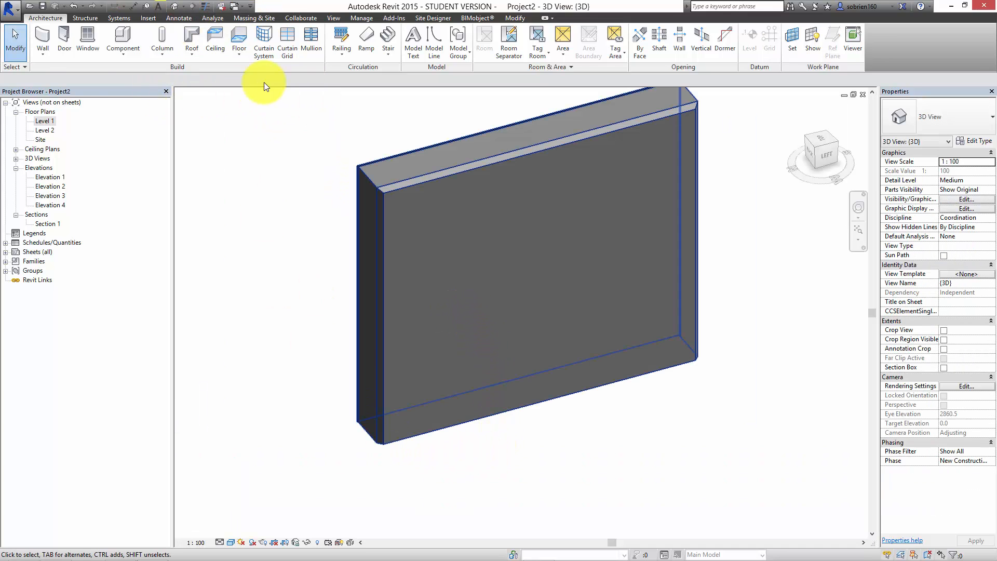
click(40, 54)
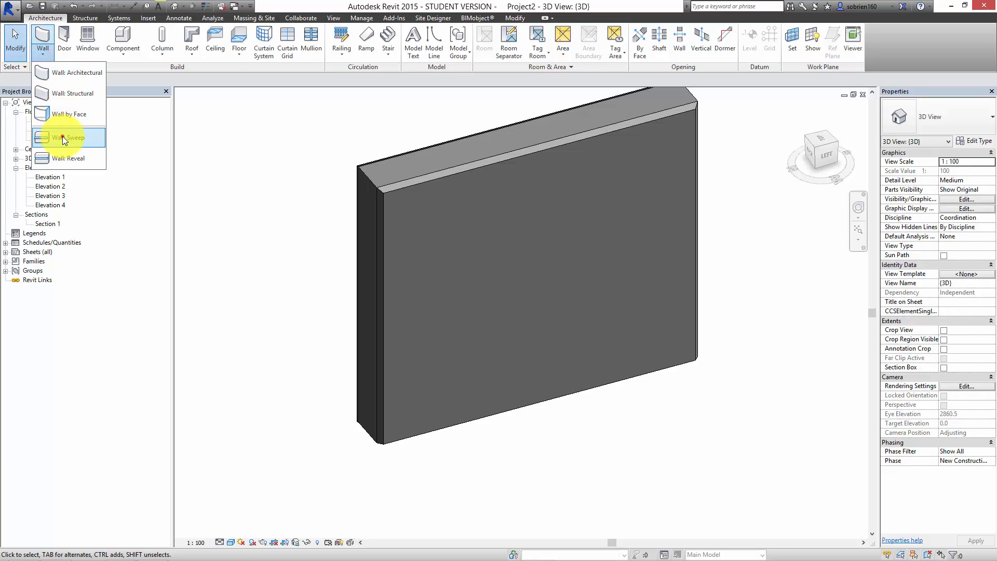
click(49, 111)
click(421, 56)
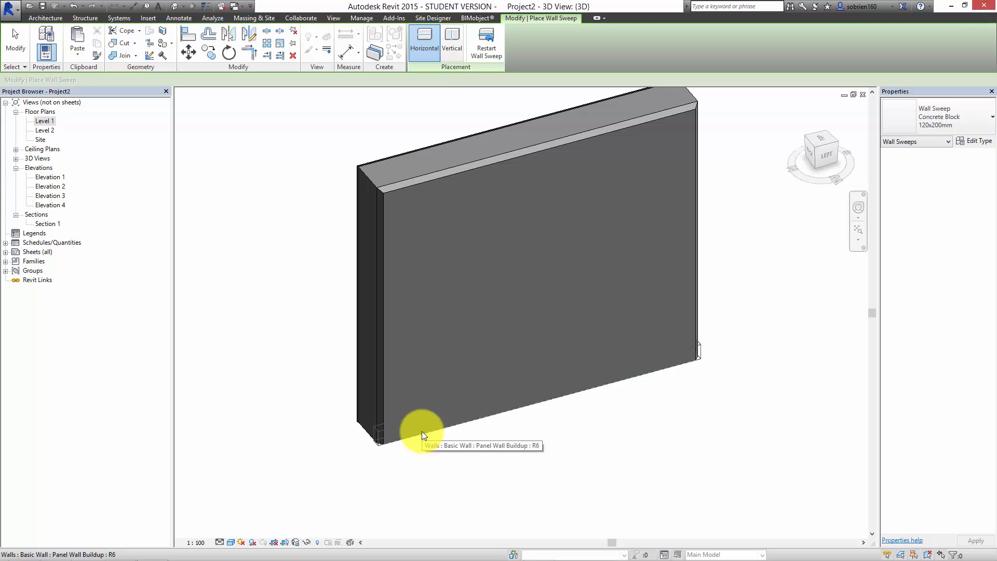
scroll(421, 430, up, 4)
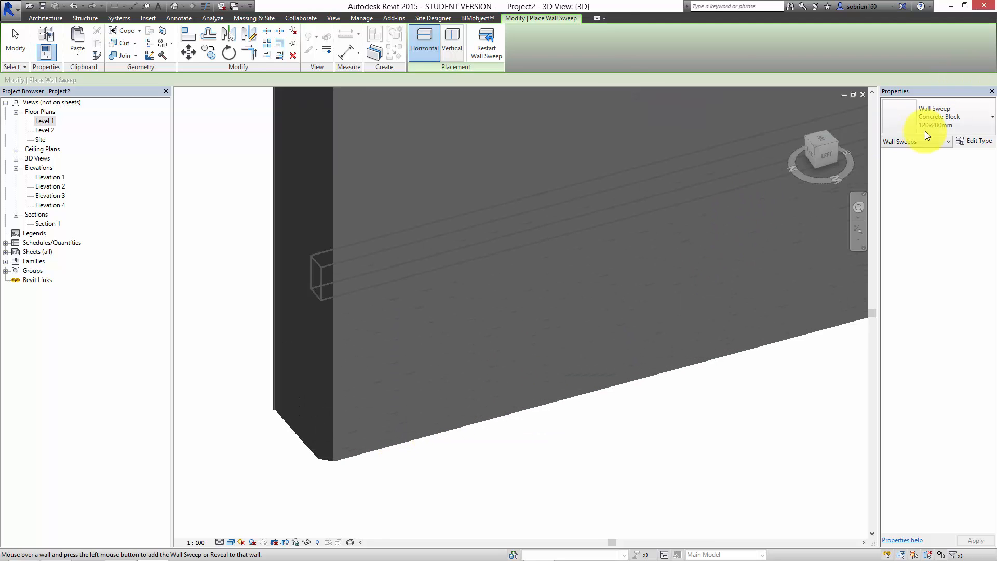
click(960, 116)
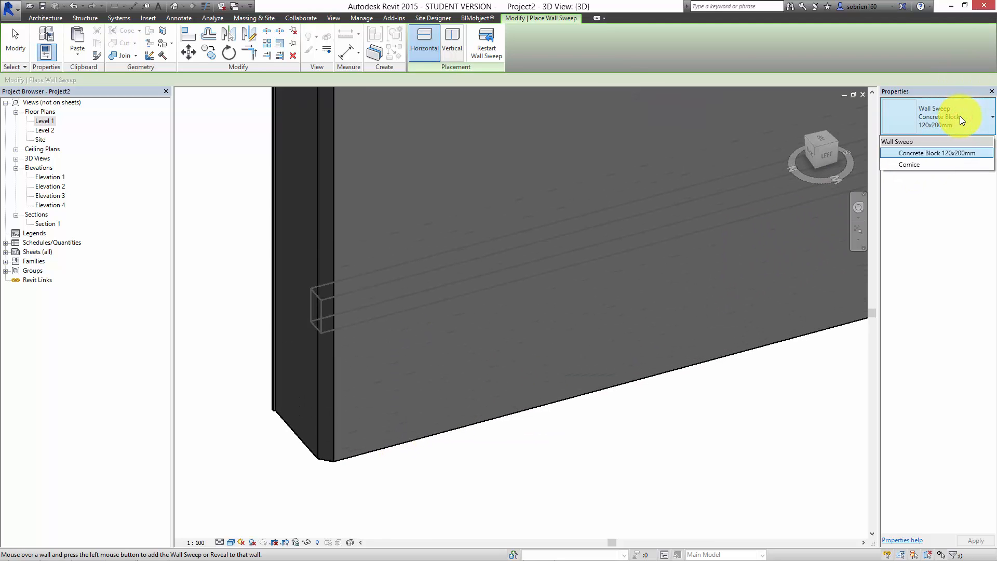
key(Escape)
key(Escape)
Place a horizontal Edge Reveal along the bottom front edge of the panel wall and finish the placement
click(43, 58)
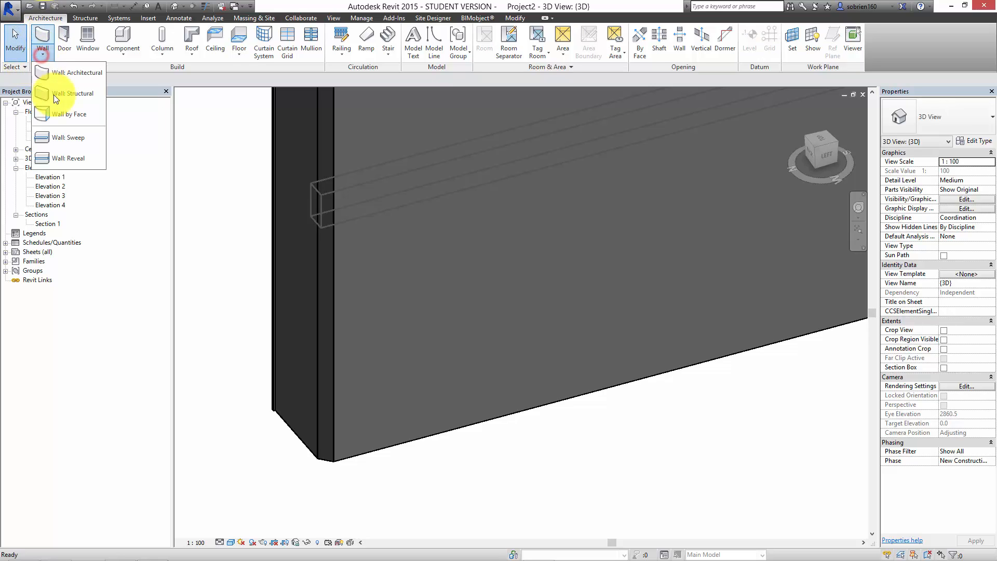
click(55, 156)
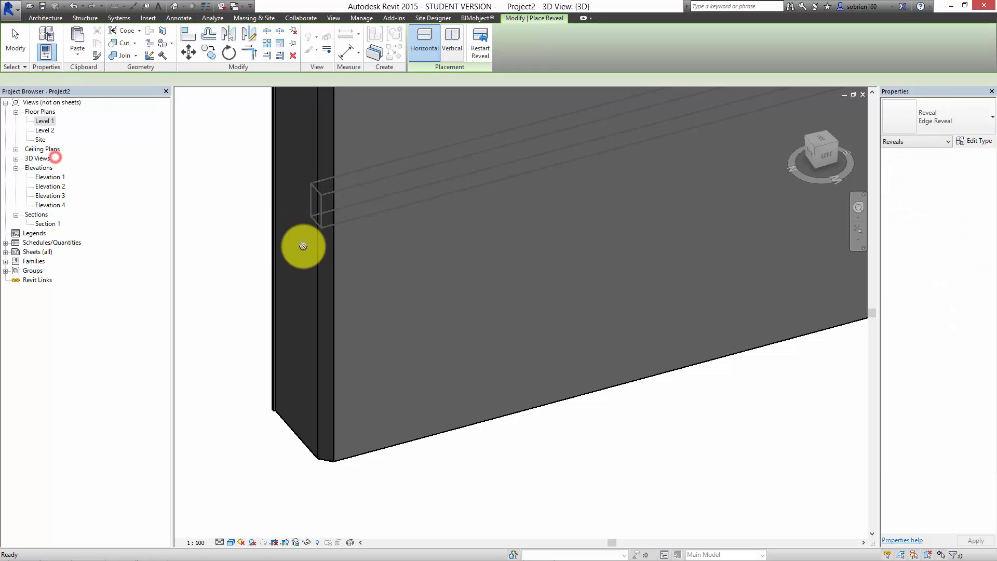
click(383, 445)
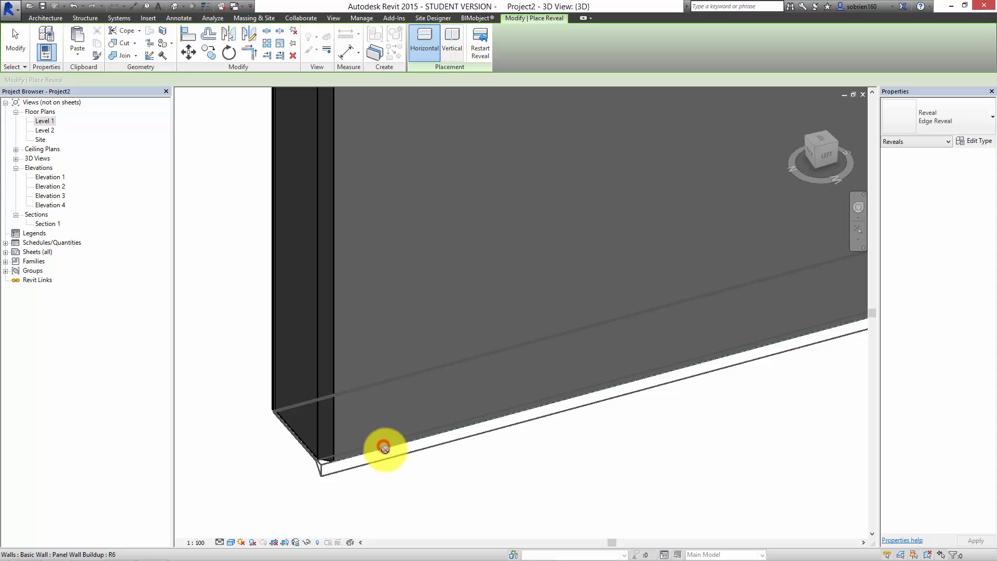
click(442, 481)
key(Escape)
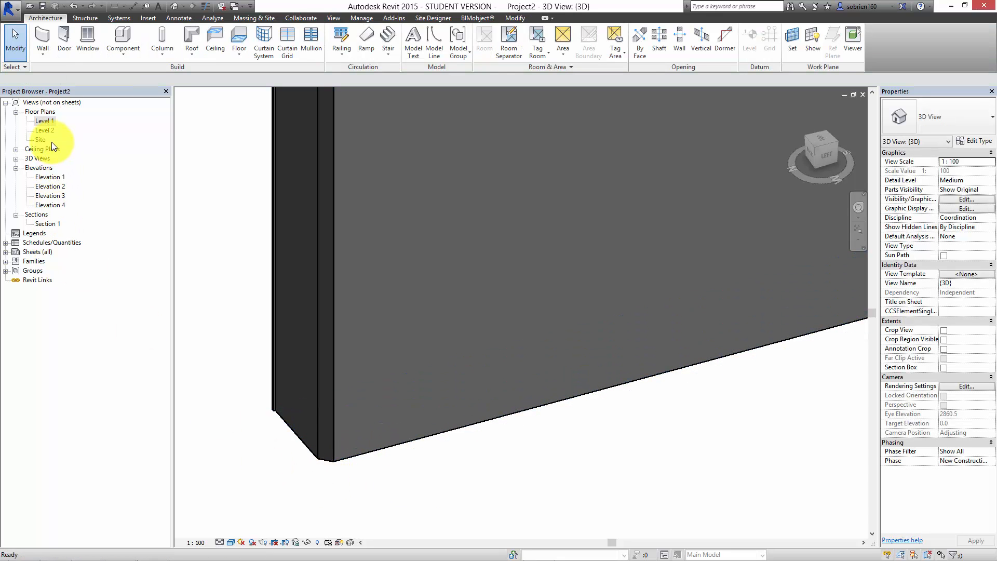
Open Section 1 and delete the stray chamfer profile linework above the top of the wall
double_click(46, 223)
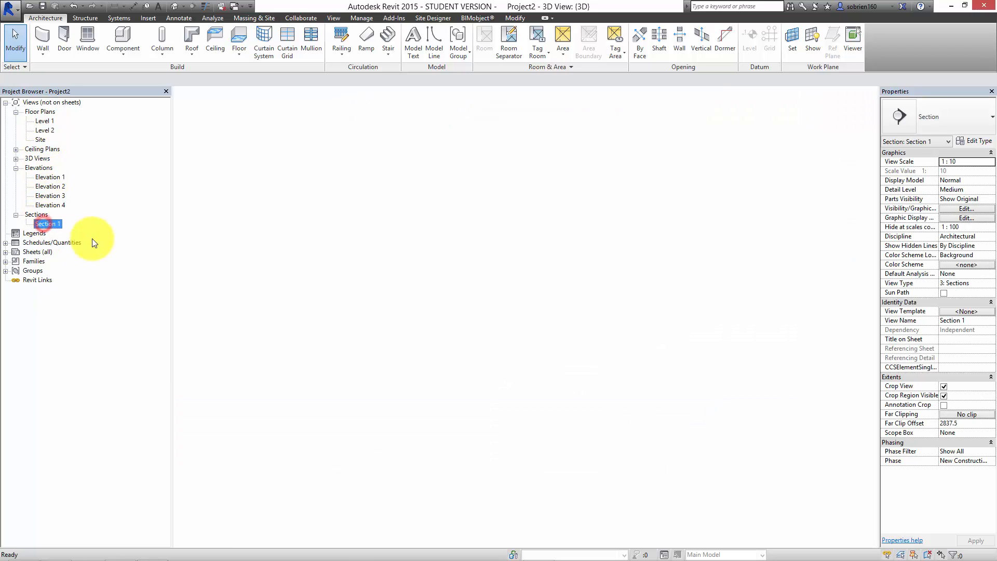
scroll(401, 288, down, 5)
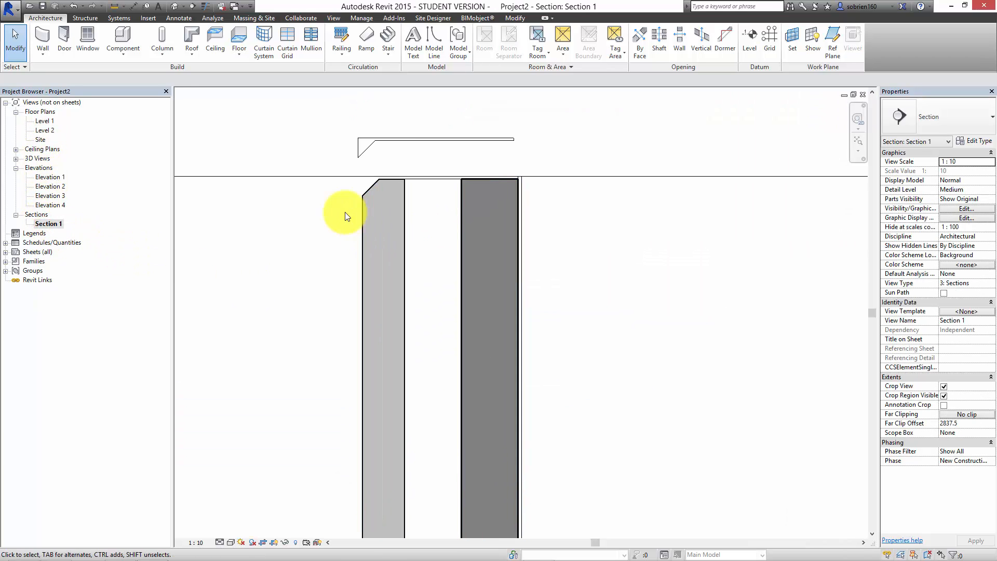
drag(321, 161, 535, 111)
key(Delete)
Flip the bottom Edge Reveal in Section 1 so it chamfers the outer lower corner of the wall
scroll(526, 275, down, 4)
middle_drag(589, 398, 536, 44)
middle_drag(532, 403, 540, 372)
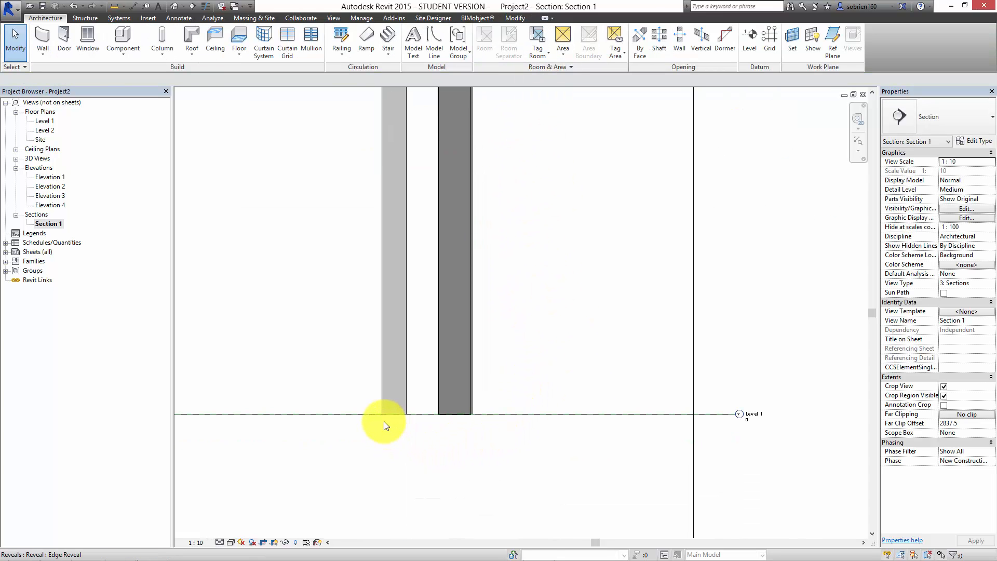
click(380, 420)
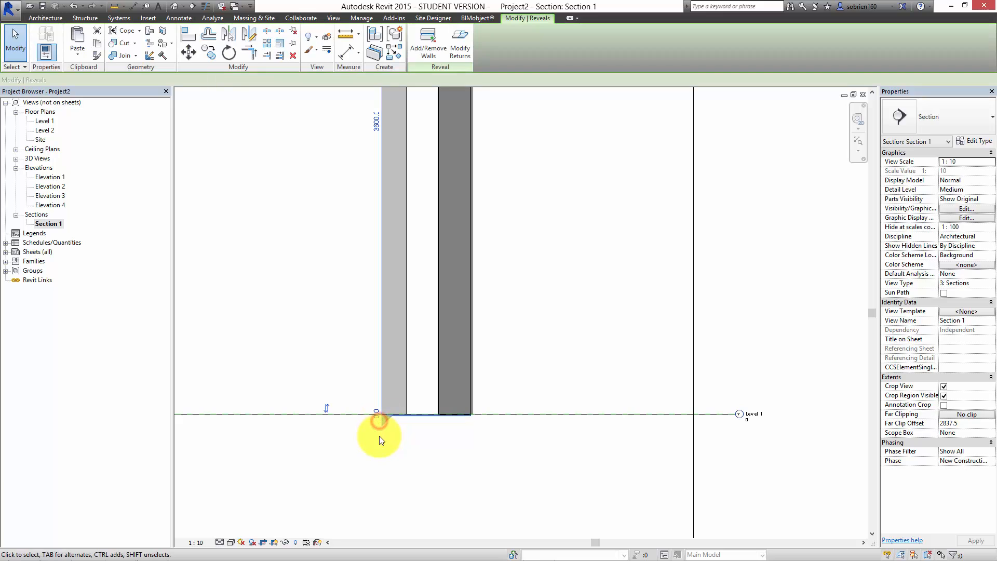
click(334, 451)
scroll(430, 413, up, 5)
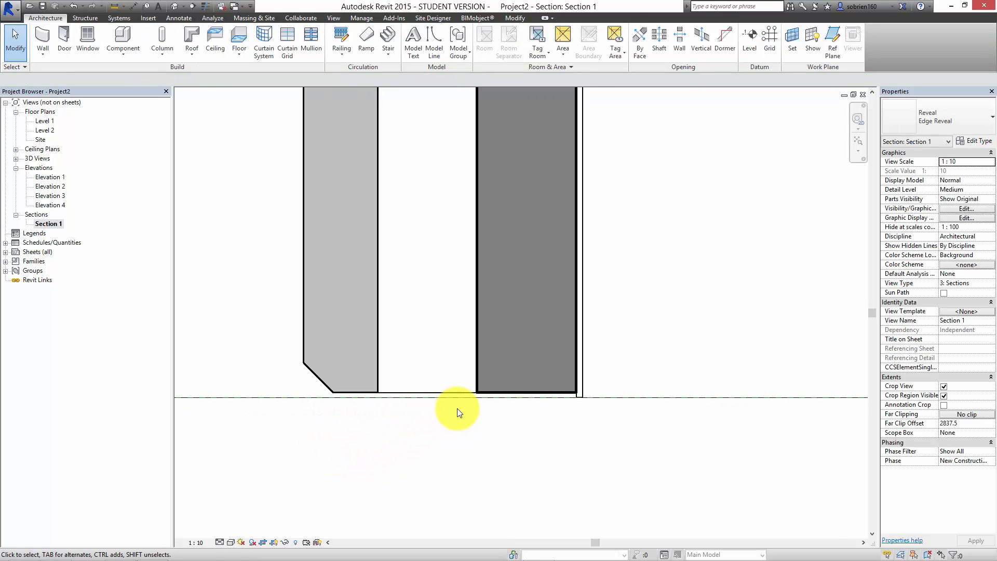
scroll(452, 413, up, 1)
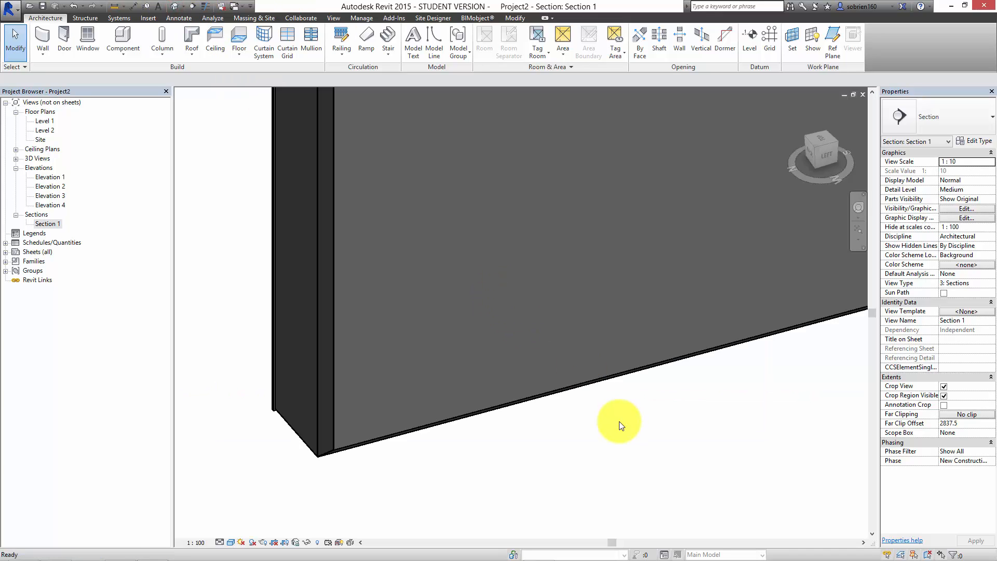
Inspect the chamfered edges and the back face of the wall in the 3D view
click(620, 421)
scroll(565, 456, down, 2)
scroll(566, 461, down, 2)
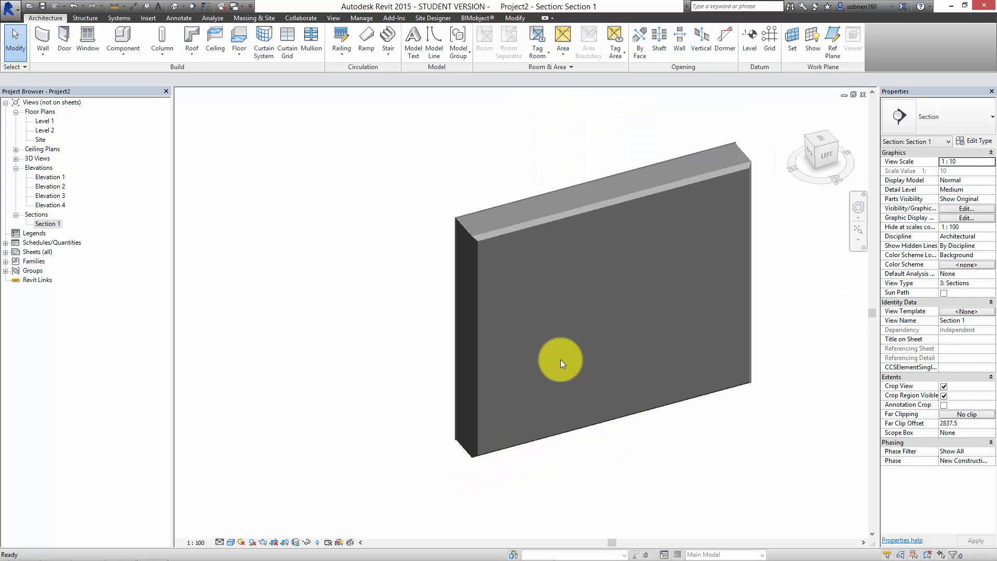
middle_drag(813, 262, 697, 266)
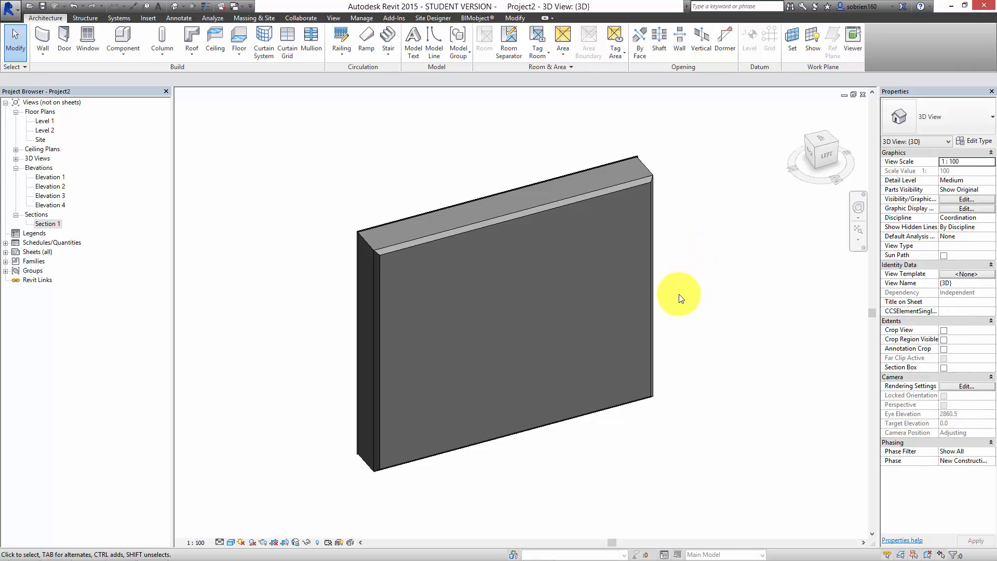
shift+middle_drag(677, 298, 659, 352)
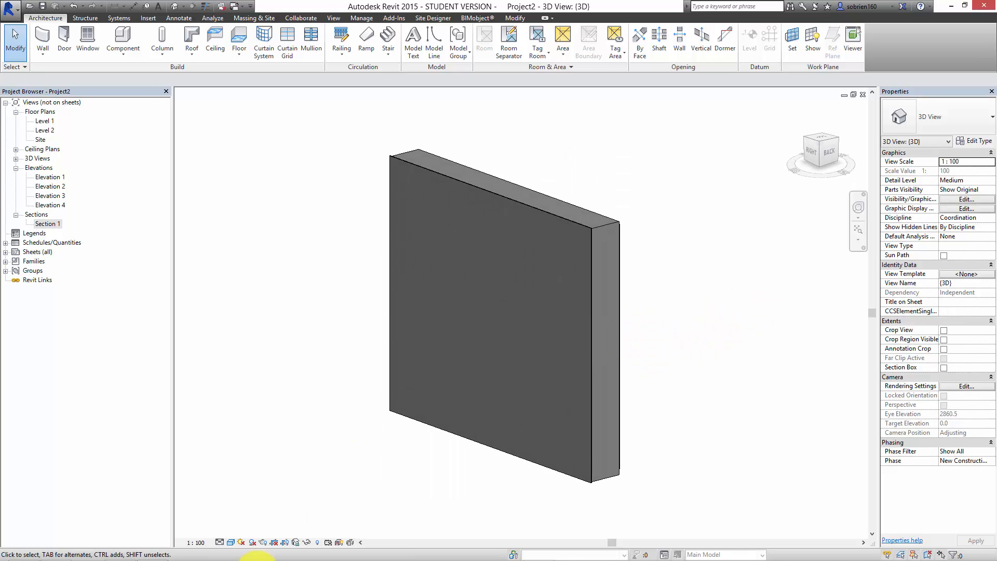
Switch to the Chrome presentation and go back to the C7.8 Construction Drawing - Element drawing slide
click(123, 551)
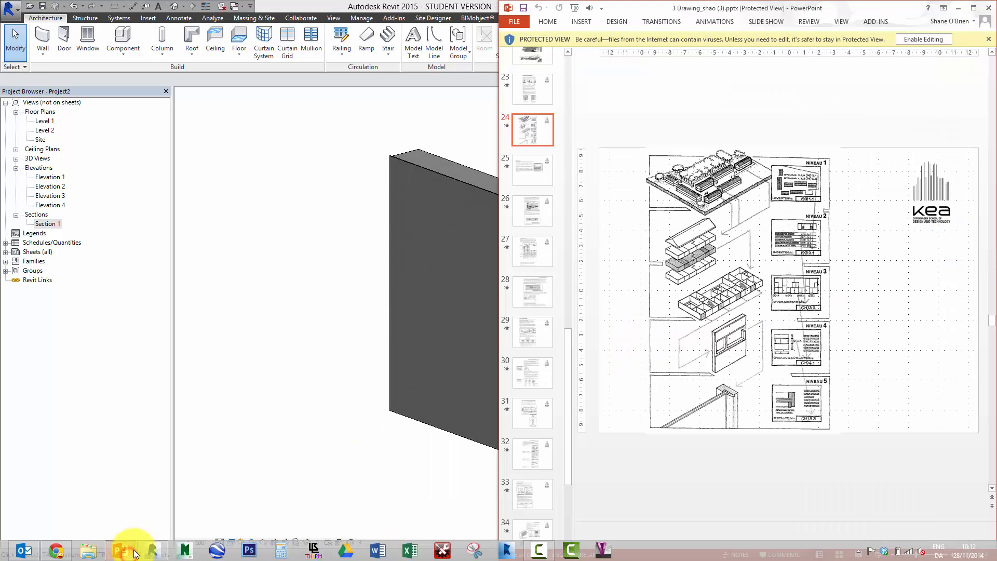
click(56, 549)
key(Left)
key(Left)
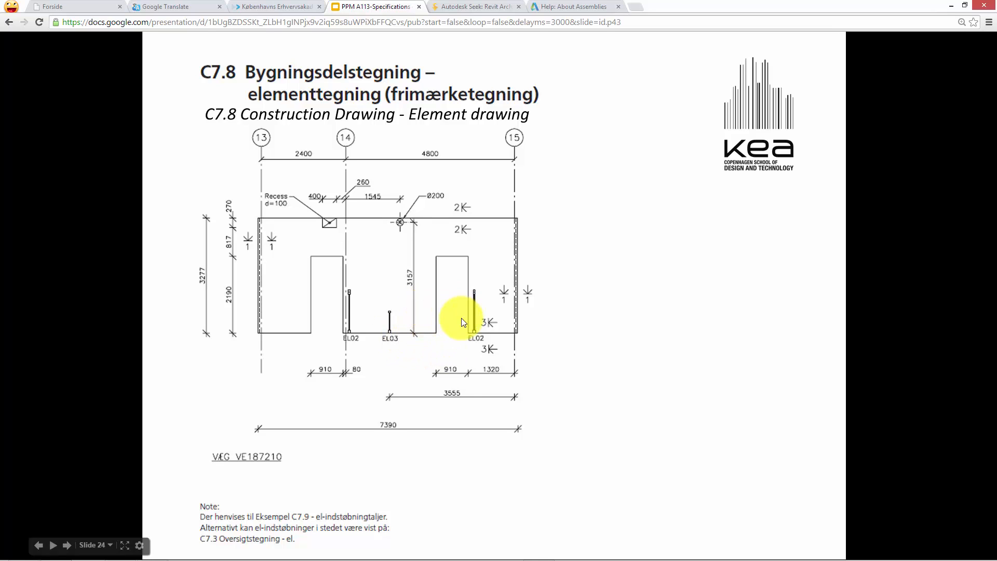
Switch back to Revit and create a new family from the Metric Profile.rft template
click(951, 6)
click(267, 399)
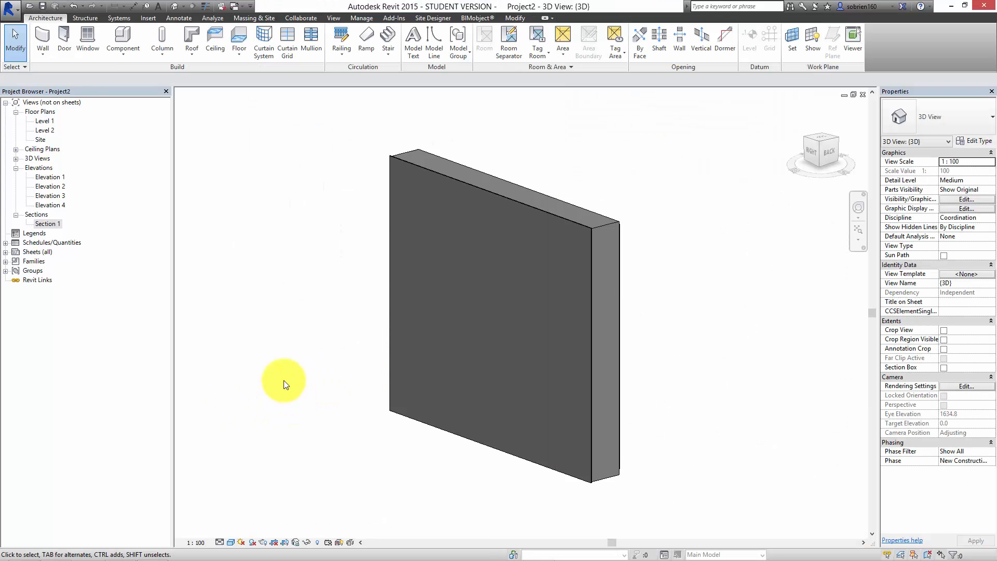
click(13, 11)
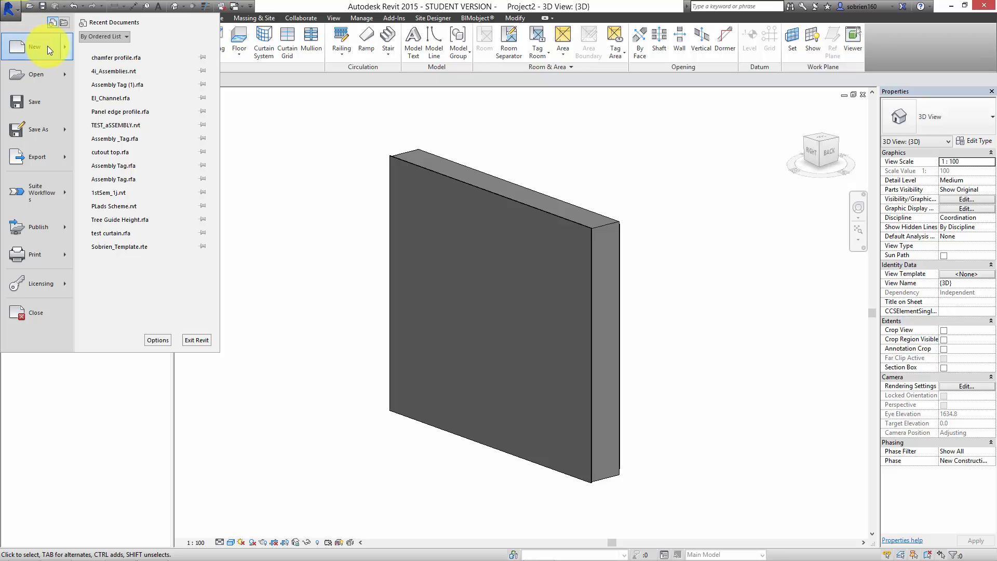
mouse_move(47, 45)
click(134, 80)
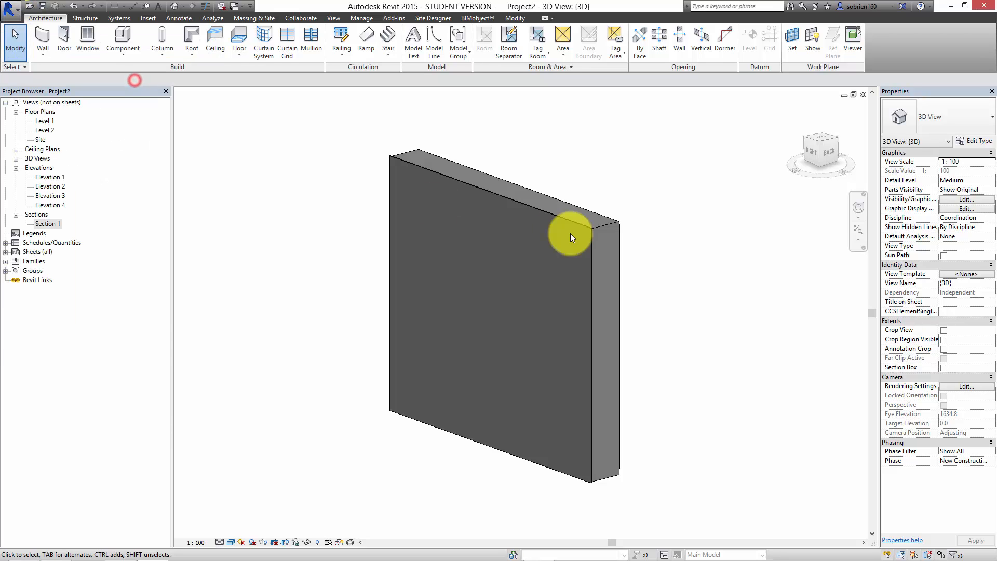
double_click(314, 178)
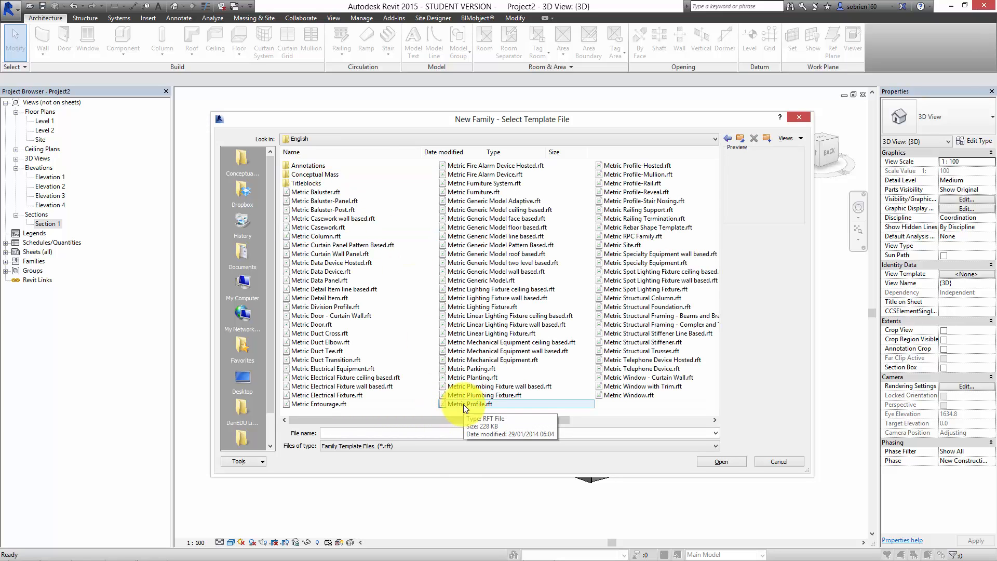
double_click(463, 404)
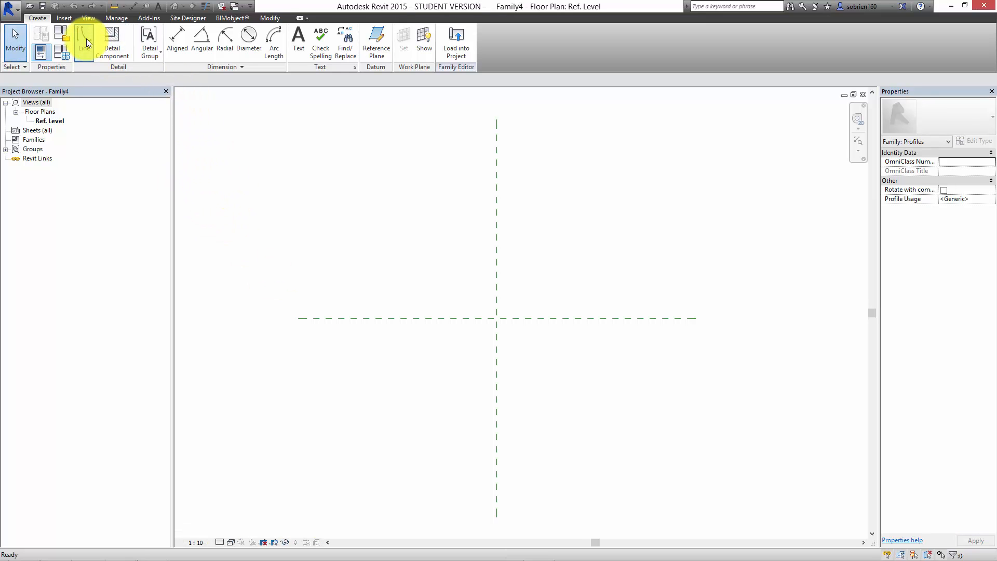
Draw a 60 x 100 mm rectangle in the profile family, below and to the right of the reference plane intersection
click(85, 42)
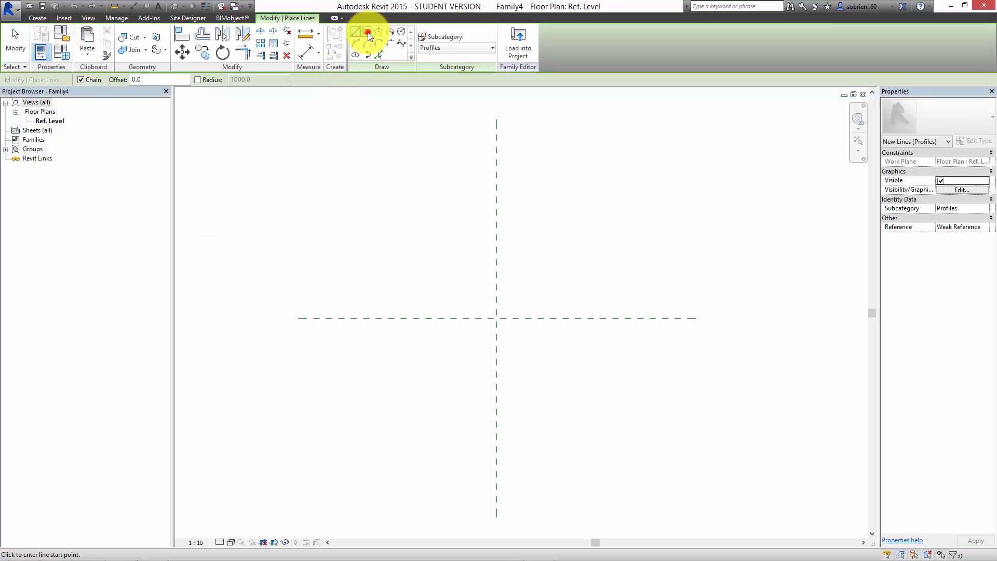
click(367, 33)
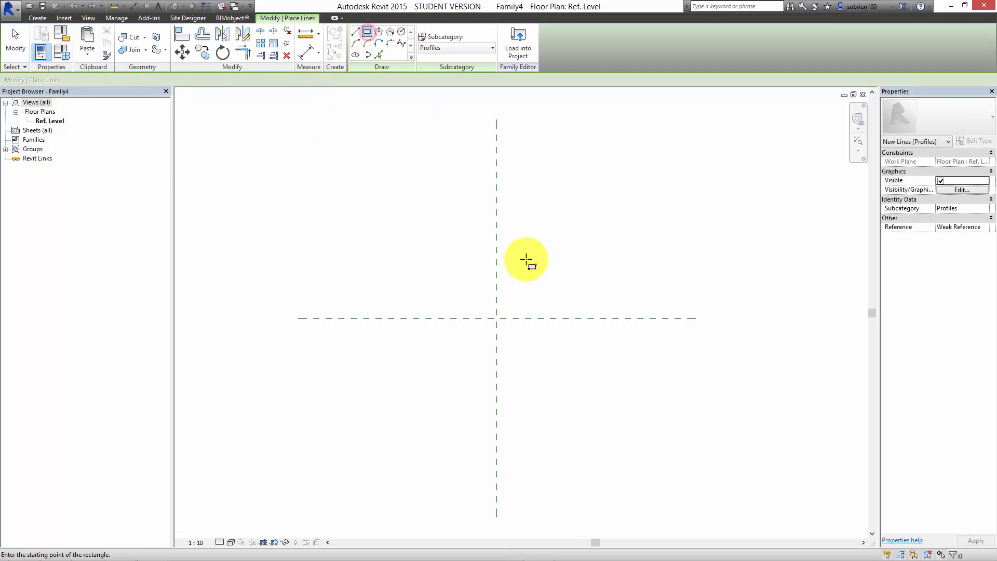
click(517, 350)
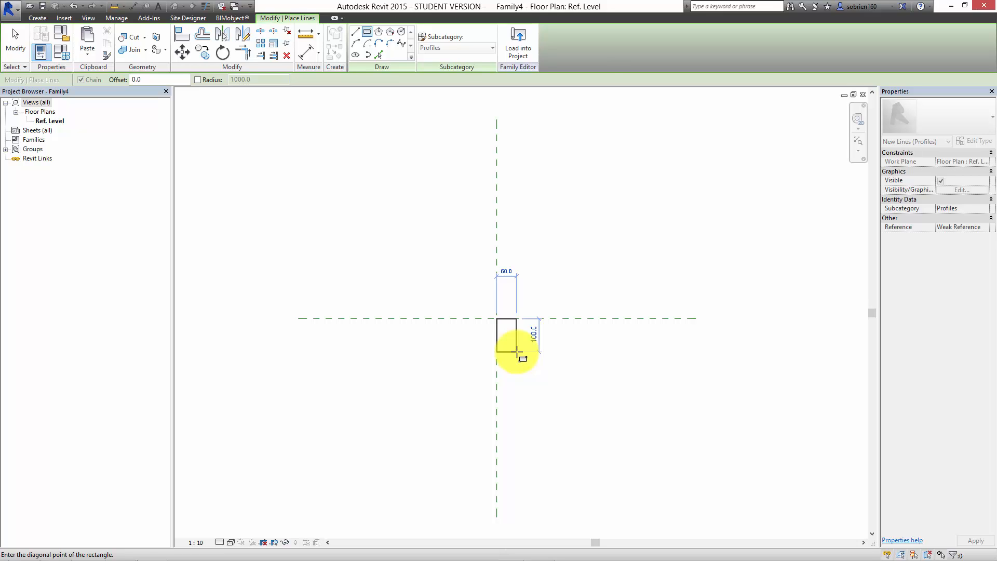
click(517, 351)
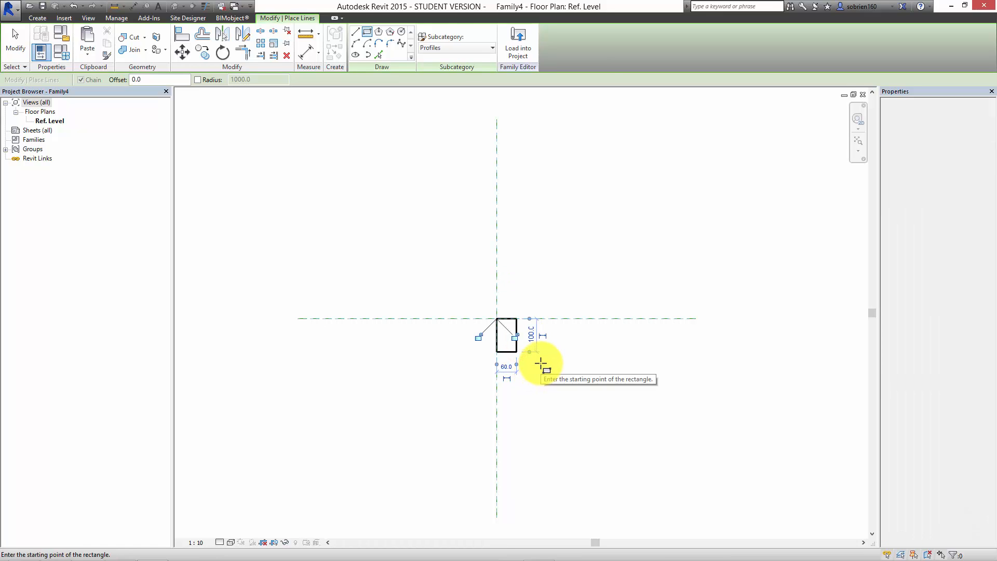
key(Escape)
key(Escape)
Save the profile family to the Desktop as El Channel and load it into Project2
click(9, 9)
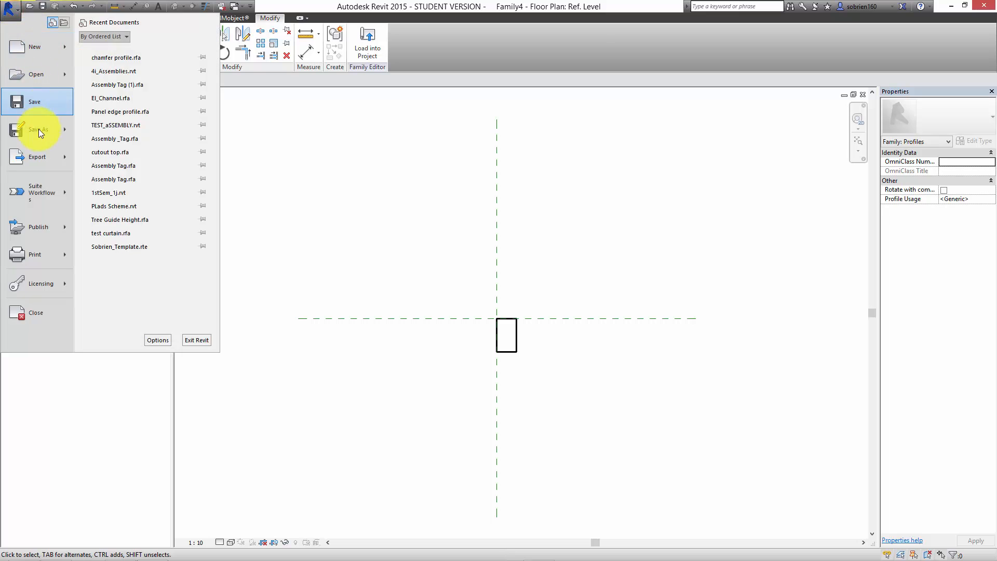
click(38, 130)
click(103, 91)
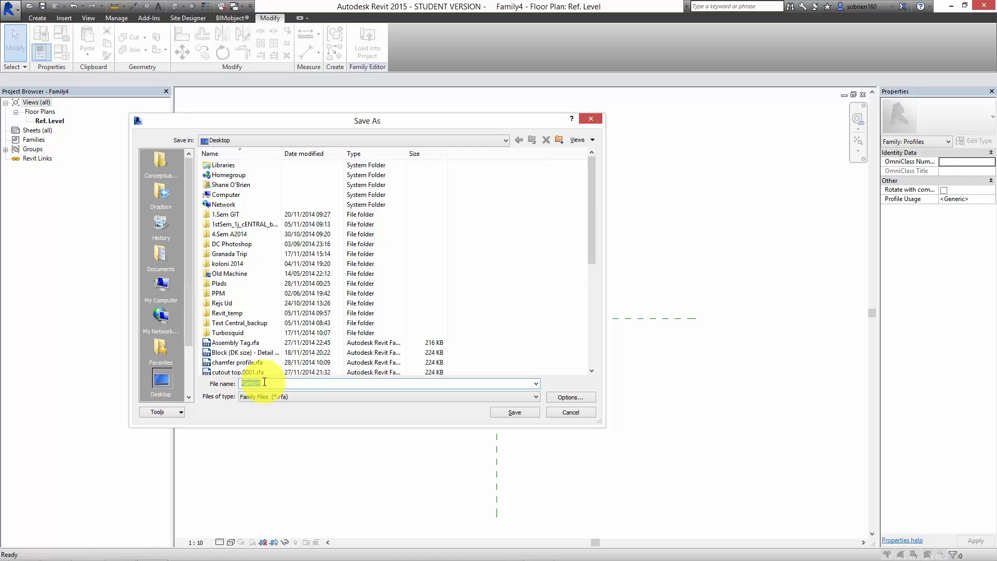
text(El Channel)
click(508, 413)
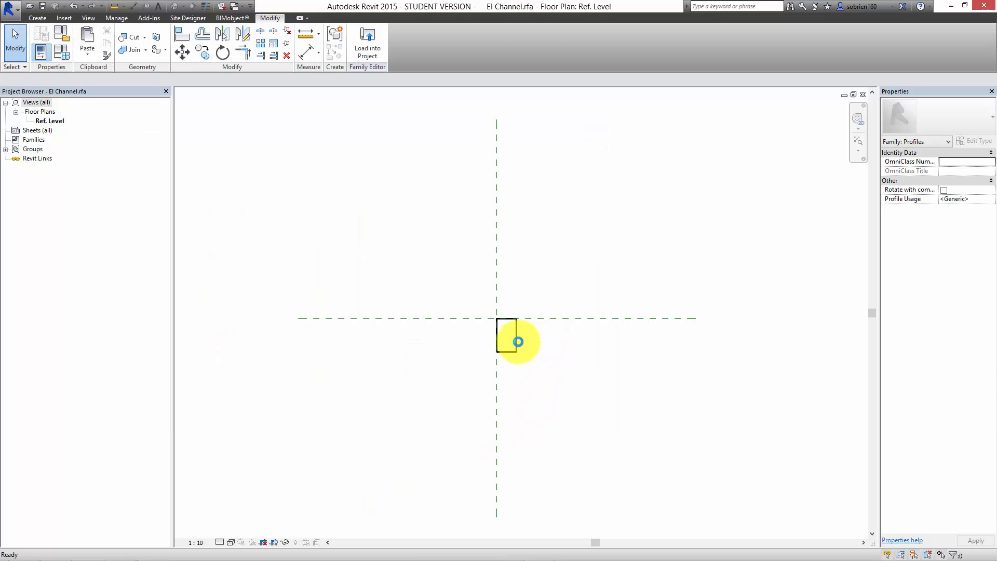
click(368, 43)
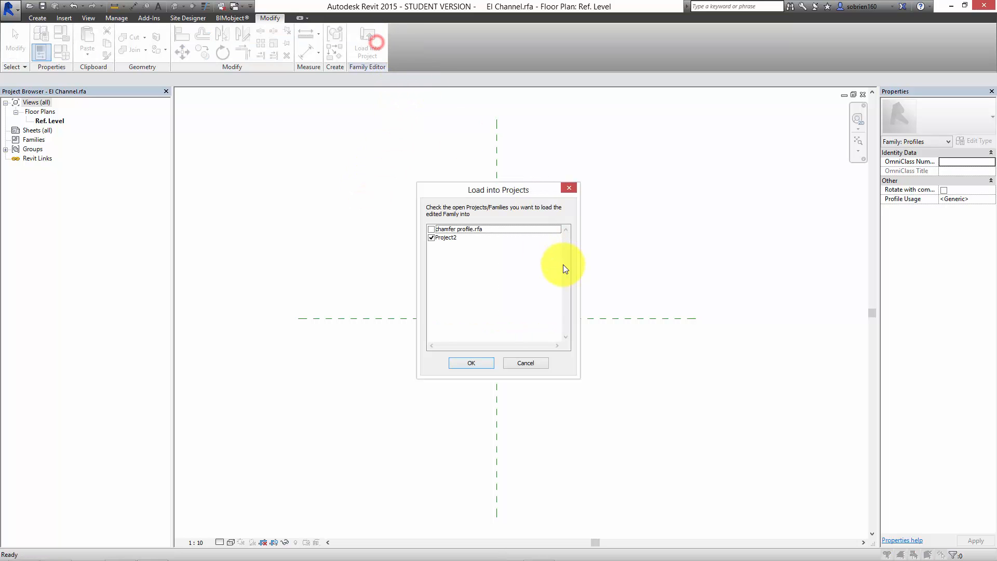
click(481, 364)
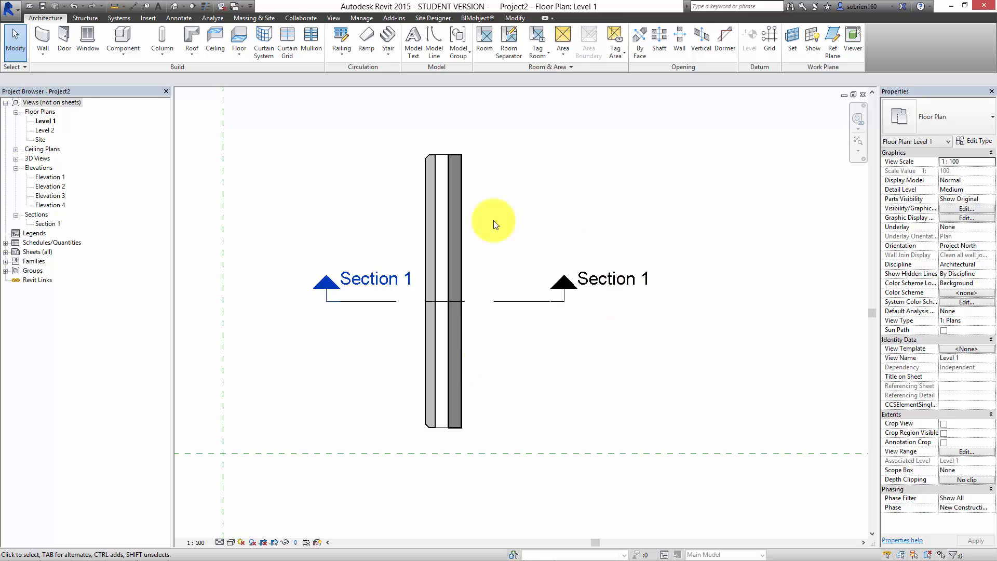
Start a wall reveal in the 3D view and duplicate the Edge Reveal type as El Channel
click(48, 49)
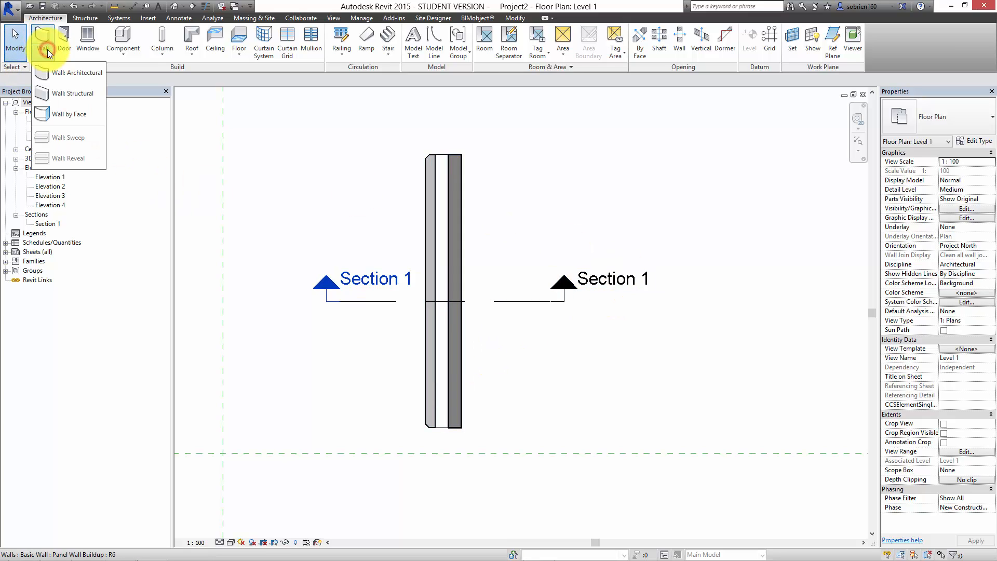
click(177, 7)
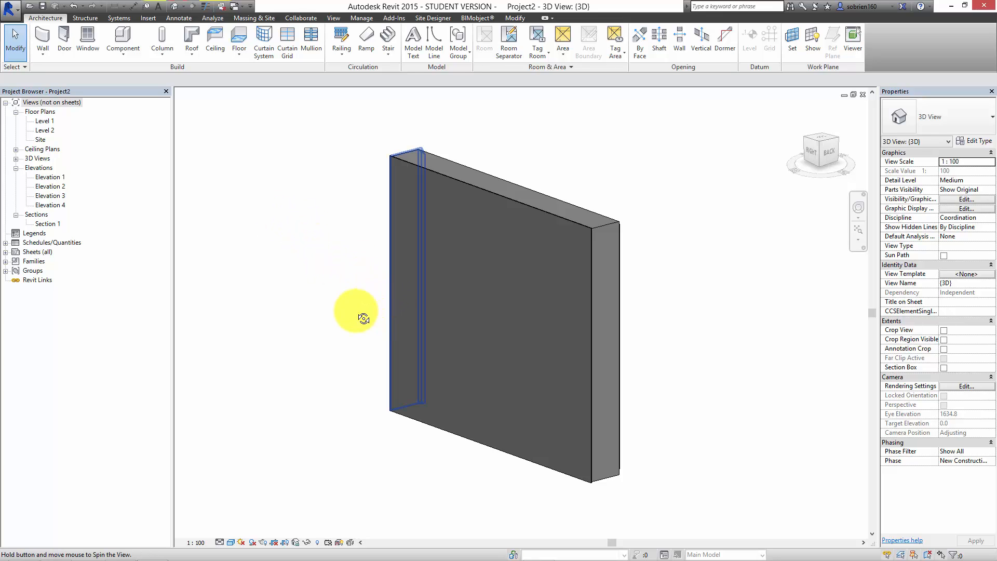
shift+middle_drag(360, 316, 332, 324)
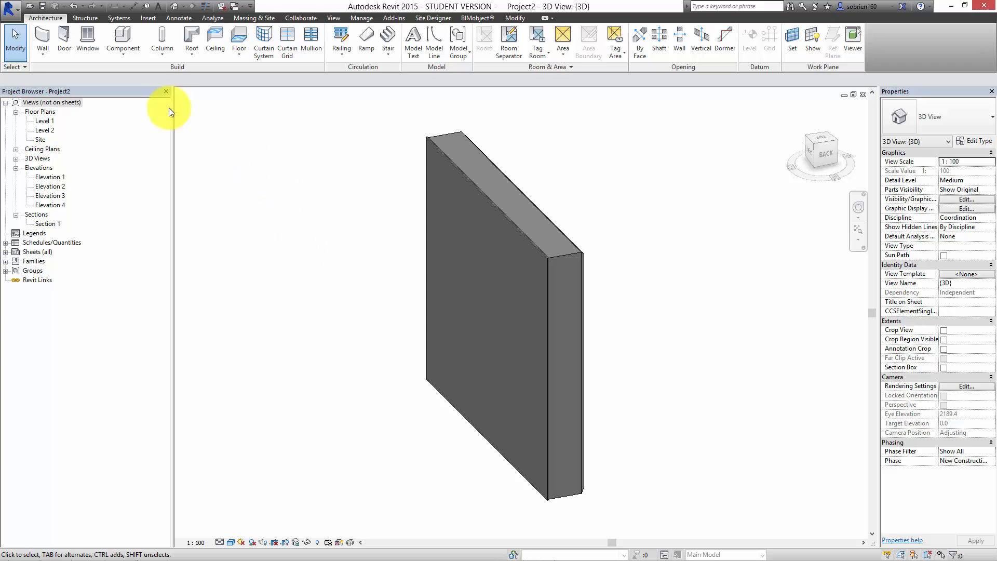
click(49, 59)
click(63, 154)
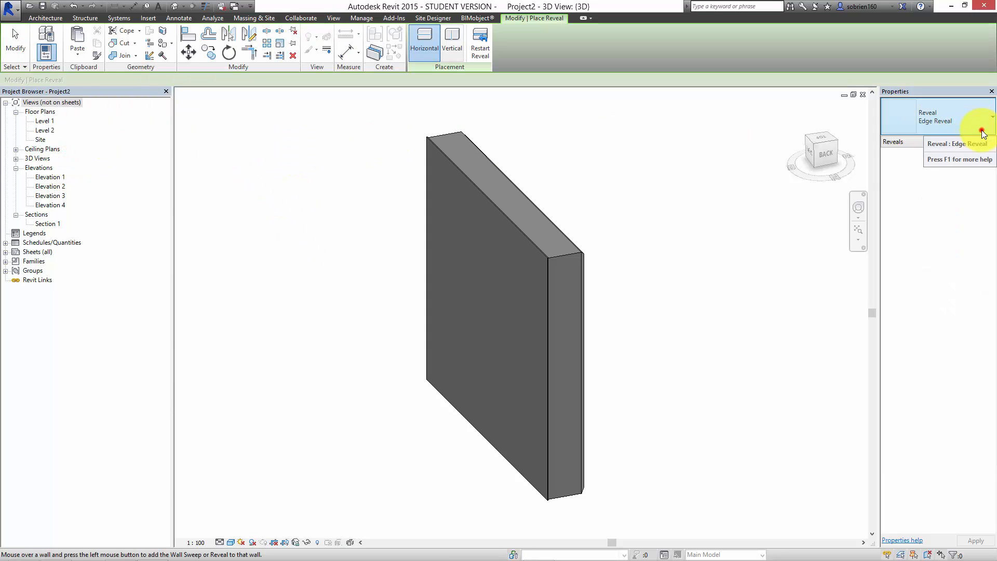
click(984, 132)
click(985, 130)
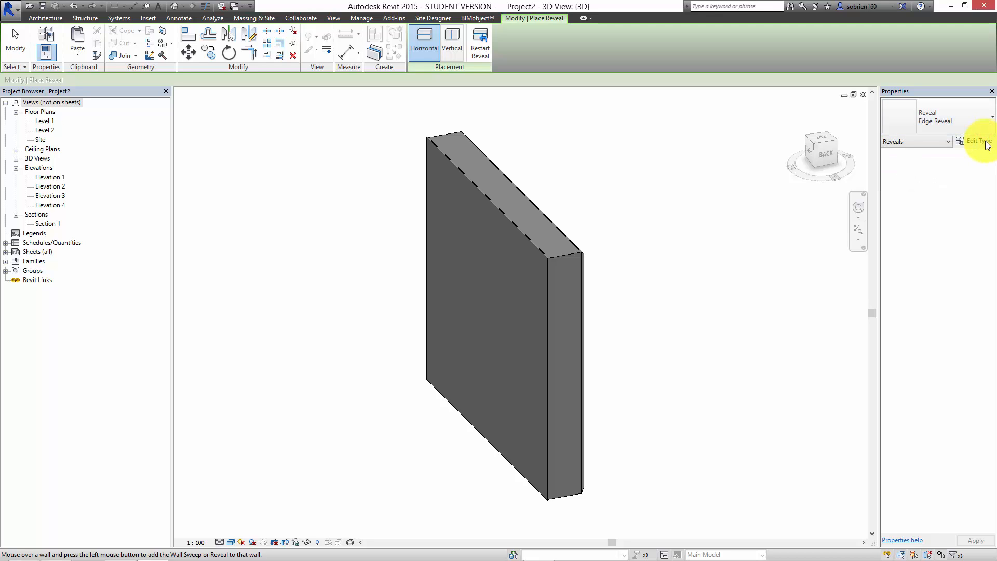
click(983, 142)
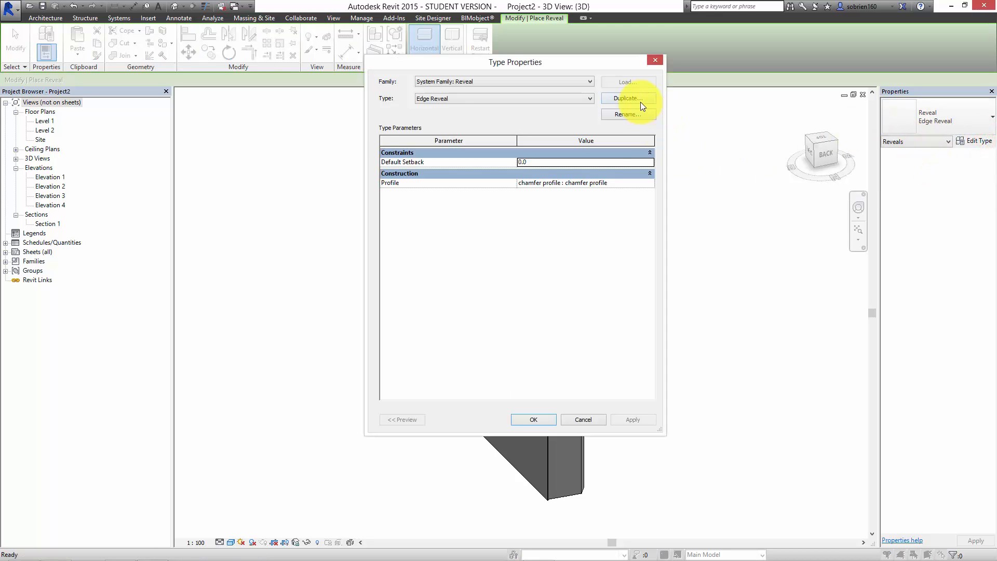
click(639, 99)
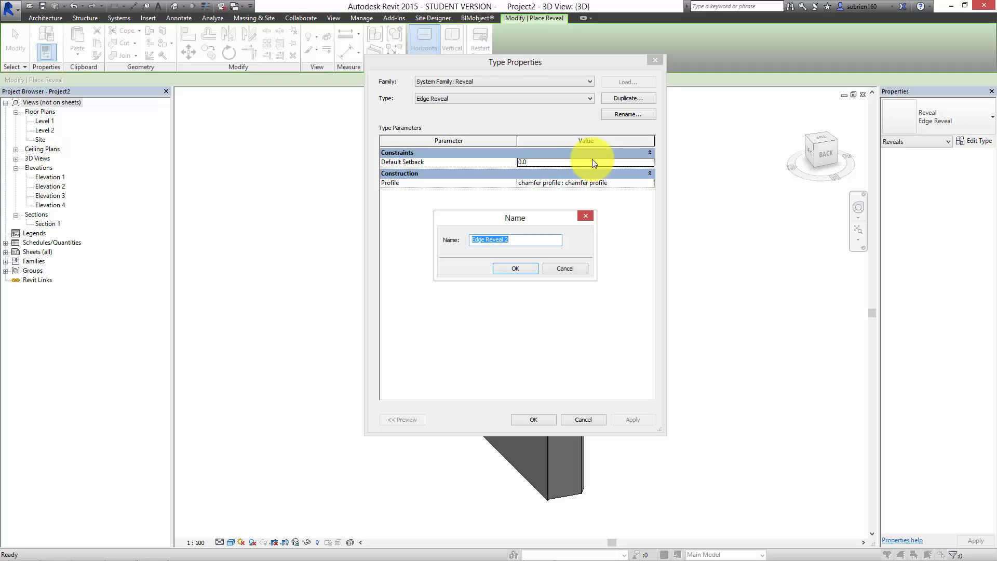
text(El Channel)
click(503, 272)
Assign the El Channel : El Channel profile to the new reveal type and place a horizontal reveal low on the wall's back face
click(650, 181)
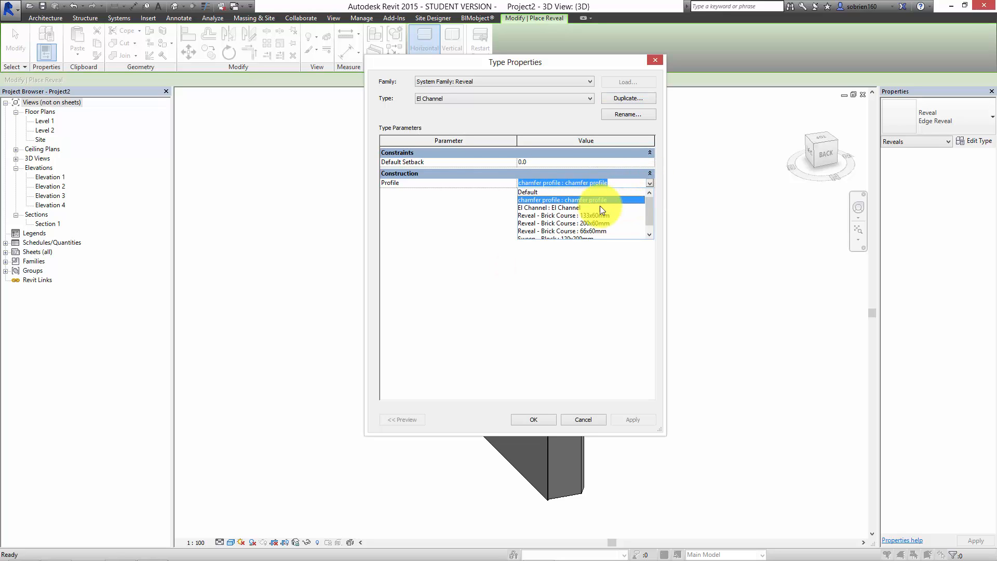
click(566, 207)
click(532, 420)
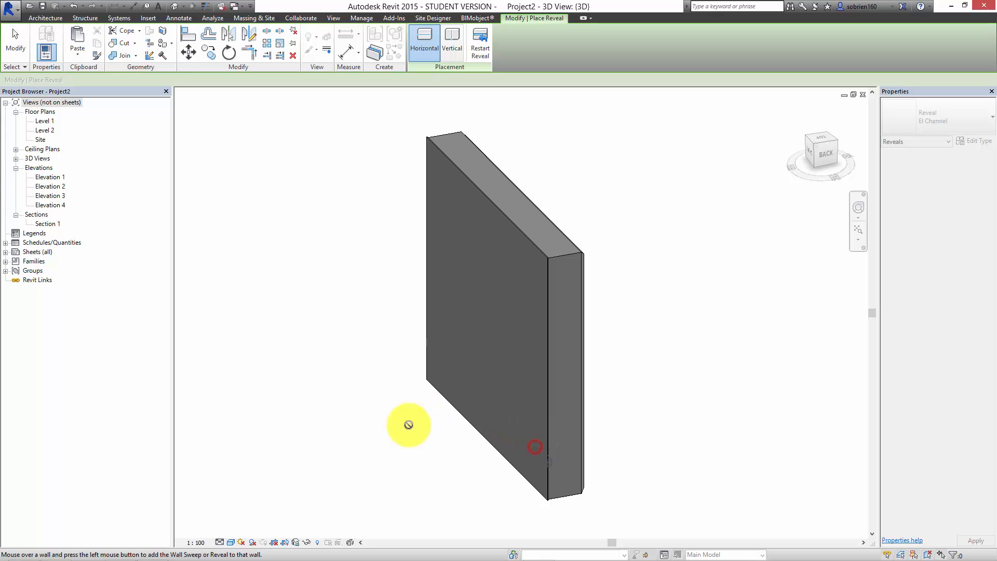
key(Escape)
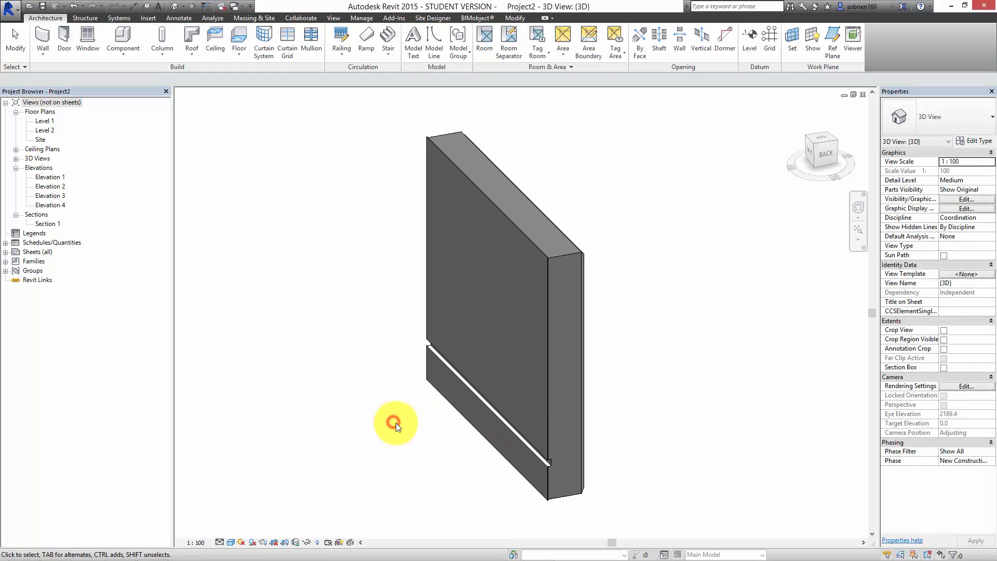
Select the El Channel reveal and check its height above the base of the wall
scroll(445, 429, up, 4)
scroll(446, 430, up, 1)
middle_drag(446, 431, 411, 423)
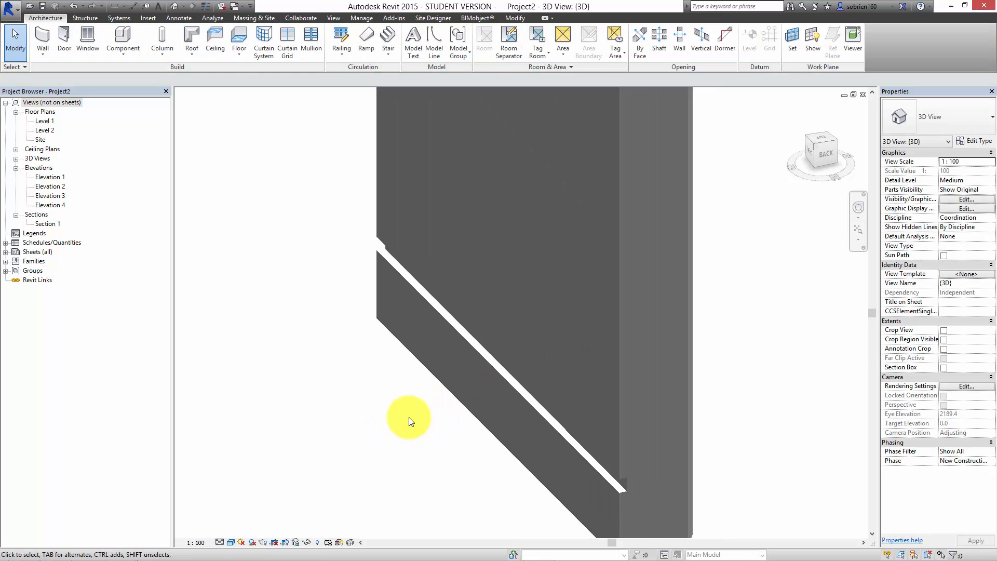
click(493, 357)
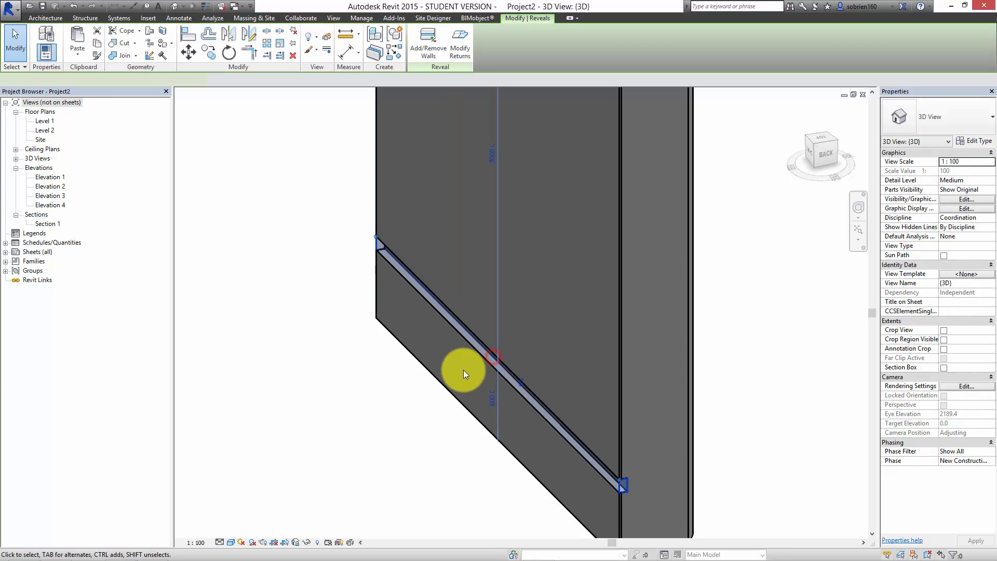
click(494, 398)
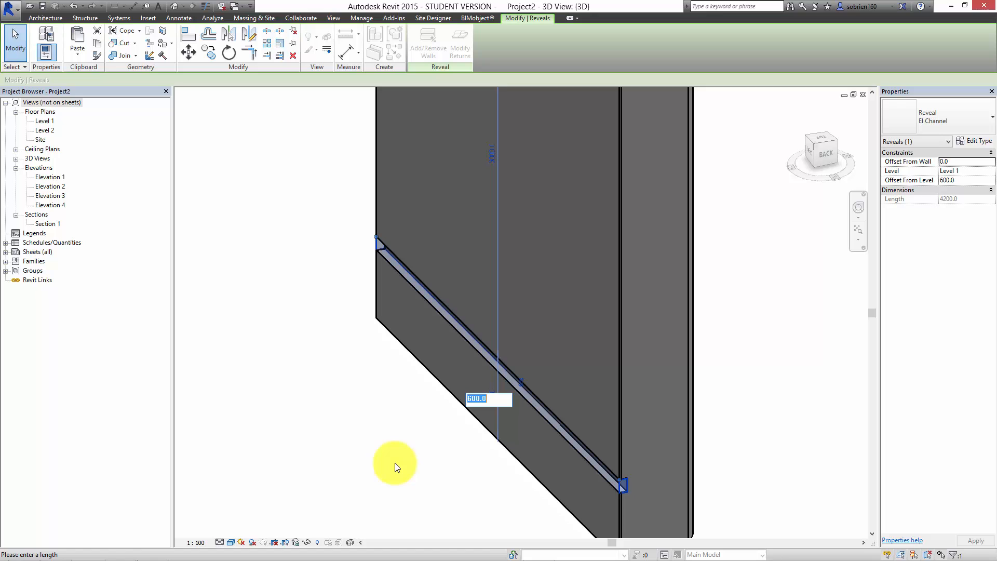
click(395, 463)
click(427, 465)
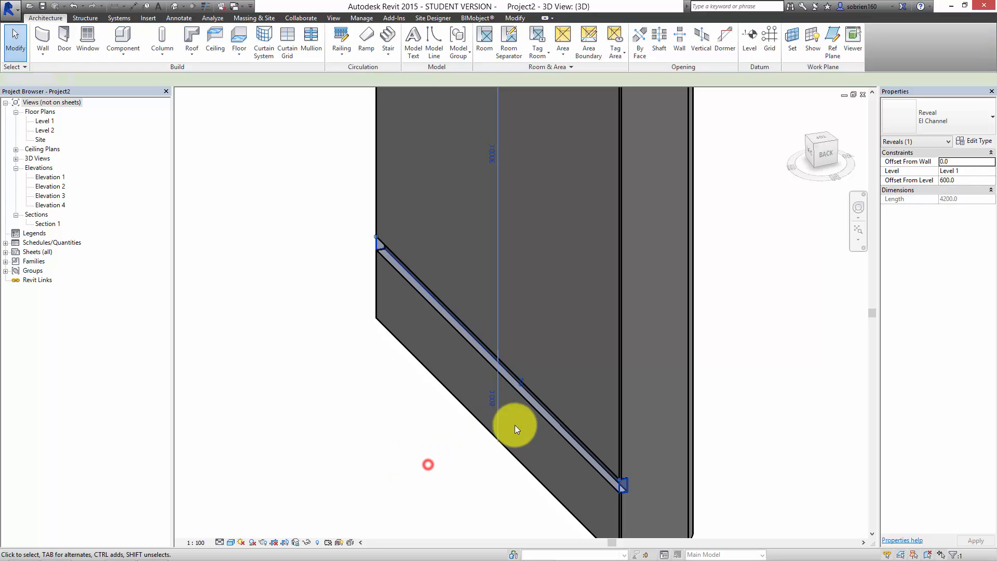
Place a Fixed 12x12M window in the wall's chamfered face, about 800 mm from the near end with a sill height of about 875 mm
scroll(528, 459, down, 5)
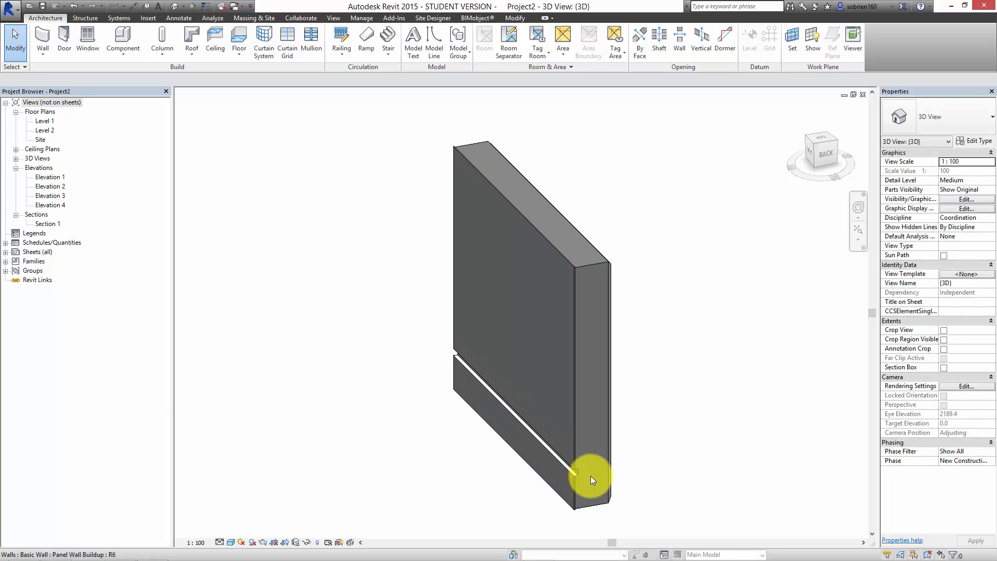
middle_drag(657, 448, 600, 443)
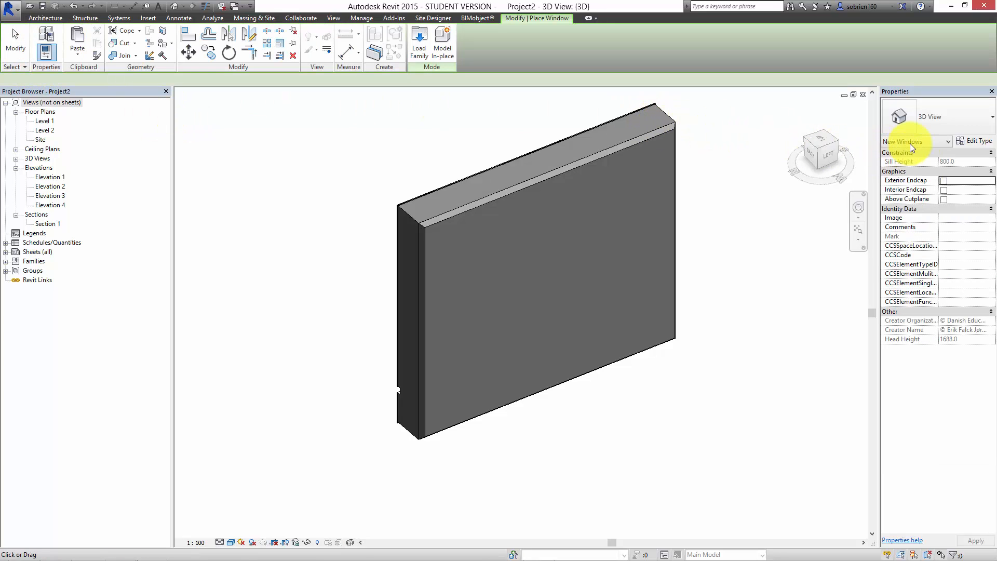
click(985, 125)
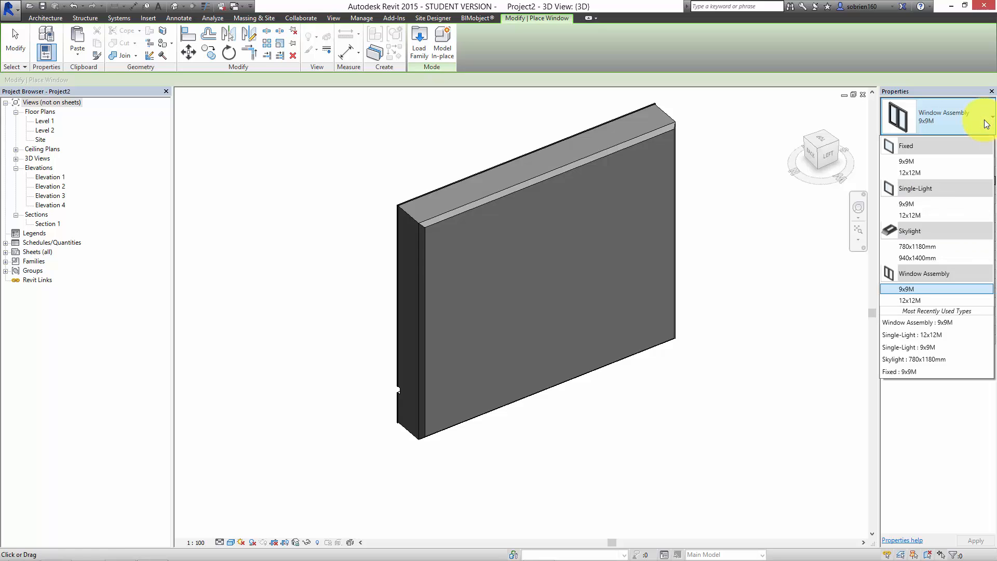
click(915, 174)
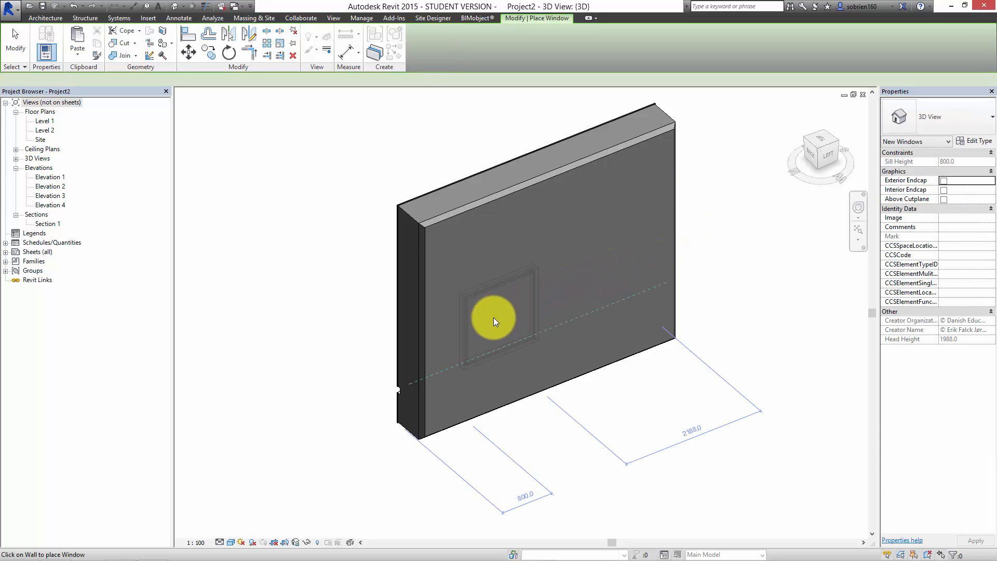
click(461, 338)
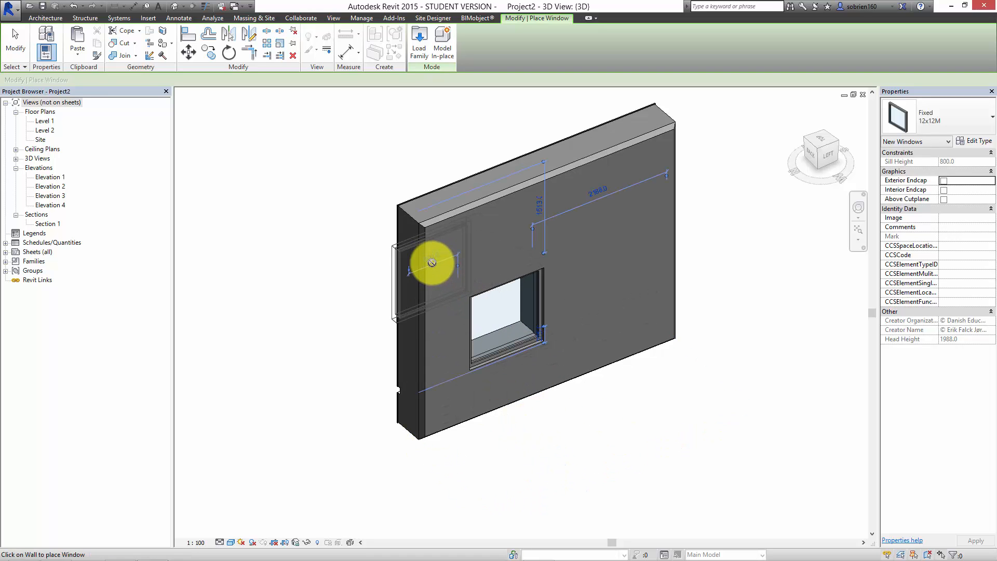
key(Escape)
key(Escape)
Set the window's distance from the wall's near end to 600 mm
click(499, 352)
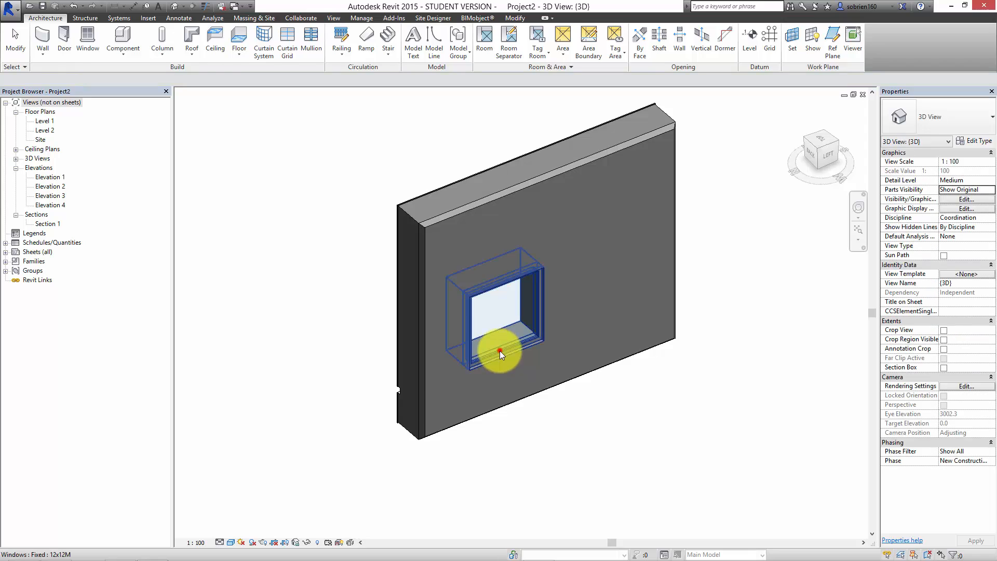
click(434, 257)
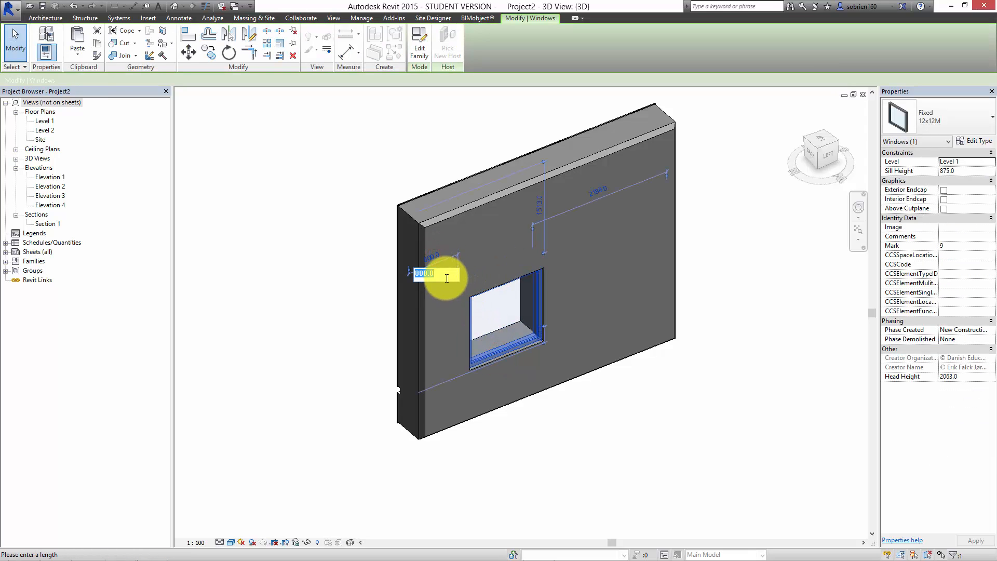
text(6)
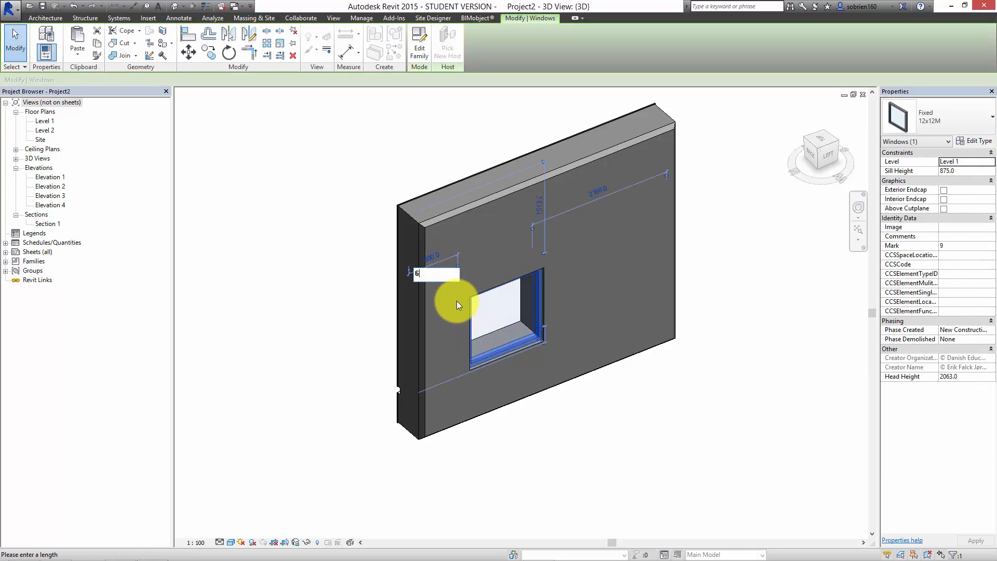
text(00)
key(Return)
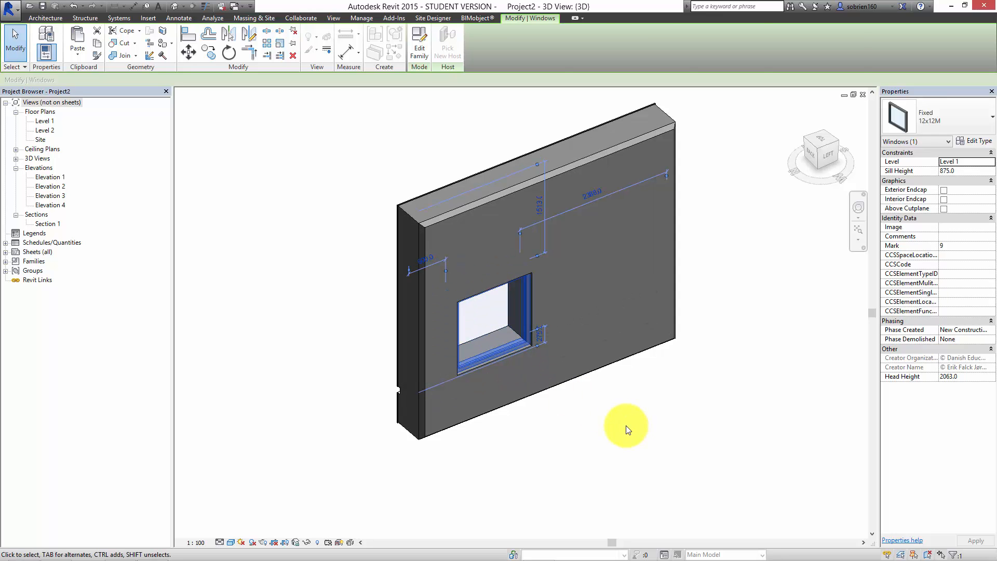
click(625, 426)
click(588, 424)
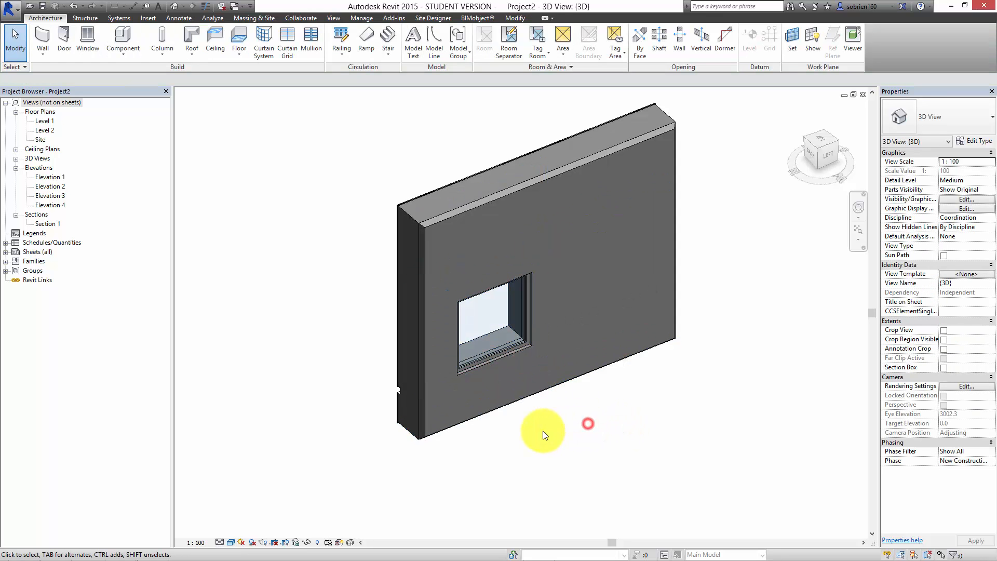
Create an assembly named Prefab Panel A from the whole wall with its reveals and window, leaving out elements not allowed in assemblies
shift+middle_drag(534, 436, 348, 451)
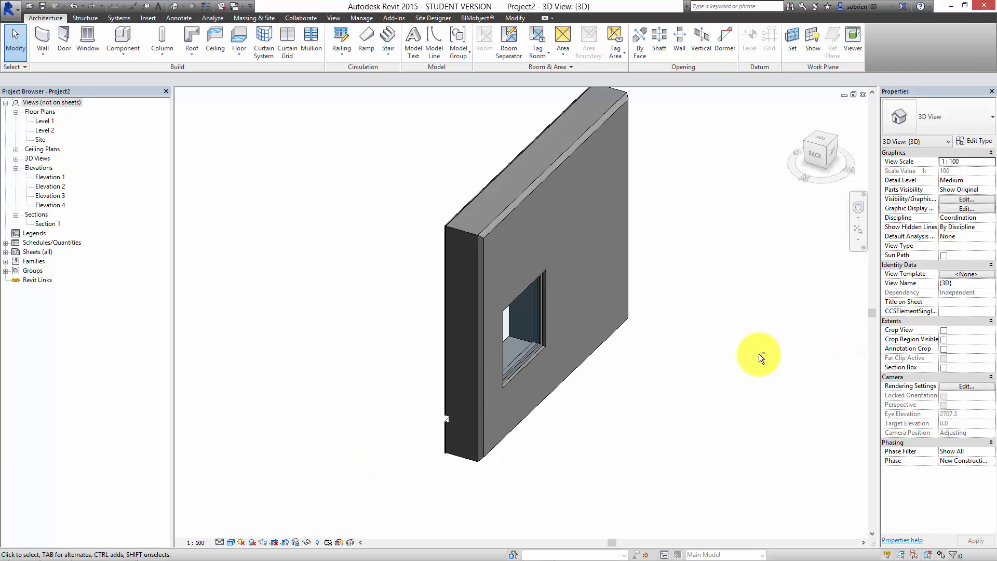
shift+middle_drag(758, 354, 694, 416)
scroll(682, 417, down, 1)
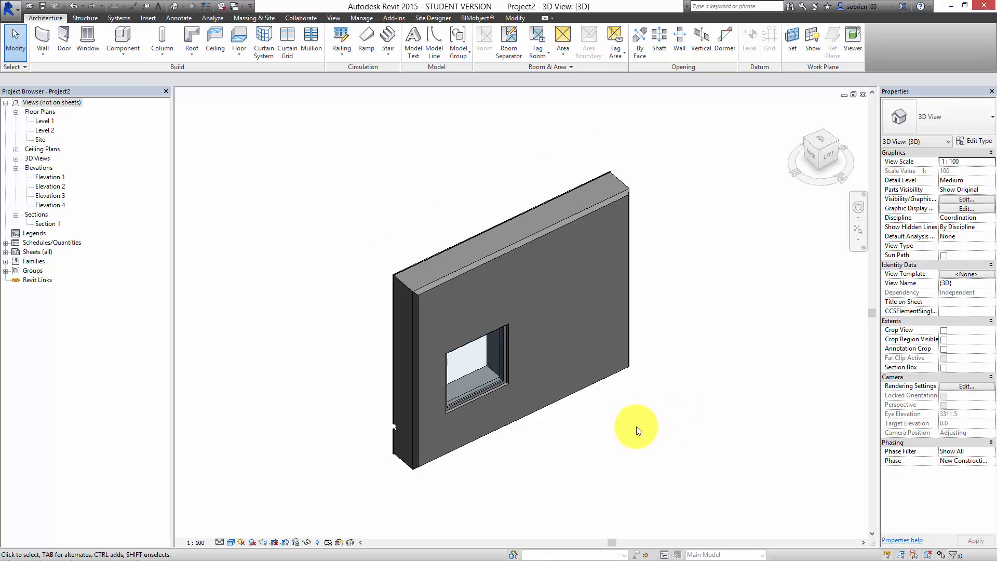
scroll(663, 423, down, 2)
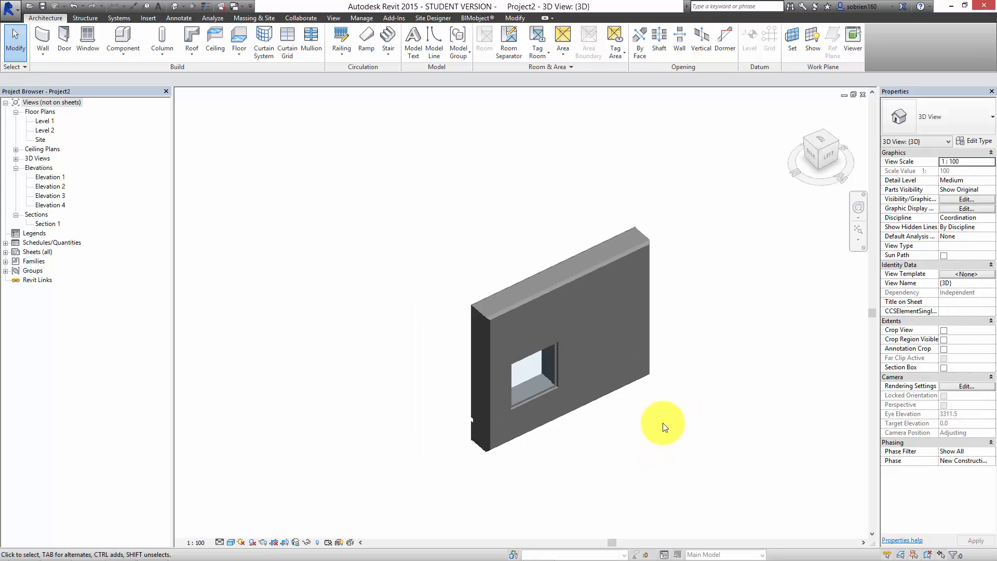
click(671, 410)
middle_drag(688, 410, 627, 401)
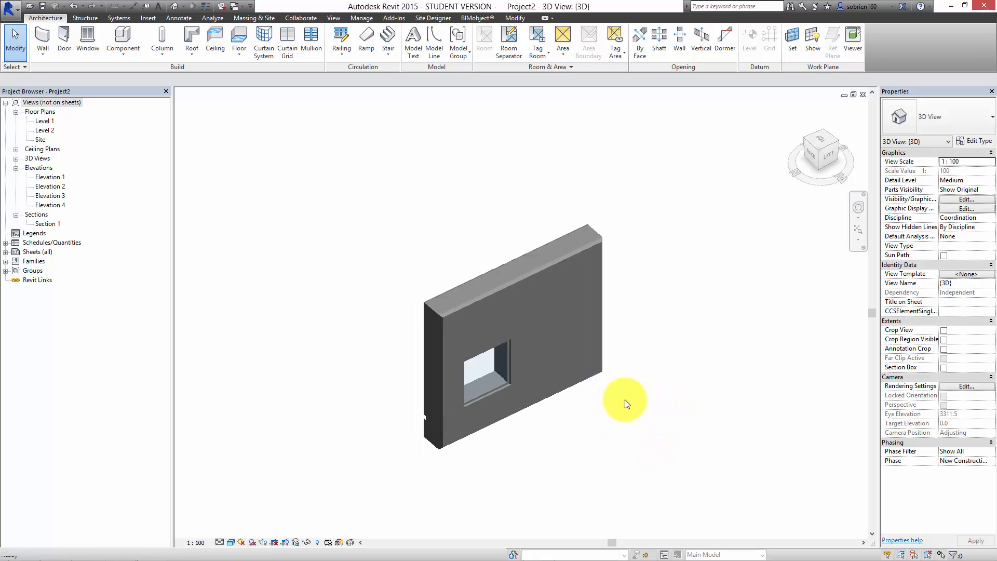
drag(364, 494, 512, 261)
drag(560, 227, 625, 211)
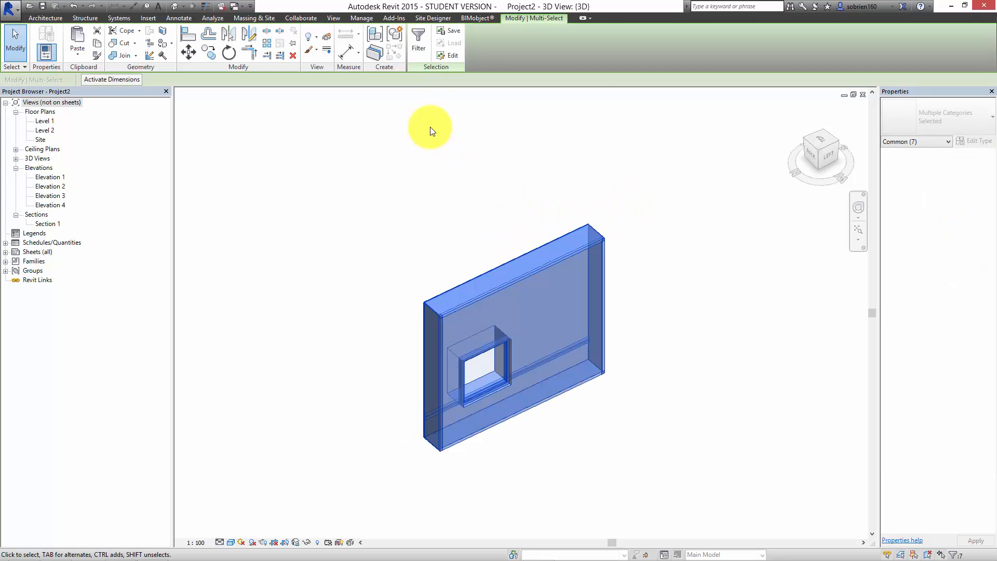
click(373, 33)
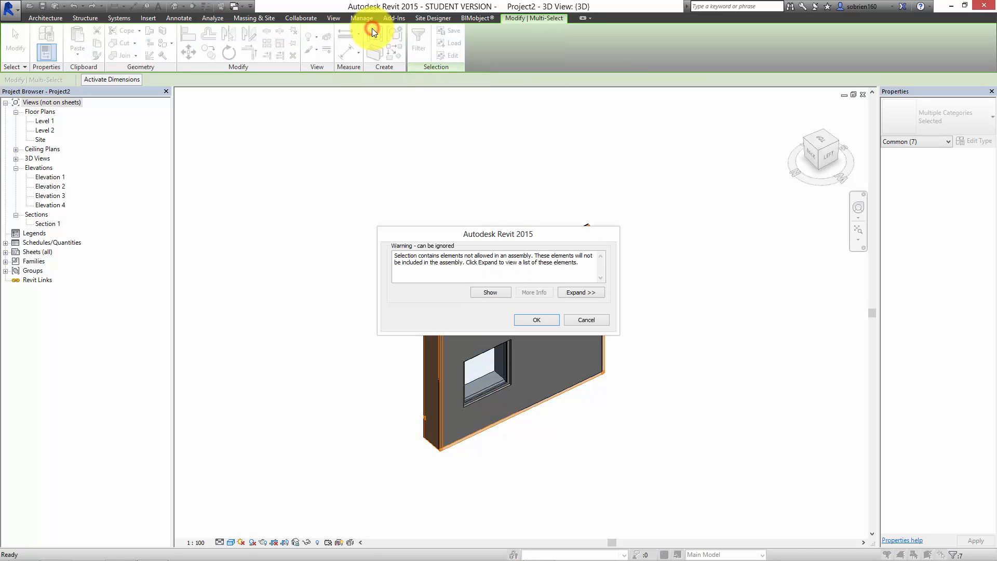
click(528, 320)
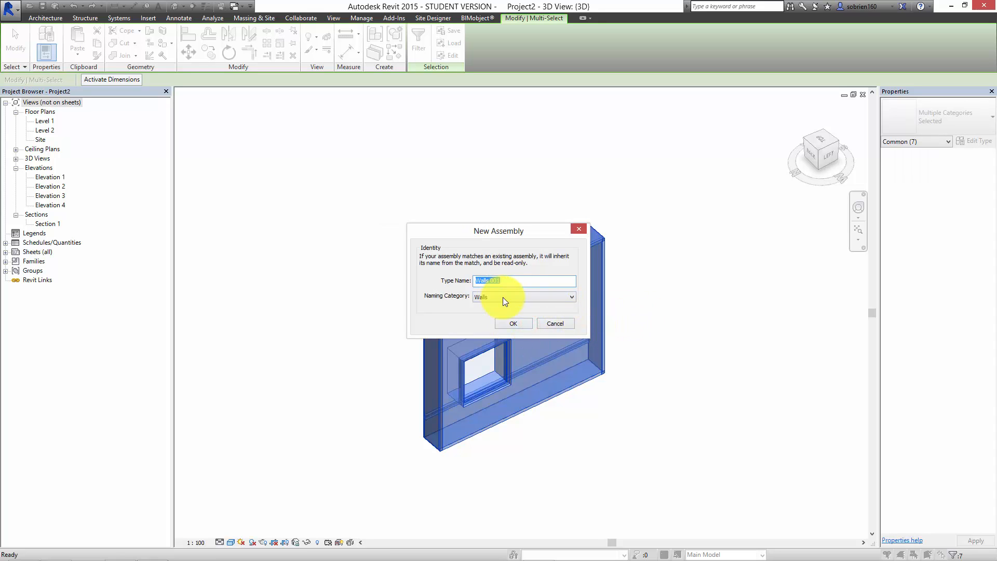
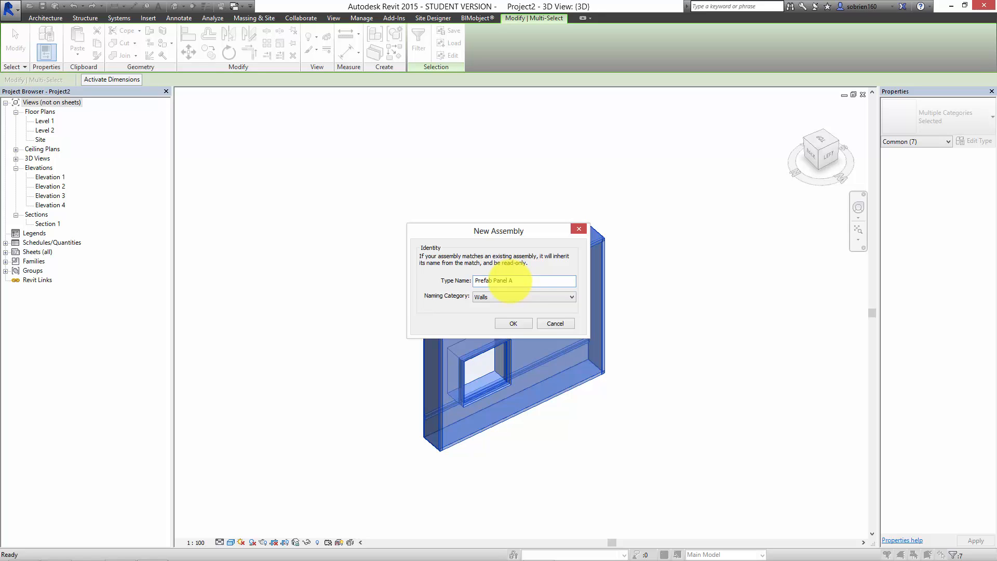
click(522, 323)
click(642, 400)
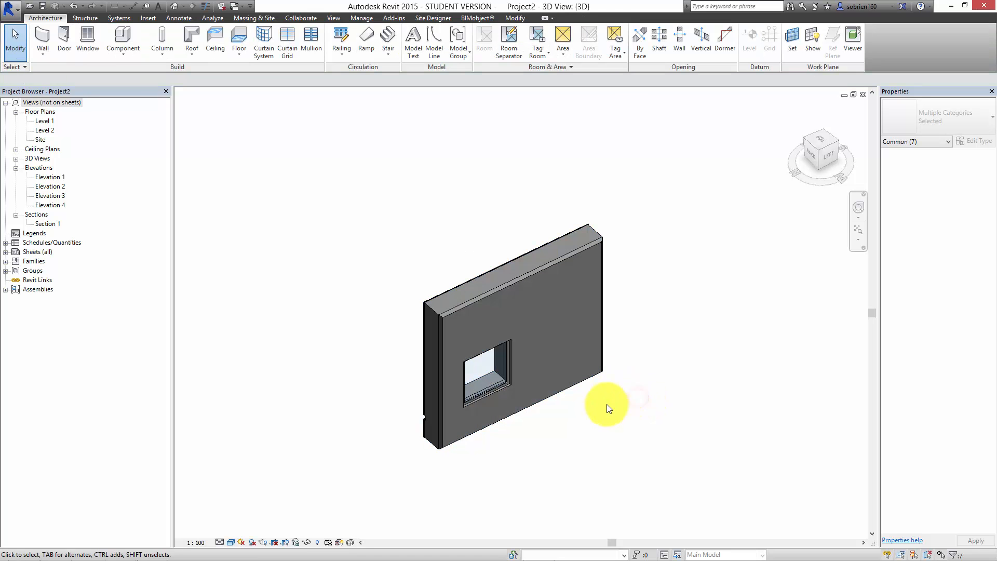
Select the Prefab Panel A assembly to check that its parts belong together, and deselect it
click(592, 378)
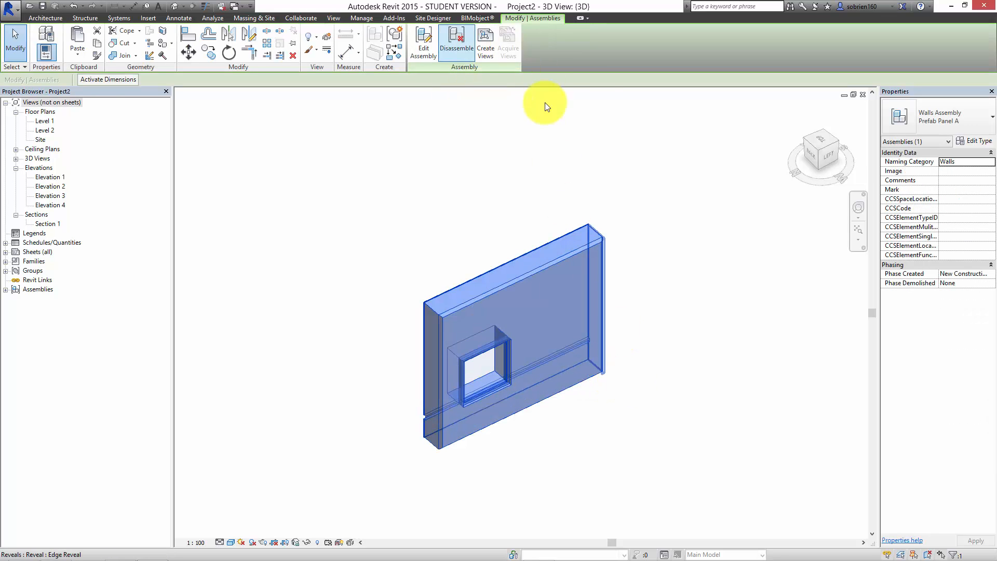
click(646, 399)
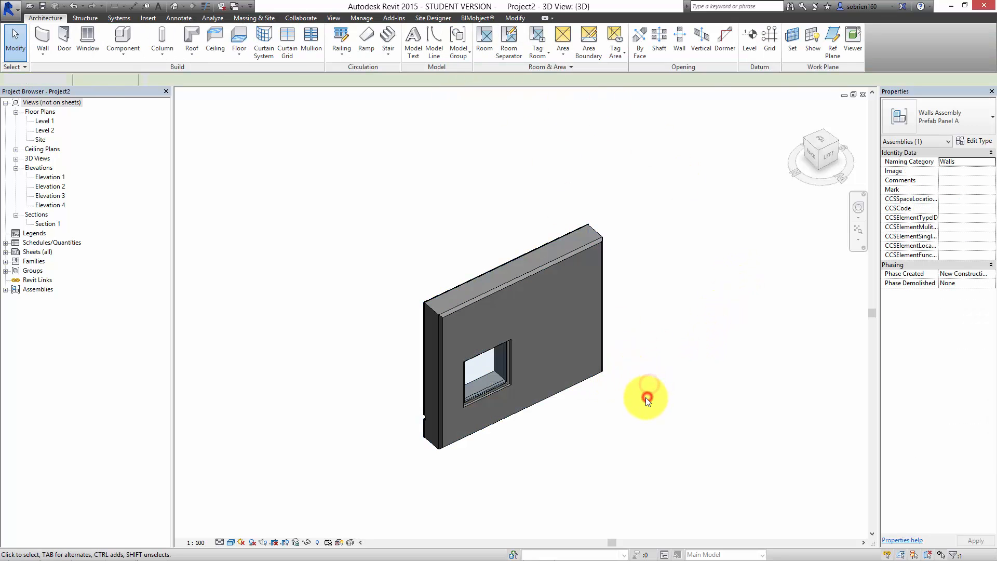
middle_drag(646, 398, 618, 407)
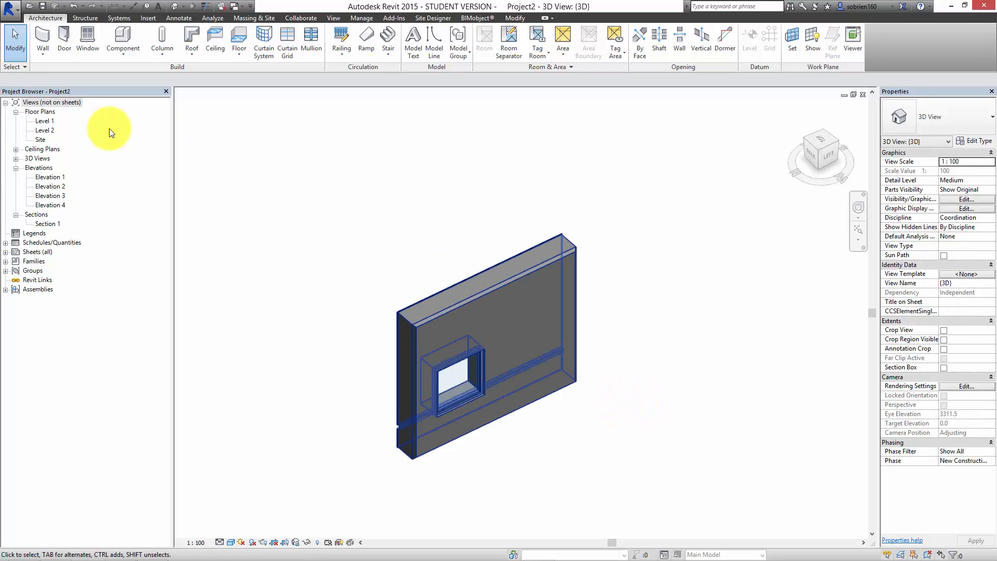
Open the Level 1 floor plan and set its scale to 1:50 and its detail level to Fine
double_click(43, 120)
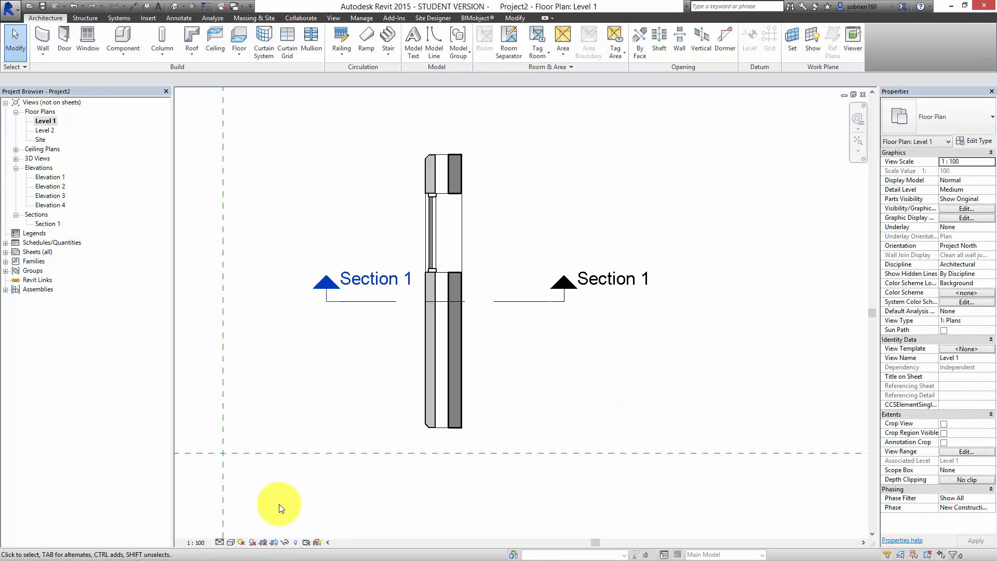
click(200, 543)
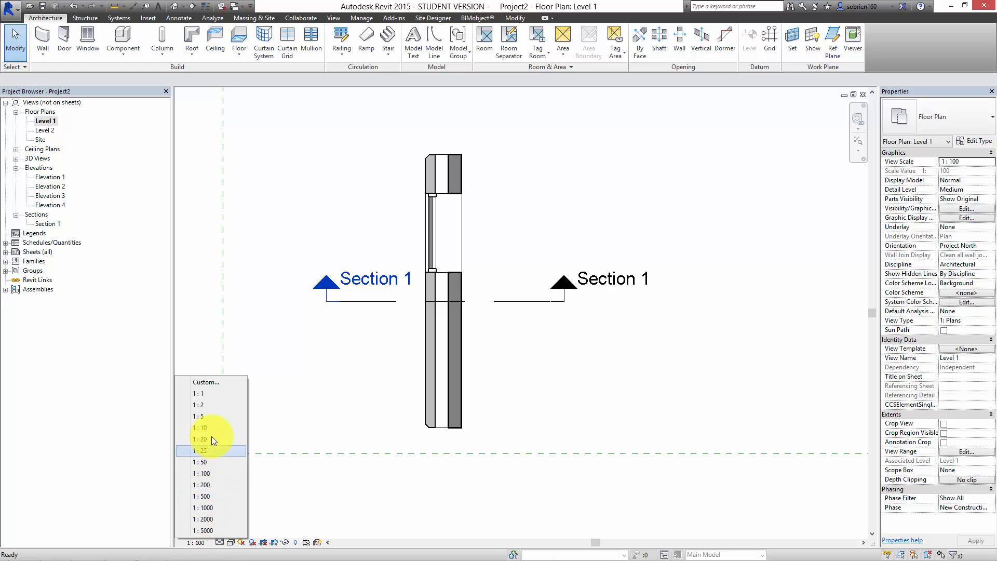
click(207, 462)
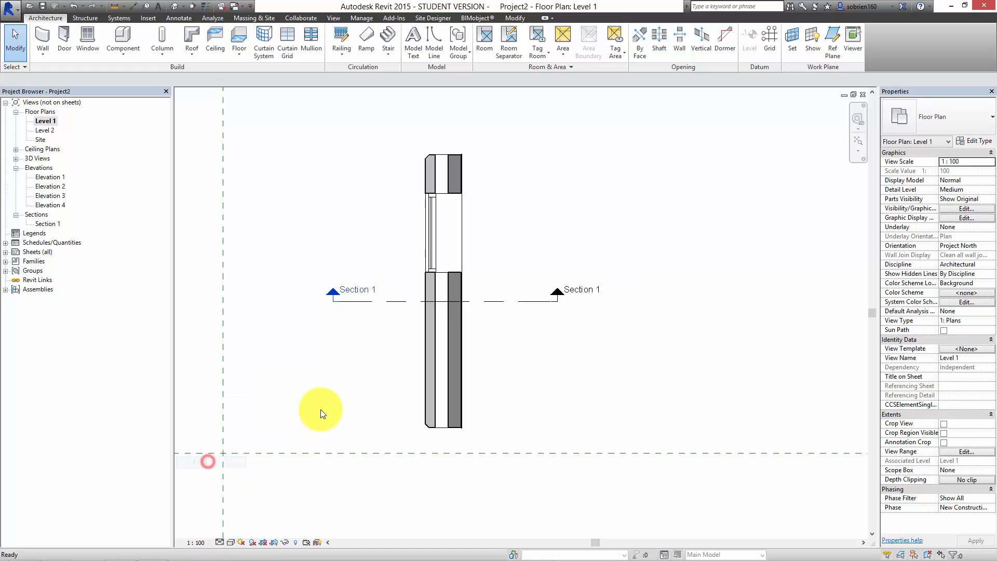
click(219, 542)
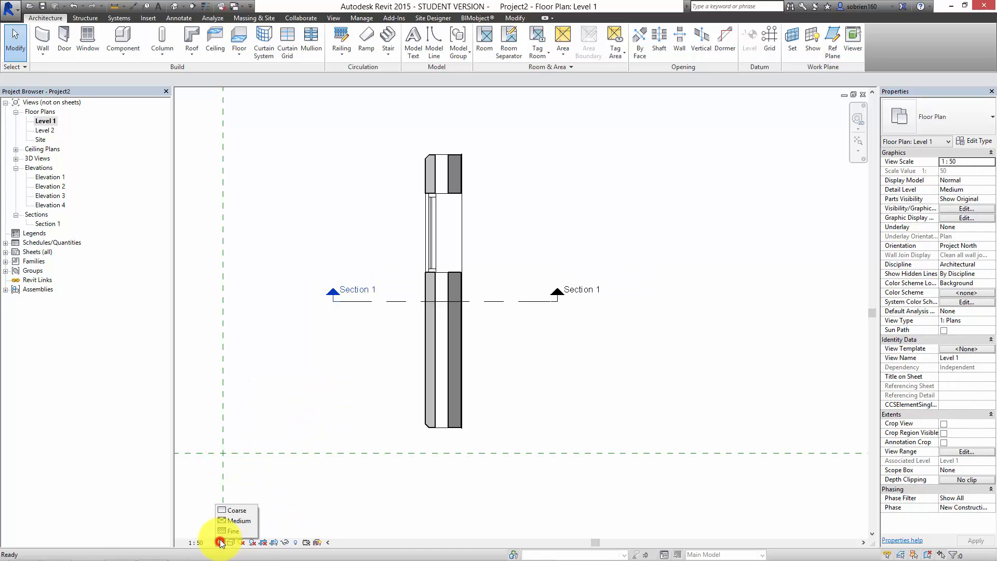
click(221, 531)
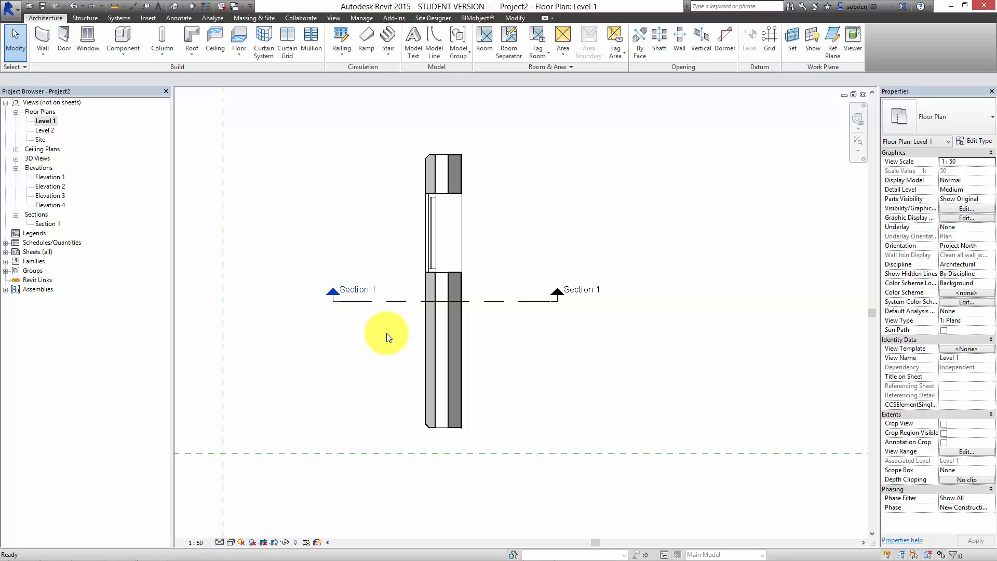
Copy the Prefab Panel A assembly end to end along the wall line, from its lower inner corner to its upper inner corner
click(459, 193)
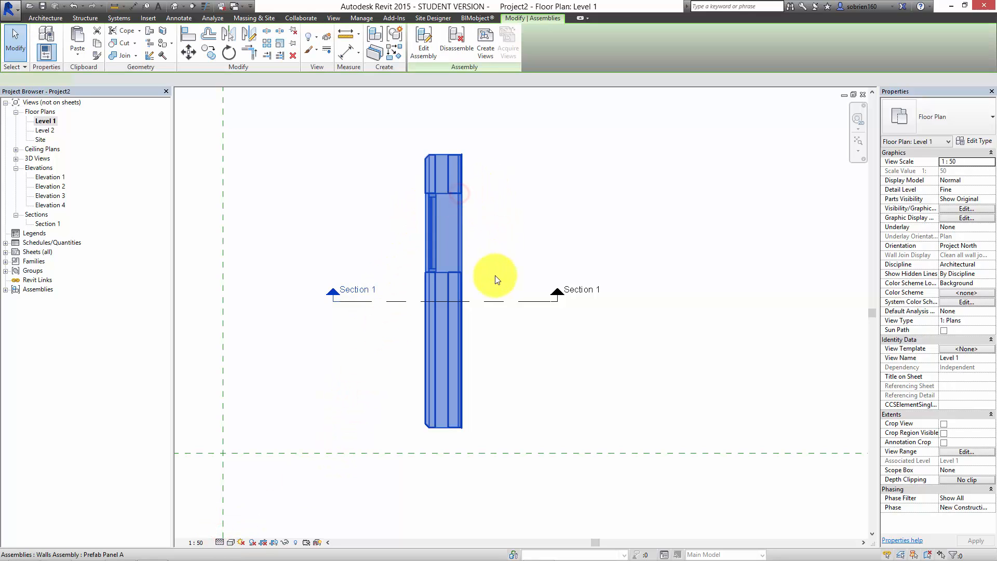
click(209, 52)
click(460, 428)
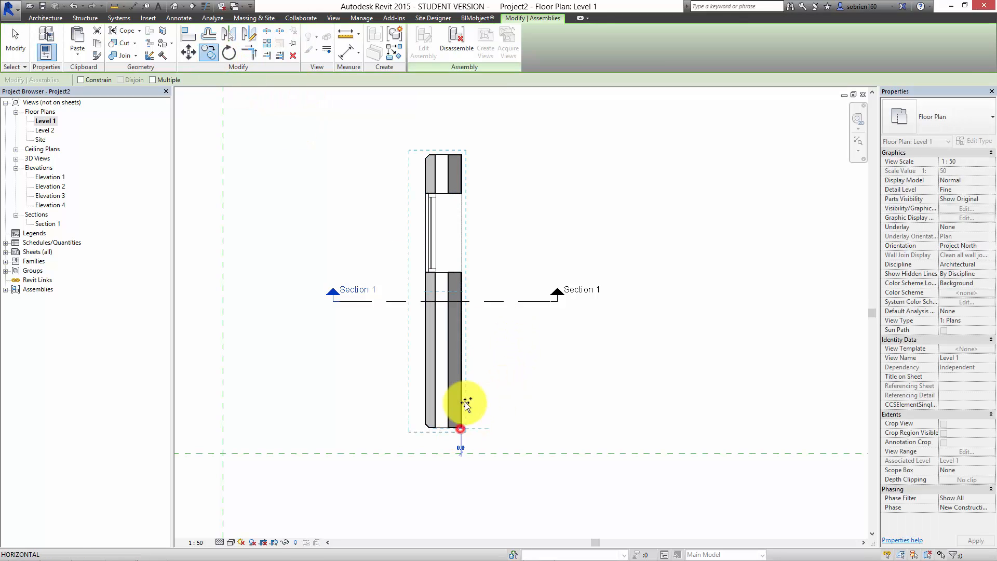
click(462, 154)
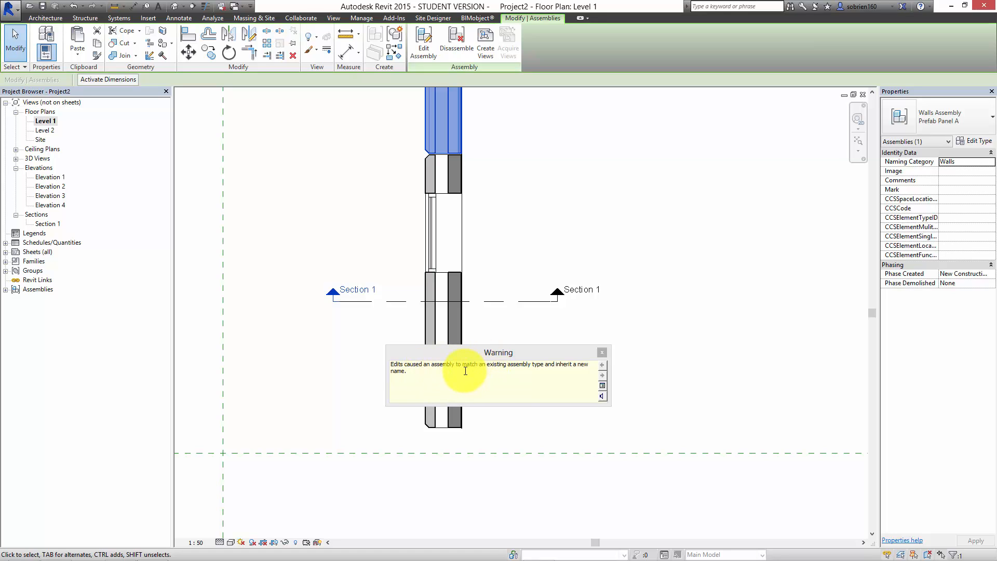
click(602, 352)
click(636, 349)
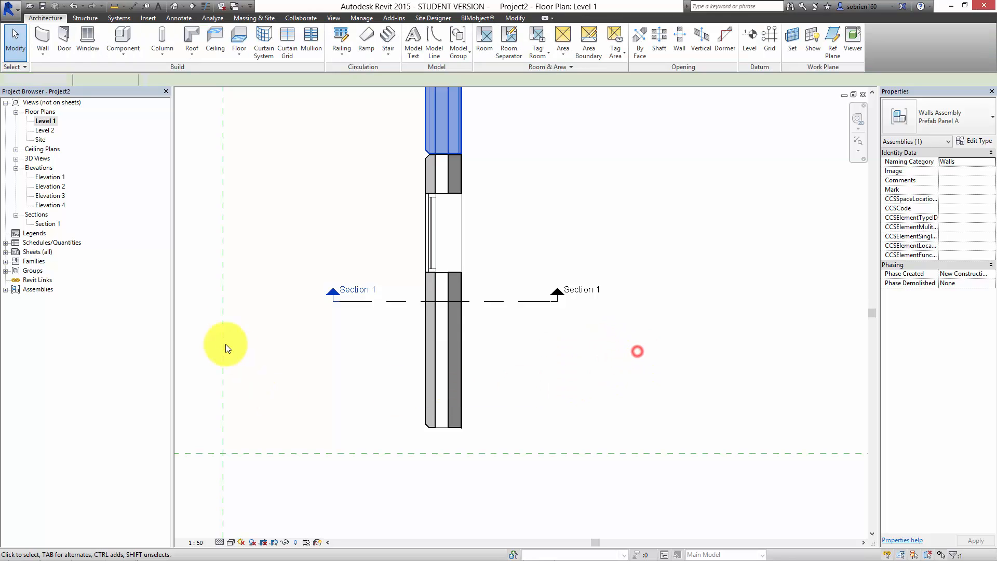
Set the Level 1 plan's scale to 1:20 to show the joint between the two panels with finer lines
click(389, 240)
scroll(452, 156, up, 6)
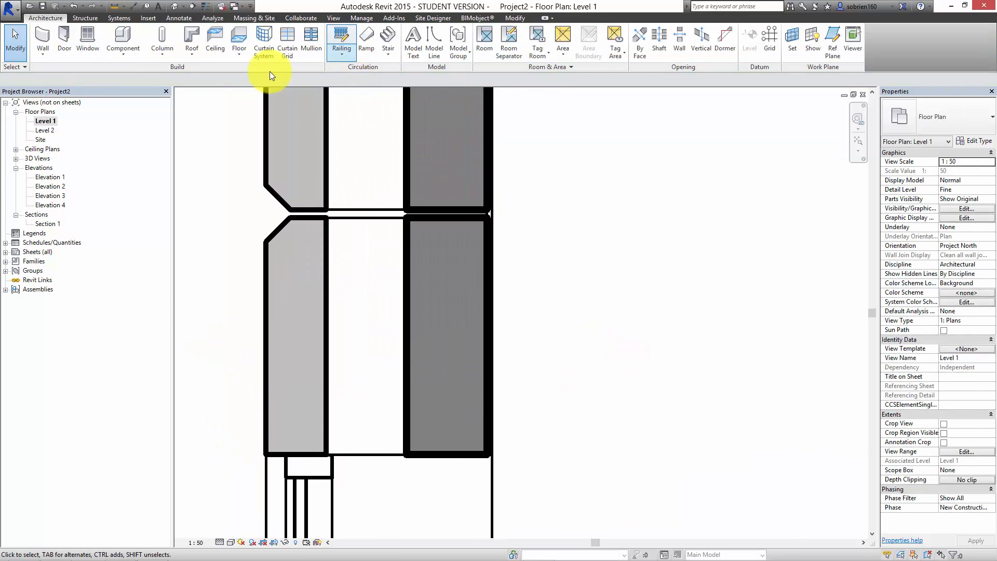
click(195, 542)
click(211, 435)
click(566, 348)
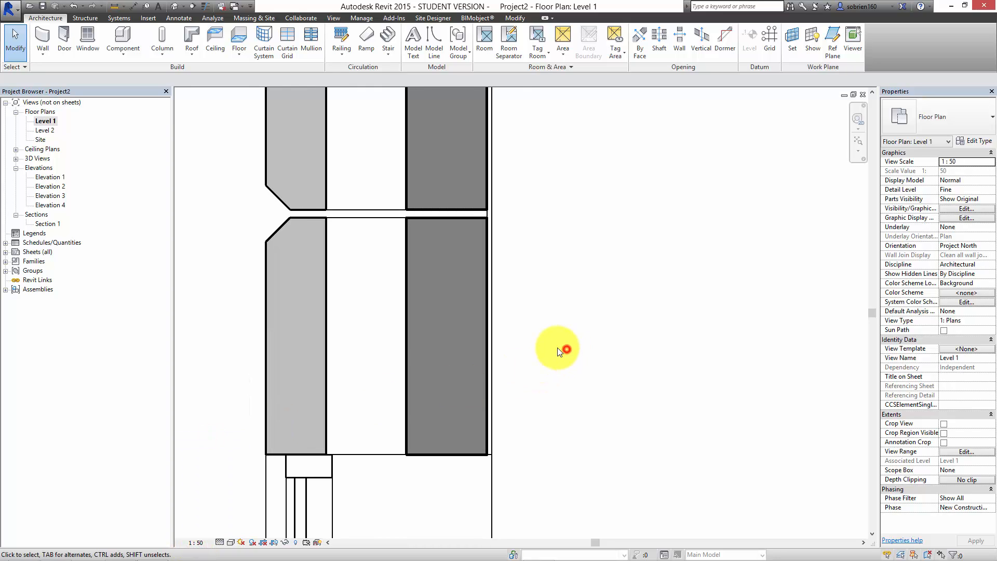
Examine the chamfered joint between the two panels in plan and open the 3D view of both
middle_drag(566, 349, 611, 332)
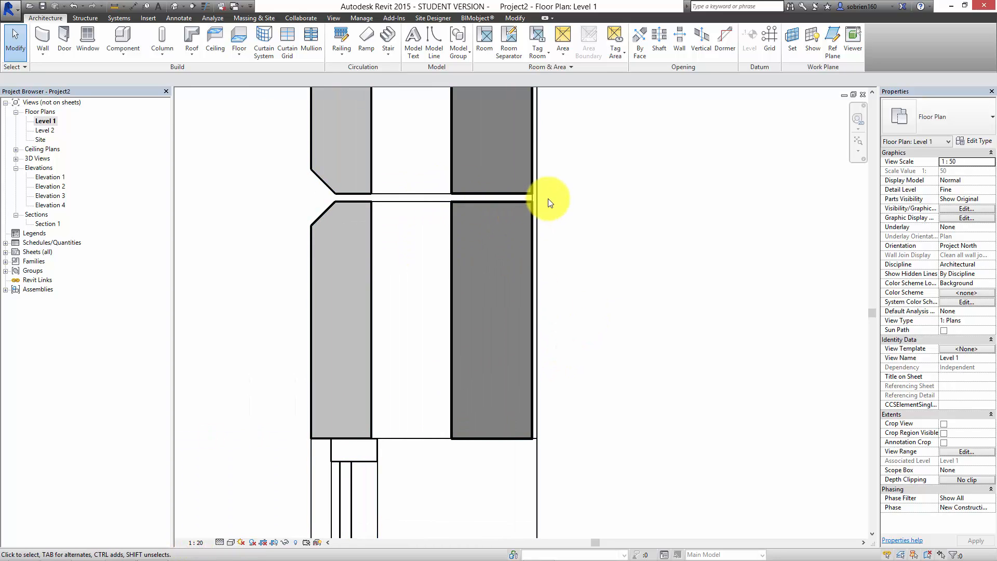
scroll(525, 194, up, 5)
scroll(633, 229, down, 5)
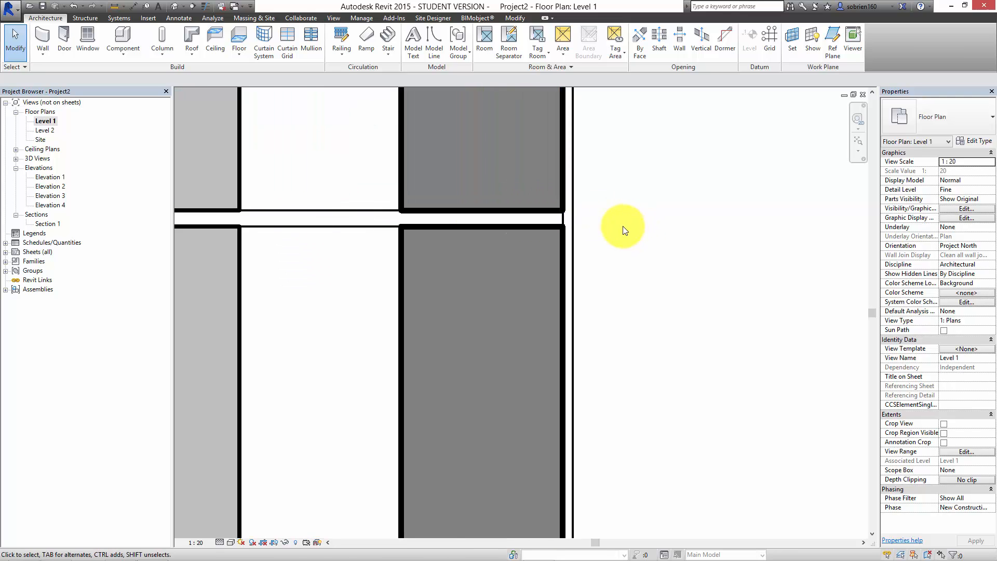
scroll(630, 289, down, 3)
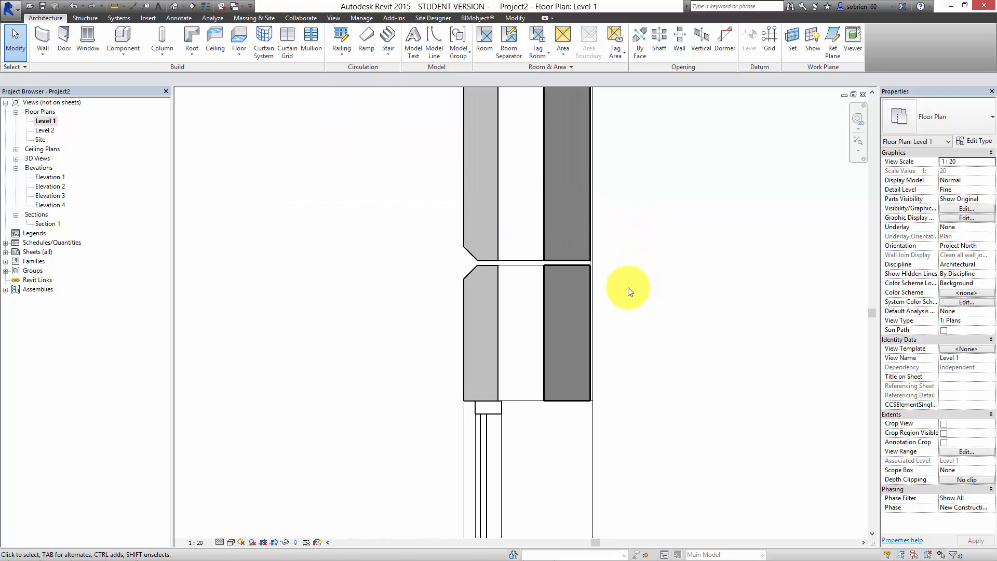
scroll(556, 264, up, 4)
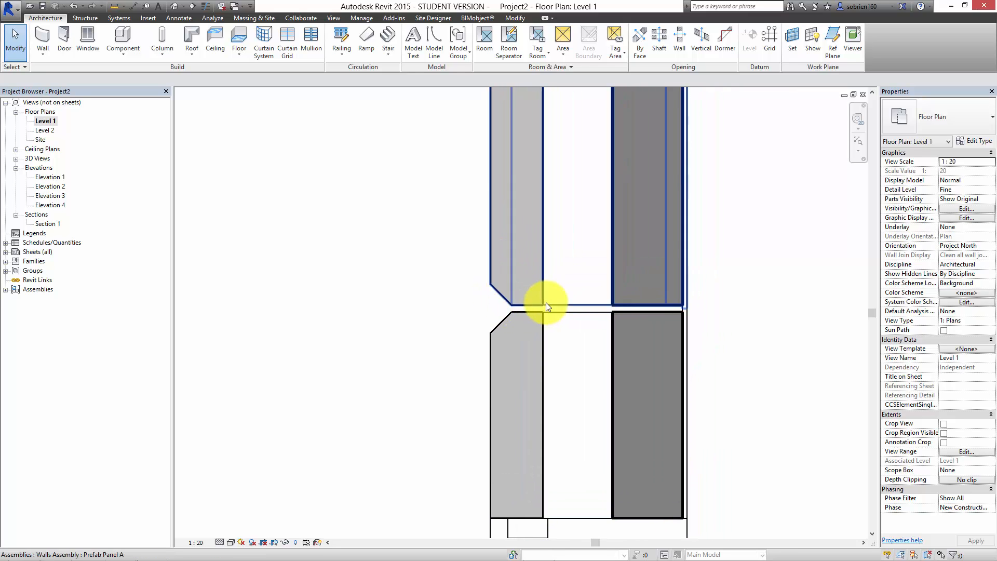
scroll(578, 320, down, 7)
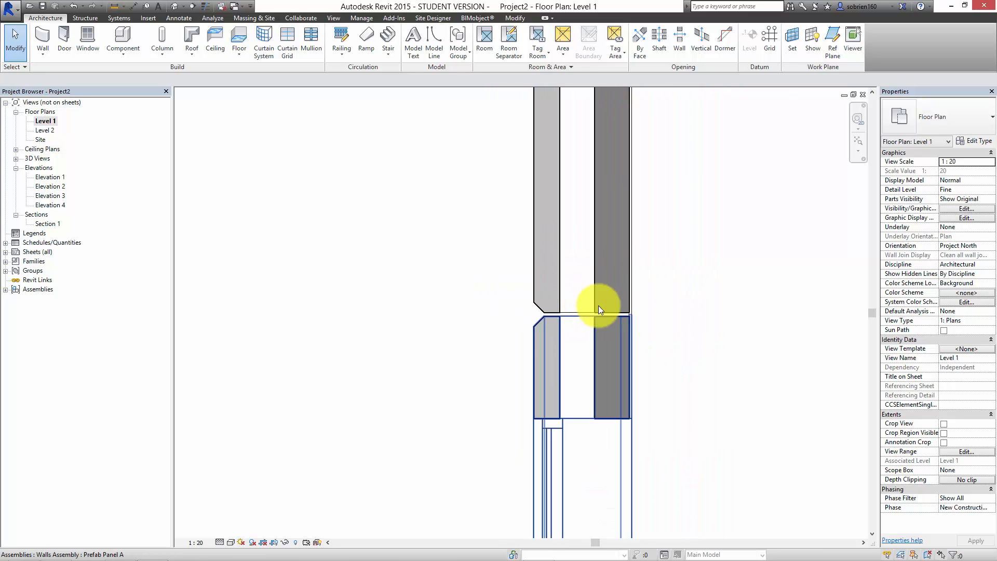
middle_drag(662, 352, 598, 292)
scroll(631, 317, down, 5)
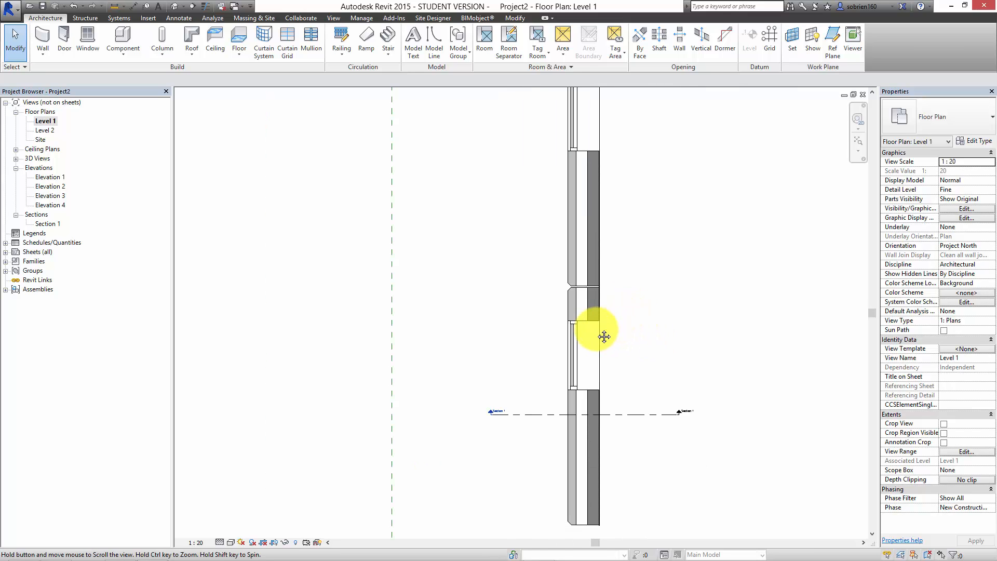
click(174, 6)
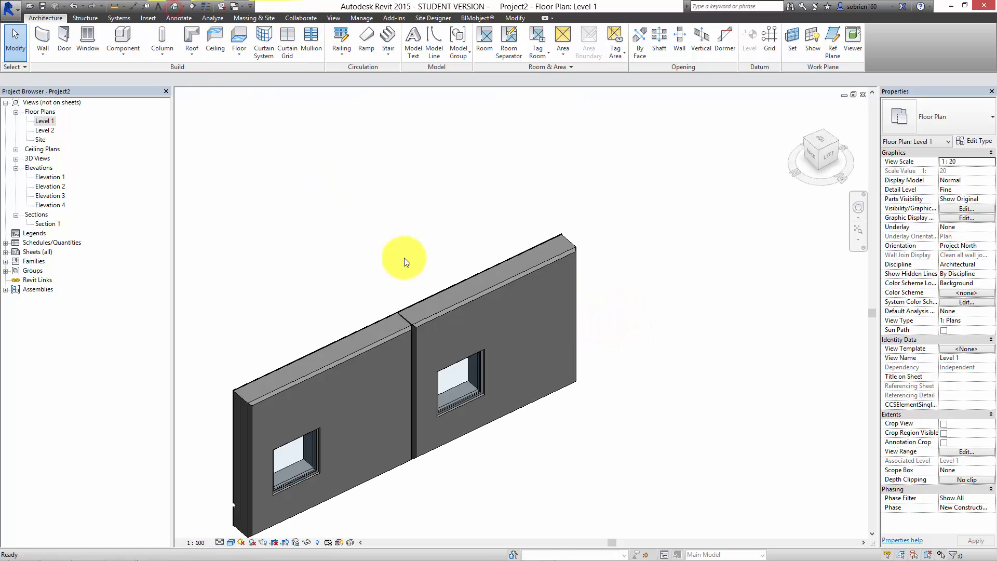
Place a vertical El Channel reveal on one panel's channelled face, between its outer end and the window
shift+middle_drag(639, 372, 717, 338)
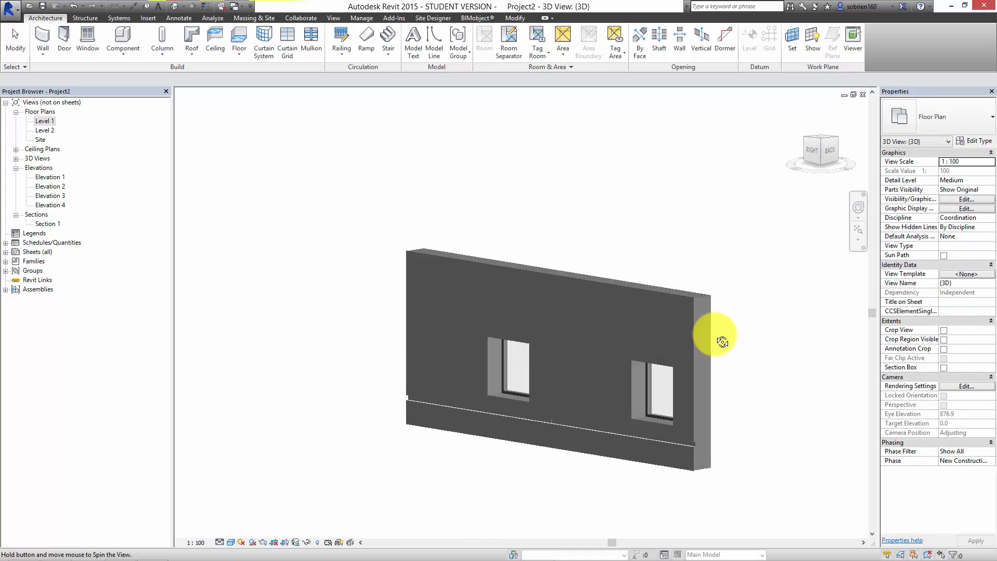
shift+middle_drag(498, 476, 388, 434)
scroll(452, 329, up, 3)
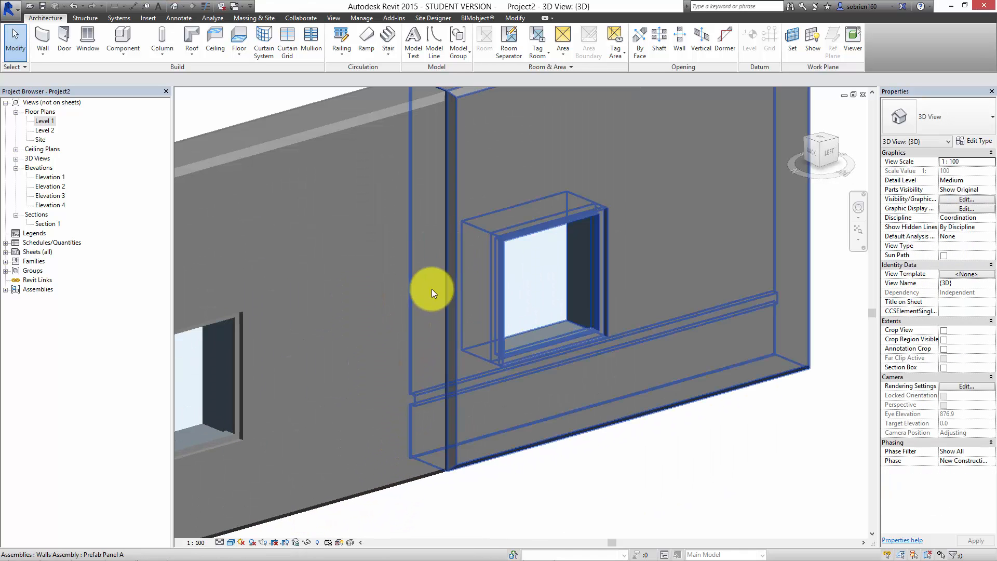
scroll(510, 343, up, 1)
scroll(509, 341, down, 4)
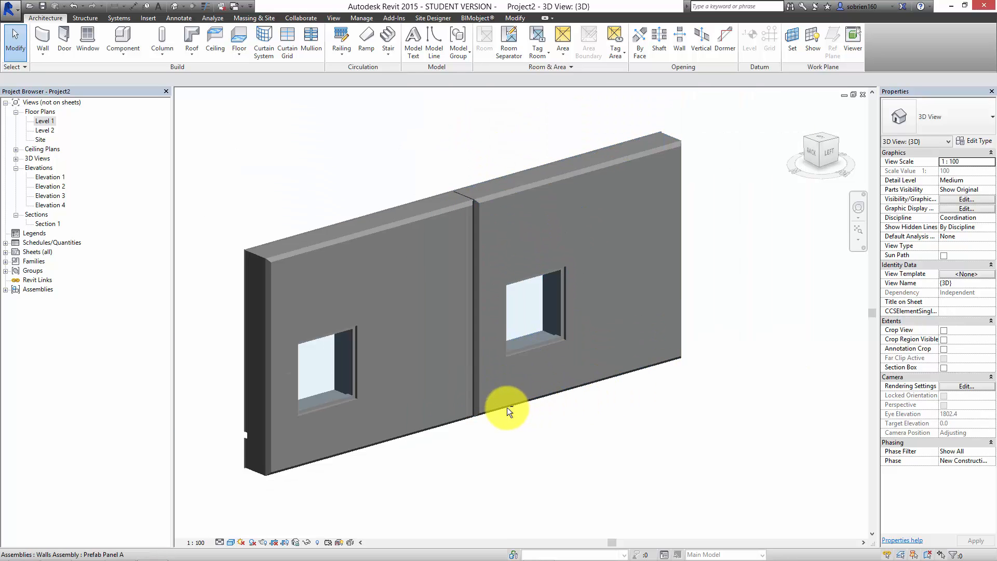
shift+middle_drag(535, 408, 480, 415)
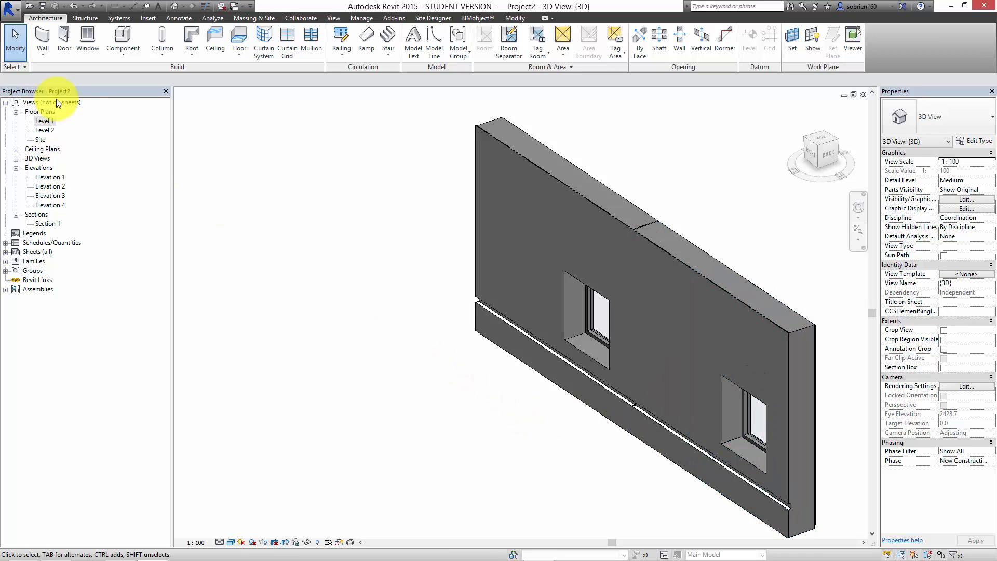
click(42, 57)
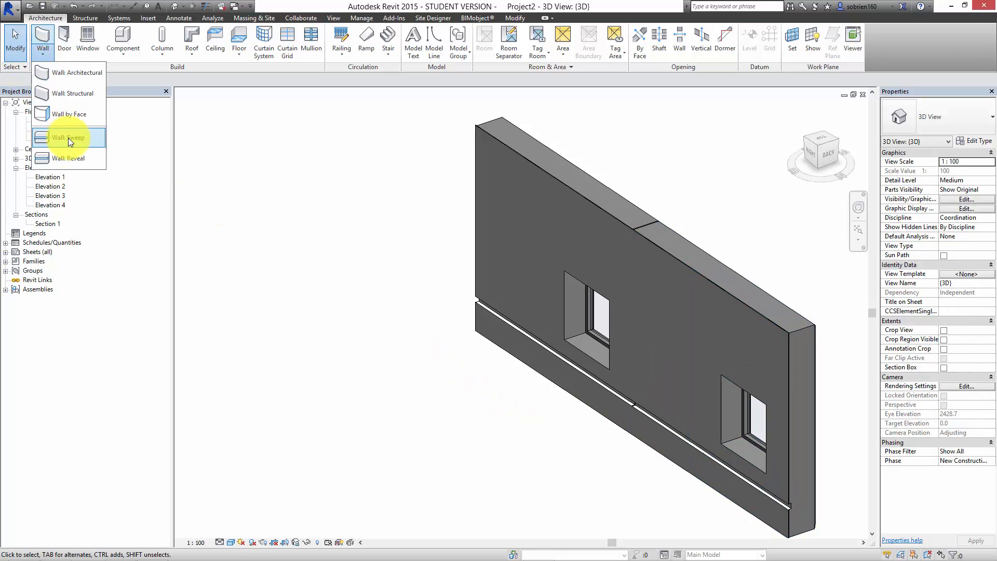
click(65, 158)
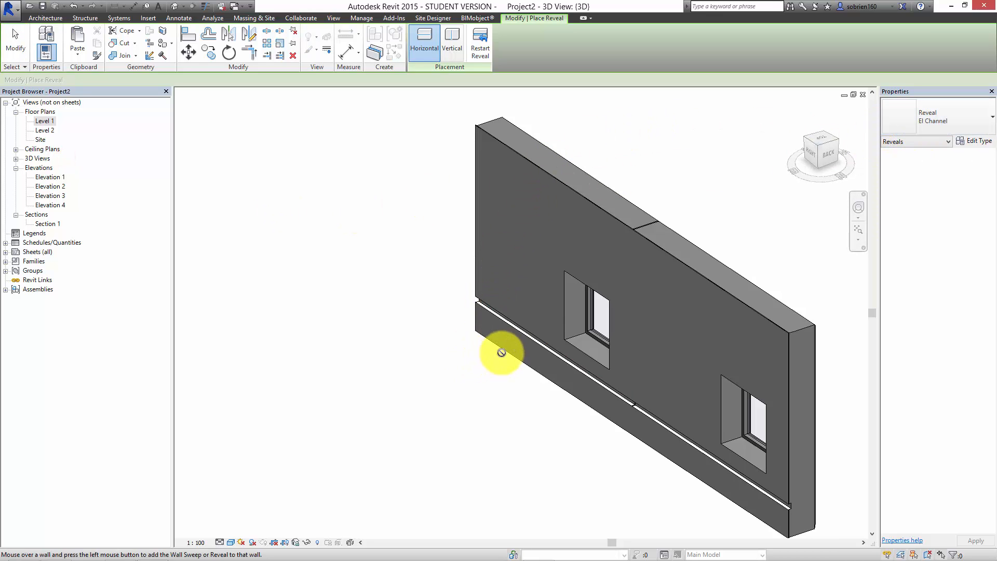
click(452, 51)
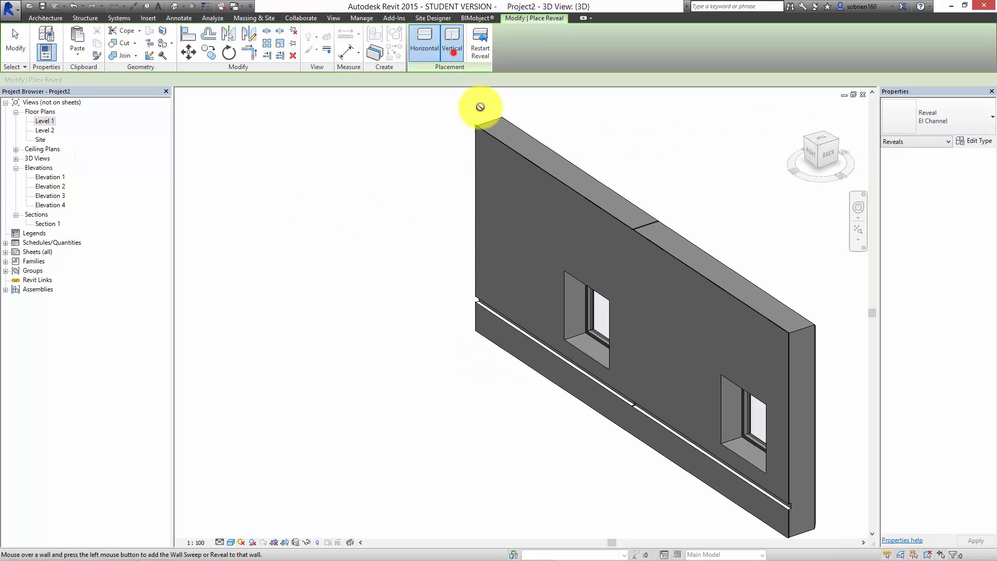
click(516, 357)
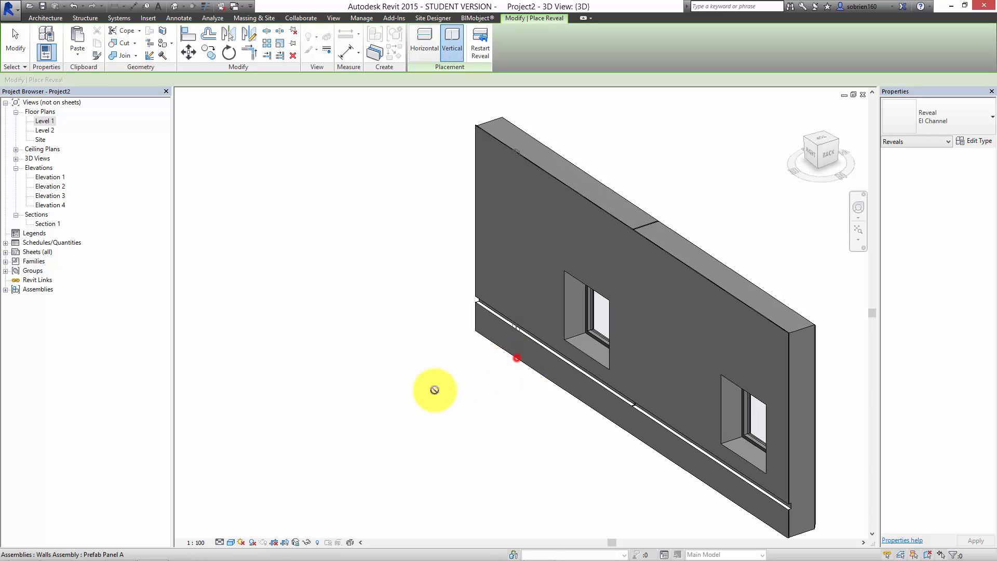
click(483, 381)
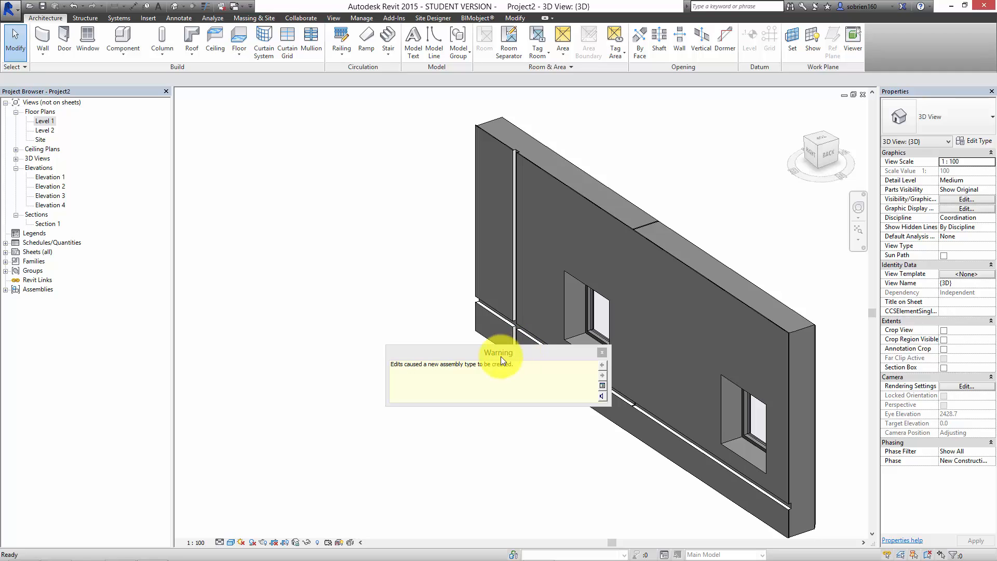
click(600, 352)
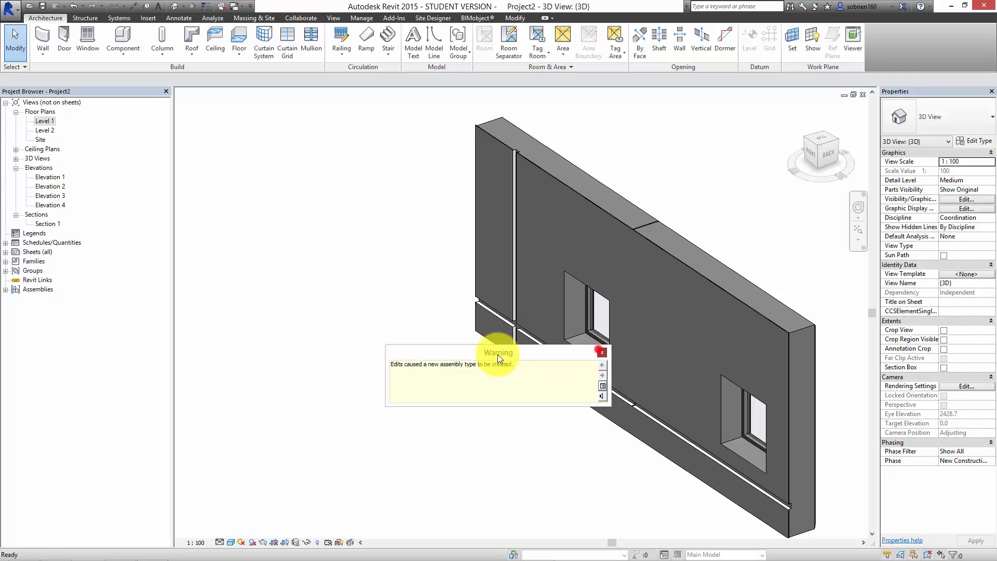
Expand the assemblies list and shorten the vertical reveal so its upper end stops at the horizontal channel
click(6, 289)
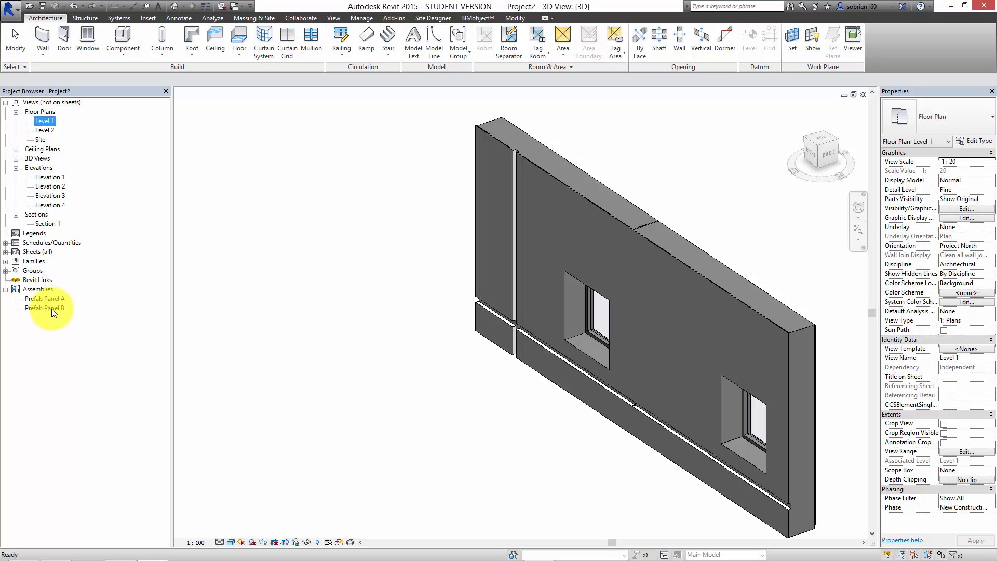
click(395, 336)
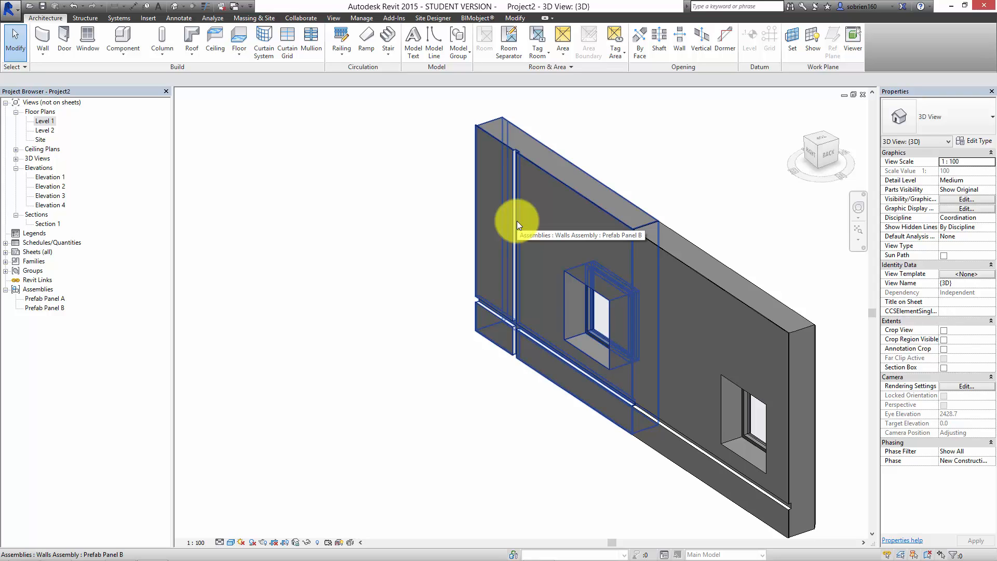
key(Tab)
key(Tab)
click(255, 416)
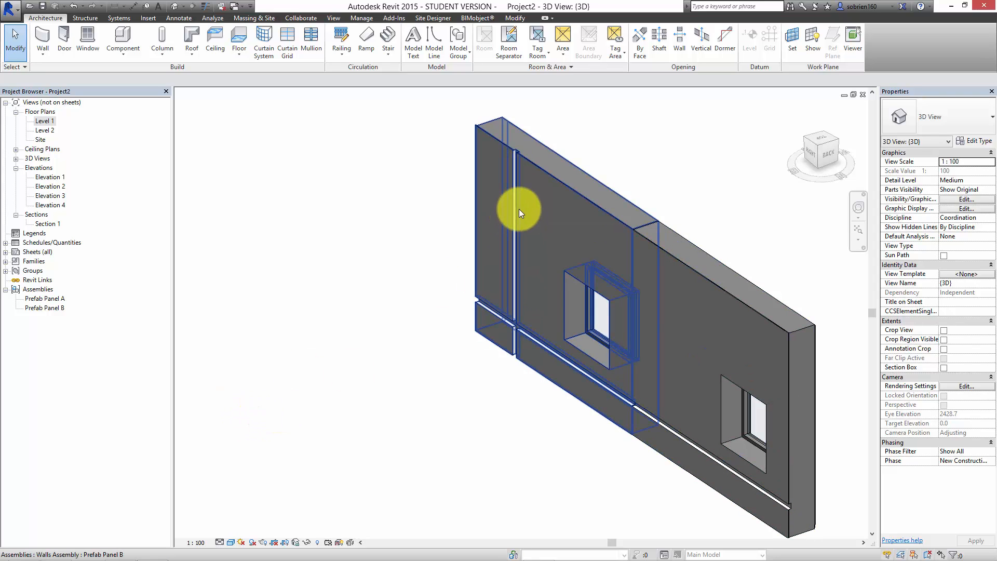
scroll(509, 398, up, 5)
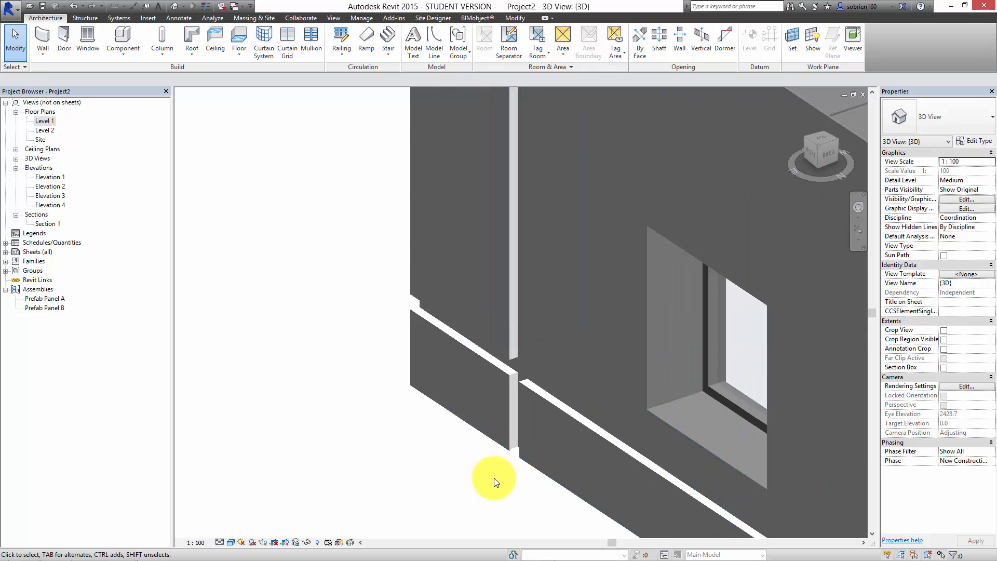
click(513, 456)
scroll(493, 461, down, 3)
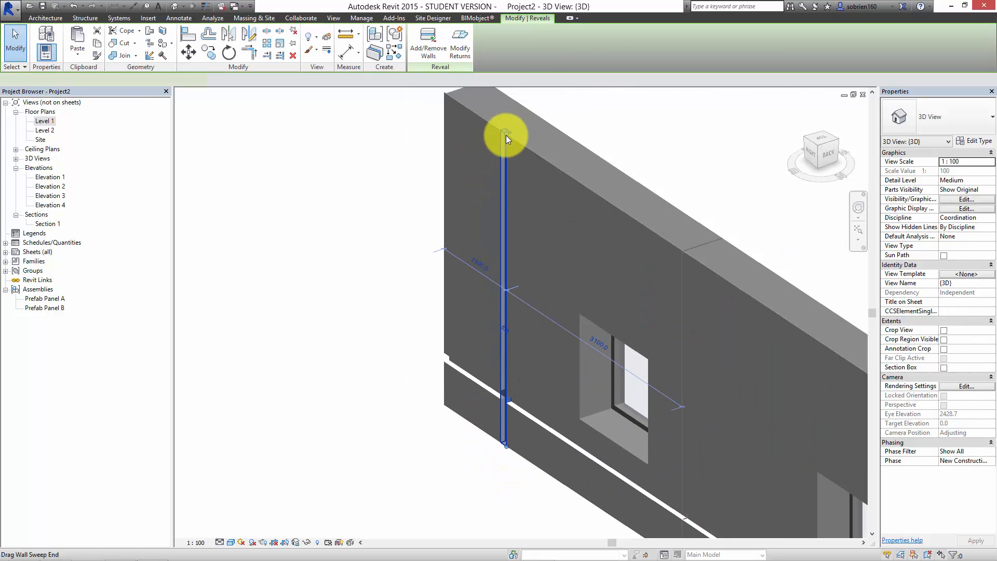
drag(505, 135, 508, 392)
click(369, 458)
Examine the two panels from both sides in 3D, identifying the assembly type of the panel with the vertical reveal
middle_drag(382, 437, 323, 380)
scroll(316, 340, down, 2)
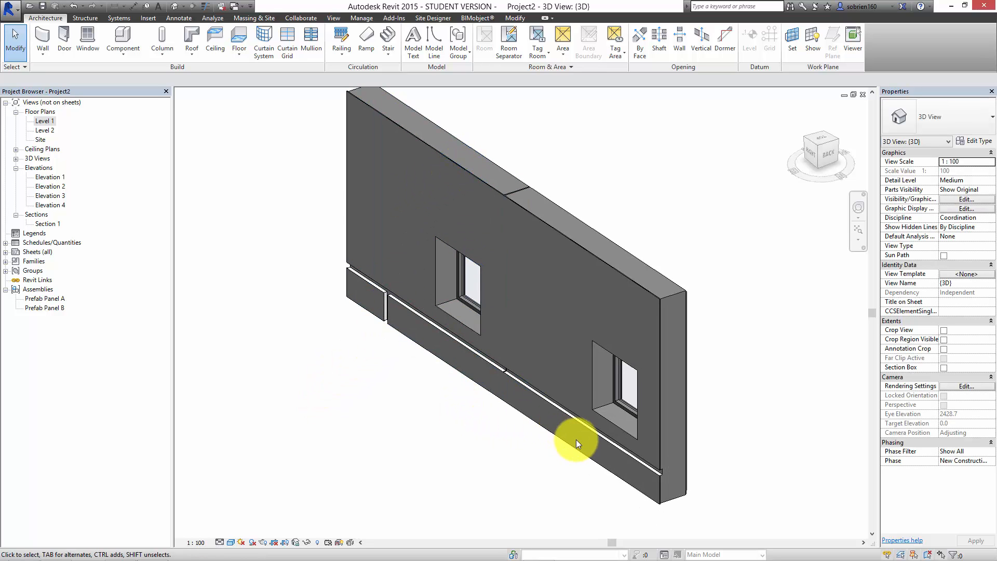
scroll(571, 454, down, 1)
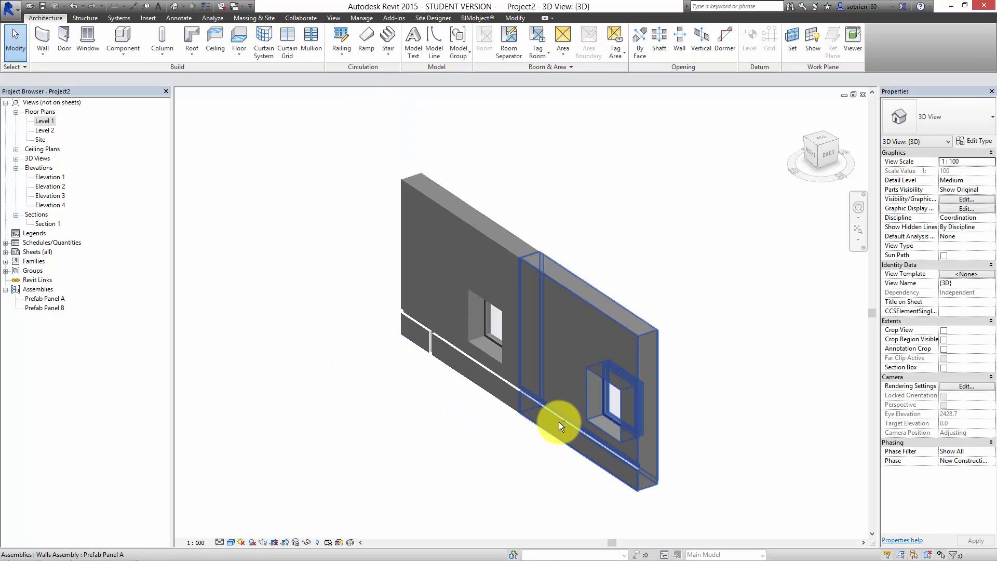
shift+middle_drag(559, 421, 608, 415)
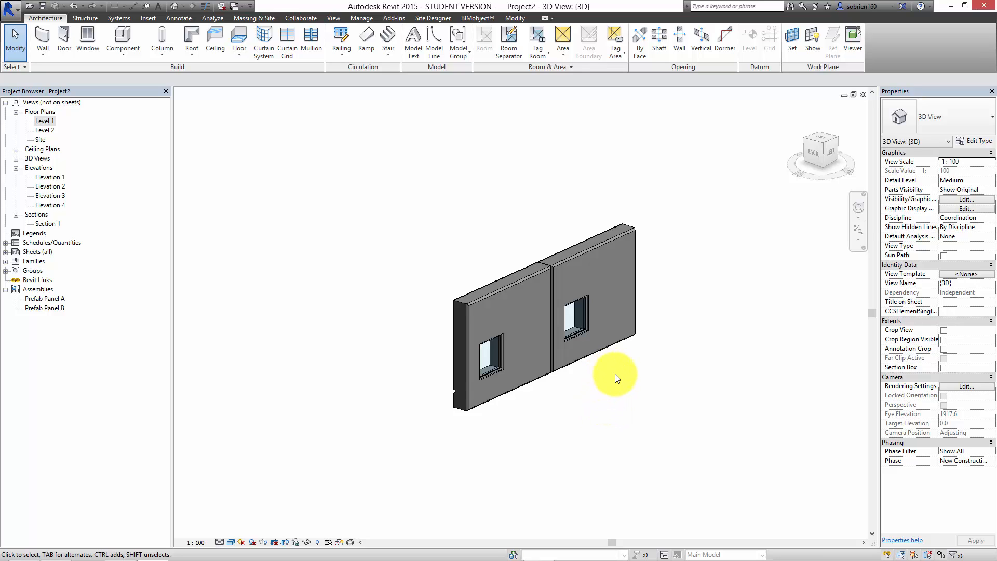
scroll(614, 373, up, 1)
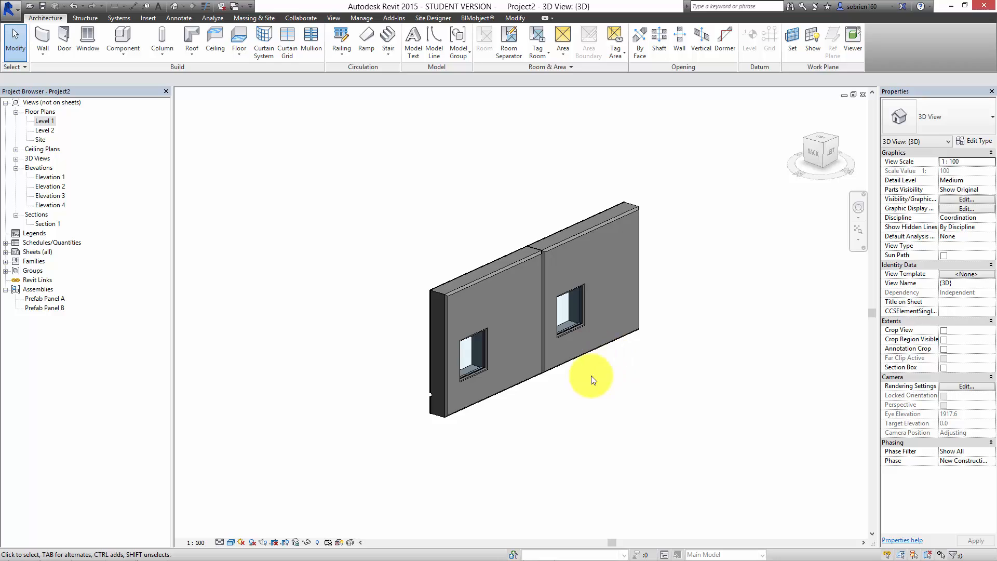
click(664, 437)
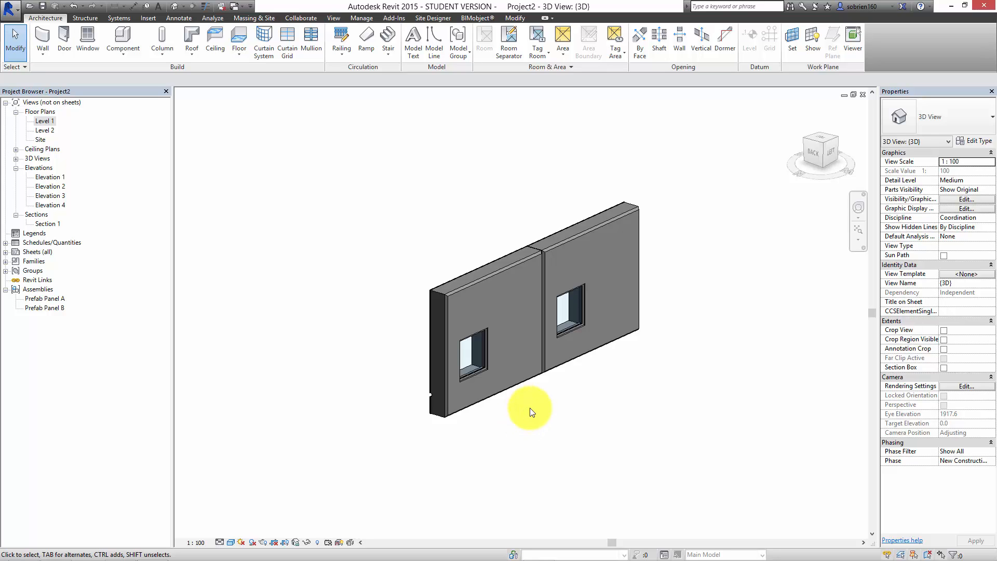
click(509, 413)
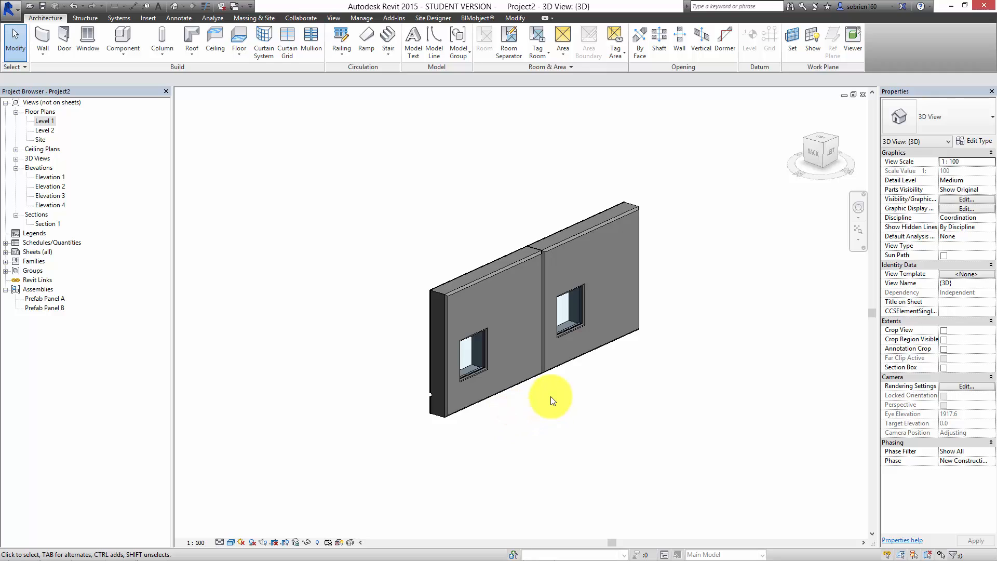
click(270, 332)
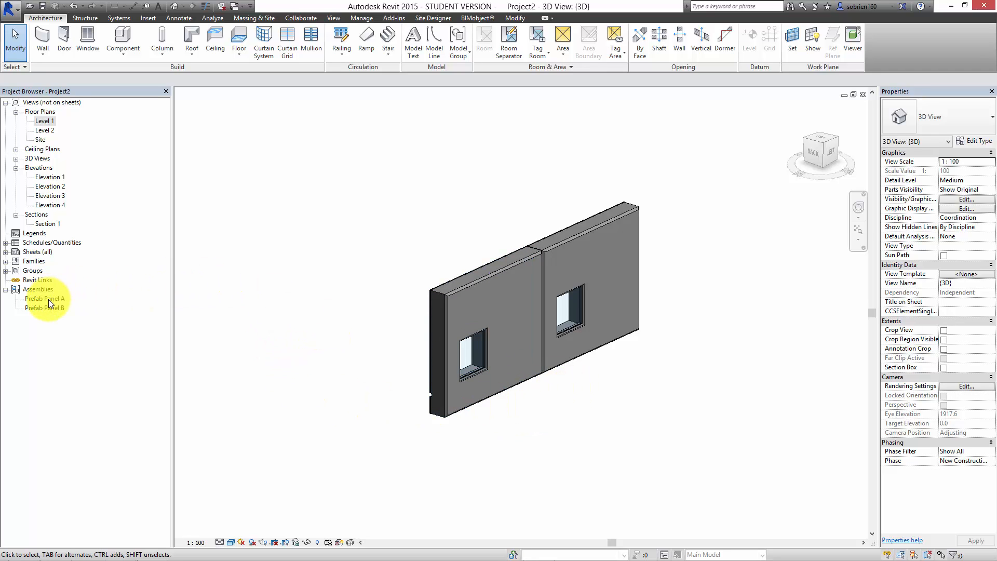
click(595, 226)
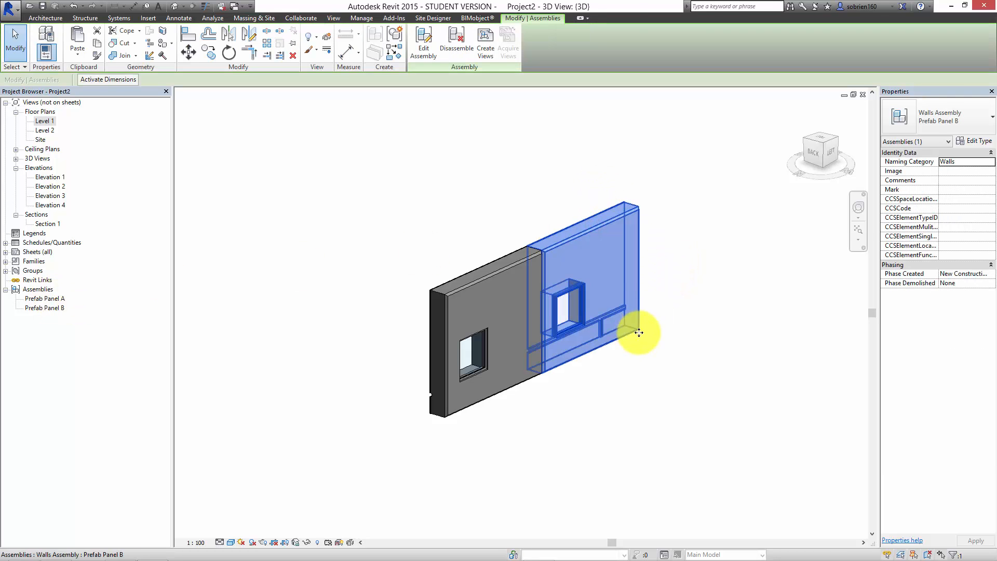
click(639, 364)
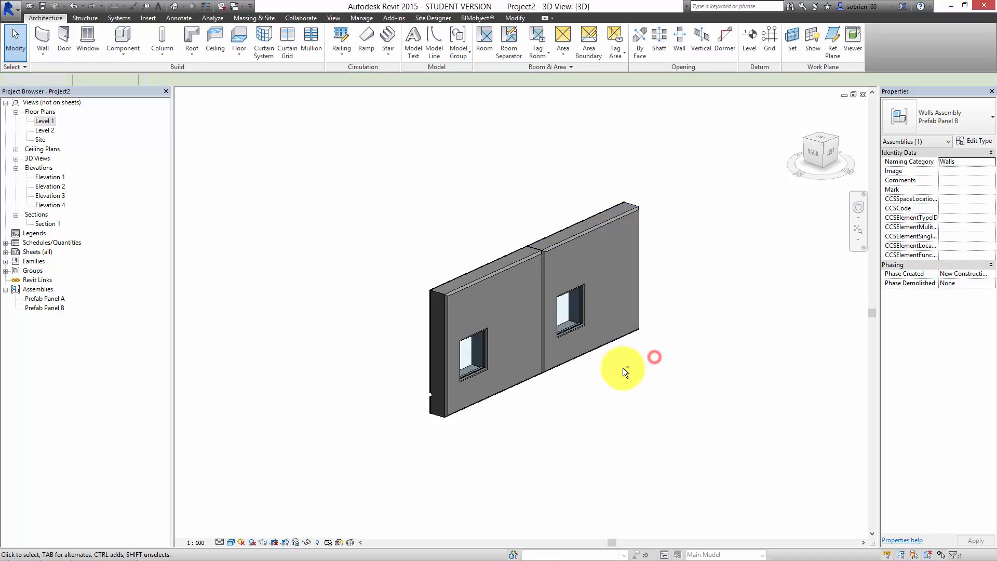
shift+middle_drag(625, 370, 492, 389)
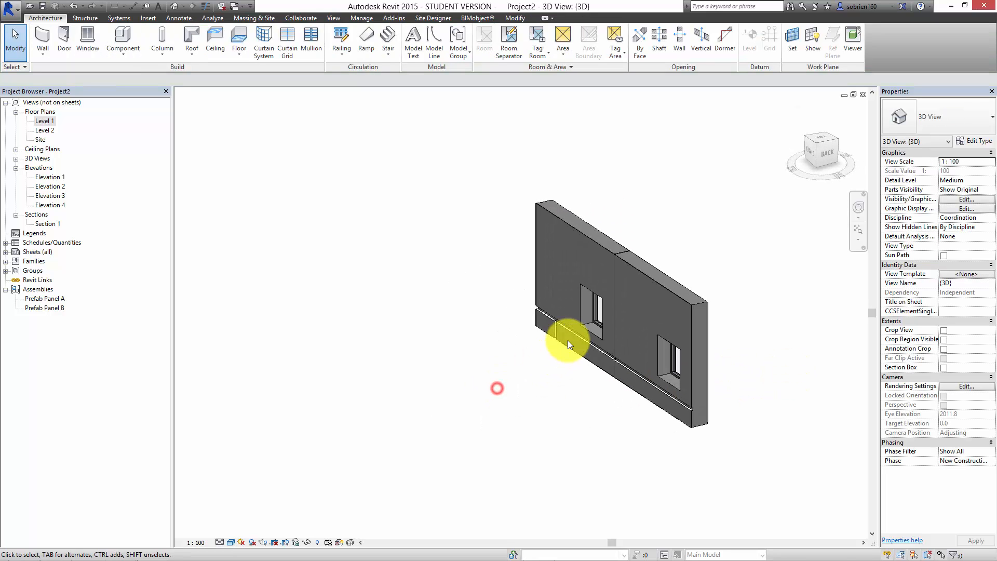
click(565, 345)
click(489, 389)
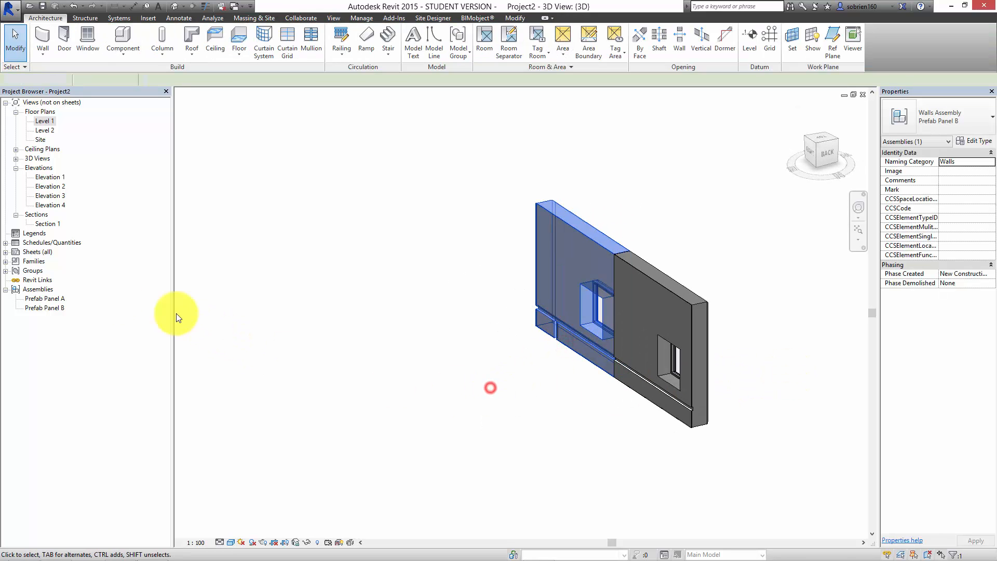
Create assembly views for Prefab Panel B at a scale of 1:50
right_click(39, 299)
click(28, 310)
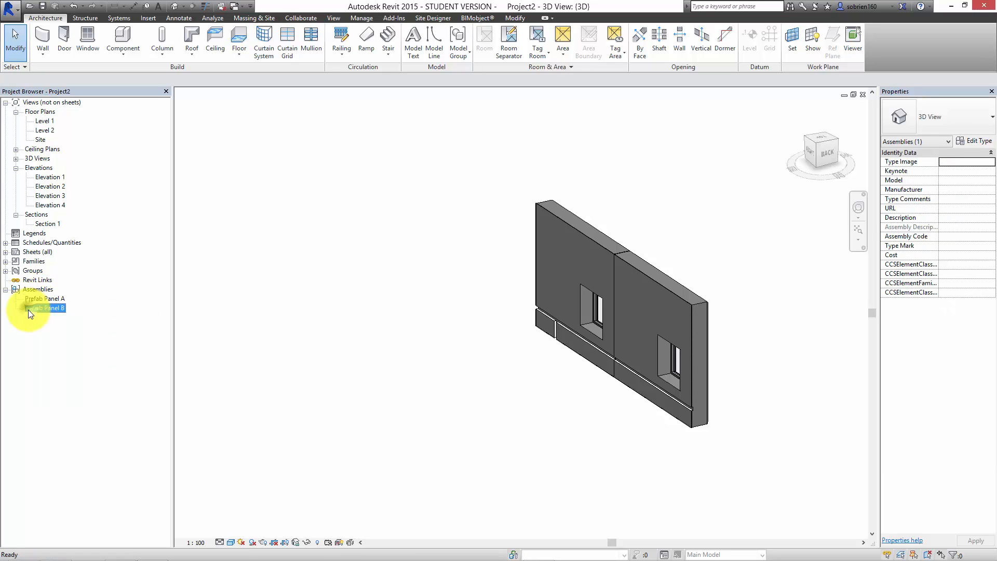
right_click(28, 310)
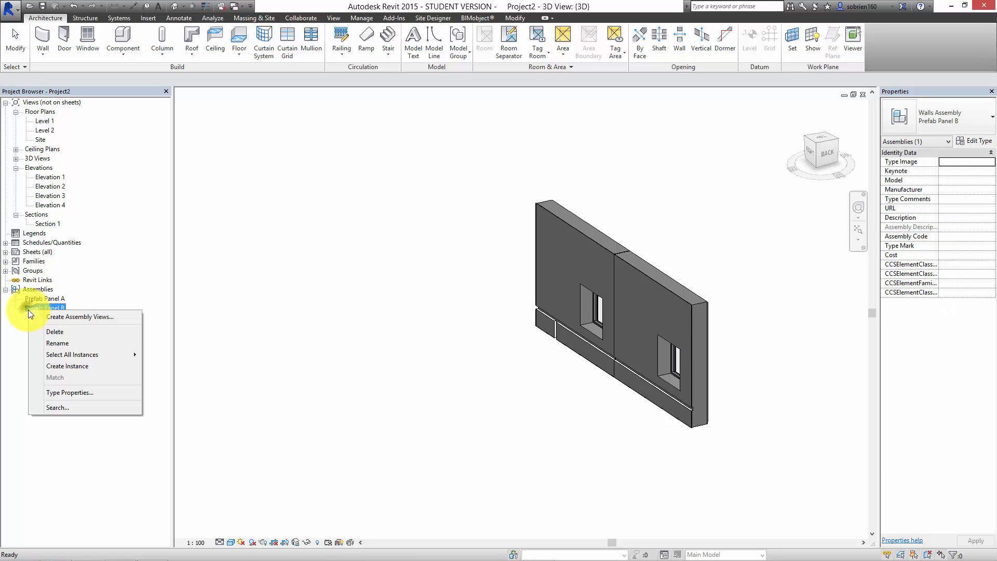
click(59, 315)
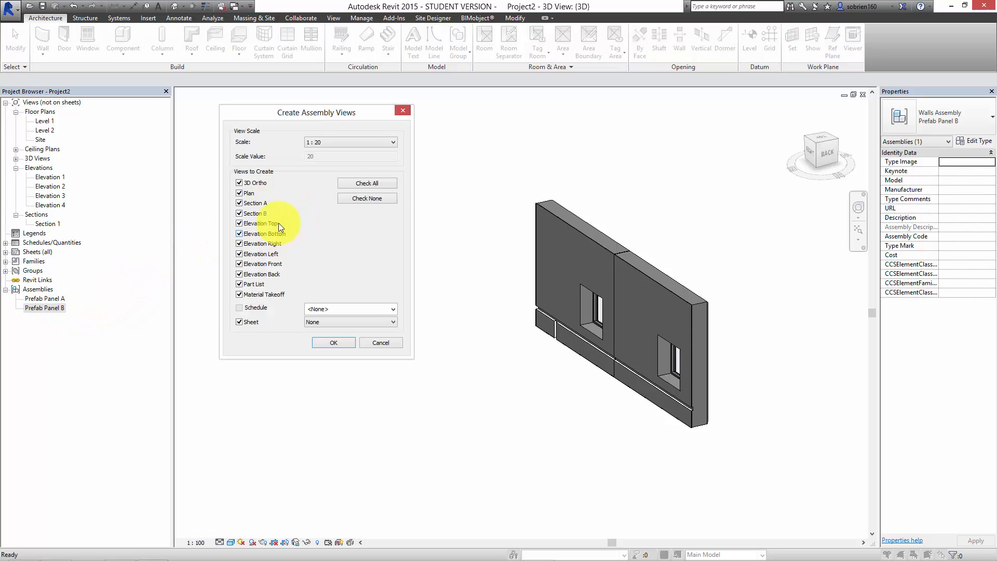
click(341, 139)
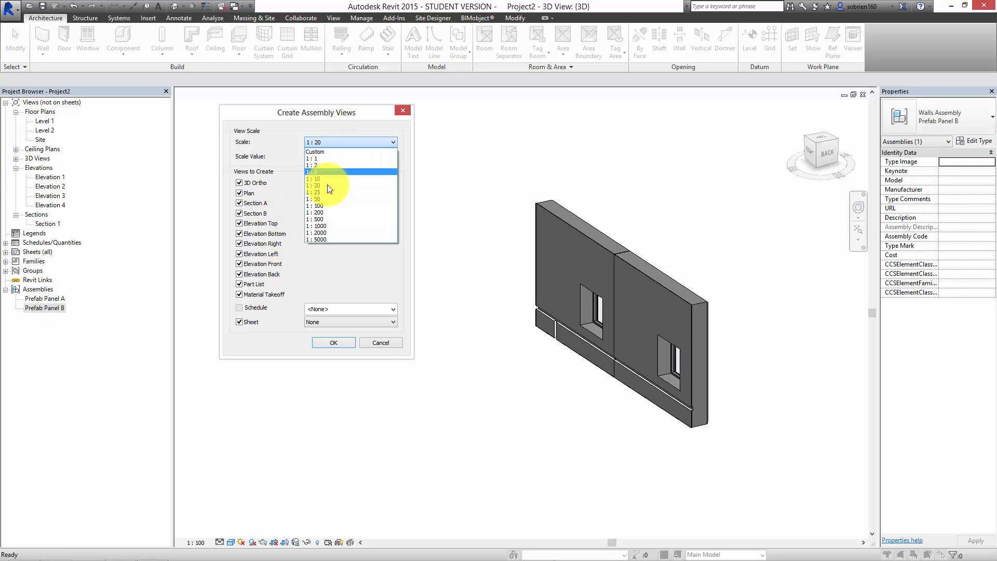
click(323, 198)
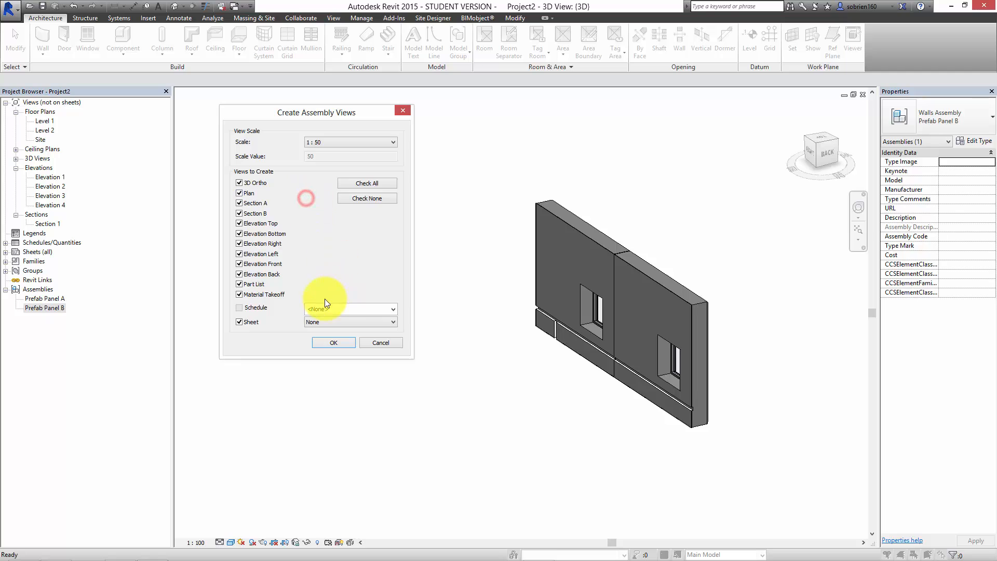
click(300, 283)
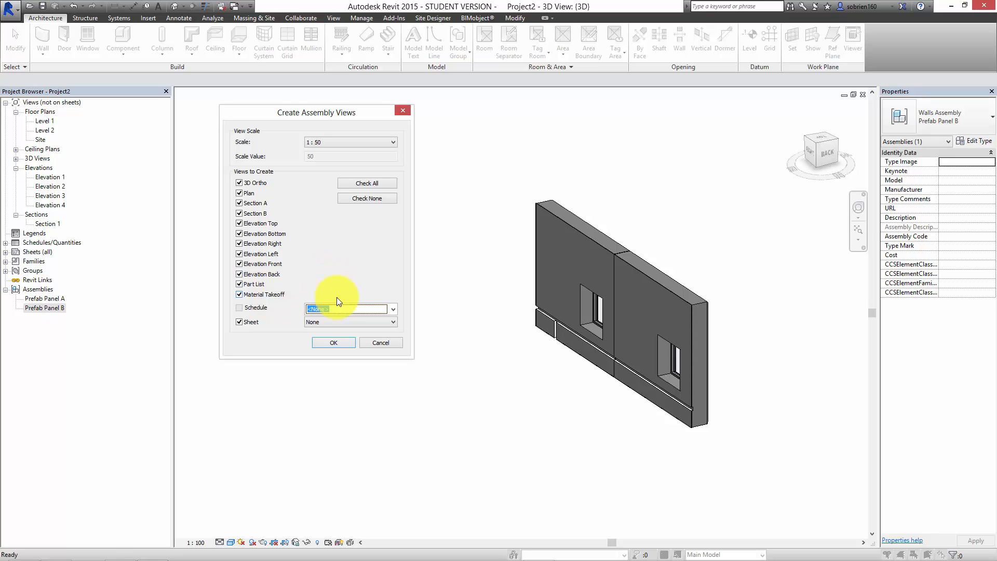
Create Prefab Panel B's assembly views, including the Window Schedule and a sheet based on the loaded A3 metric_KEA_2014.rfa title block
click(393, 309)
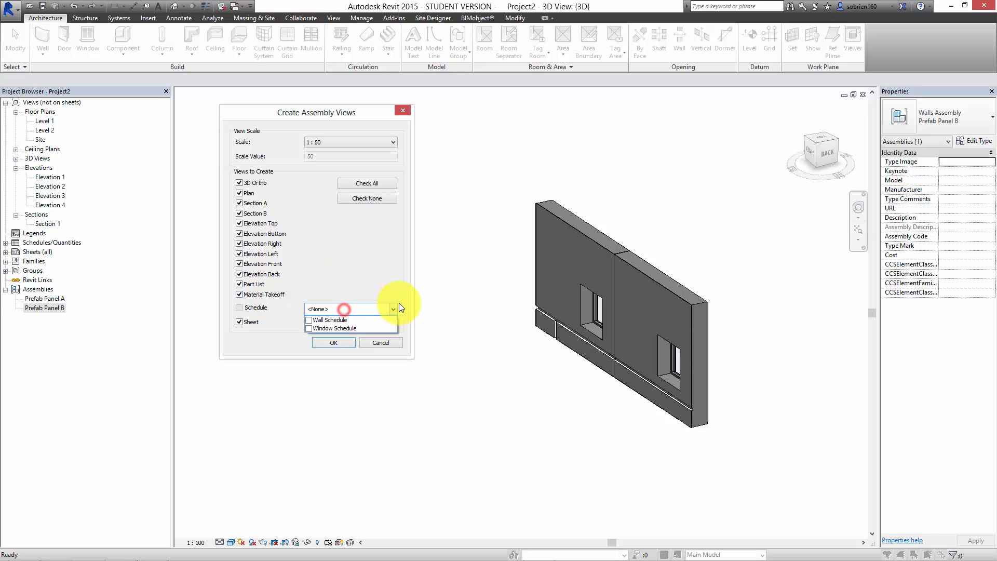
click(311, 328)
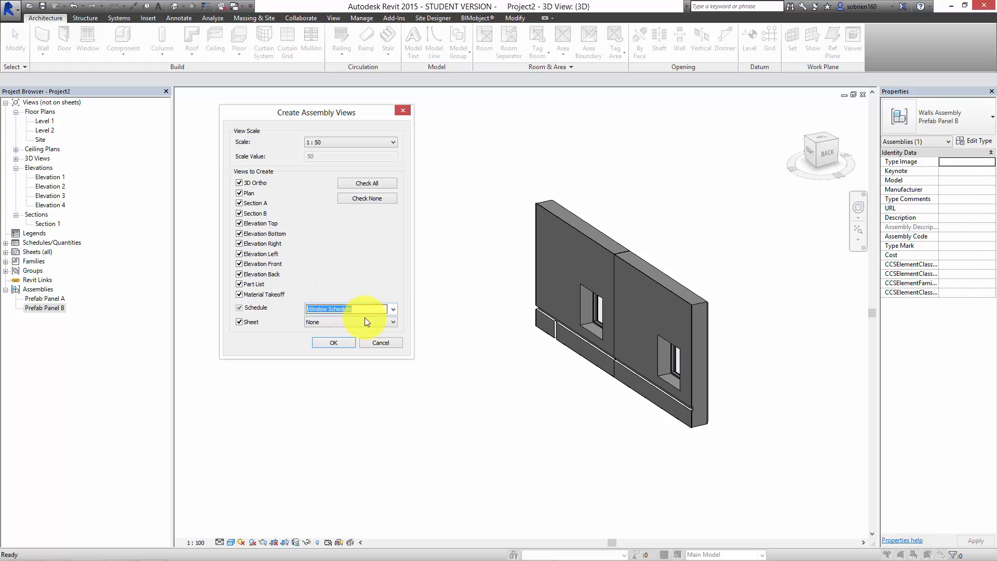
click(389, 323)
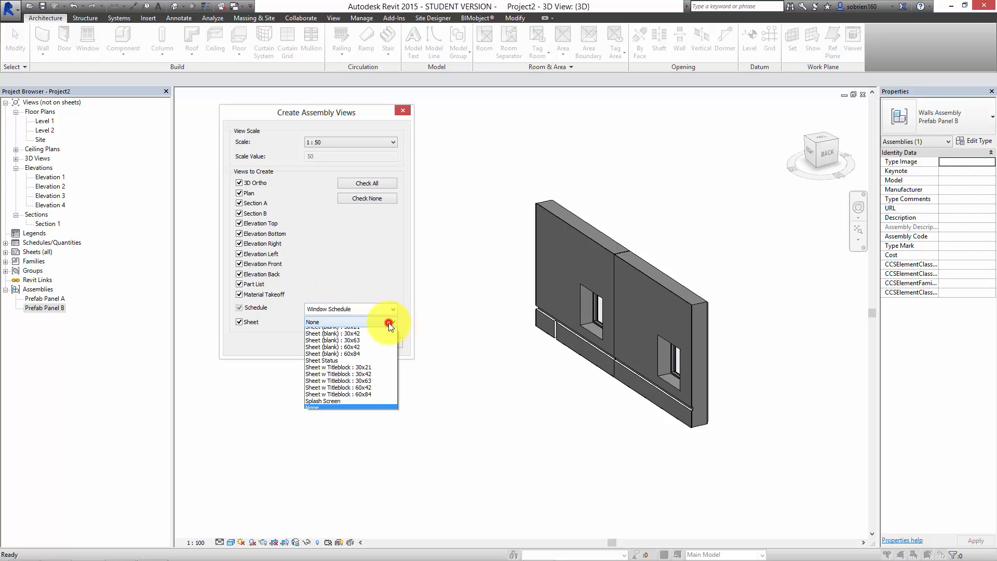
click(315, 420)
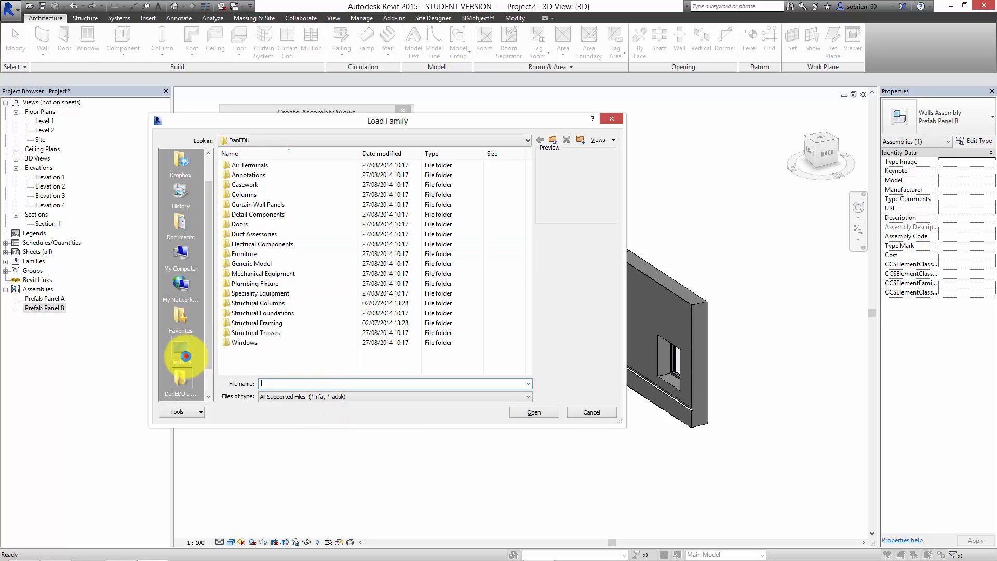
click(182, 347)
double_click(255, 213)
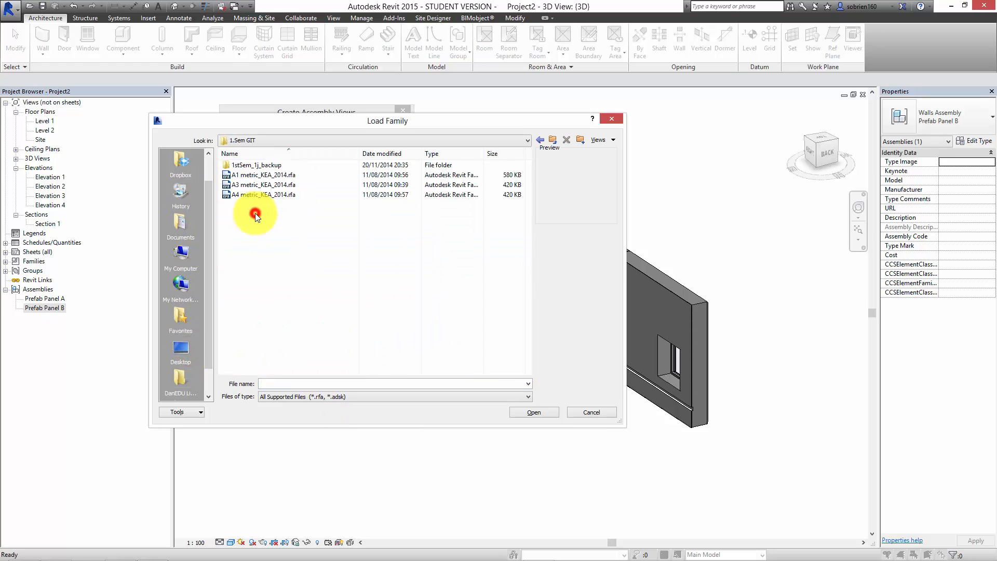
click(248, 195)
double_click(246, 185)
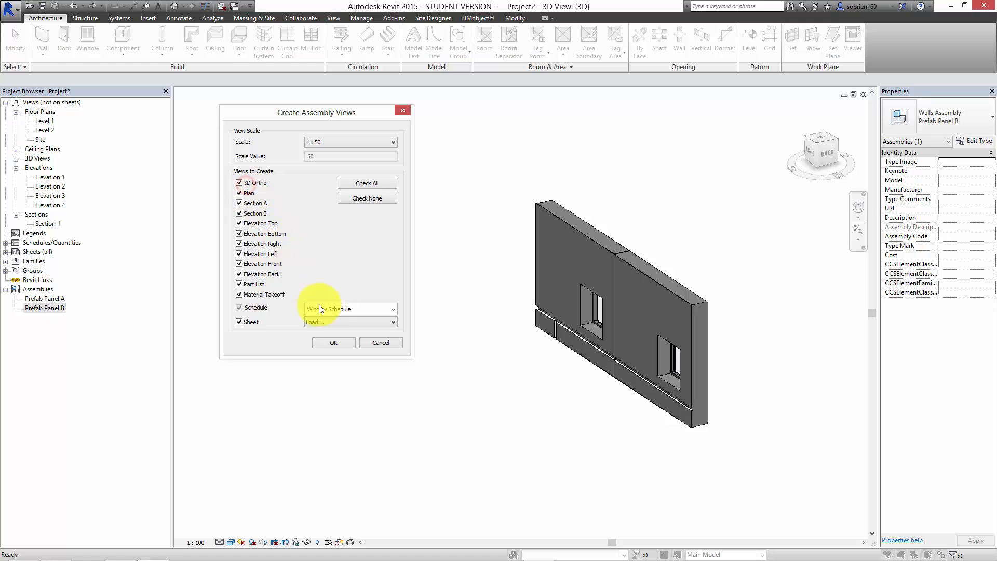
click(335, 341)
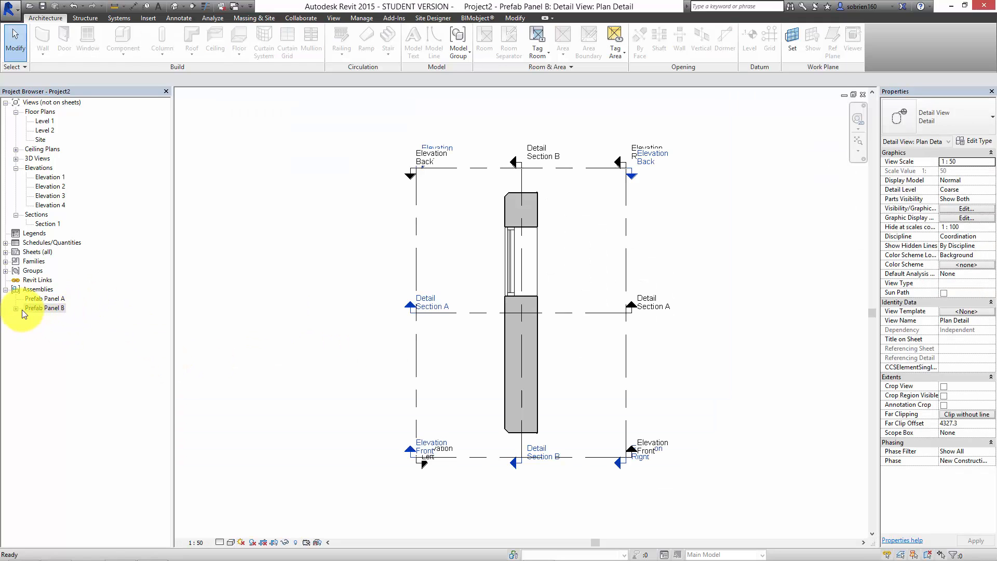
List the views under Prefab Panel B and set the Plan Detail view's detail level to Fine
click(16, 308)
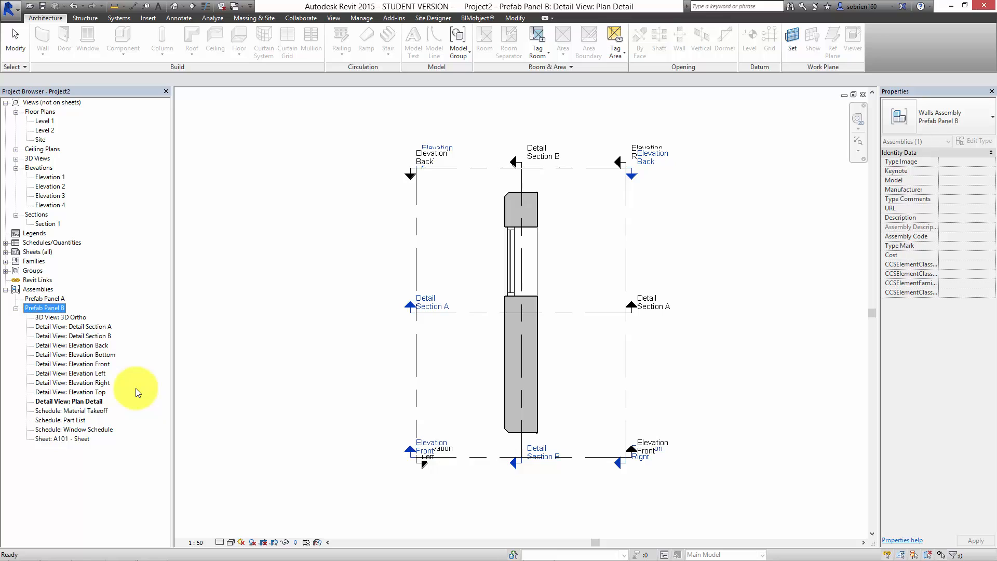
click(255, 414)
click(219, 542)
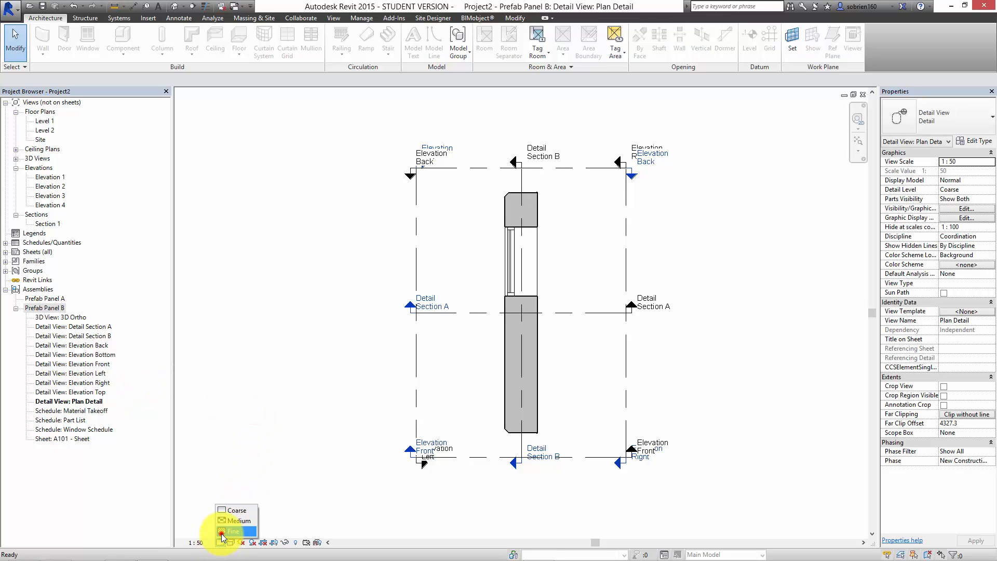
click(221, 535)
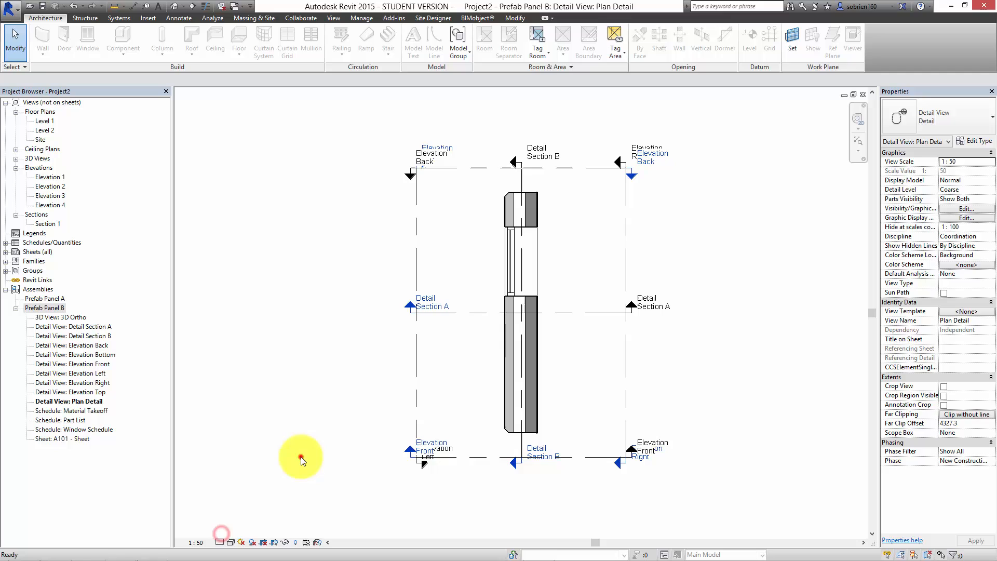
Open Prefab Panel B's sheet A101 and place the Plan Detail view near the middle of it
double_click(77, 439)
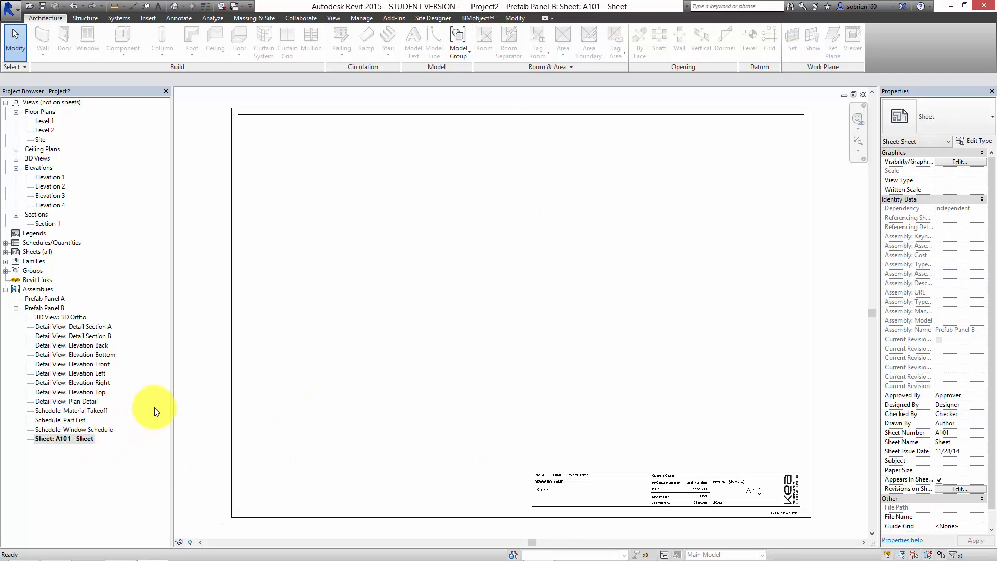
click(94, 346)
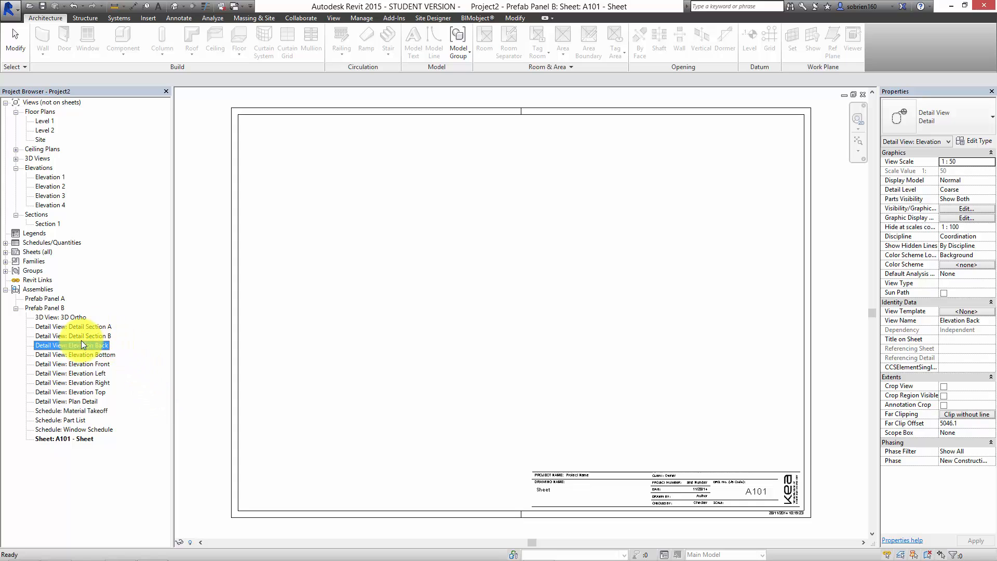
click(80, 400)
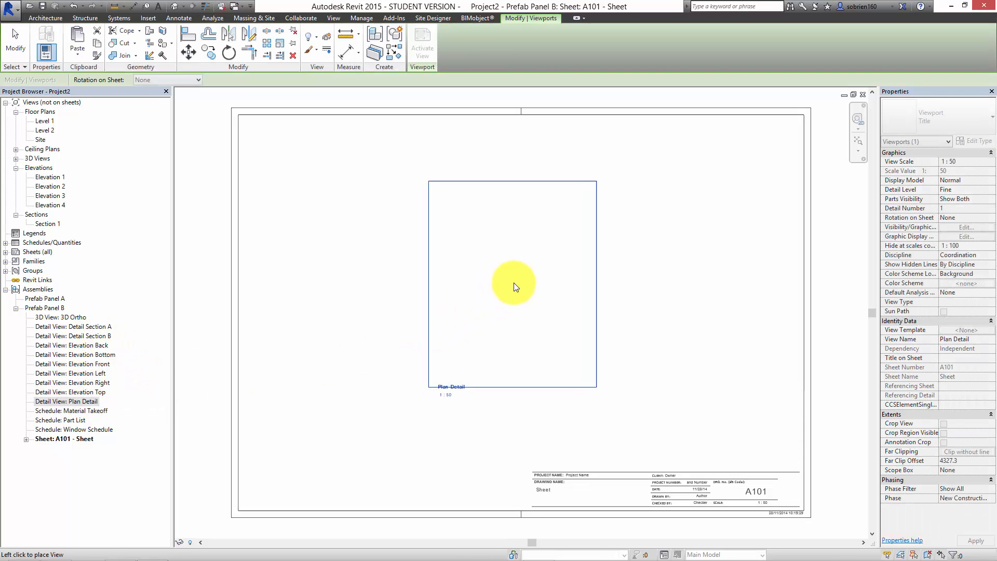
click(513, 283)
click(361, 410)
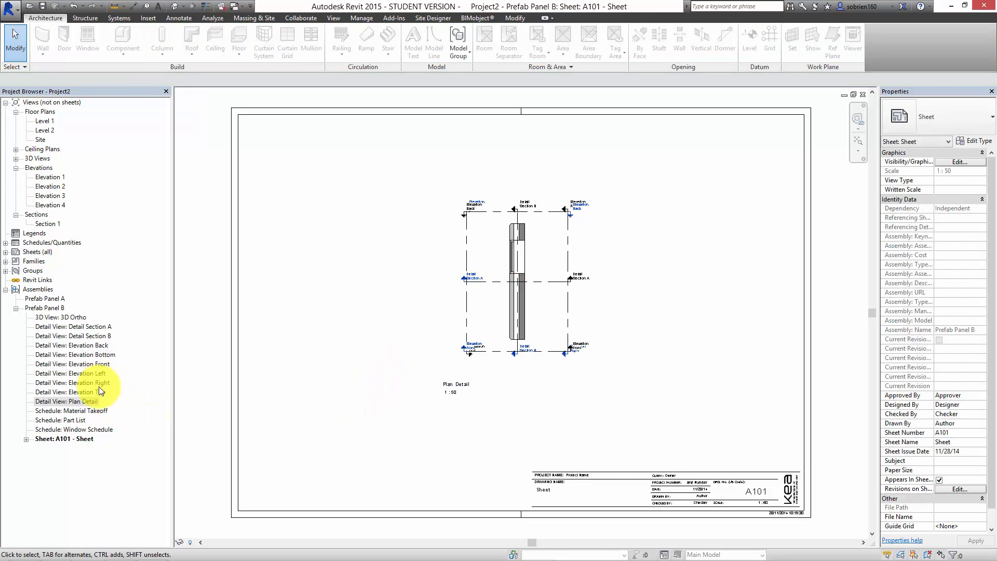
Place the Elevation Right view to the left of Plan Detail on the sheet, and the Elevation Left view above it
drag(99, 384, 378, 308)
click(347, 311)
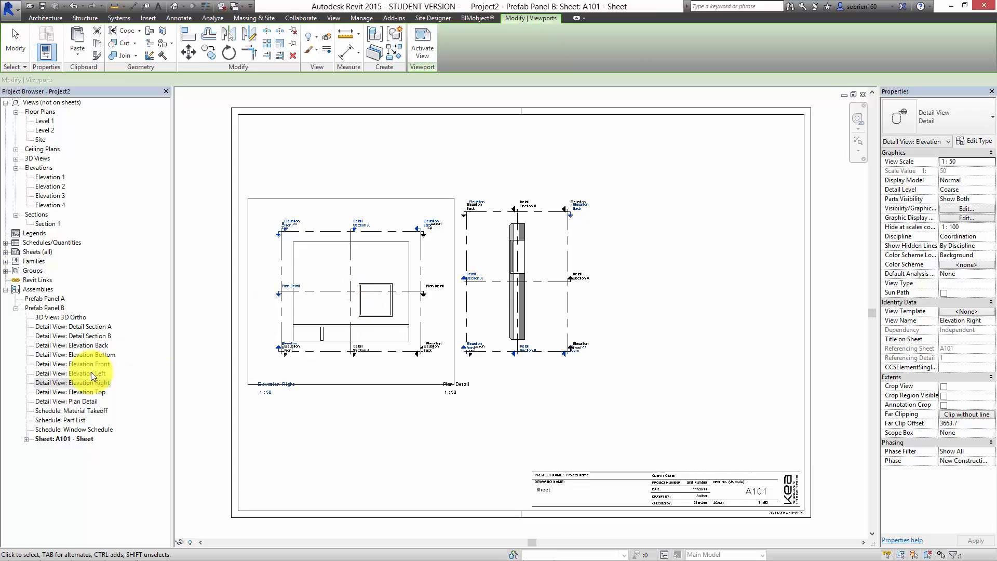
click(81, 374)
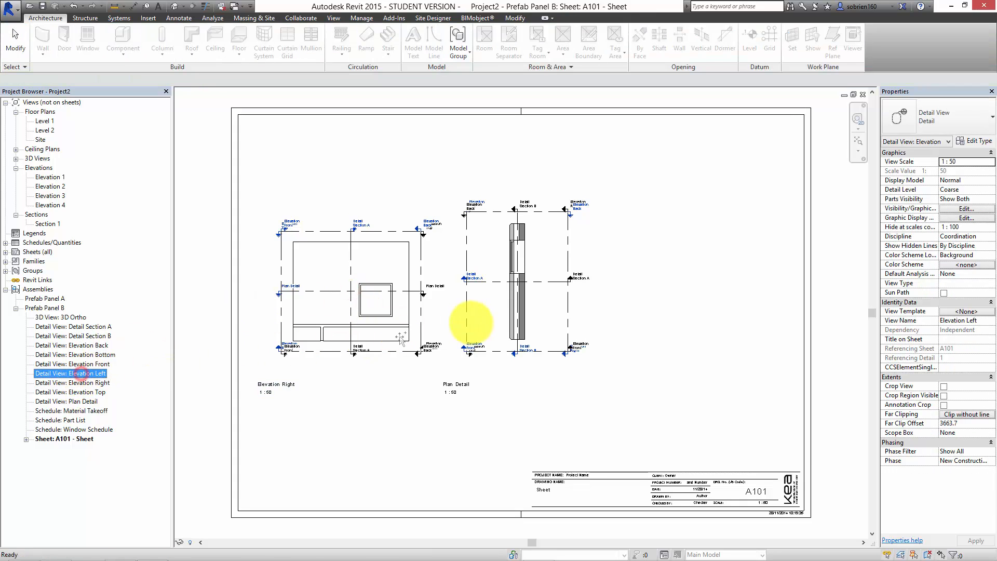
drag(483, 327, 360, 242)
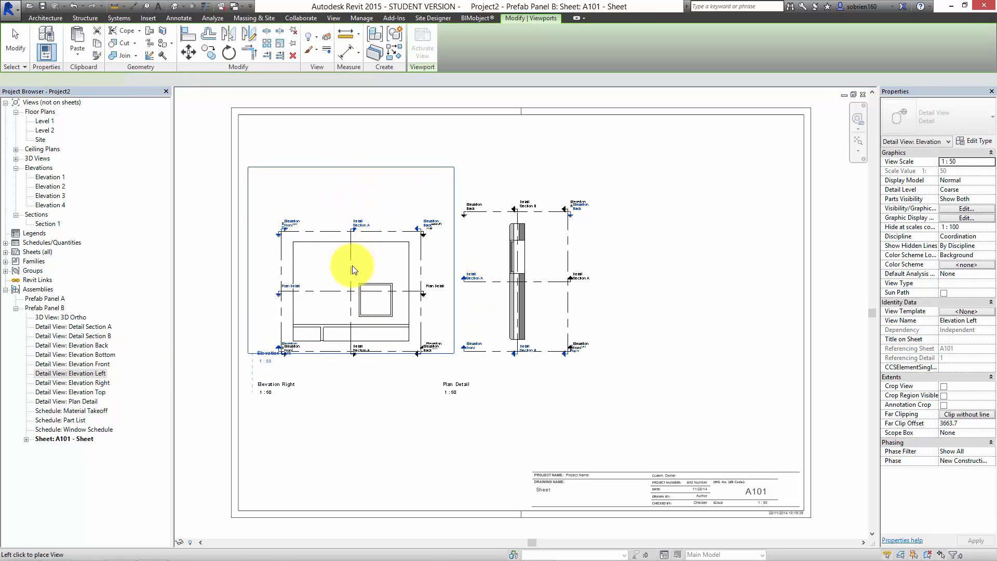
click(357, 195)
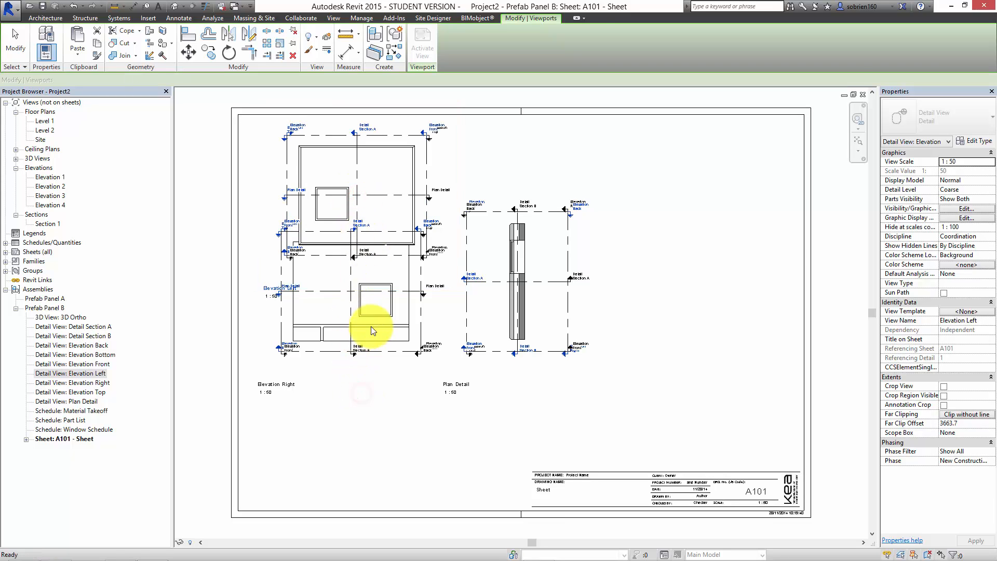
click(367, 468)
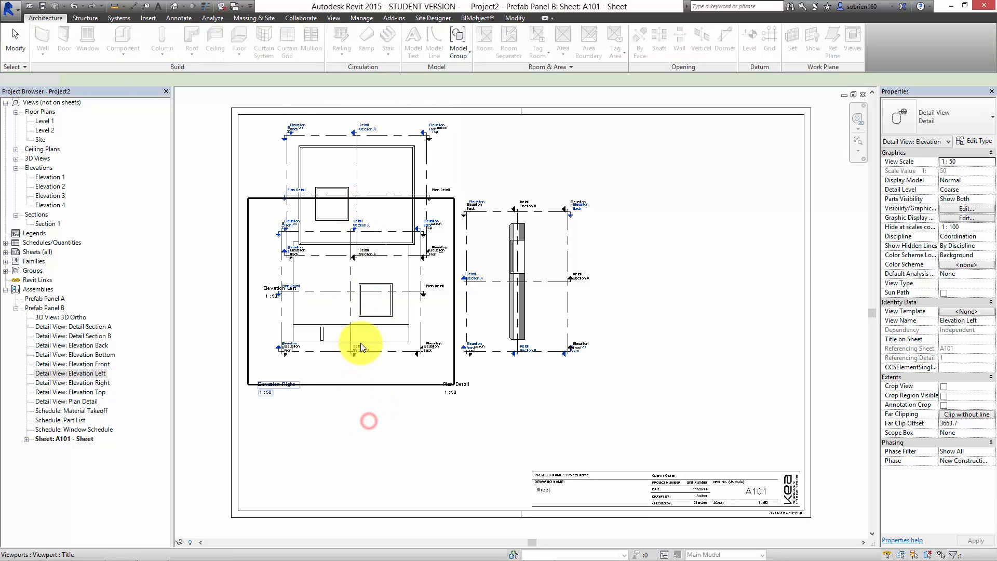
Place the Detail Section A view on the sheet directly below Plan Detail
click(91, 337)
drag(94, 330, 482, 450)
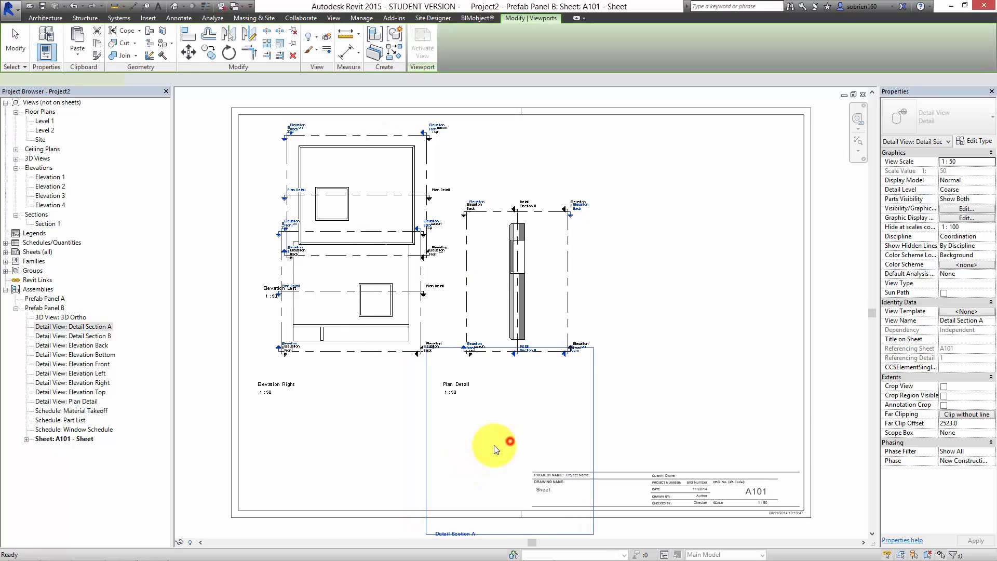
click(501, 445)
click(637, 437)
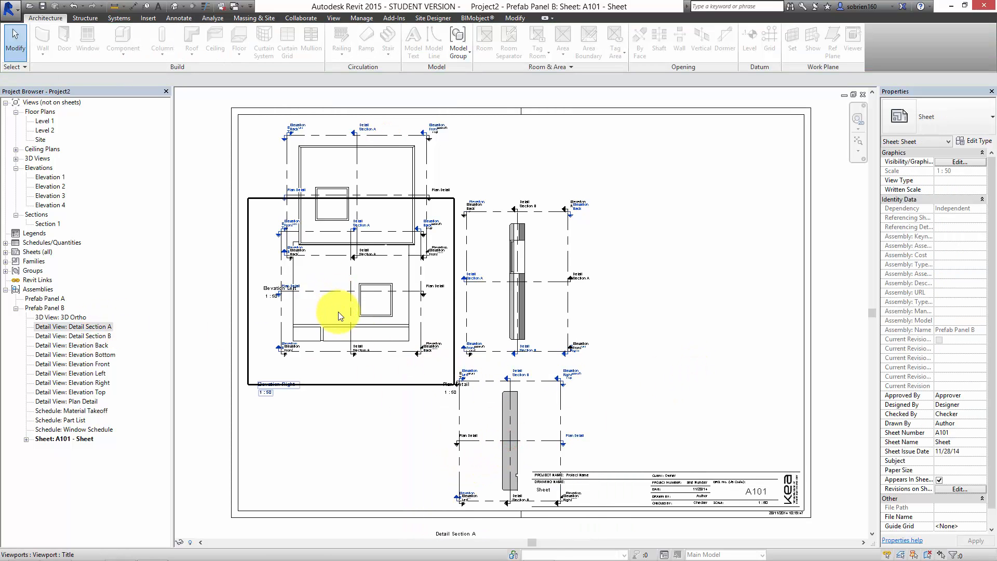
Move the Elevation Right viewport to the right of Plan Detail and set its rotation on sheet to 90° Counterclockwise
click(339, 311)
drag(351, 331, 693, 311)
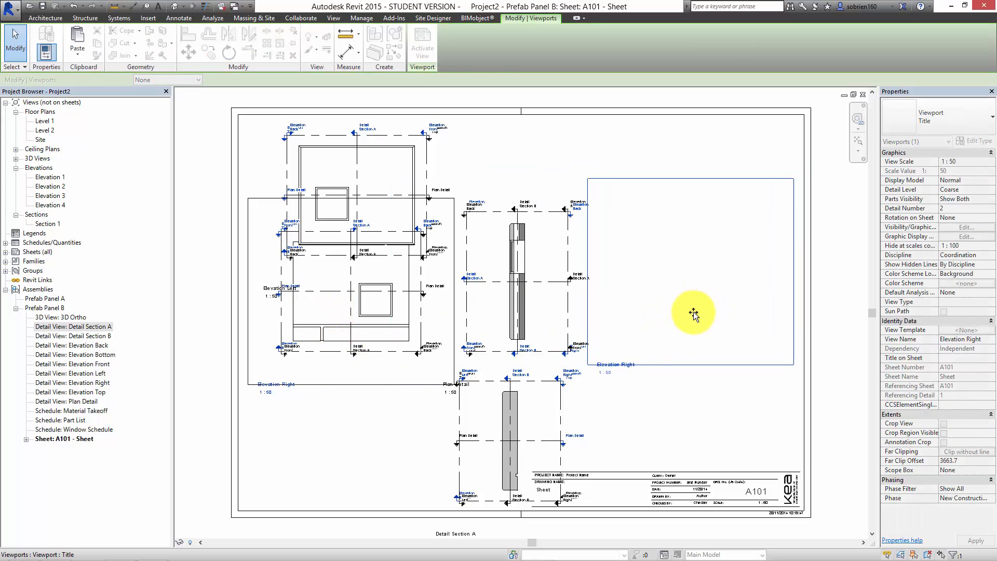
click(992, 218)
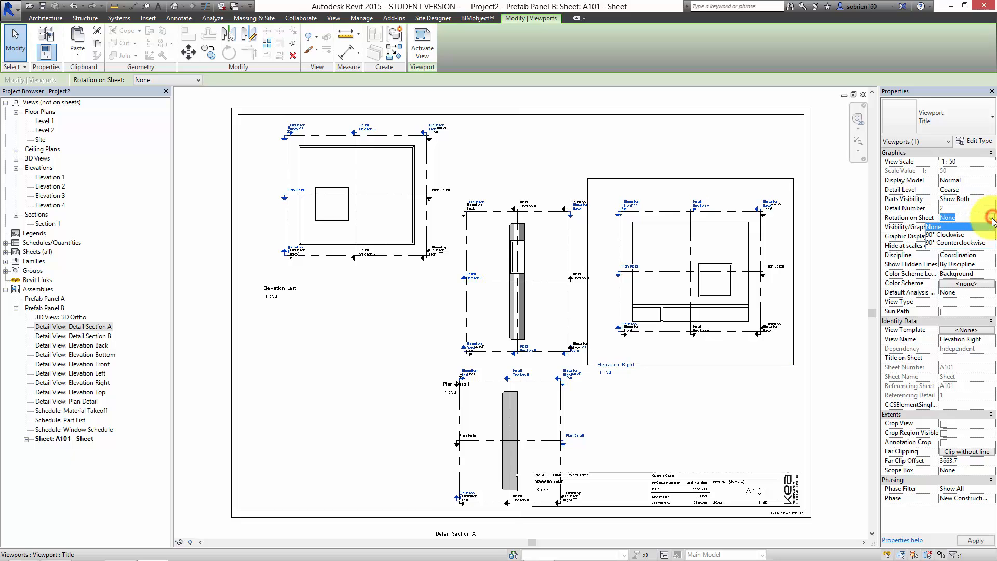
click(960, 243)
Nudge the rotated Elevation Right viewport down and to the right until its panel lines up with Plan Detail
drag(652, 276, 757, 276)
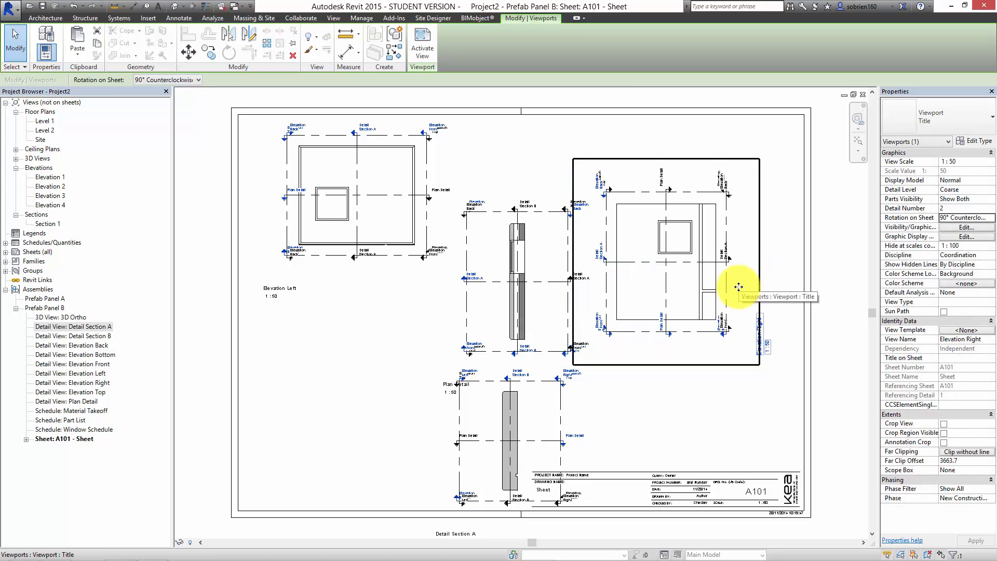
key(Down)
key(Down)
key(Down)
key(Down)
key(Down)
key(Down)
key(Down)
key(Down)
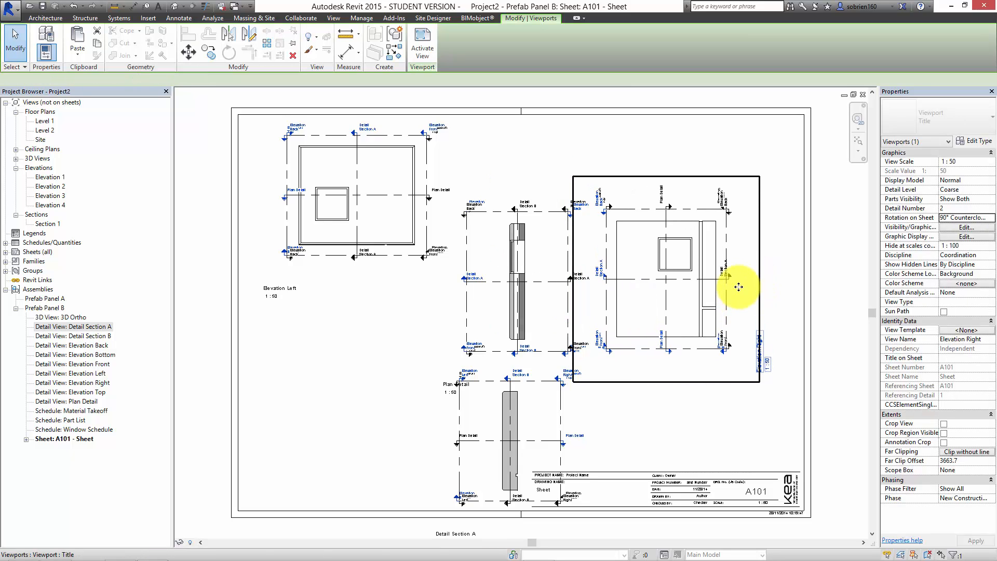
key(Down)
key(Down)
key(Right)
key(Right)
key(Right)
key(Right)
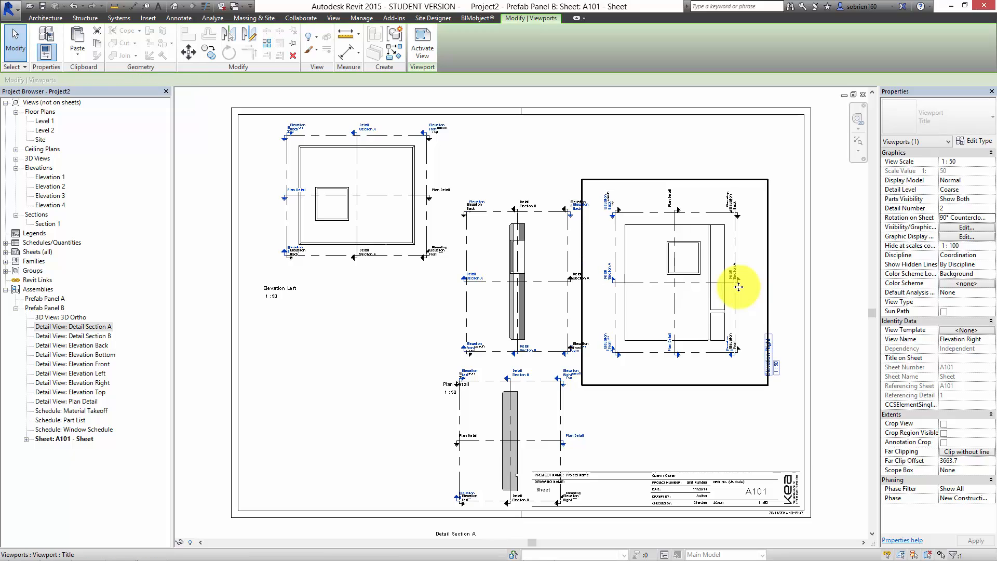
key(Up)
click(301, 371)
Set the Elevation Left viewport's rotation on sheet to 90° Clockwise
click(335, 224)
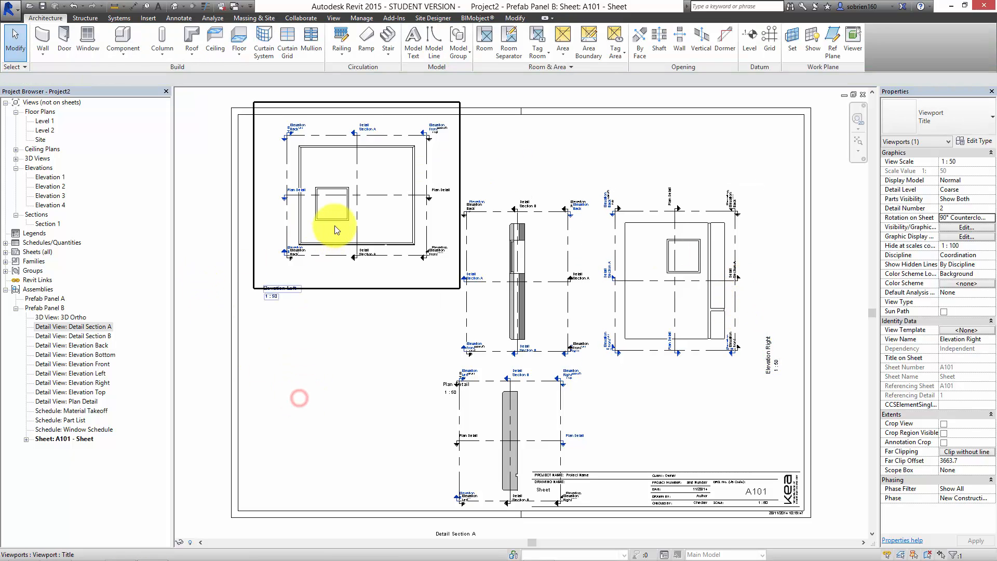
click(991, 218)
click(960, 236)
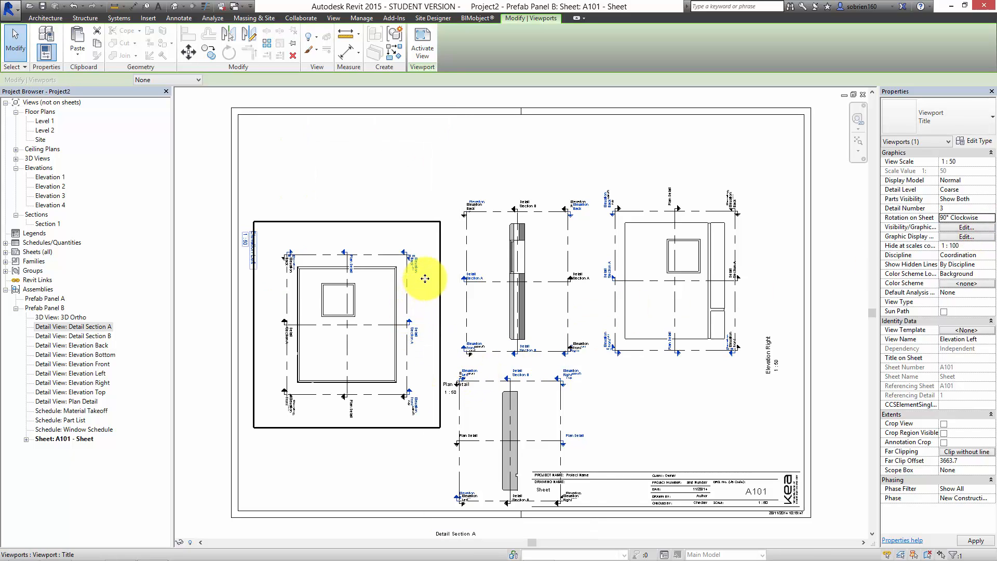
Move the Elevation Left viewport up and slightly right so its panel lines up with Plan Detail
drag(425, 278, 423, 237)
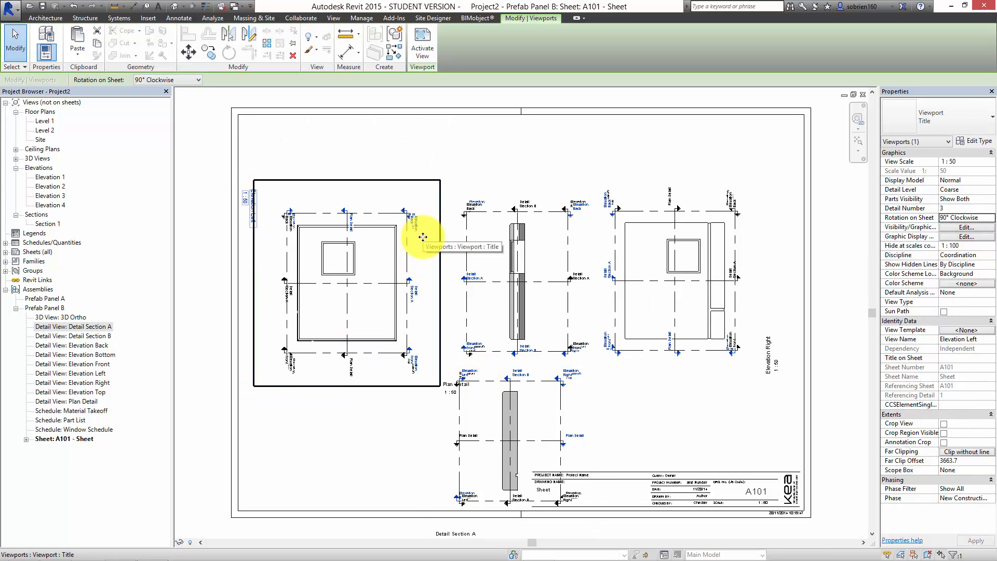
key(Right)
key(Right)
key(Right)
key(Right)
key(Up)
key(Up)
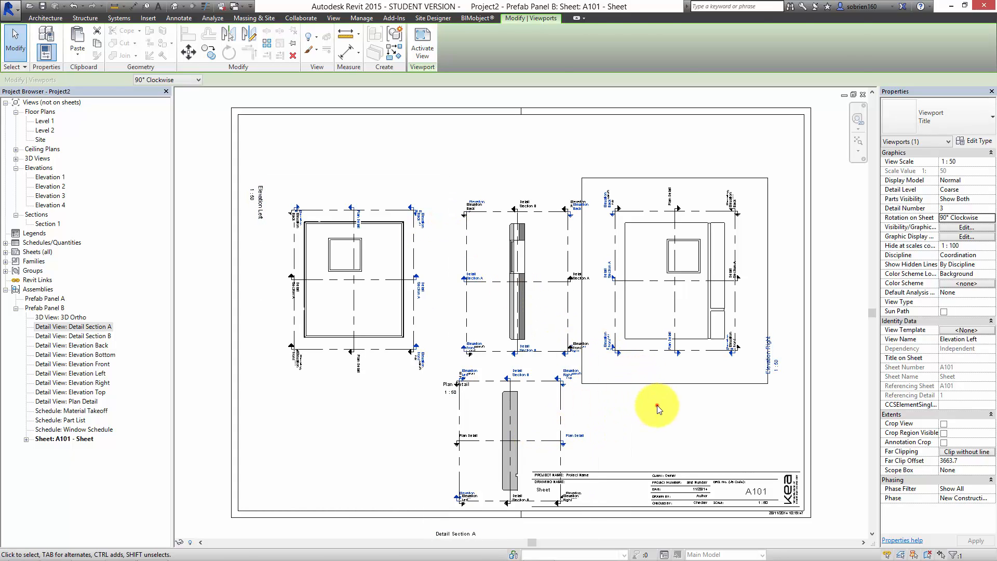
key(Escape)
Shift all four viewports together up and slightly right so they fit inside the sheet border
scroll(338, 463, down, 2)
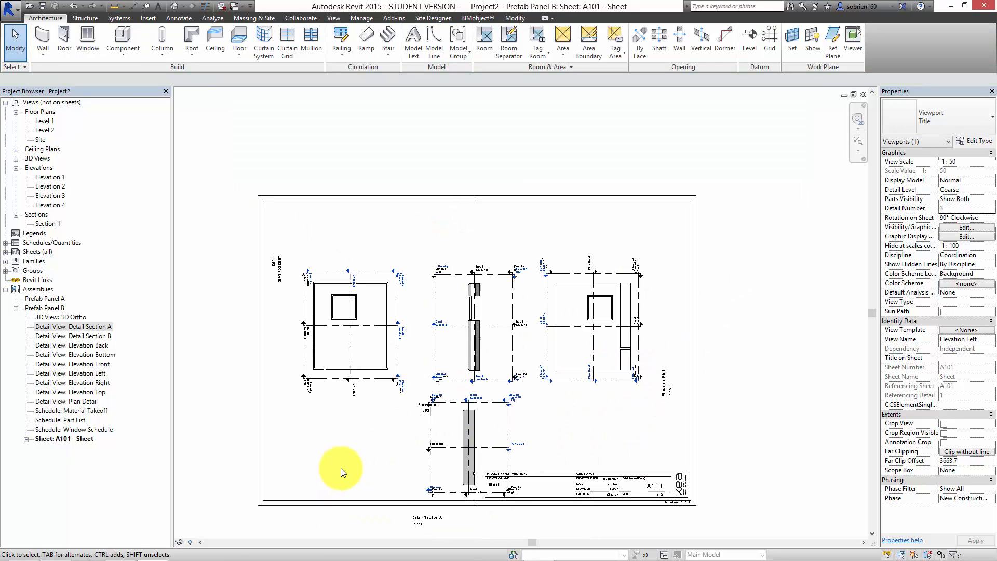
click(424, 433)
ctrl+click(328, 353)
ctrl+click(504, 325)
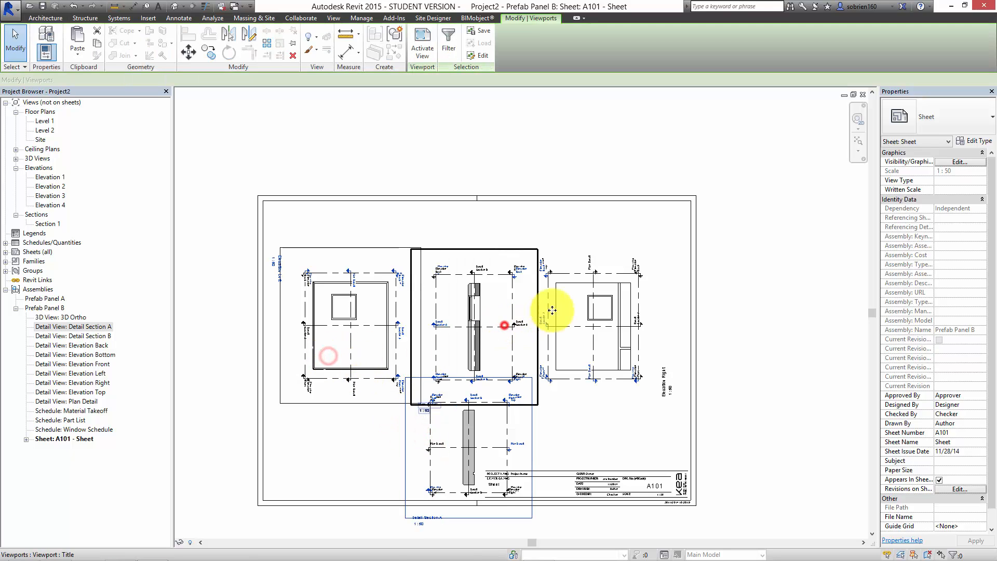
ctrl+click(566, 306)
key(Up)
key(Up)
key(Up)
key(Up)
key(Up)
key(Up)
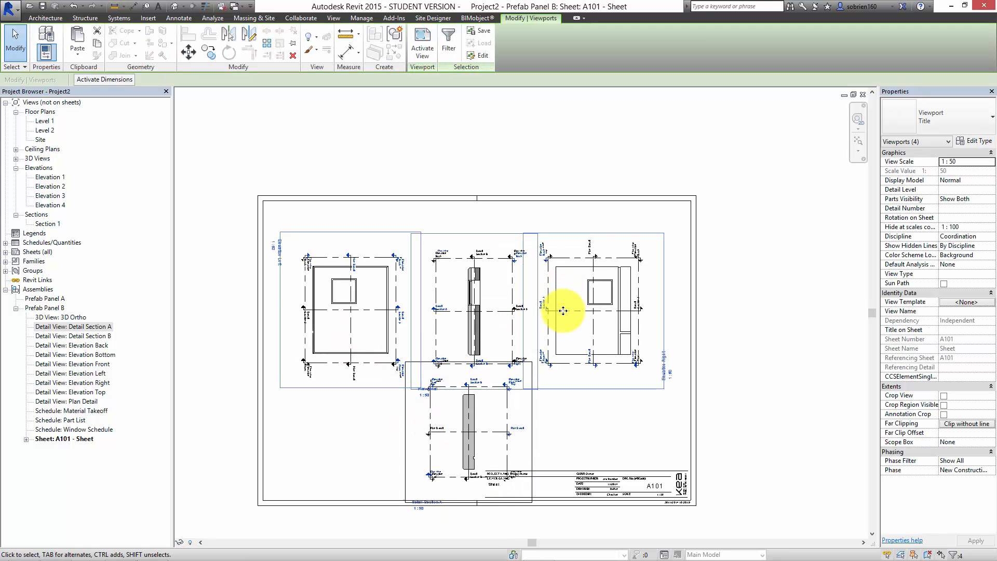
key(Up)
key(Up)
key(Up)
key(Up)
key(Up)
key(Up)
key(Up)
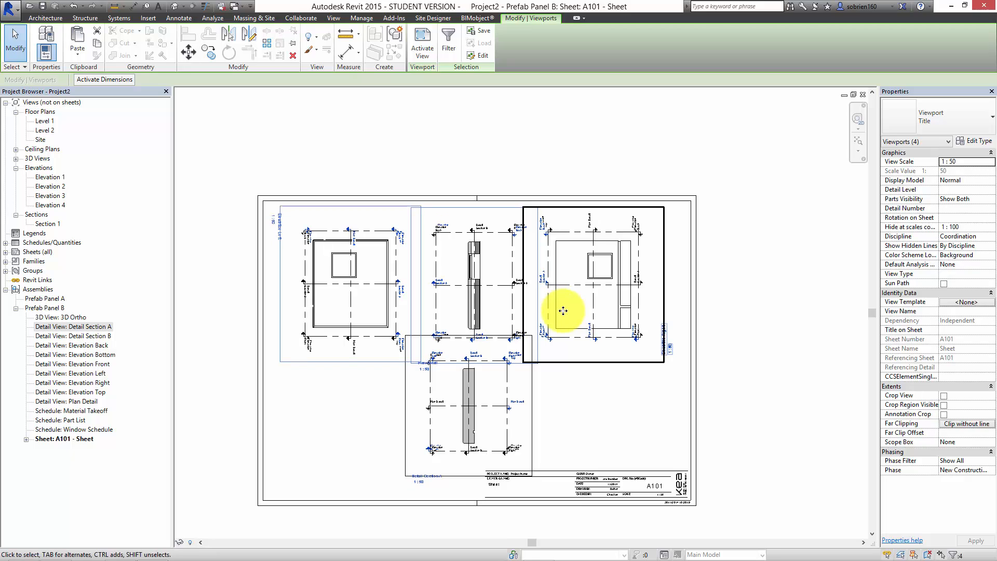
key(Up)
key(Right)
key(Right)
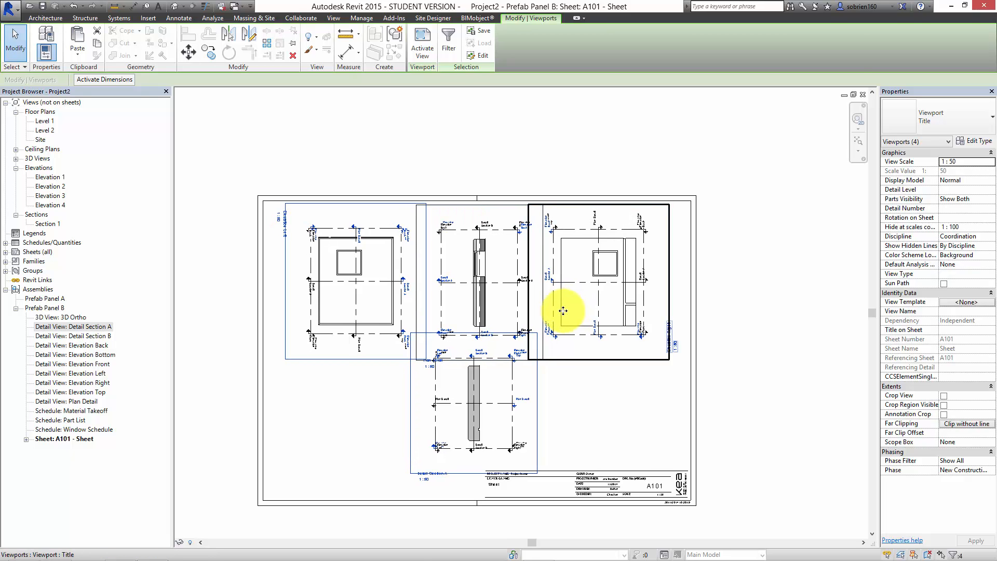
Activate the Detail Section A viewport on the sheet and set its detail level to Fine
click(751, 359)
scroll(509, 436, up, 2)
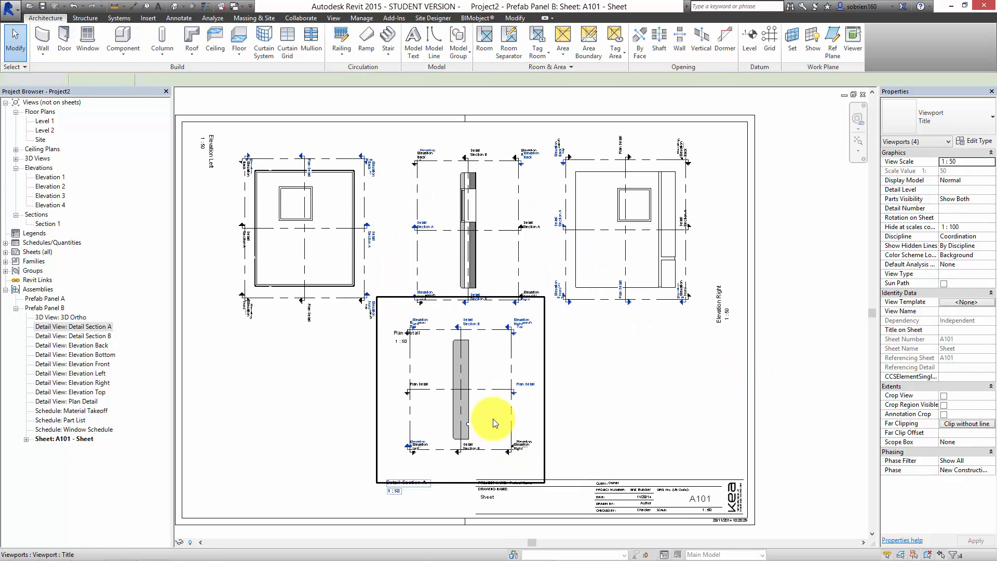
double_click(493, 422)
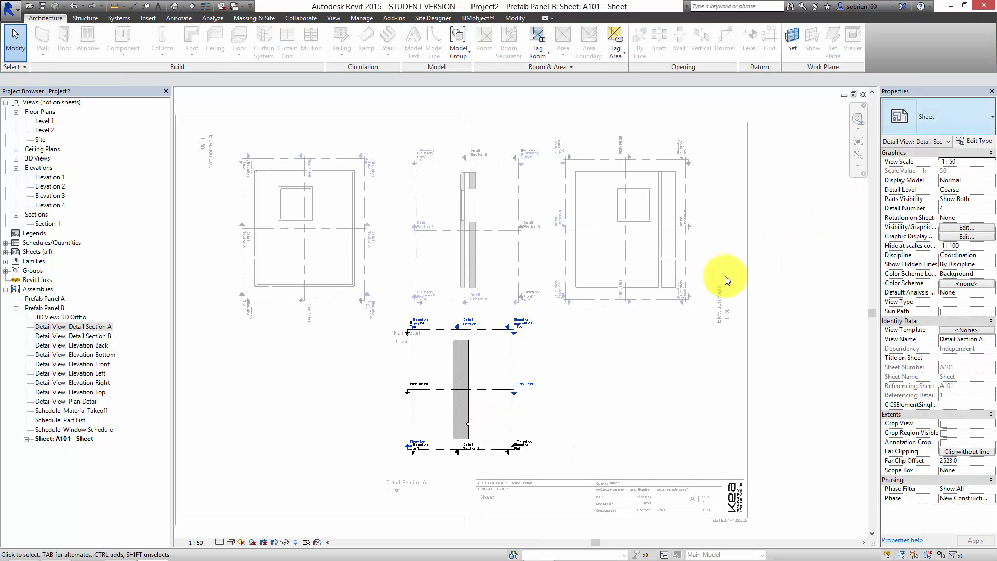
click(220, 543)
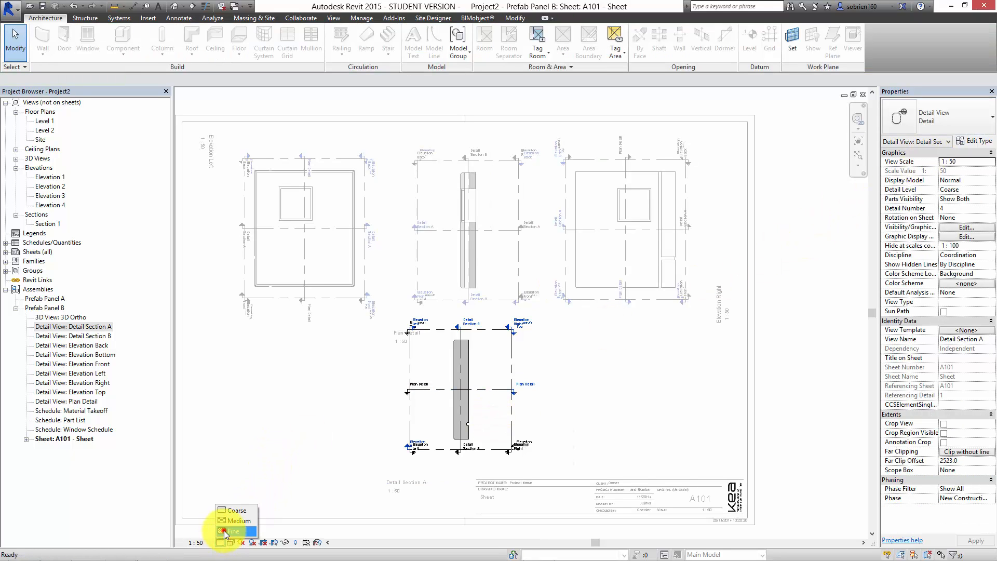
click(225, 531)
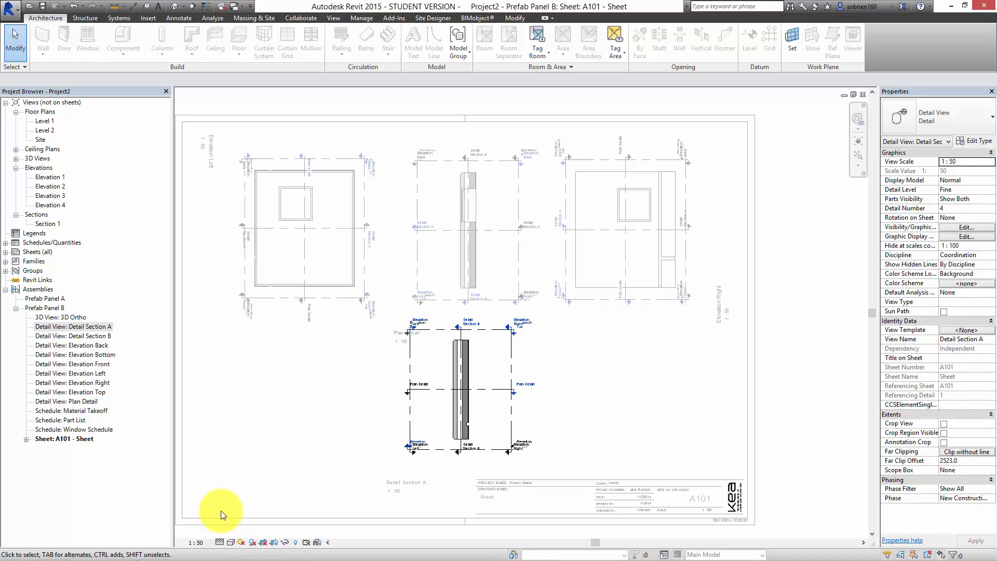
In the Detail Section A viewport, break the Plan Detail section line and shorten it to short segments at both ends, clear of the panel
scroll(490, 393, up, 5)
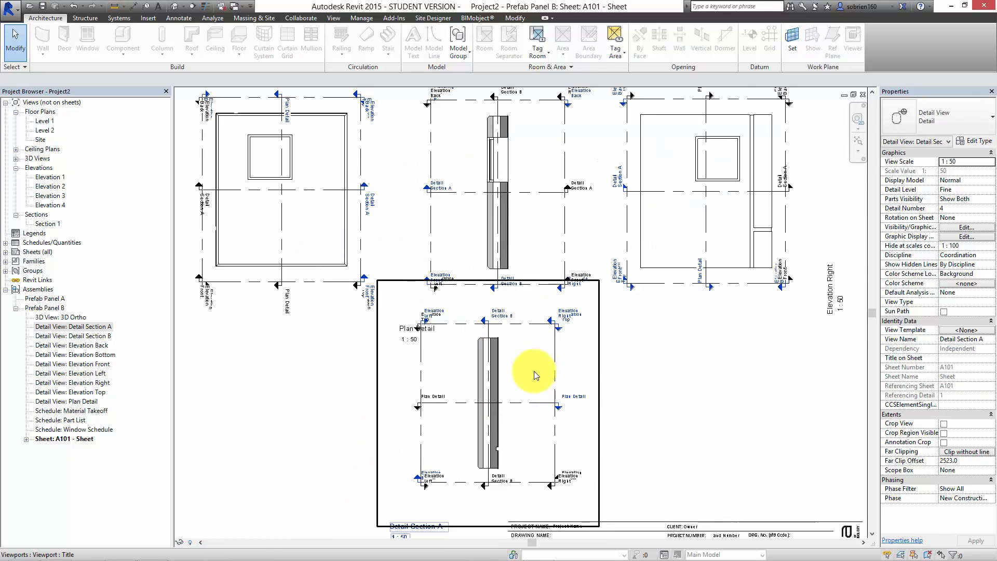
double_click(531, 413)
click(472, 417)
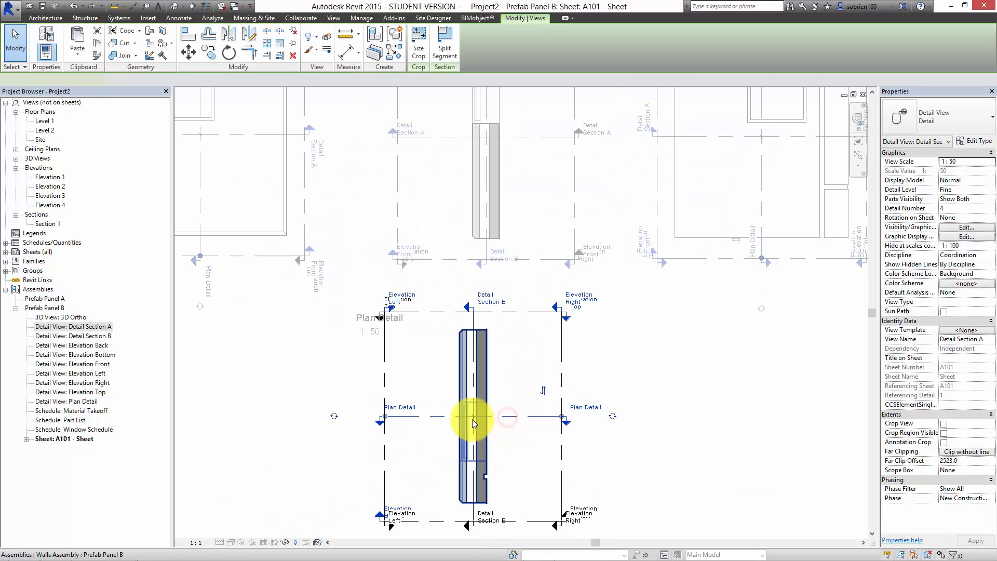
drag(506, 417, 542, 416)
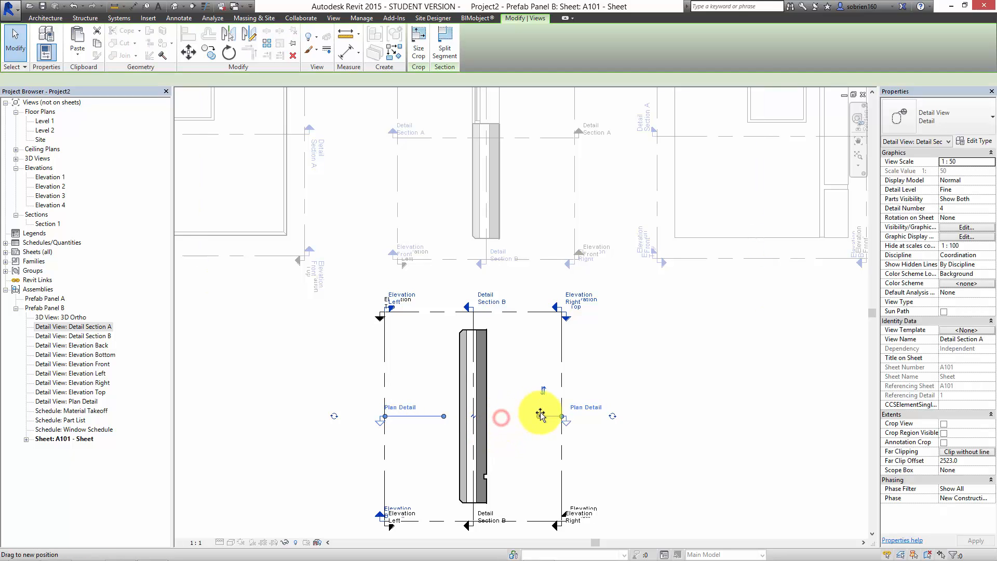
drag(415, 425, 409, 422)
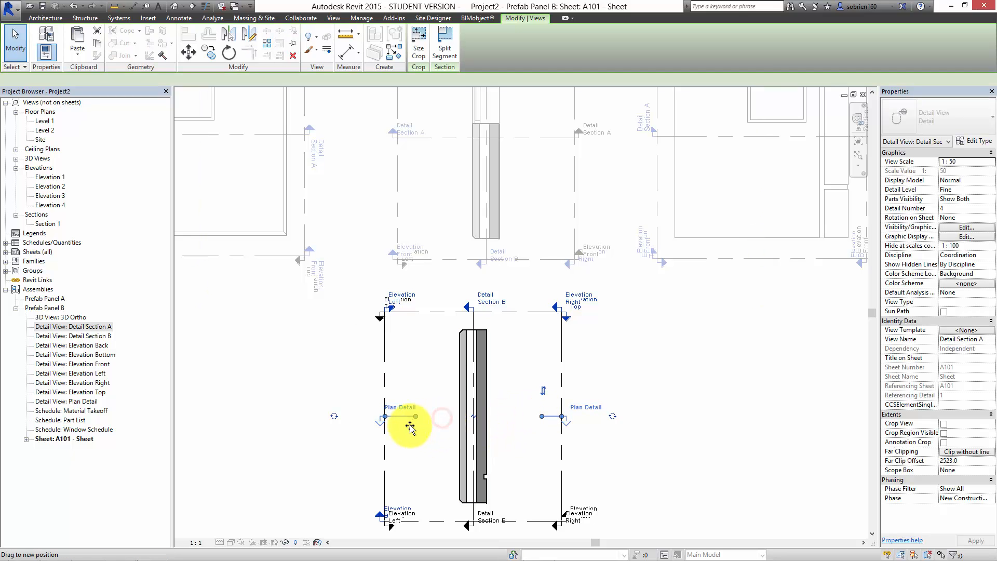
click(601, 368)
Break the Elevation Right section line beside the panel, shorten it to a stub at each end, and deactivate the viewport
click(563, 377)
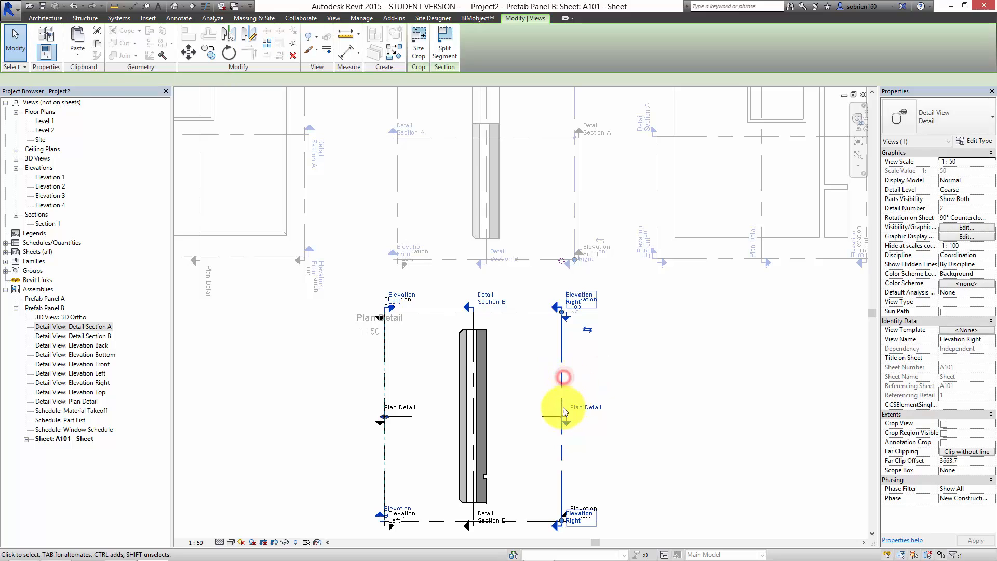
drag(560, 384, 561, 339)
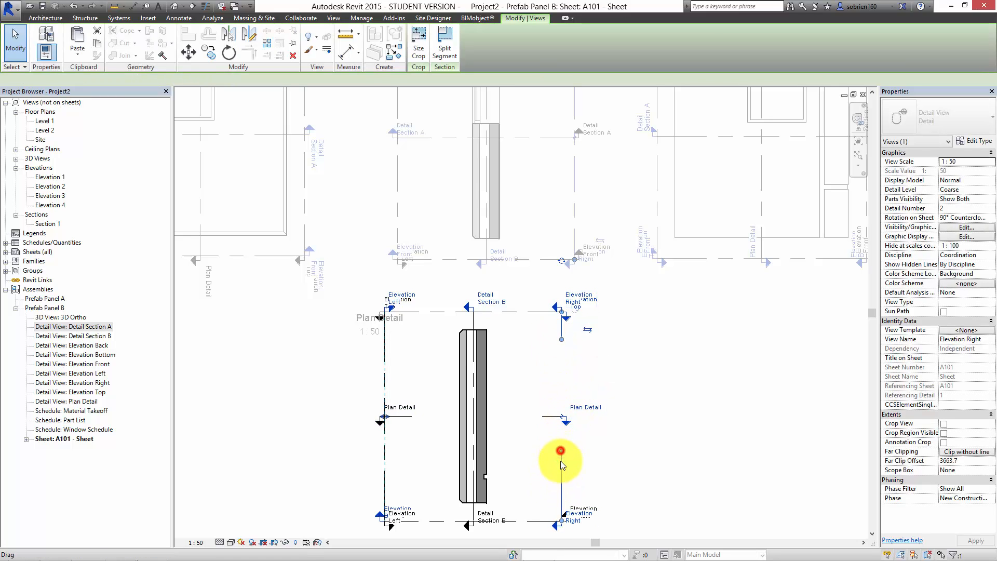
drag(560, 450, 561, 488)
click(755, 401)
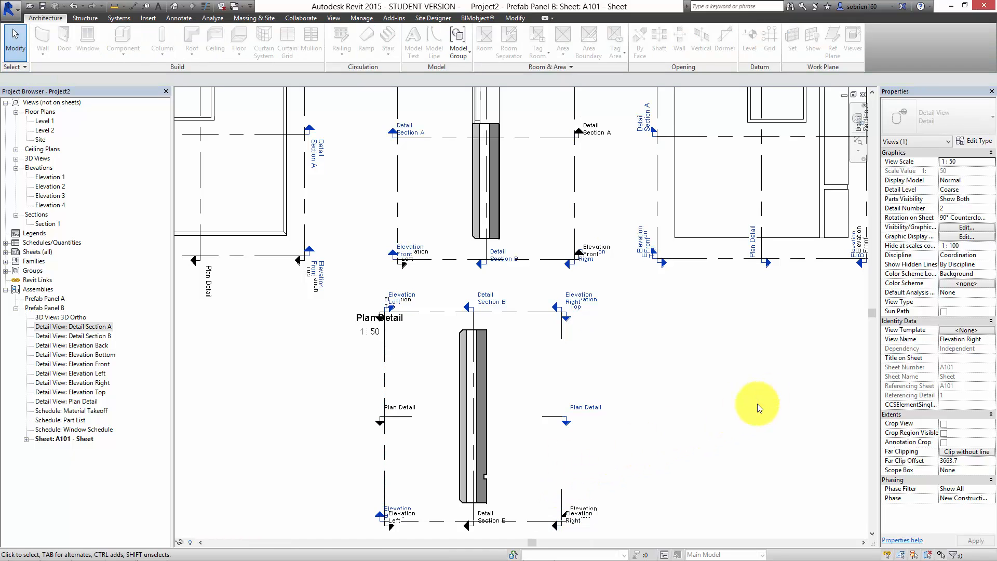
Place Prefab Panel B's Material Takeoff schedule on the sheet below the Elevation Right view
scroll(757, 403, down, 2)
middle_drag(740, 405, 686, 410)
middle_drag(676, 373, 672, 349)
click(57, 411)
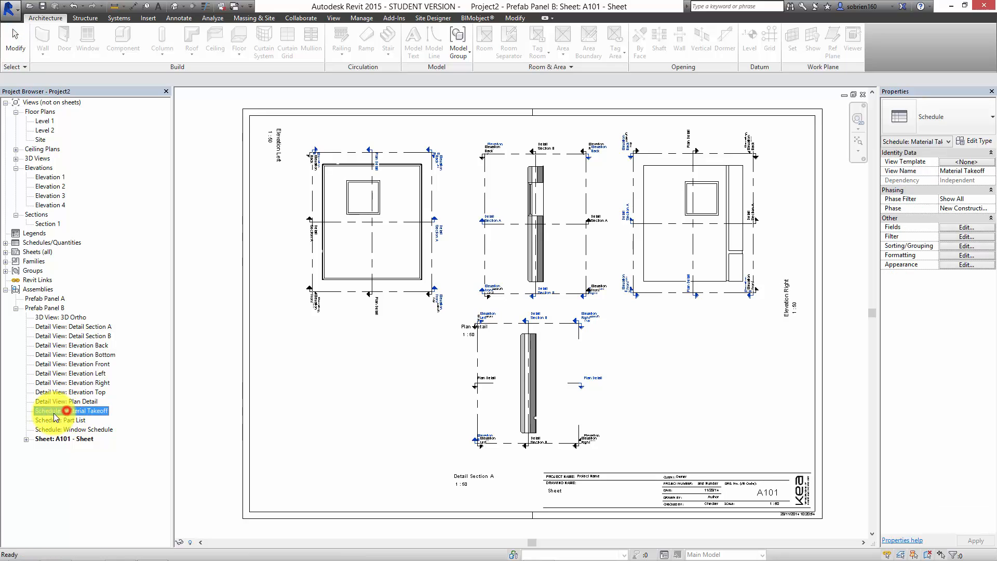
drag(56, 415, 694, 419)
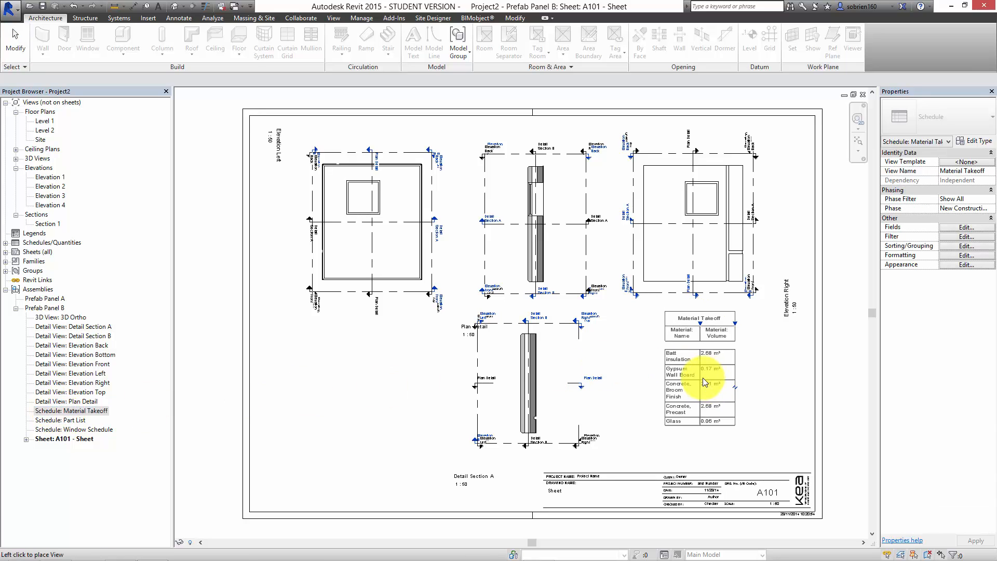
click(696, 397)
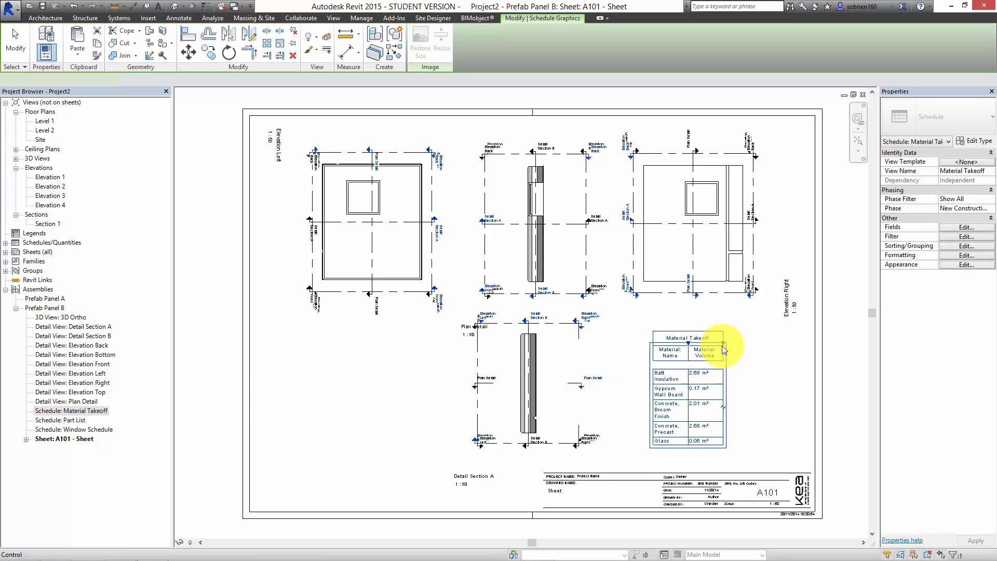
Widen both columns of the Material Takeoff schedule and move it into the free space just above the title block
drag(723, 345, 760, 344)
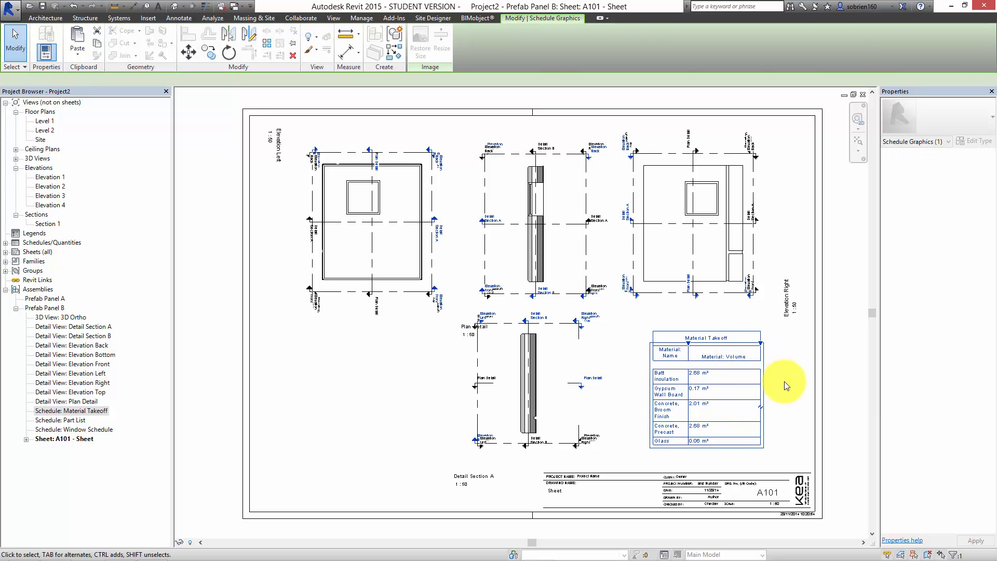
click(784, 381)
click(693, 352)
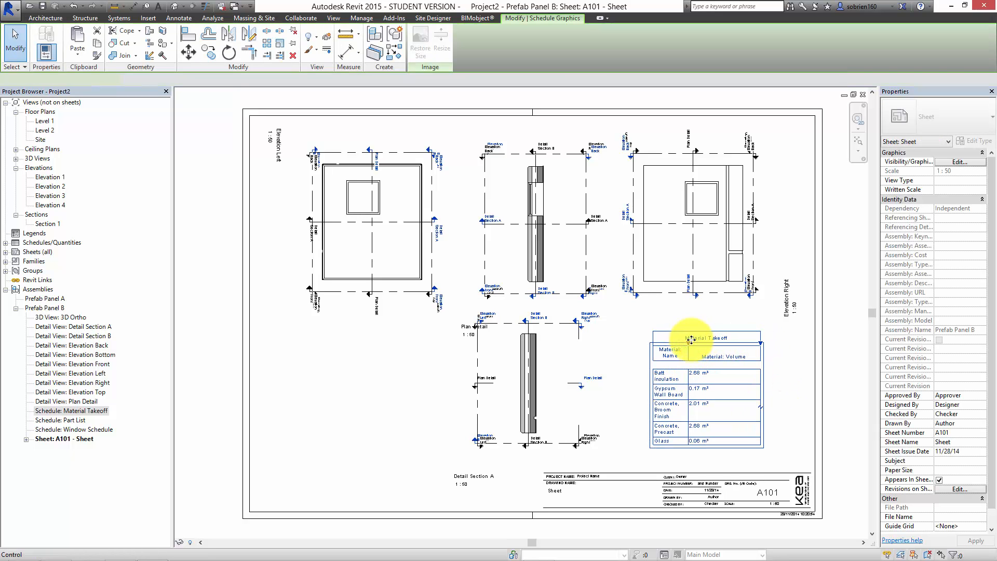
drag(690, 348, 715, 416)
click(839, 404)
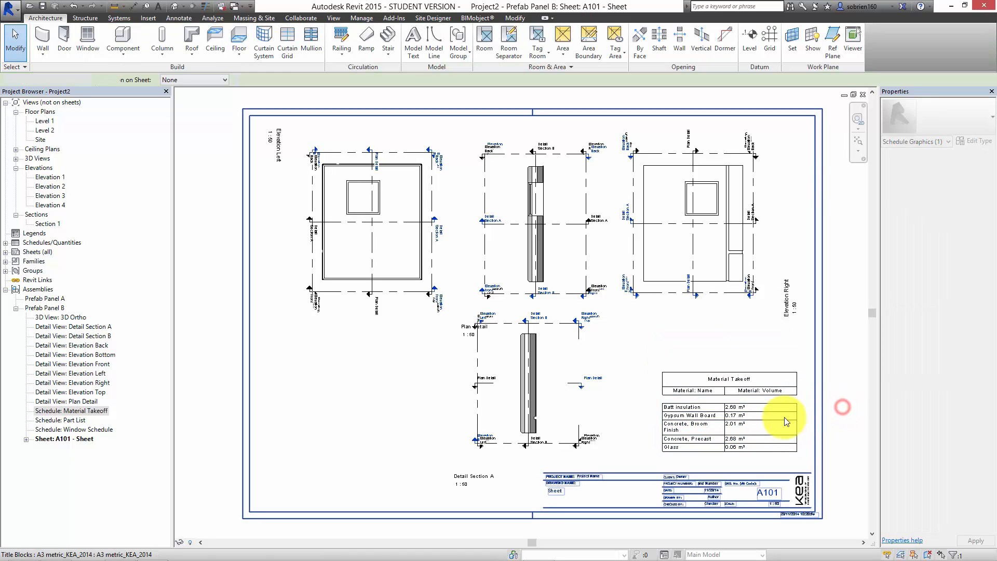
Open the Material Takeoff schedule and add the Material: Area field after Material: Volume
middle_drag(743, 428, 667, 401)
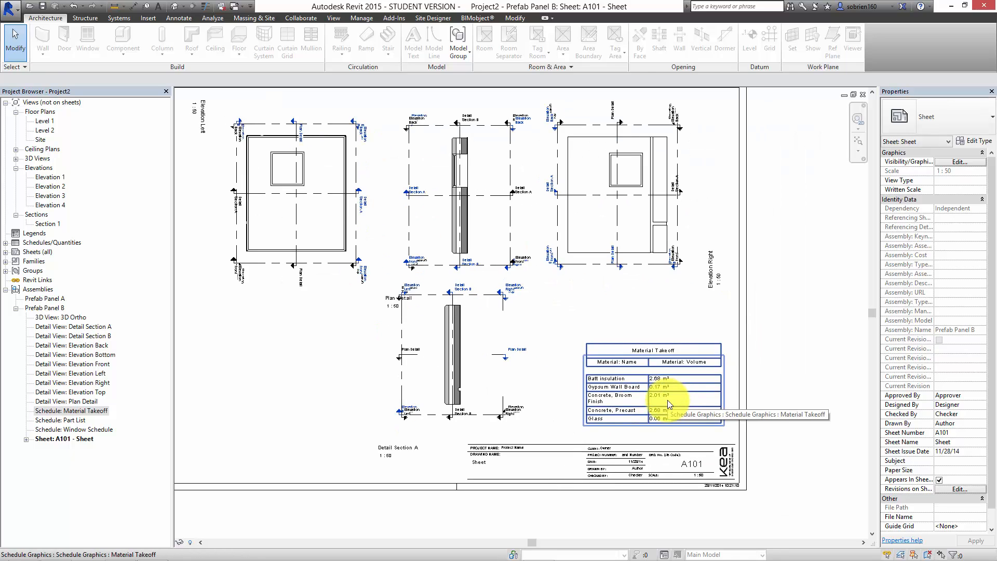
double_click(668, 405)
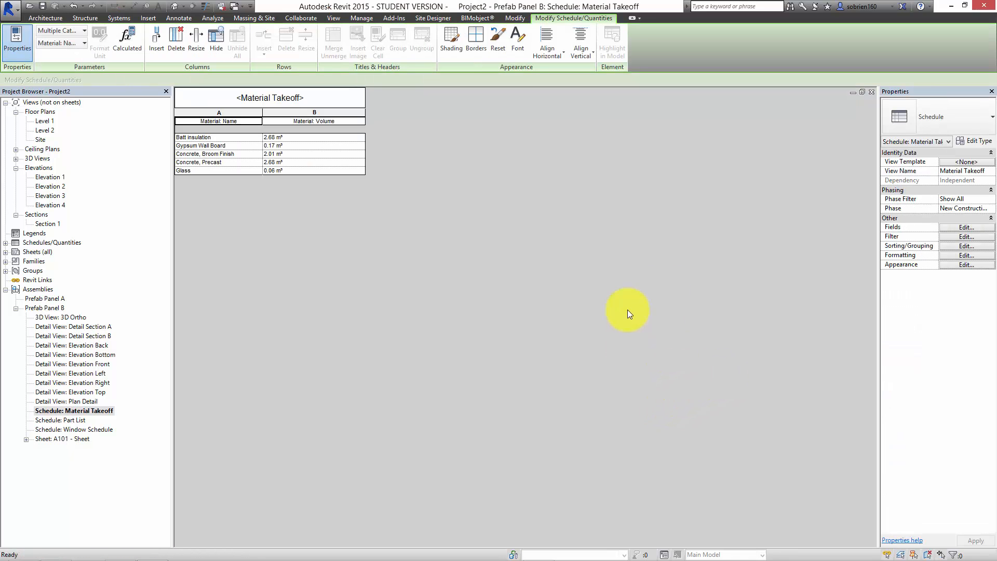
click(957, 228)
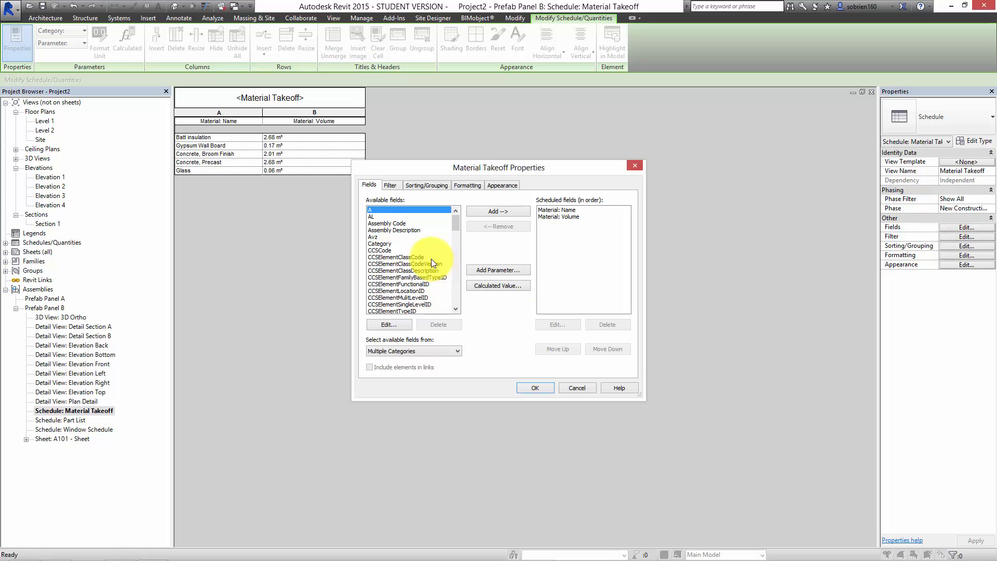
drag(456, 221, 455, 276)
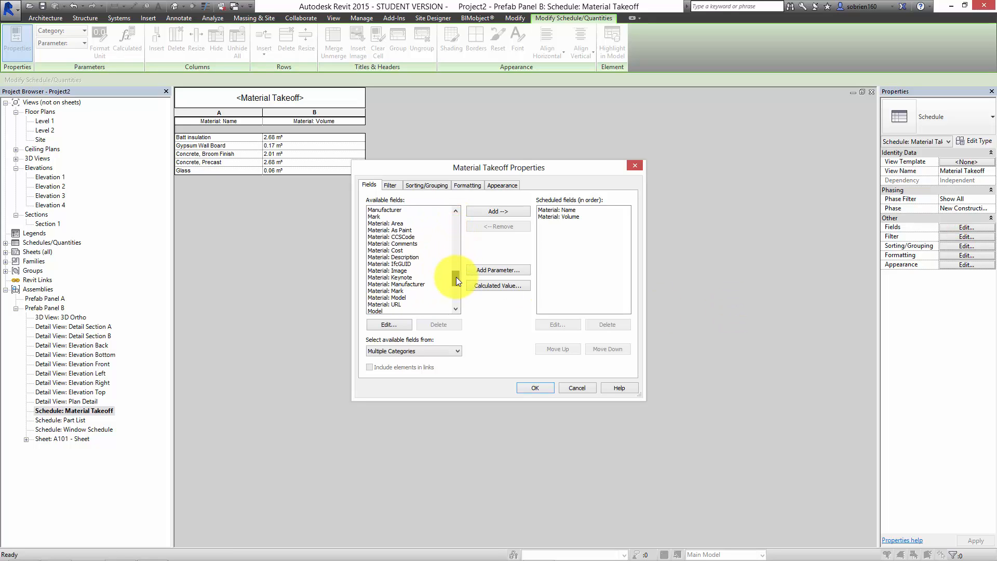
click(391, 223)
click(512, 211)
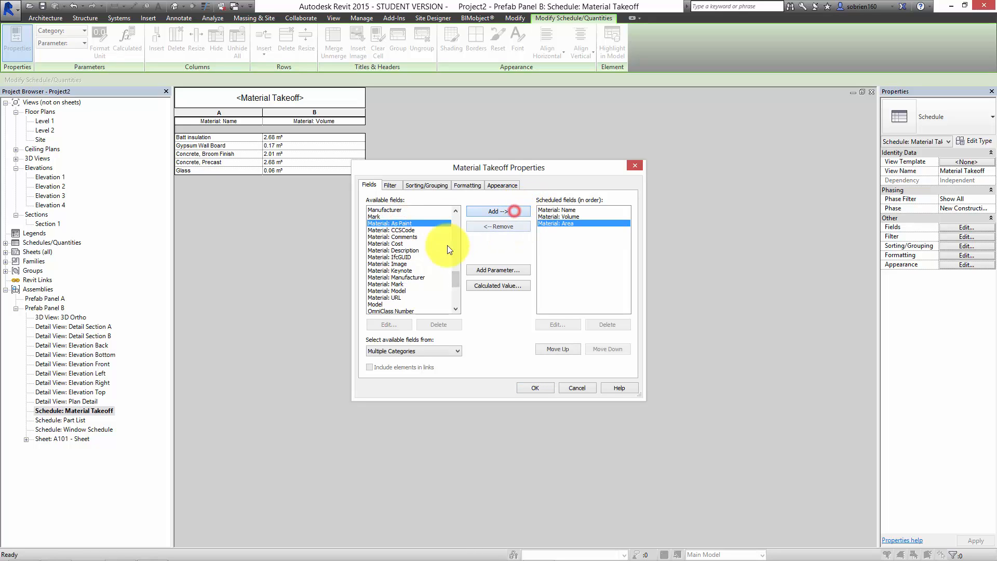
mouse_move(455, 270)
mouse_down()
mouse_move(455, 301)
mouse_move(453, 263)
mouse_up()
click(397, 277)
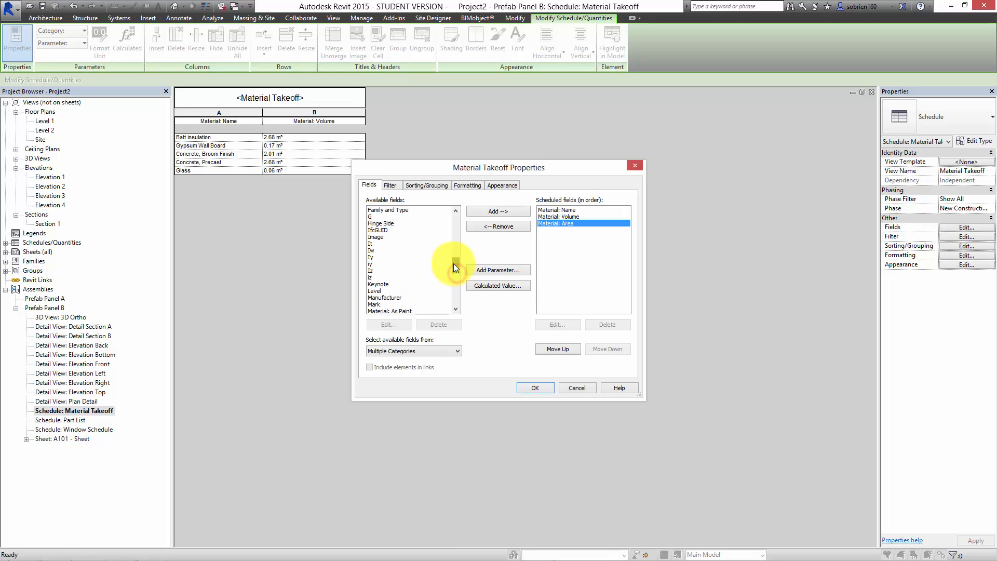
click(535, 387)
click(364, 311)
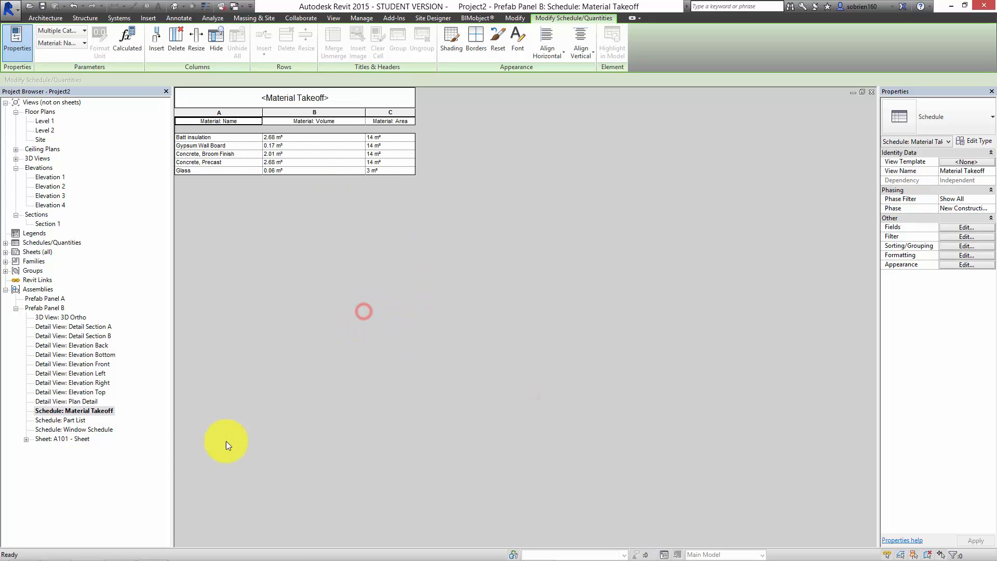
Return to sheet A101 and move the widened Material Takeoff schedule left and slightly up so it fits inside the sheet border
double_click(61, 441)
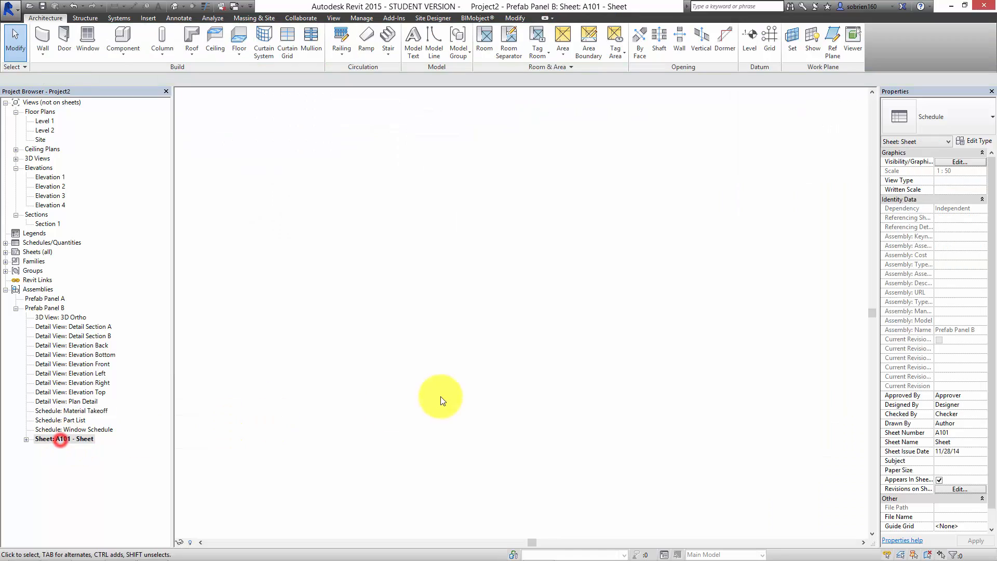
click(698, 361)
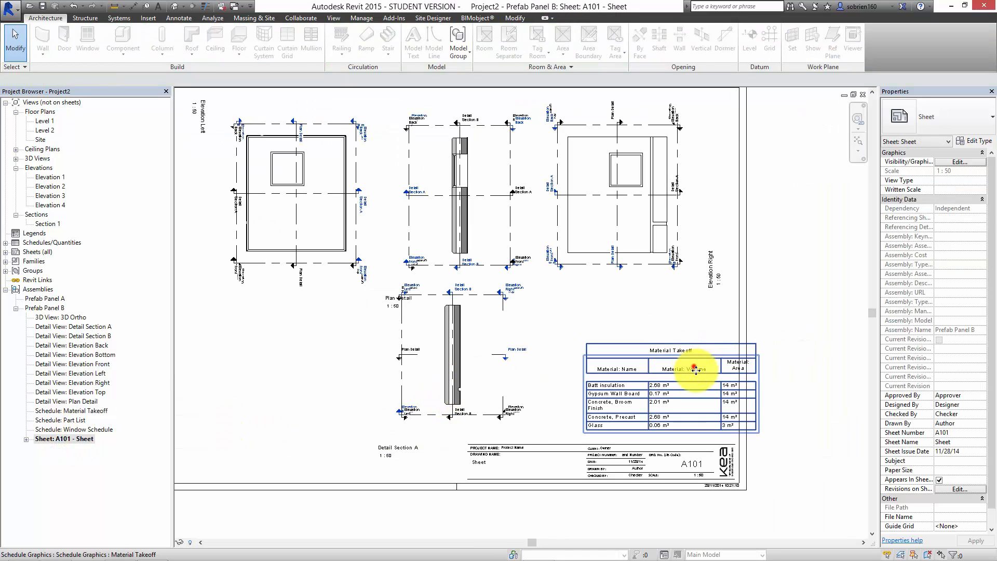
drag(698, 362, 641, 362)
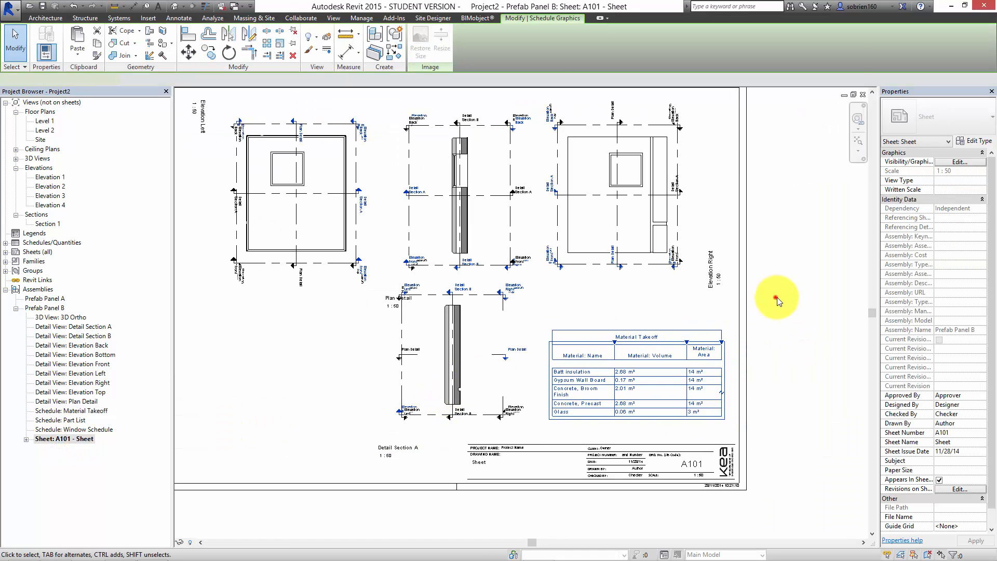
click(775, 296)
middle_drag(764, 309, 795, 320)
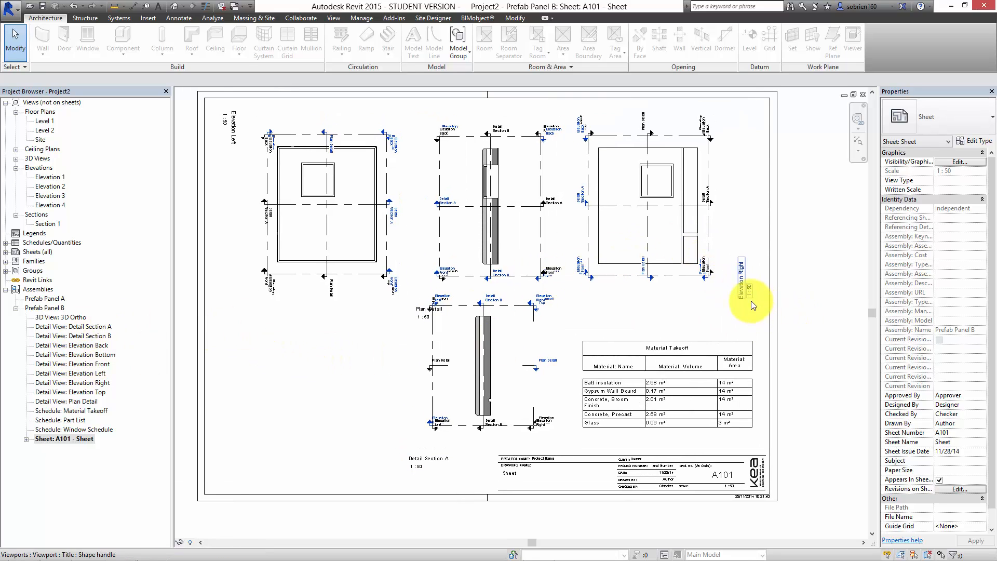
Rename the Elevation Right detail view of Prefab Panel B as Internal Elevation
right_click(78, 382)
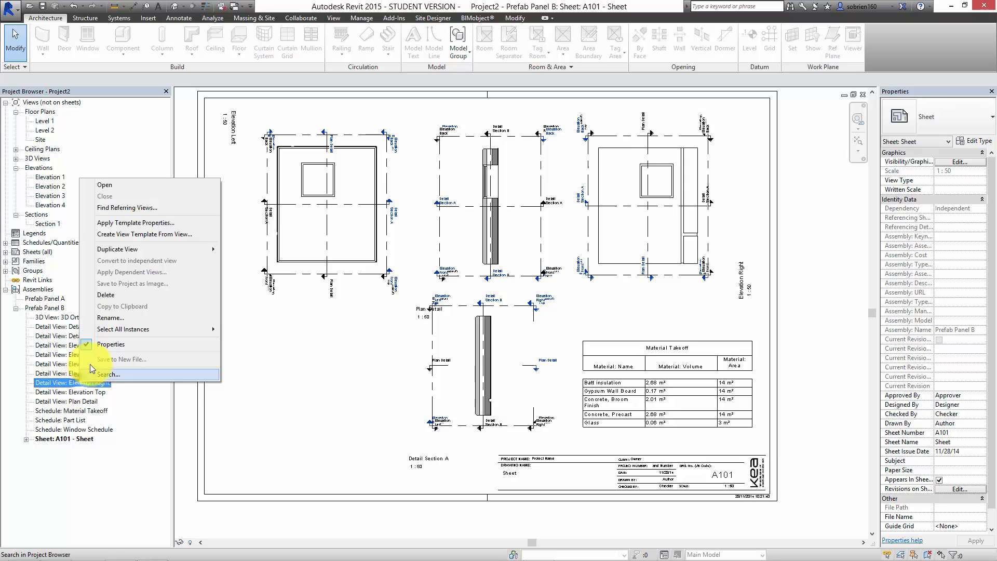
click(115, 317)
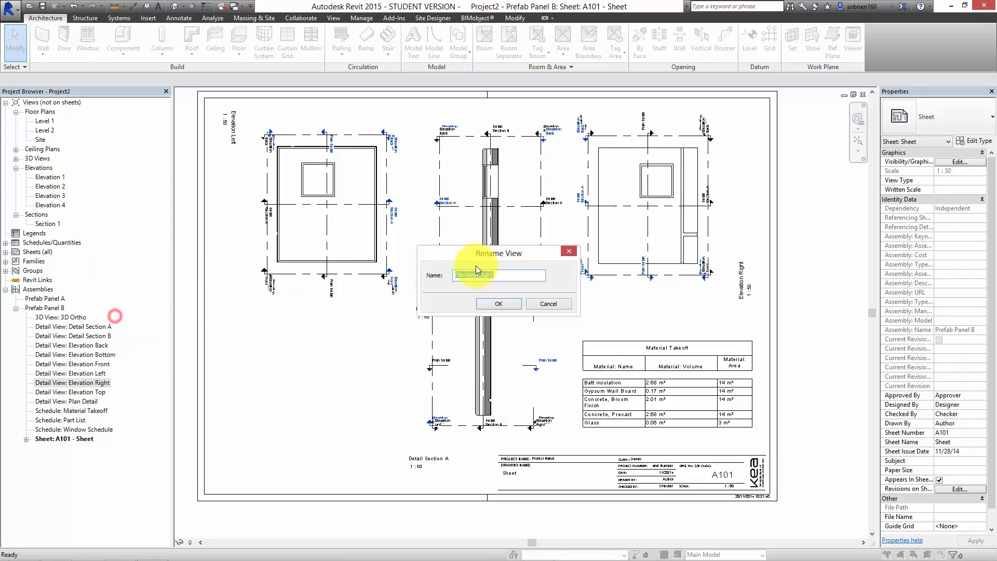
text(iN)
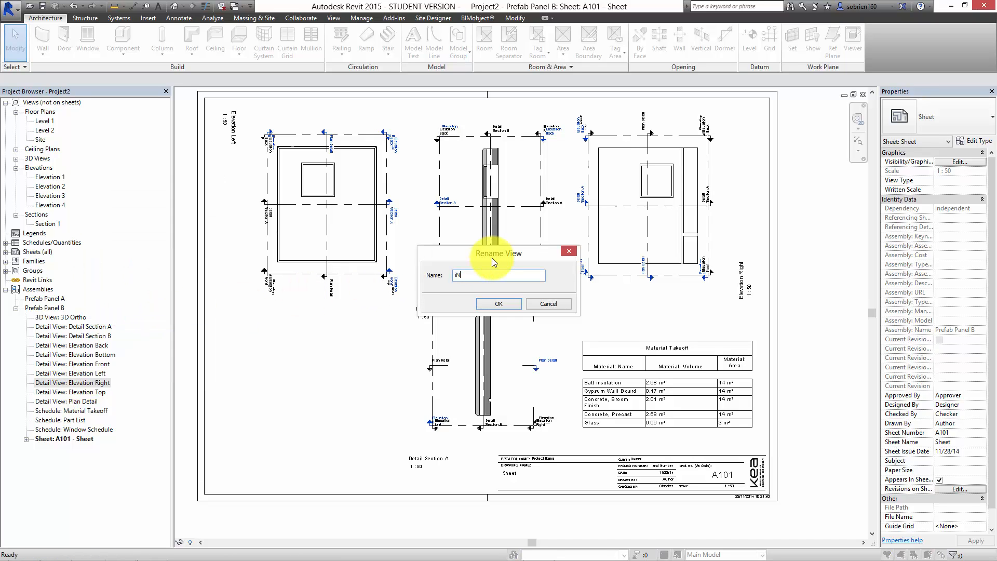
text(TERNAL eLE)
key(BackSpace)
key(BackSpace)
key(BackSpace)
key(BackSpace)
key(BackSpace)
key(BackSpace)
key(BackSpace)
key(BackSpace)
key(BackSpace)
key(BackSpace)
key(BackSpace)
key(BackSpace)
key(BackSpace)
key(BackSpace)
key(BackSpace)
key(BackSpace)
key(BackSpace)
key(BackSpace)
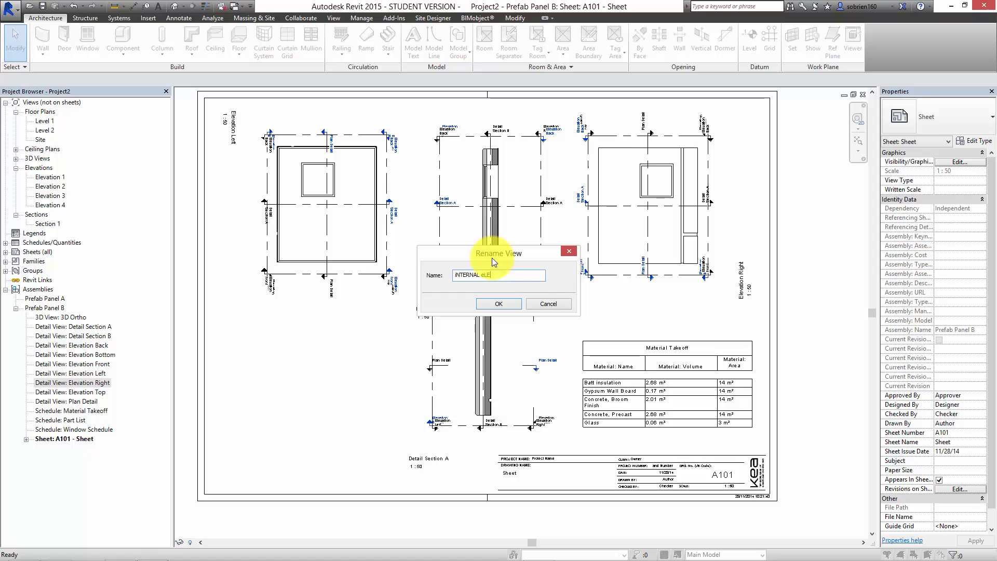
text(Inter)
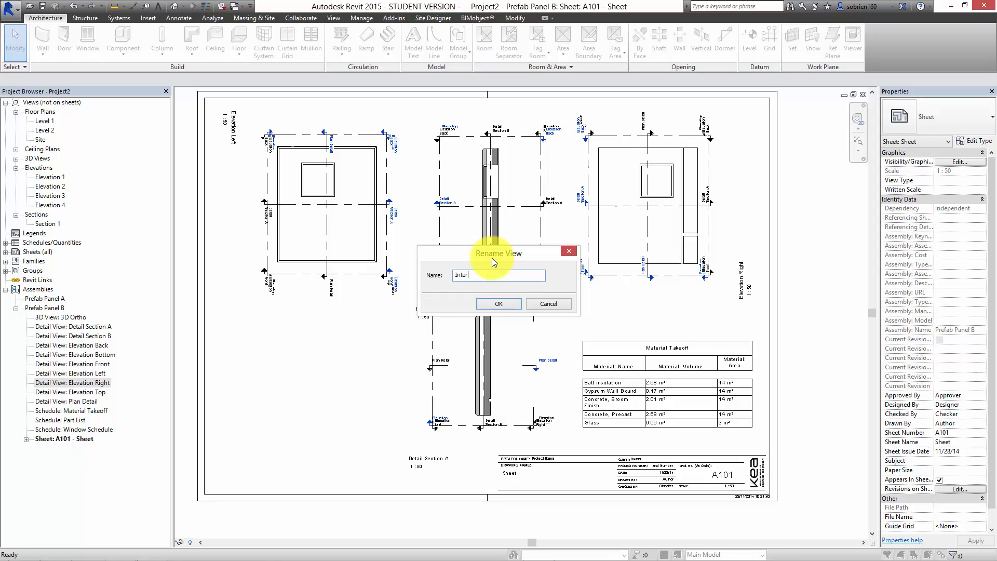
text(nal Elevation)
key(Return)
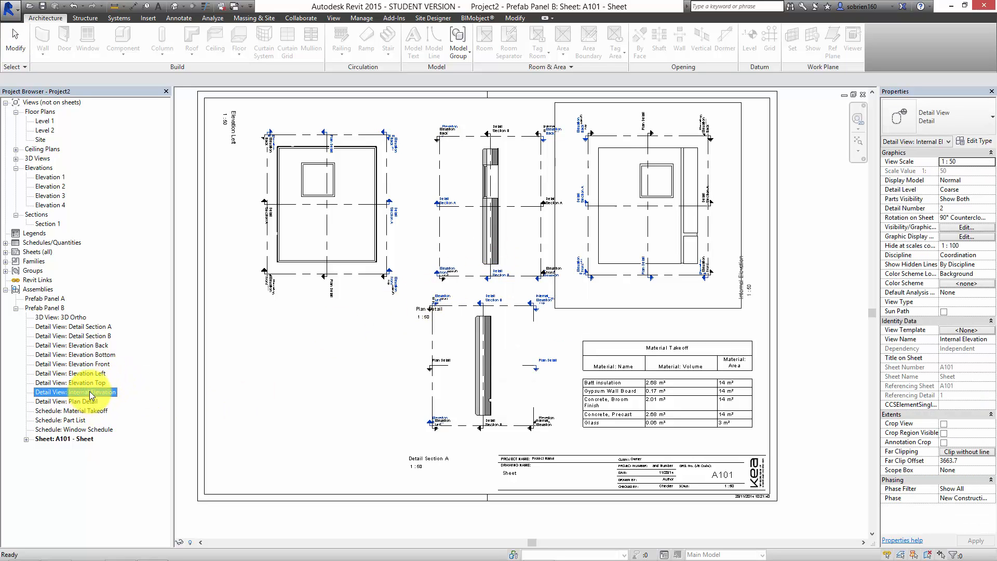
Rename the Elevation Left detail view of Prefab Panel B as External Elevation
right_click(98, 373)
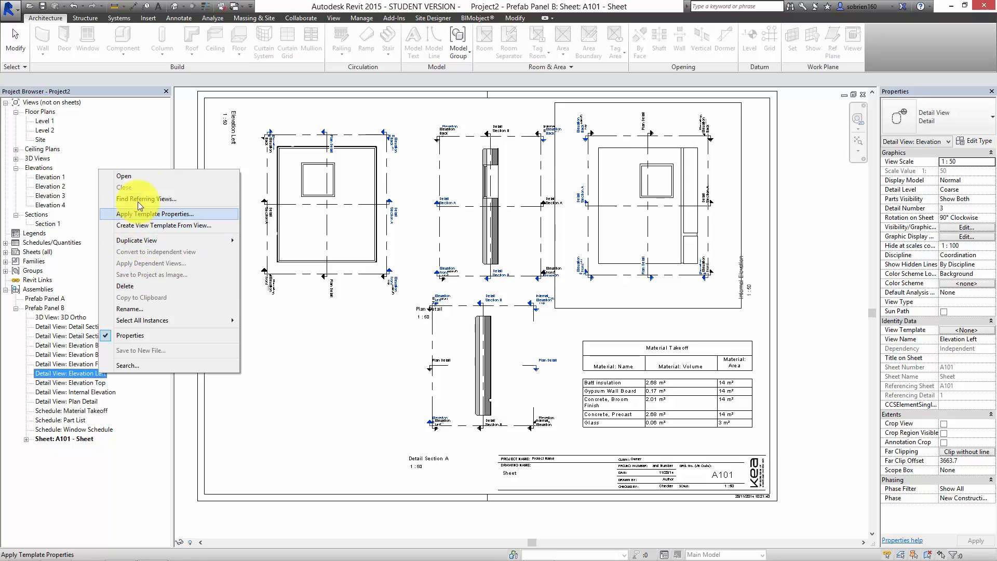
click(147, 309)
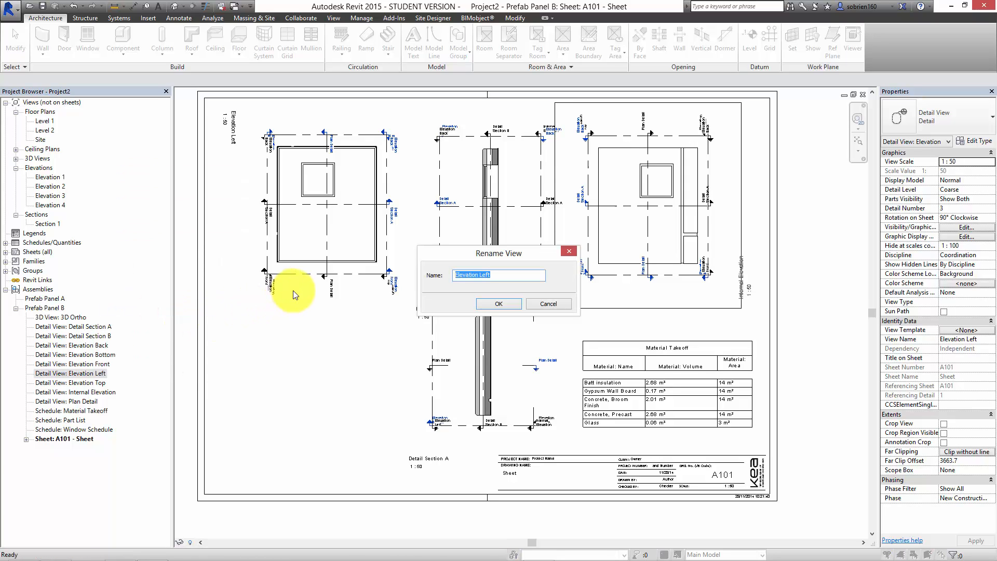
text(External Elevation)
key(Return)
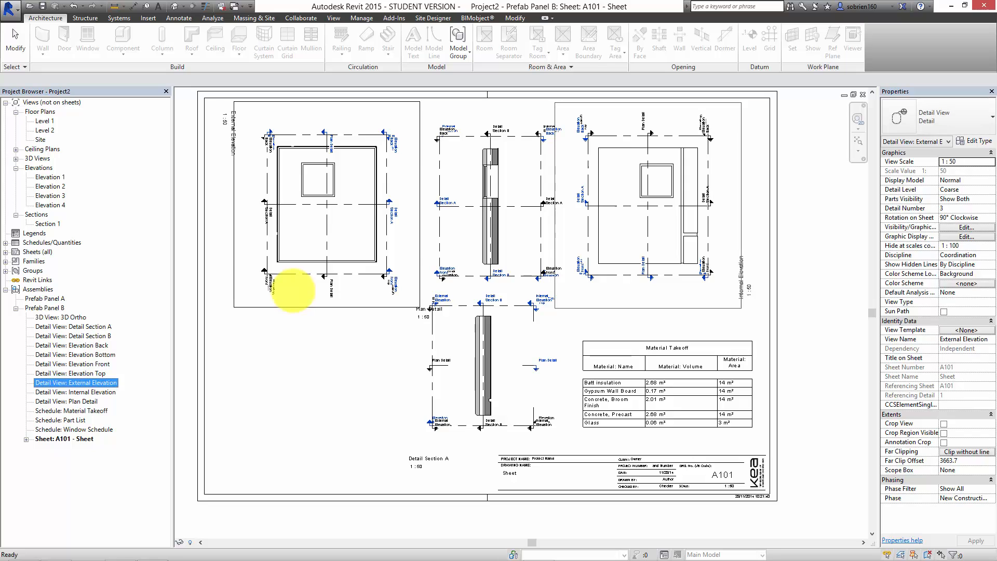
click(802, 290)
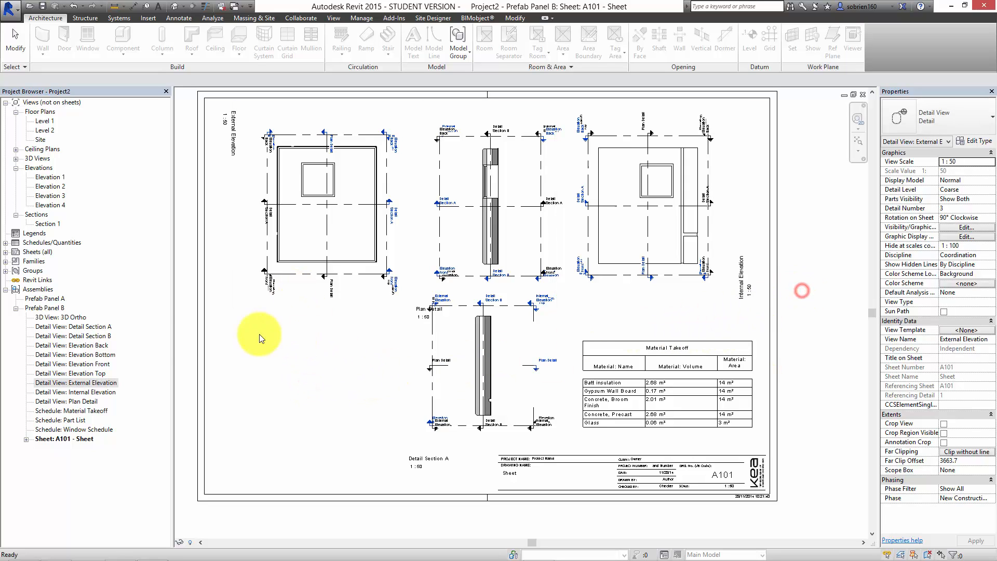
Place the 3D Ortho view of Prefab Panel B on the sheet in the free space below the External Elevation
click(83, 318)
drag(68, 318, 276, 338)
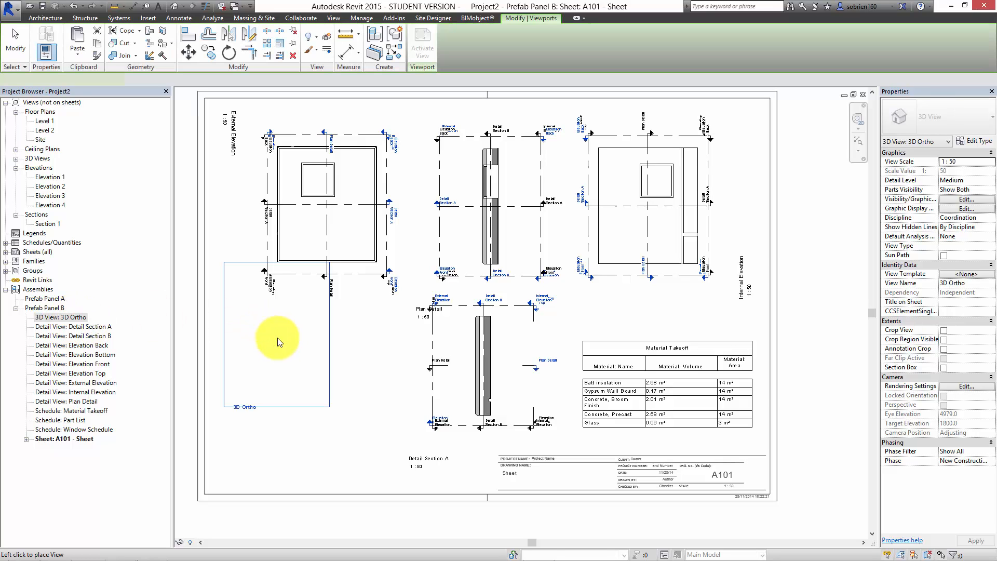
click(287, 402)
click(377, 450)
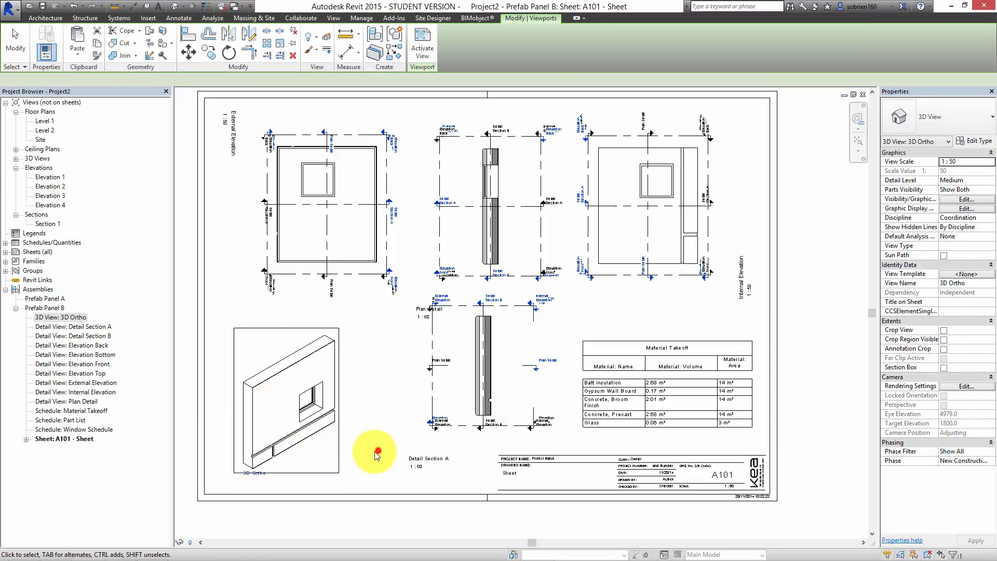
middle_drag(380, 449, 423, 423)
scroll(367, 414, up, 2)
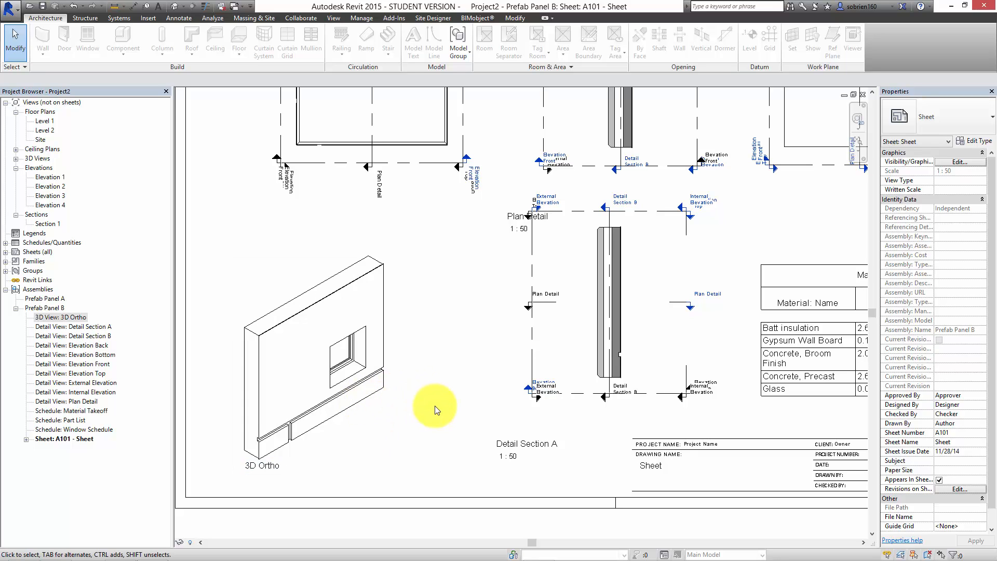
middle_drag(434, 407, 374, 461)
scroll(378, 441, down, 4)
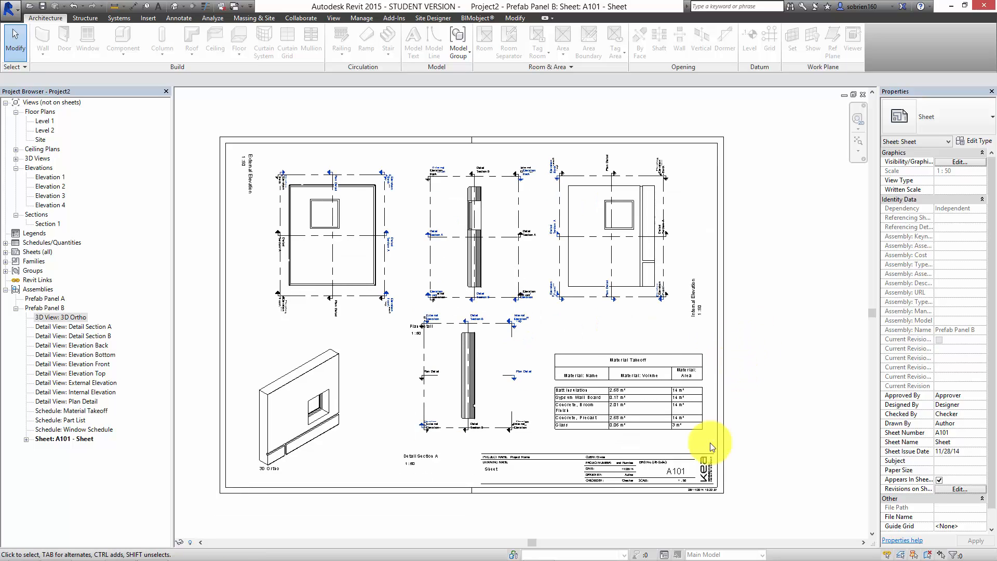
Change the sheet number in the title block to (21)4.001
scroll(656, 493, up, 3)
click(647, 487)
click(647, 486)
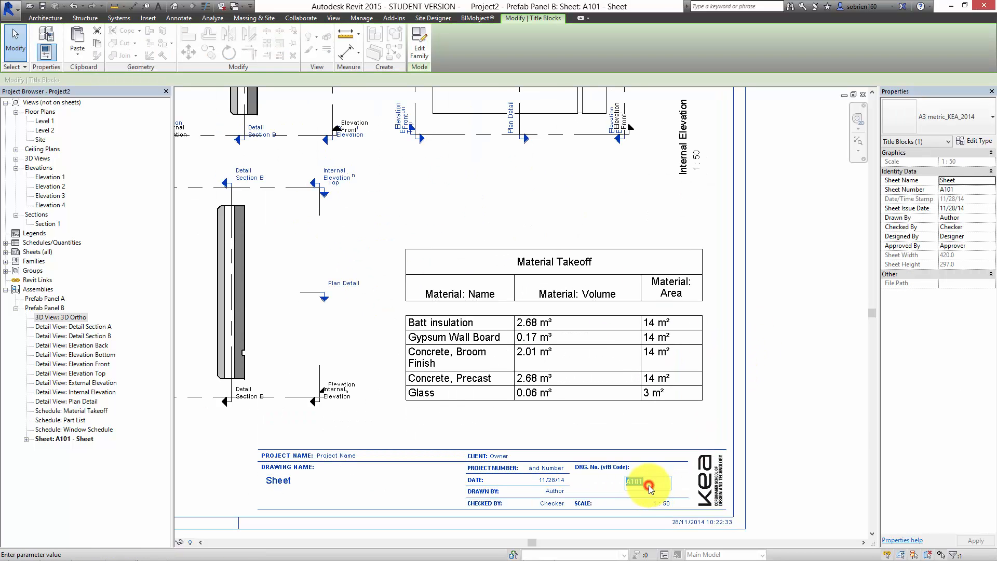
key(BackSpace)
click(779, 440)
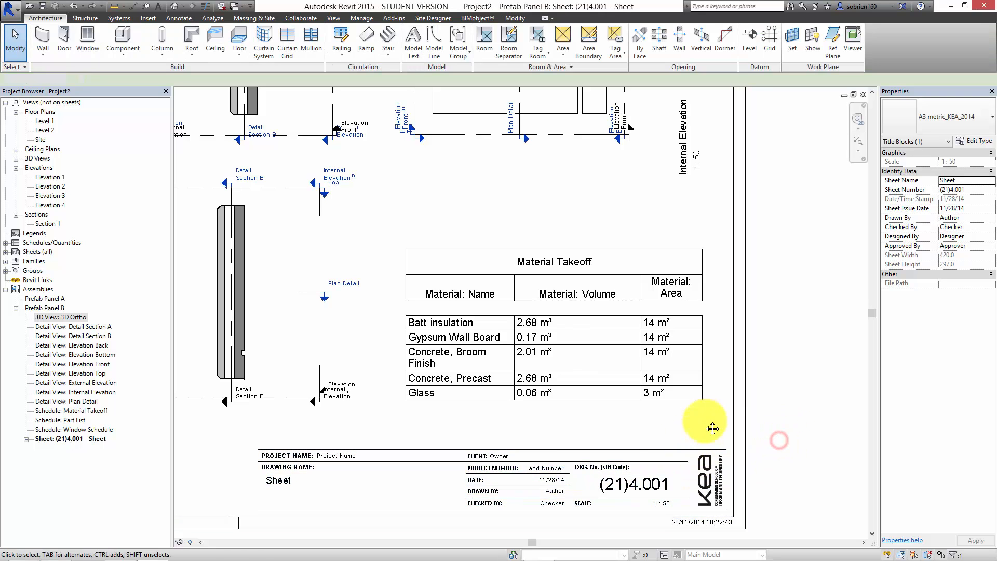
scroll(708, 424, down, 3)
scroll(571, 421, down, 2)
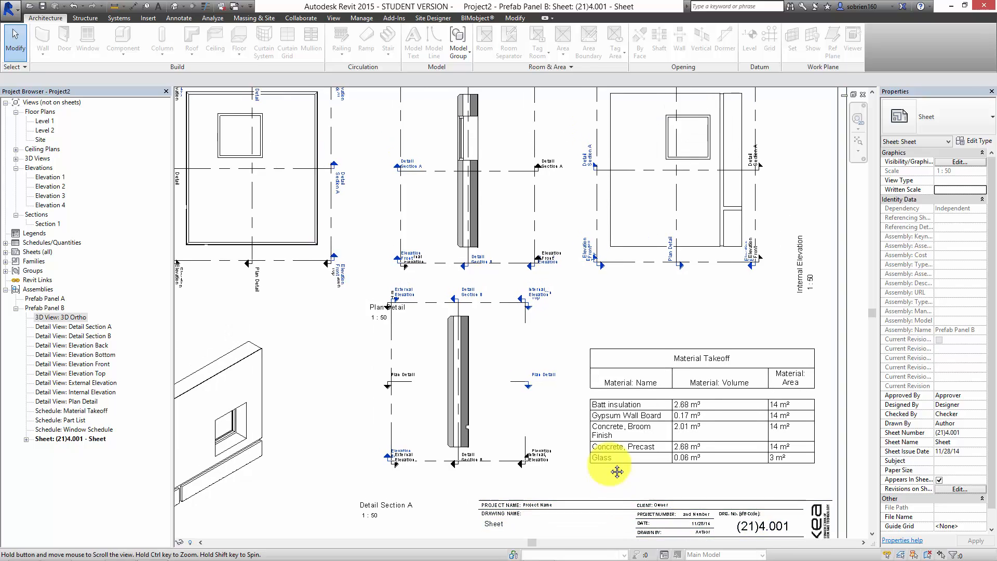
scroll(598, 461, down, 2)
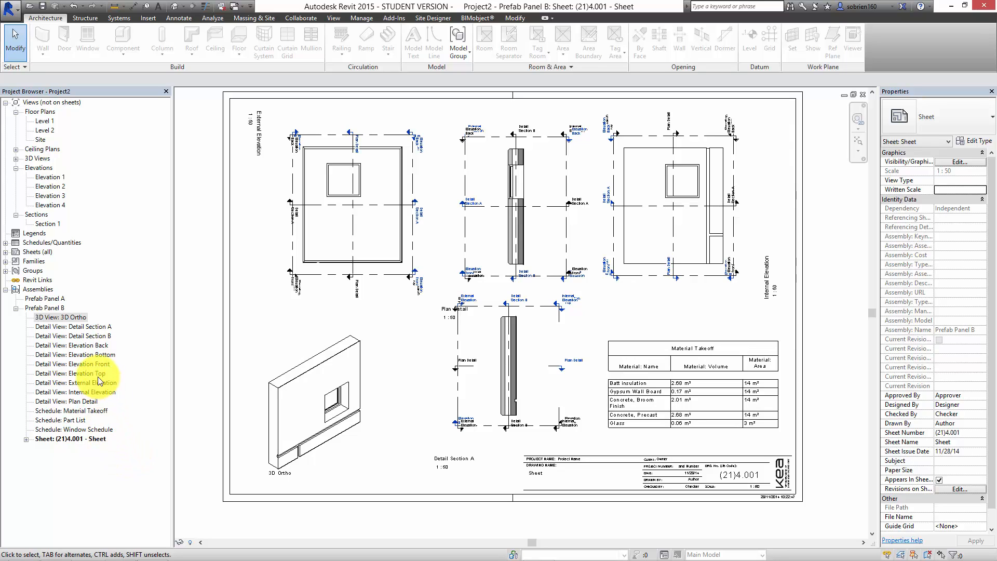
Open the Internal Elevation detail view and add a horizontal aligned dimension chain across the two base segments and the gap between them
double_click(91, 391)
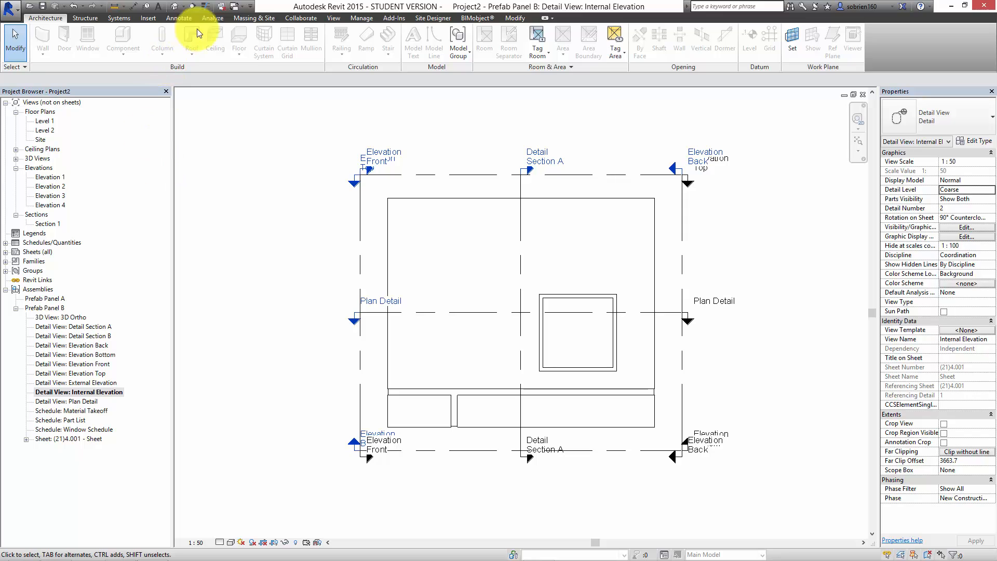
click(179, 18)
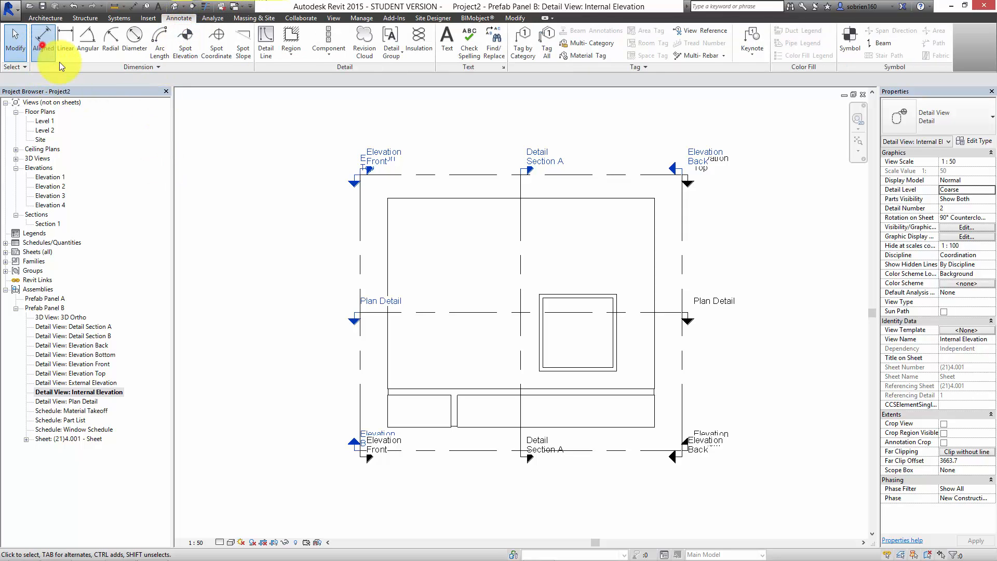
click(388, 413)
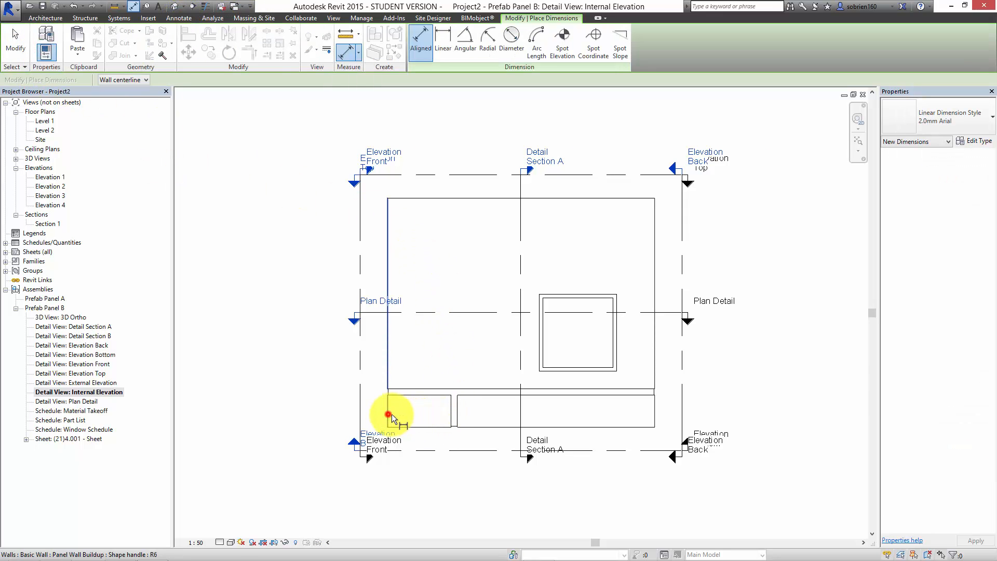
click(450, 409)
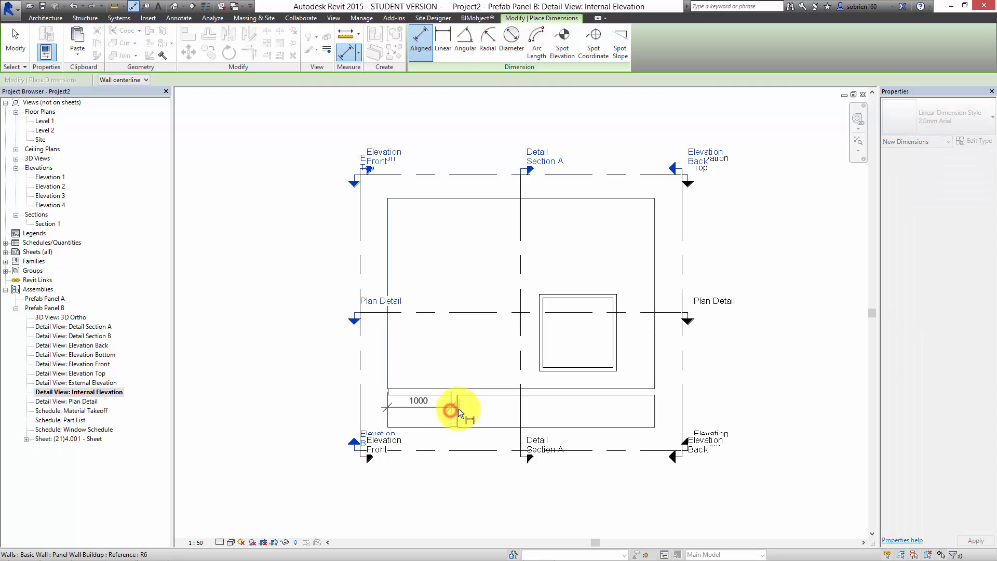
click(458, 408)
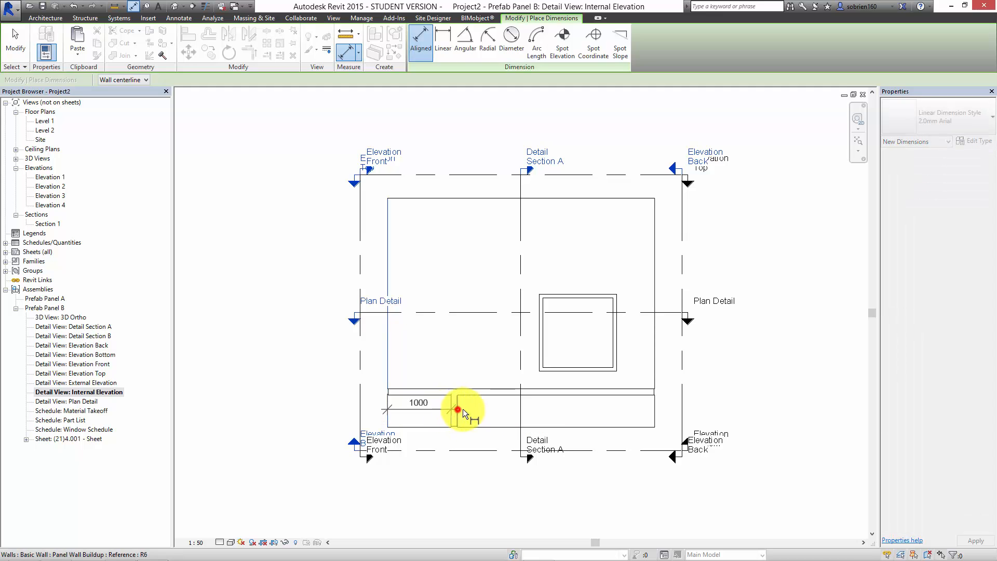
click(654, 410)
click(633, 413)
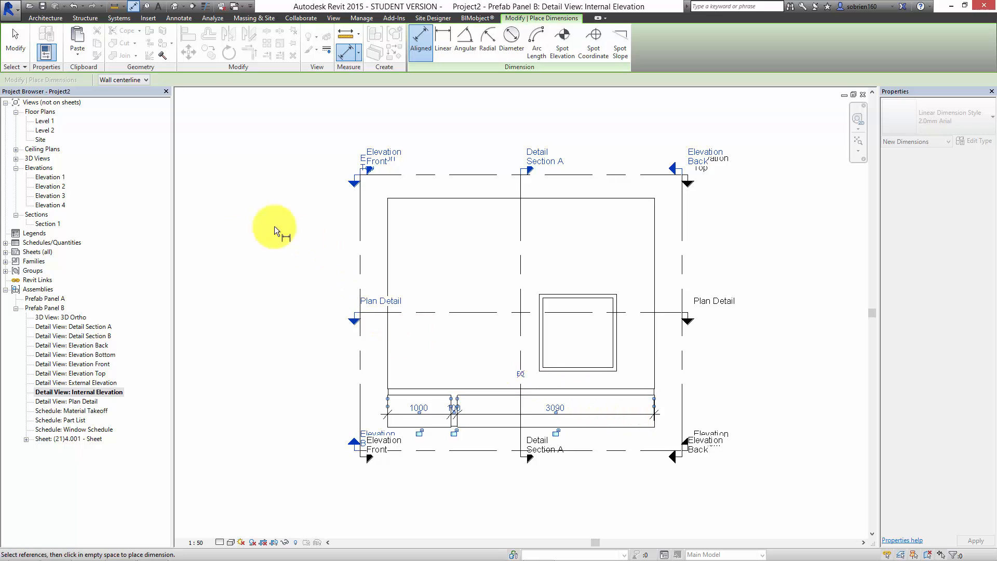
Add a vertical aligned dimension chain from the panel's bottom edge through the base strips and window to its top edge
click(593, 428)
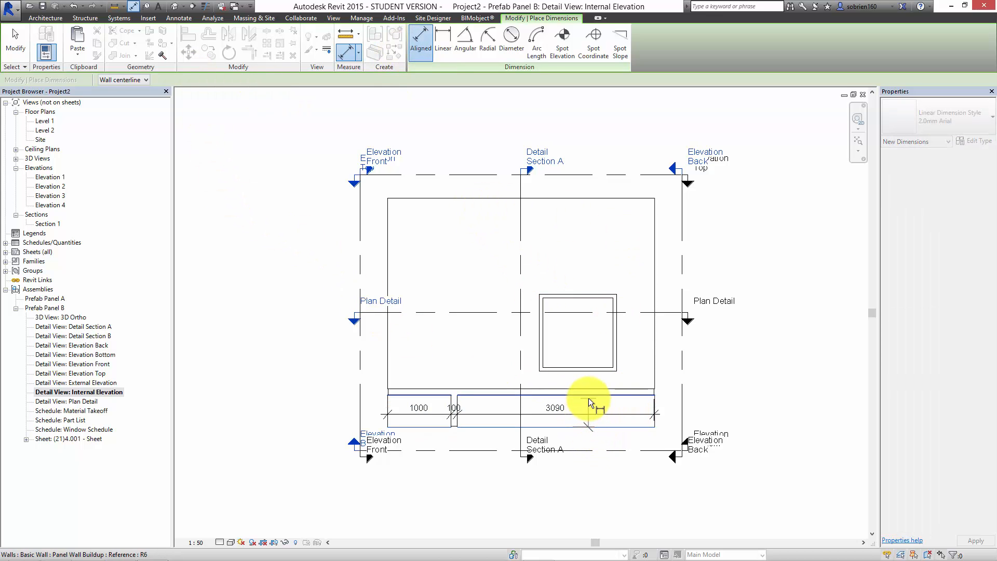
click(590, 389)
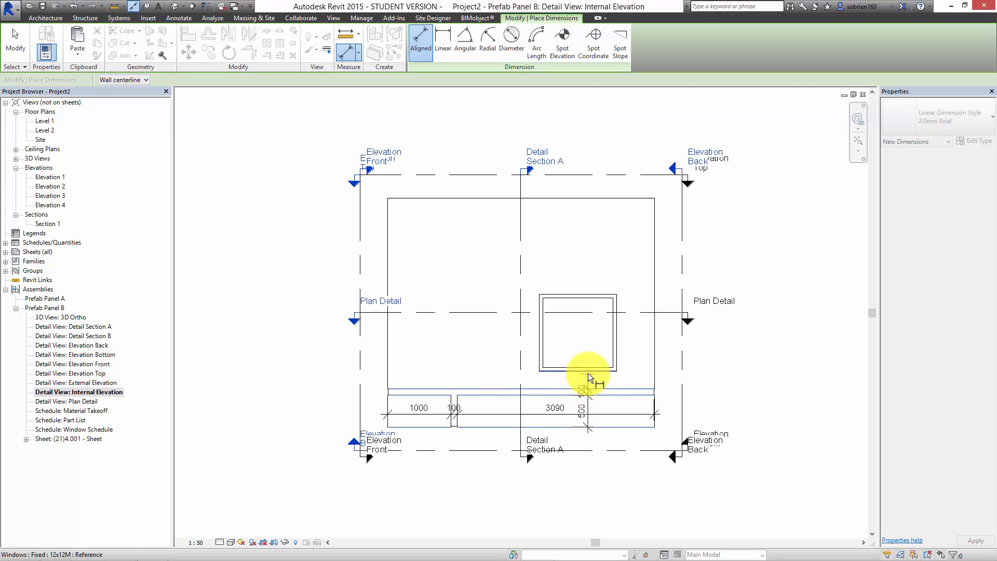
click(587, 372)
click(576, 295)
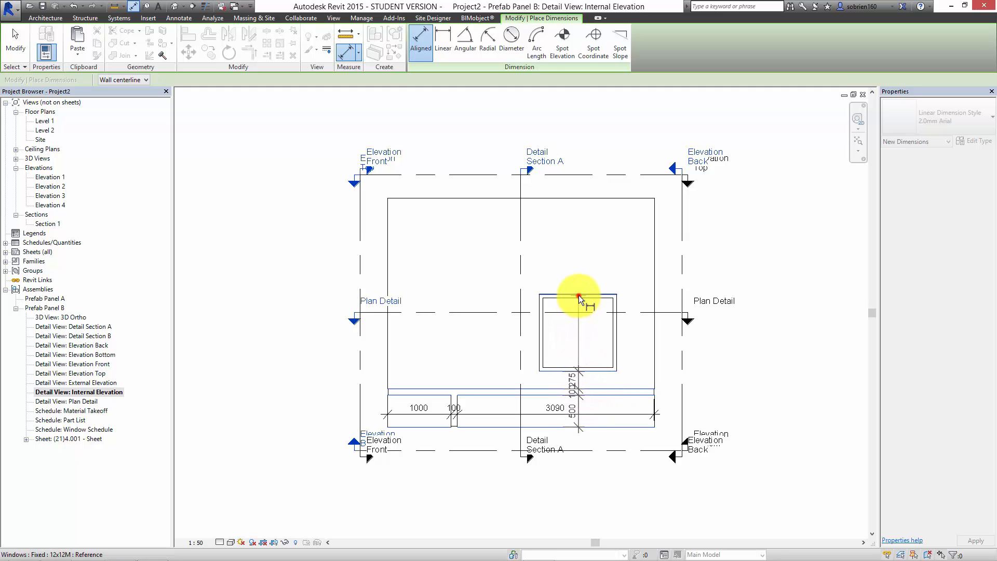
click(577, 198)
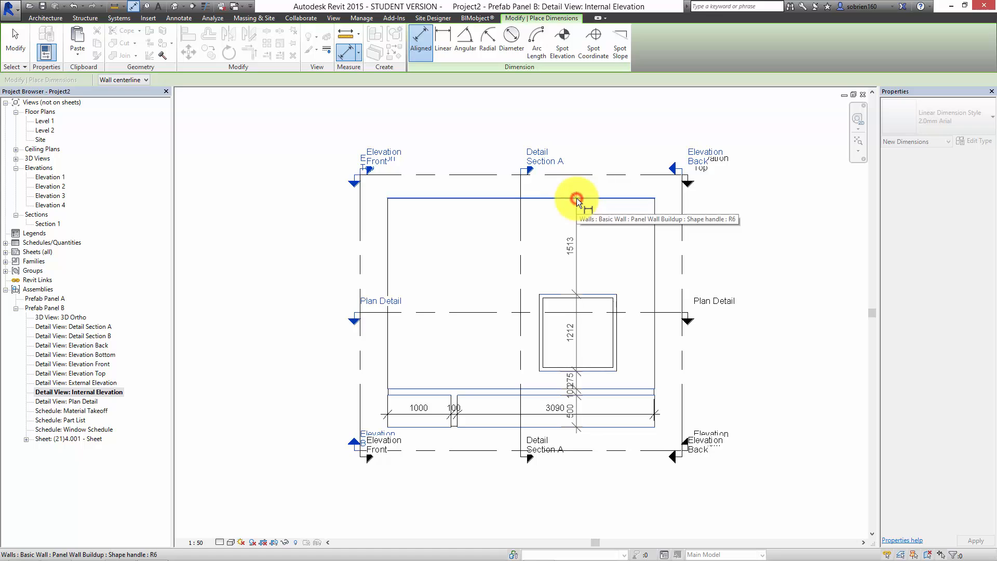
click(579, 188)
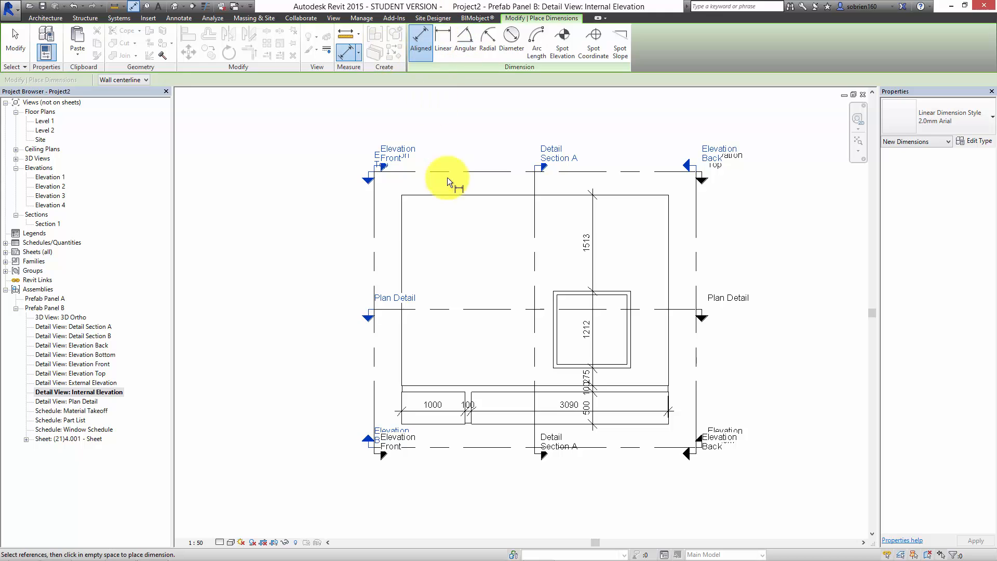
Dimension the panel's overall width just above its top edge and finish dimensioning
click(403, 223)
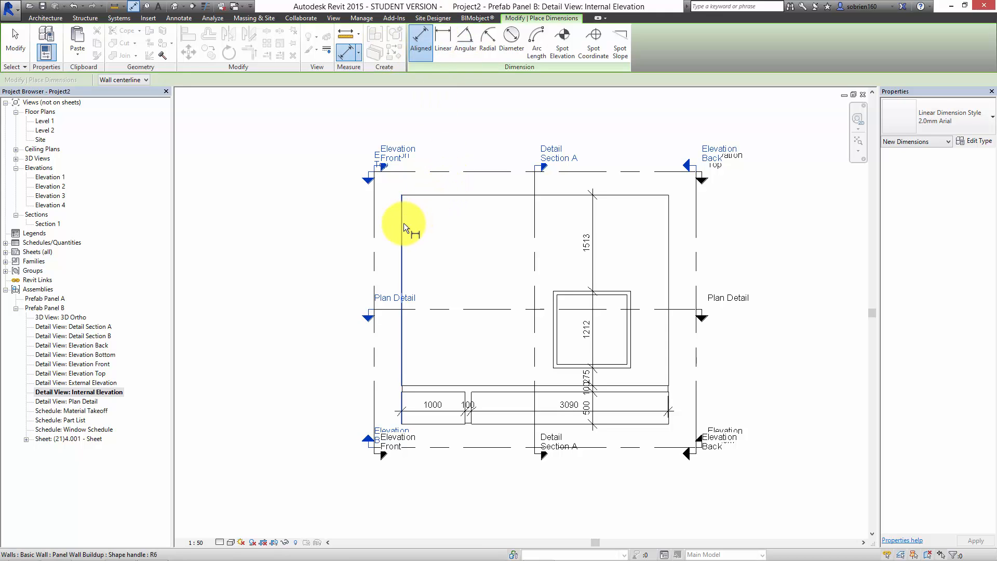
click(667, 211)
click(646, 181)
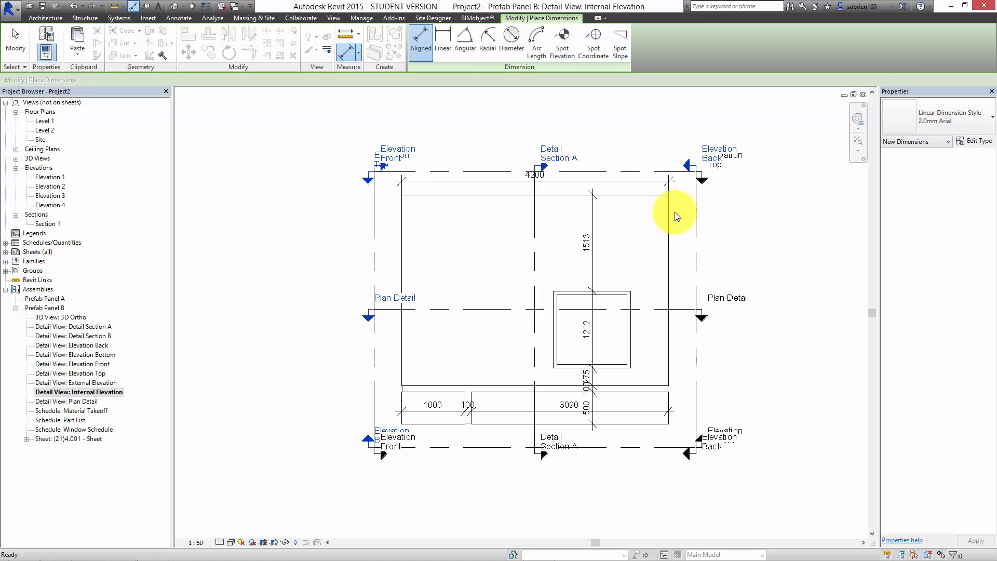
key(Escape)
key(Escape)
Draw a vertical detail line in <Hidden> line style, about 4500 mm long, from the panel's upper right corner down past its base
scroll(639, 299, up, 3)
middle_drag(683, 289, 672, 318)
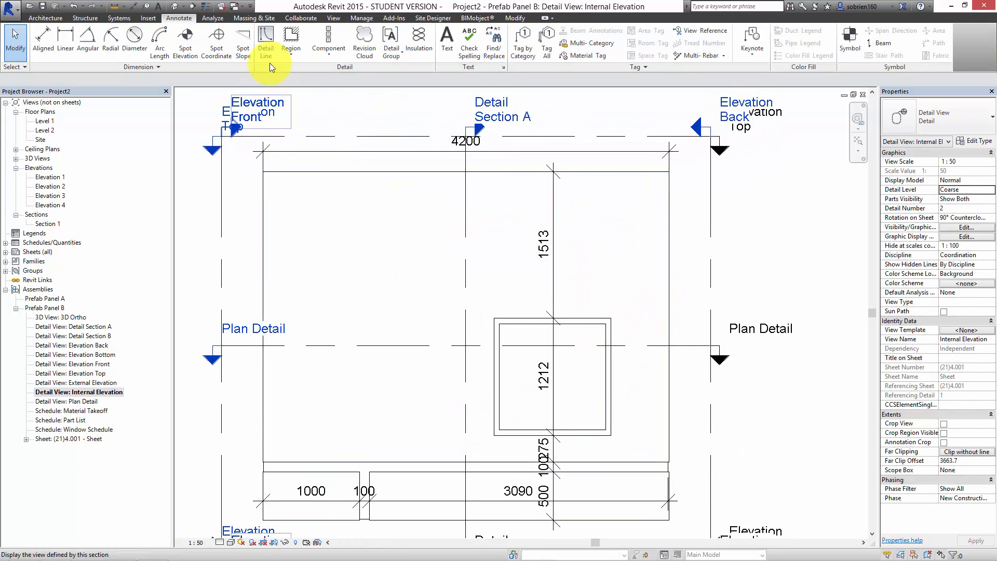
click(266, 46)
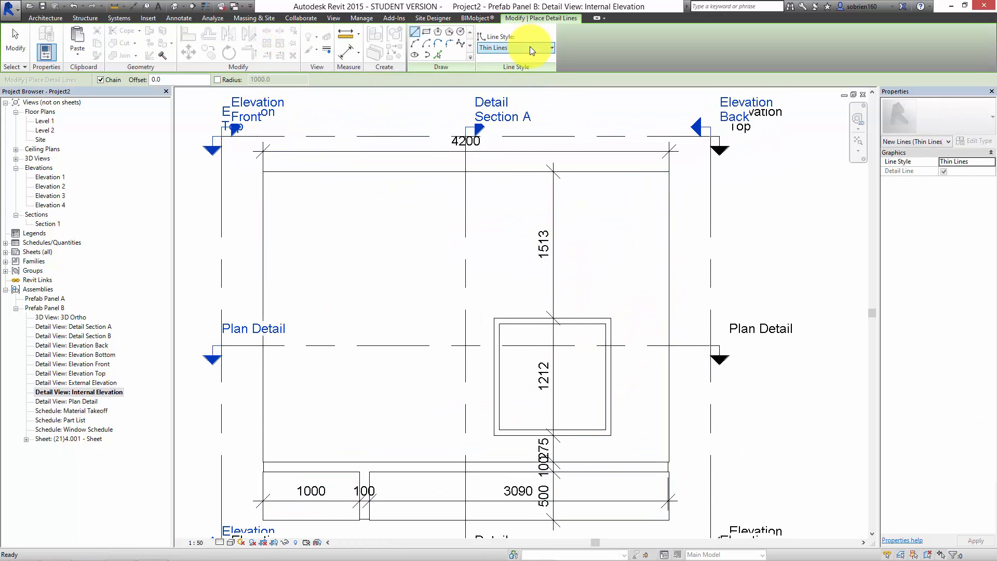
click(529, 47)
click(510, 95)
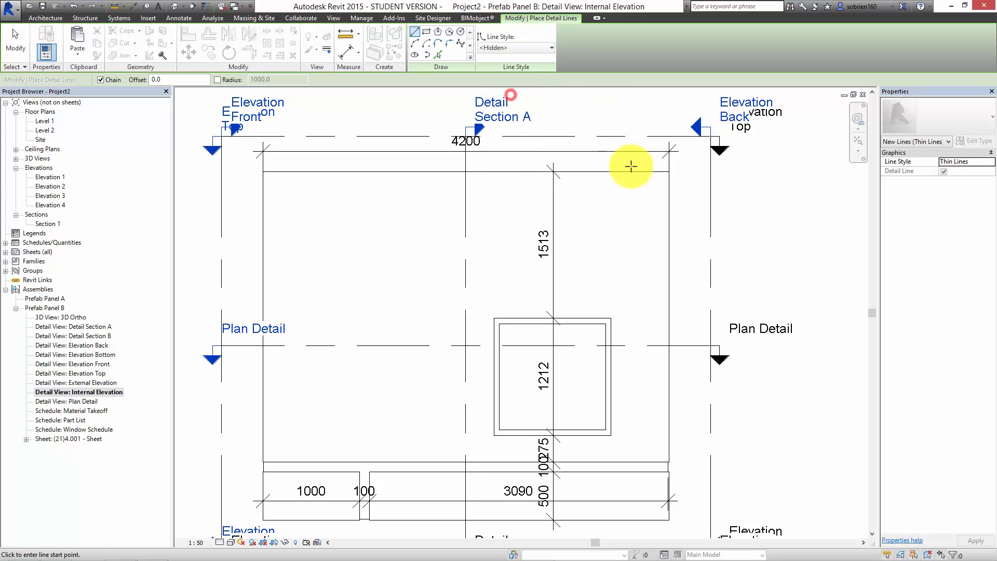
click(664, 172)
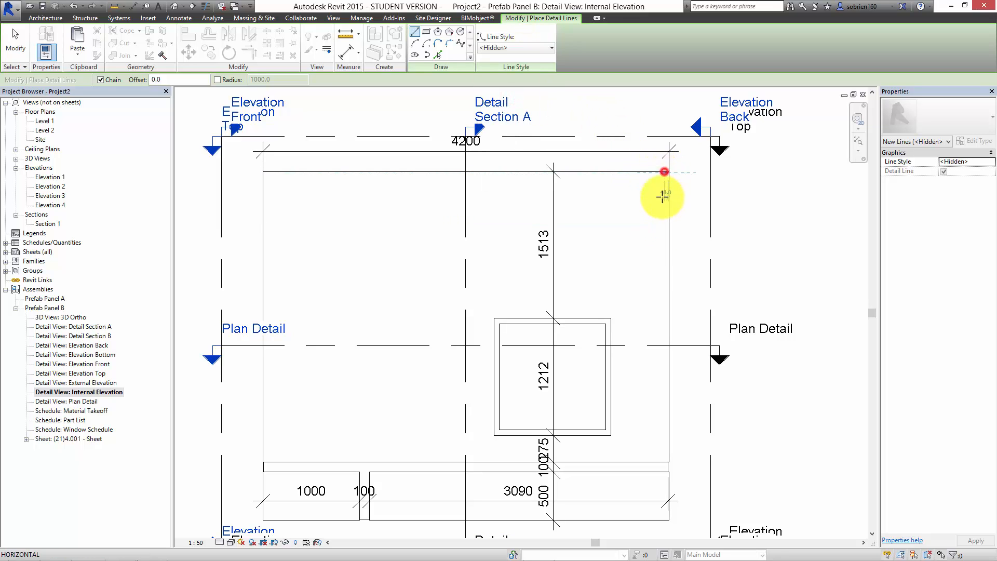
middle_drag(677, 376, 610, 152)
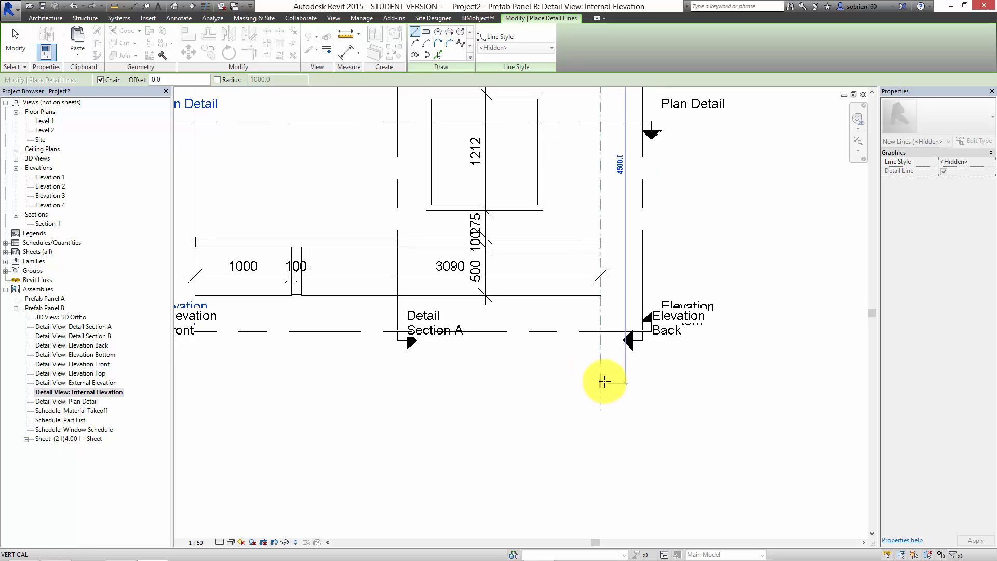
click(601, 382)
scroll(623, 405, up, 3)
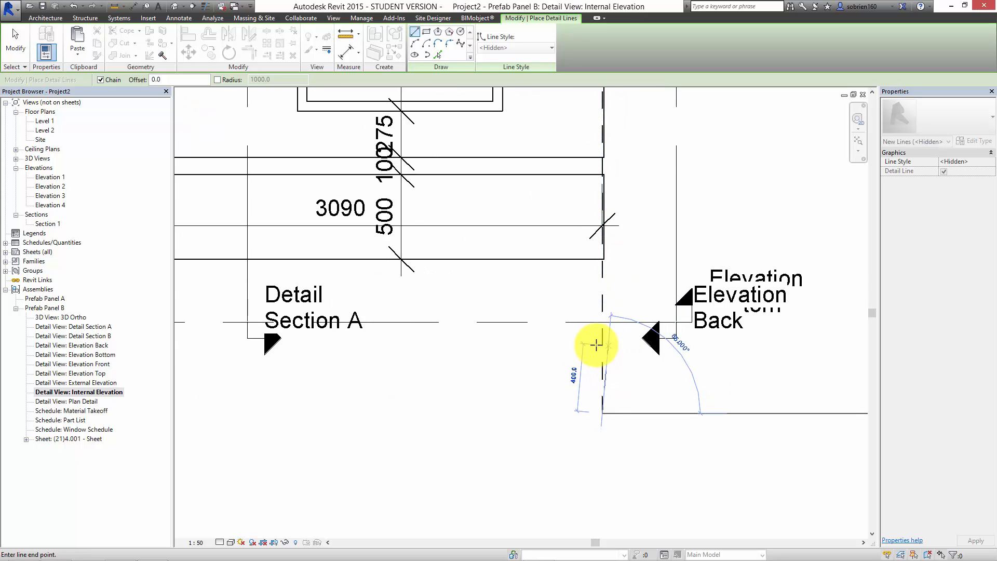
scroll(638, 377, down, 1)
key(Escape)
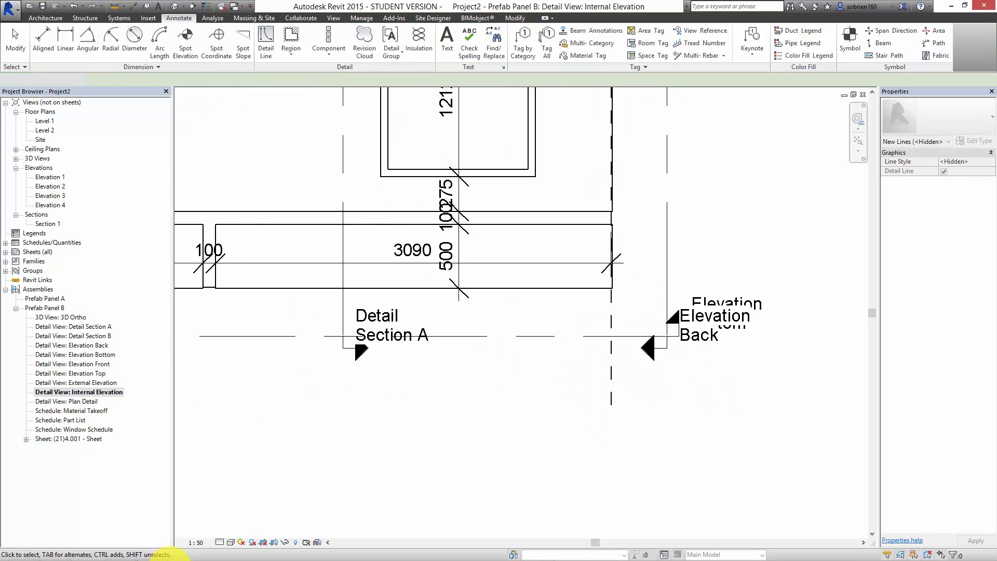
Switch to the Chrome presentation and examine the C7.8 element drawing and the C7.7 wall elevation examples
mouse_move(222, 552)
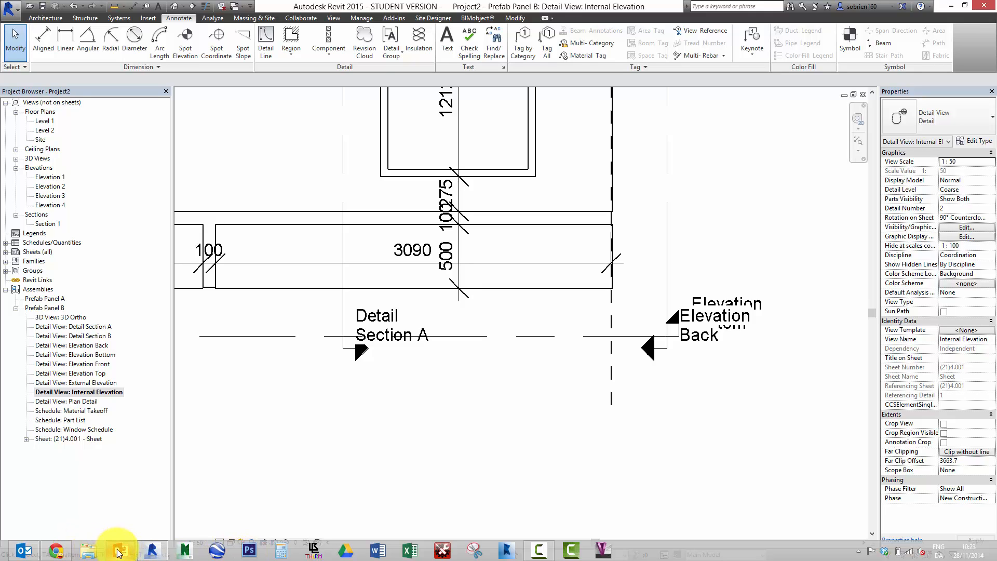
click(63, 556)
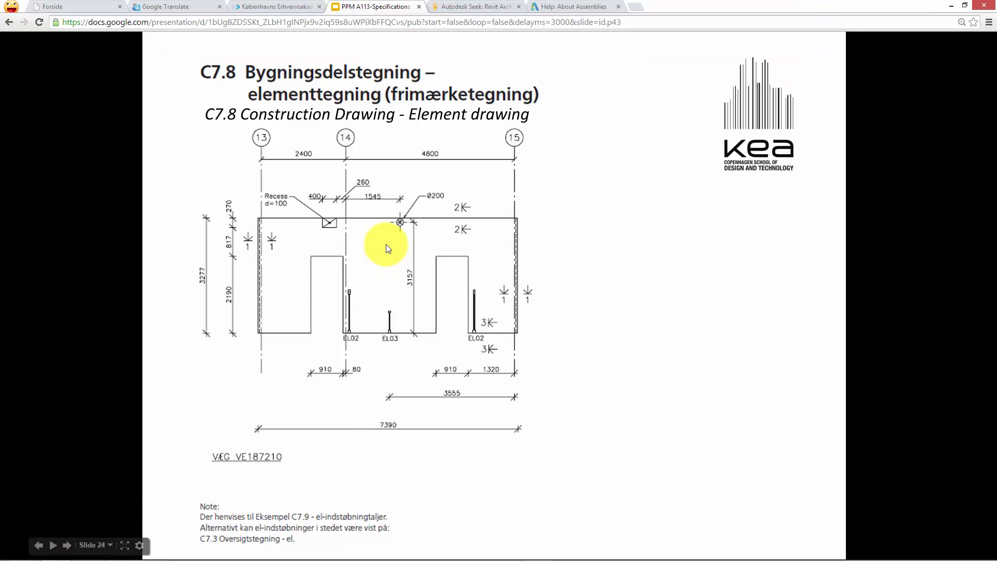
key(Left)
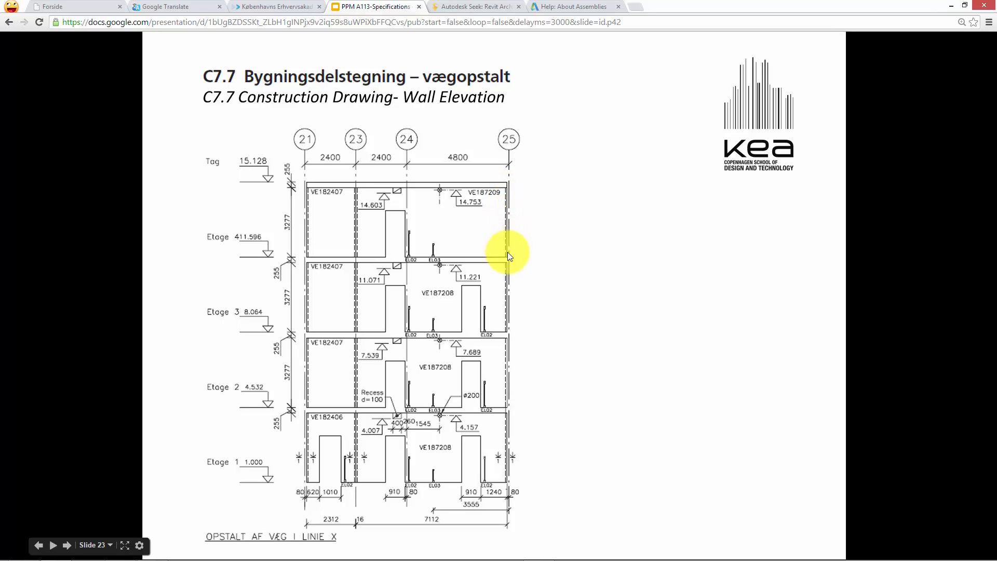
Go back through the presentation to the Interfaces slides and examine the facade interface diagram
key(Left)
key(Left)
key(Left)
key(Left)
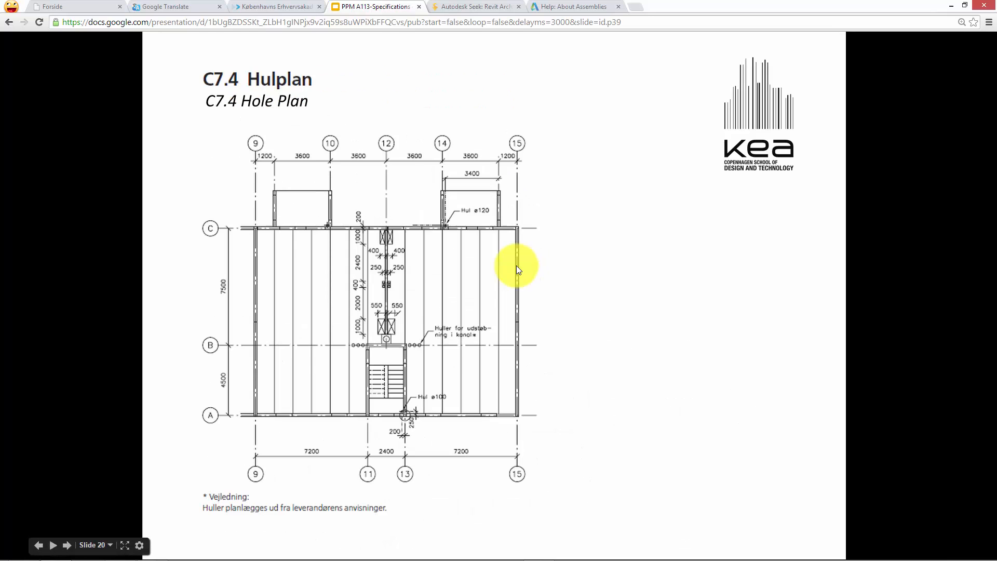
key(Left)
key(Left)
key(Left)
key(Left)
key(Left)
key(Left)
key(Left)
key(Left)
key(Left)
key(Left)
key(Left)
key(Left)
key(Left)
key(Left)
key(Left)
key(Left)
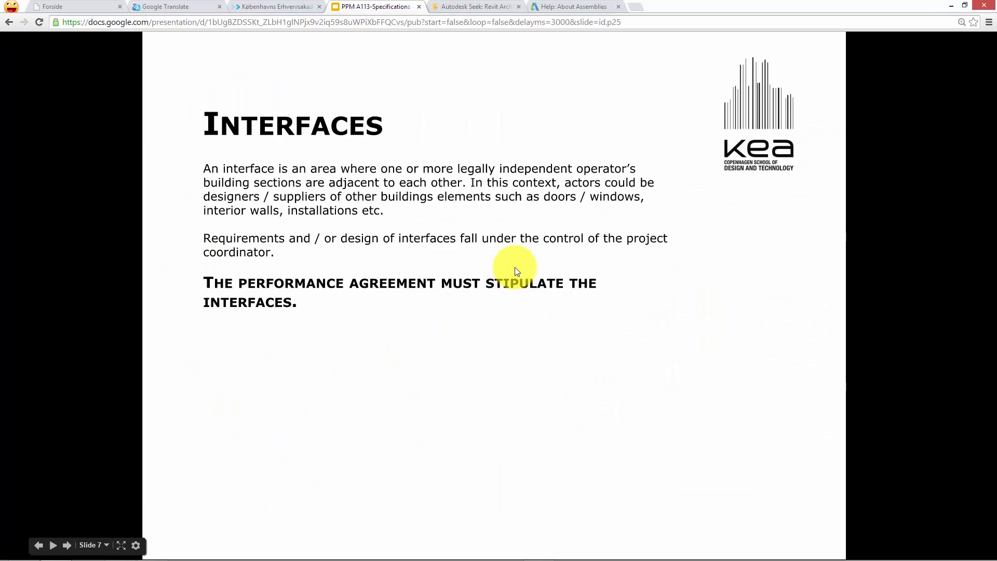
key(Right)
key(Right)
key(Right)
key(Right)
key(Right)
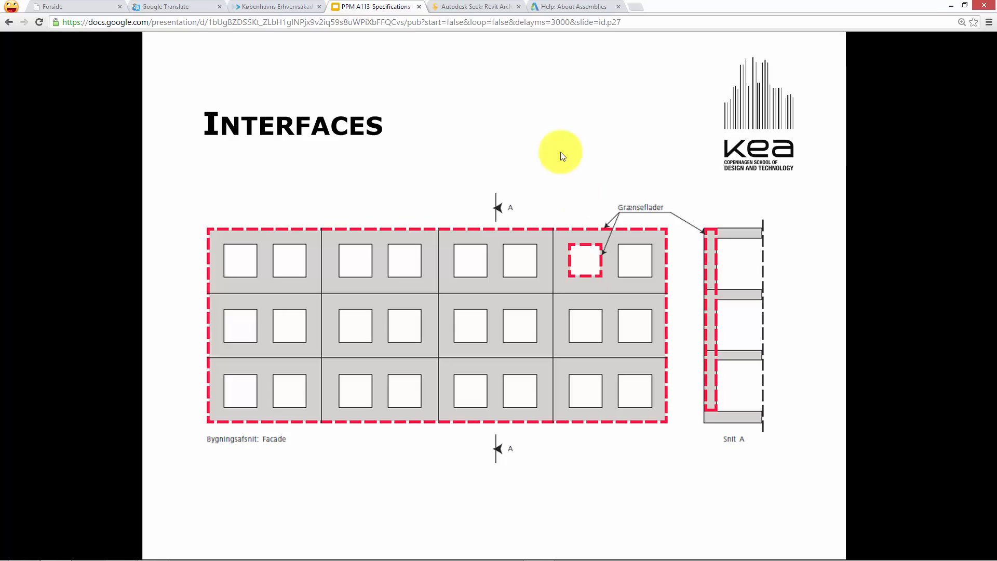
Advance through the A113 distribution sheet example to the layout drawings and examine the C7.2 construction layout
click(584, 180)
click(581, 185)
click(583, 186)
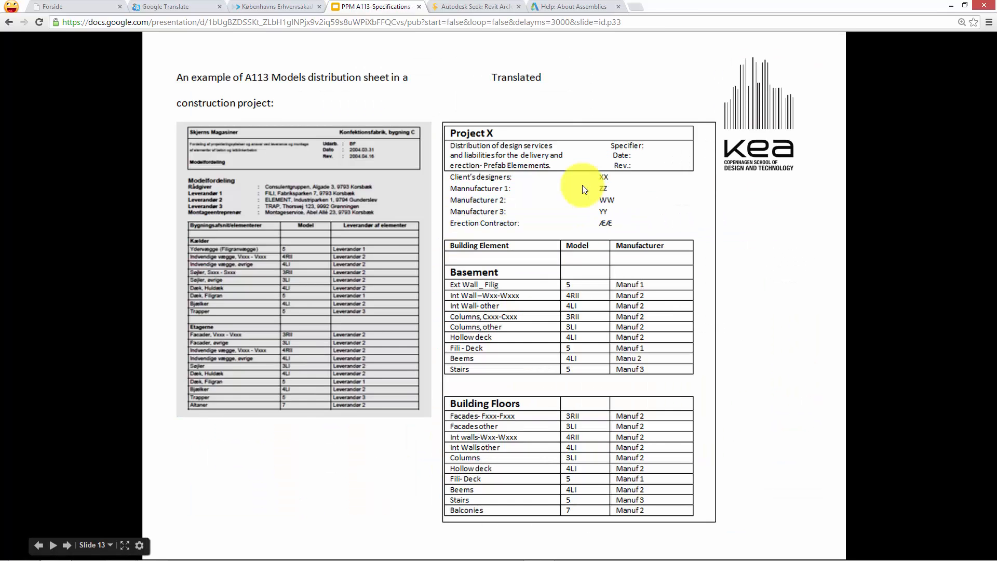
click(582, 185)
click(583, 185)
click(583, 185)
click(583, 186)
click(582, 185)
click(583, 186)
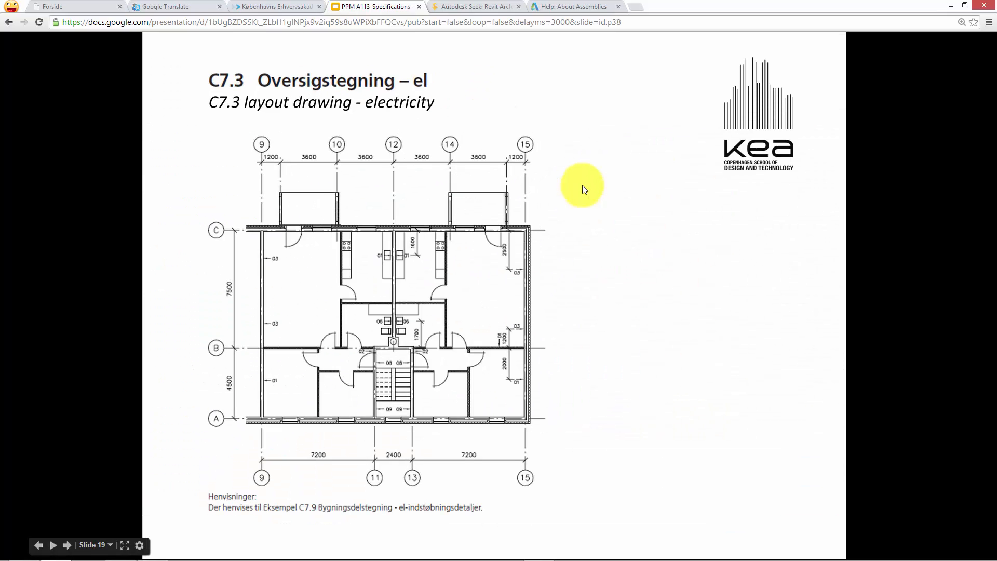
key(Left)
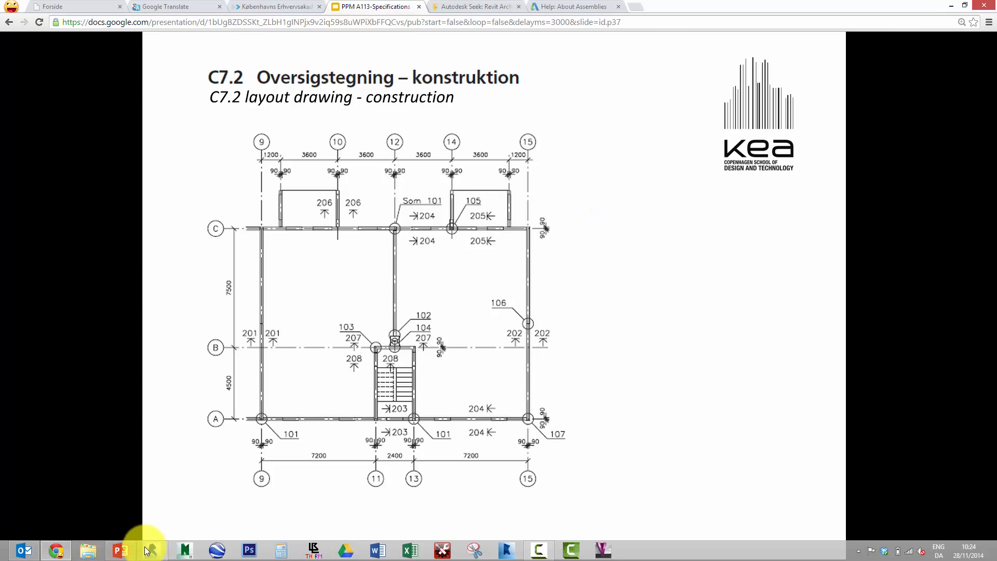
Switch back to Revit and open the Detail Section A view of Prefab Panel B
click(152, 551)
middle_drag(394, 404, 558, 410)
scroll(553, 408, down, 5)
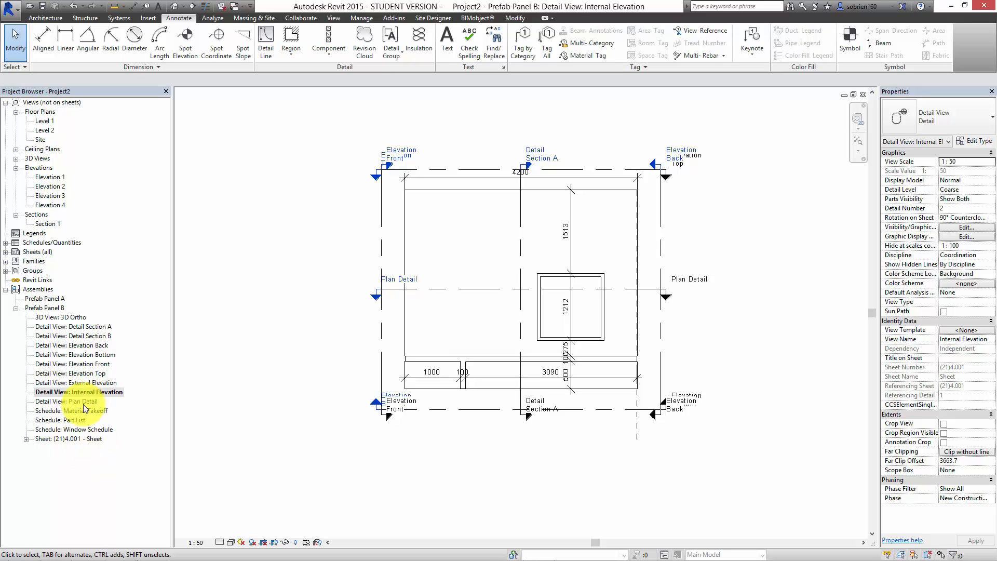
double_click(77, 326)
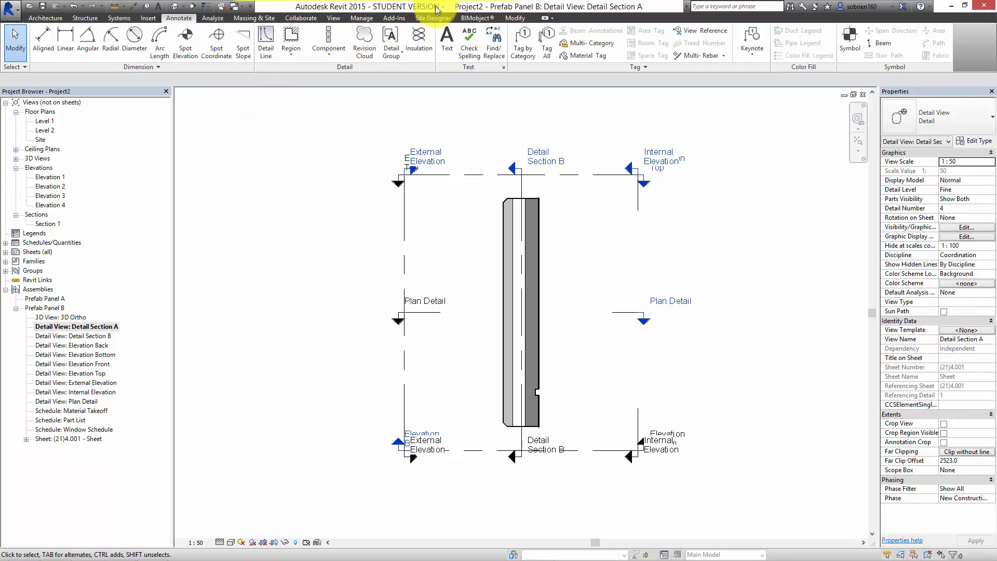
Create a rectangular callout around the upper end of the panel in Detail Section A
click(334, 18)
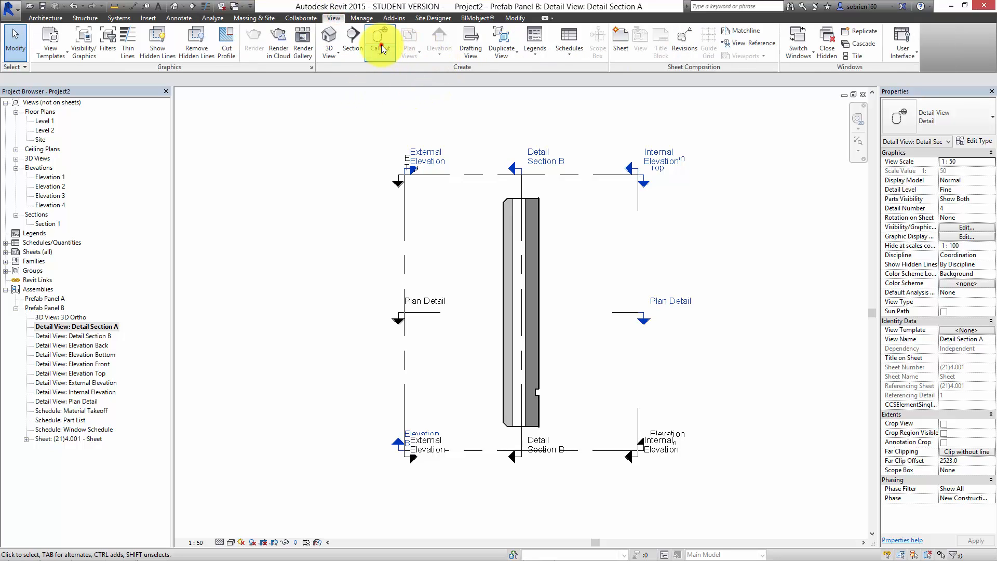
click(381, 48)
click(406, 79)
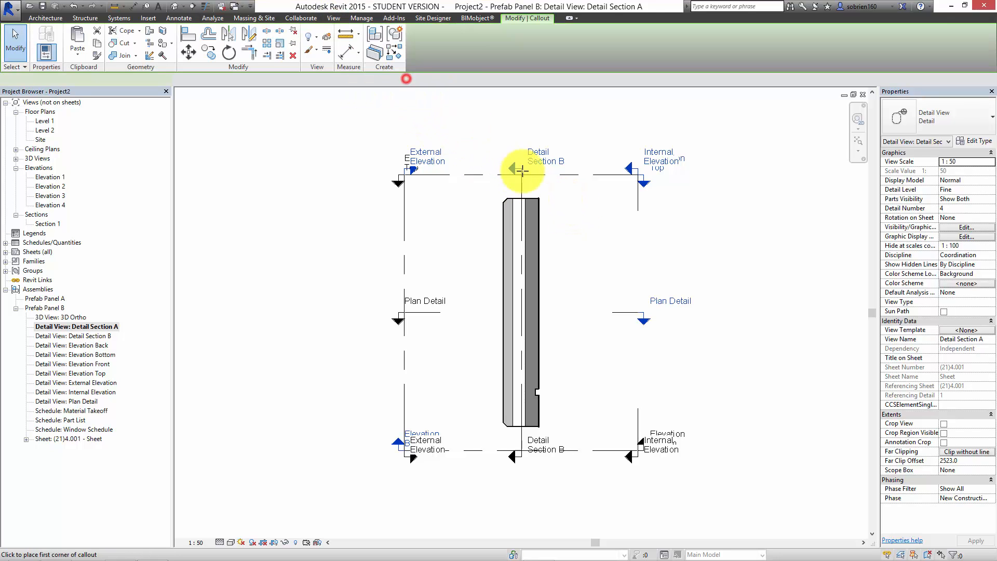
click(548, 183)
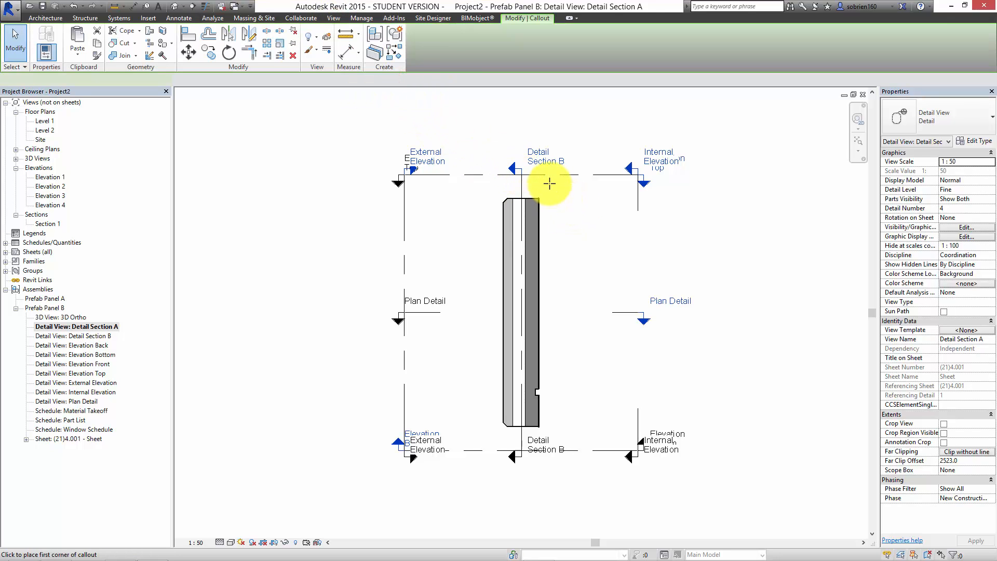
click(481, 235)
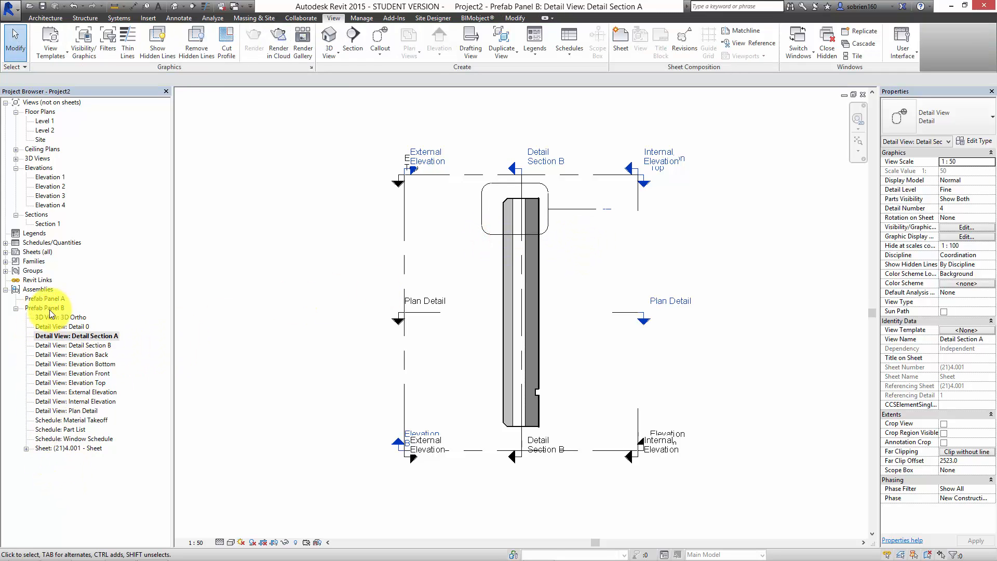
Create a second callout around the panel's lower end, including the small notch, and finish the Callout command
click(382, 39)
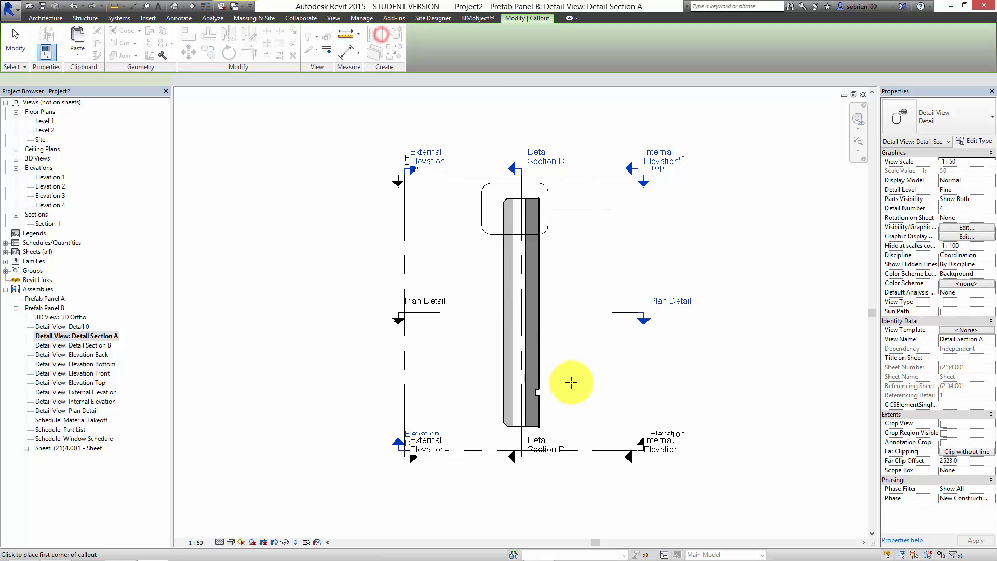
click(568, 383)
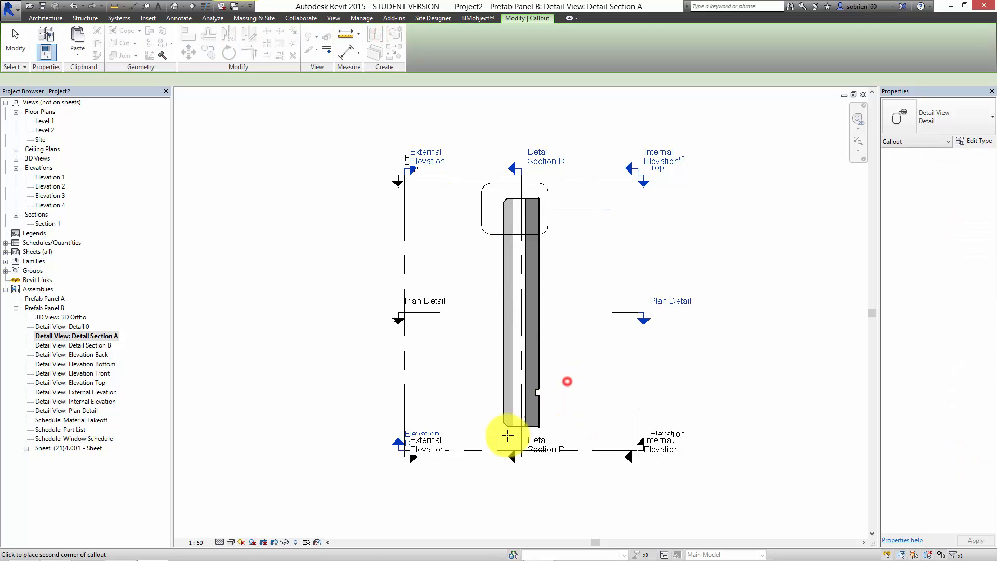
click(478, 438)
key(Escape)
key(Escape)
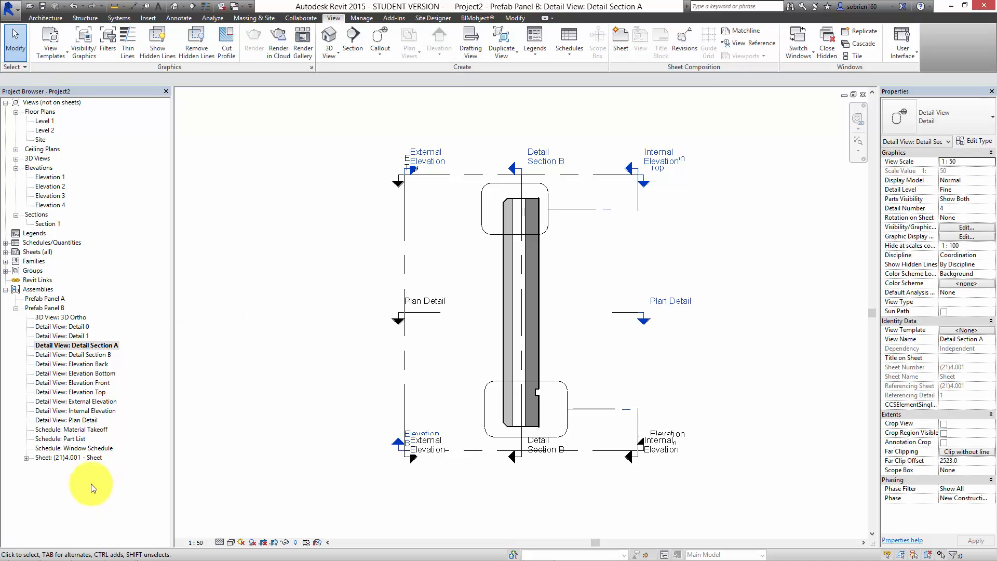
Create only a new sheet for the Prefab Panel B assembly, using the A3 metric_KEA_2014 title block
click(38, 310)
right_click(38, 309)
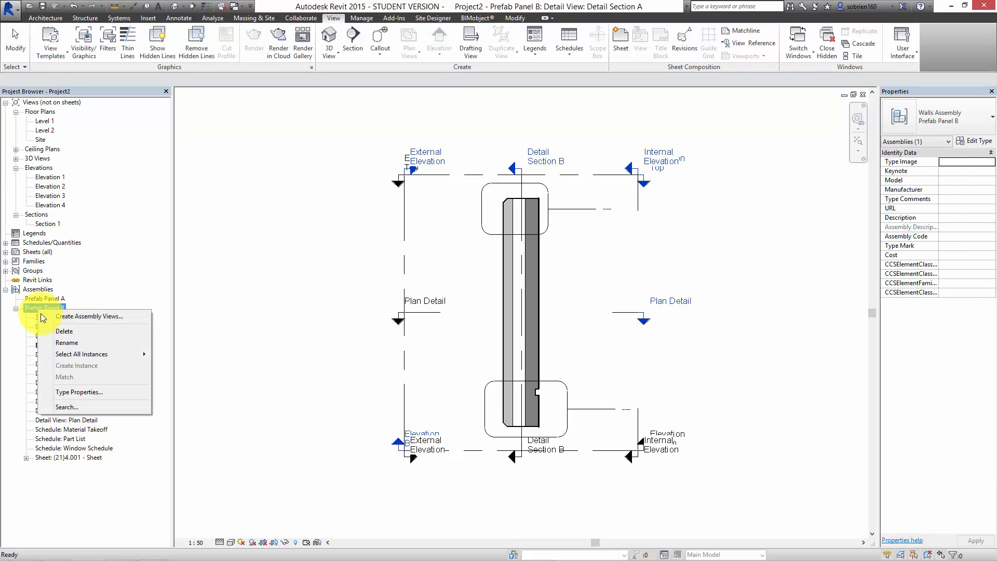
click(50, 316)
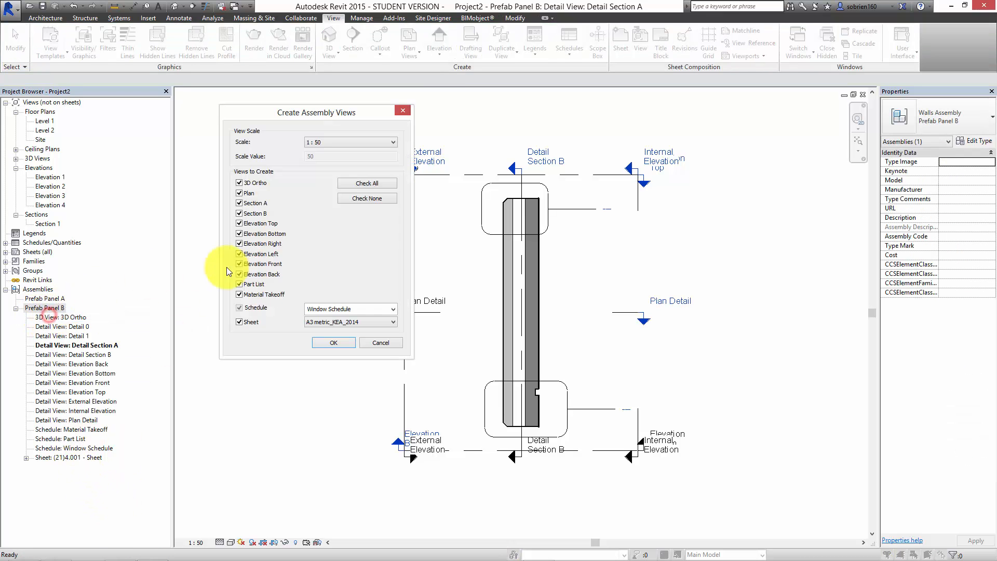
click(350, 197)
click(239, 322)
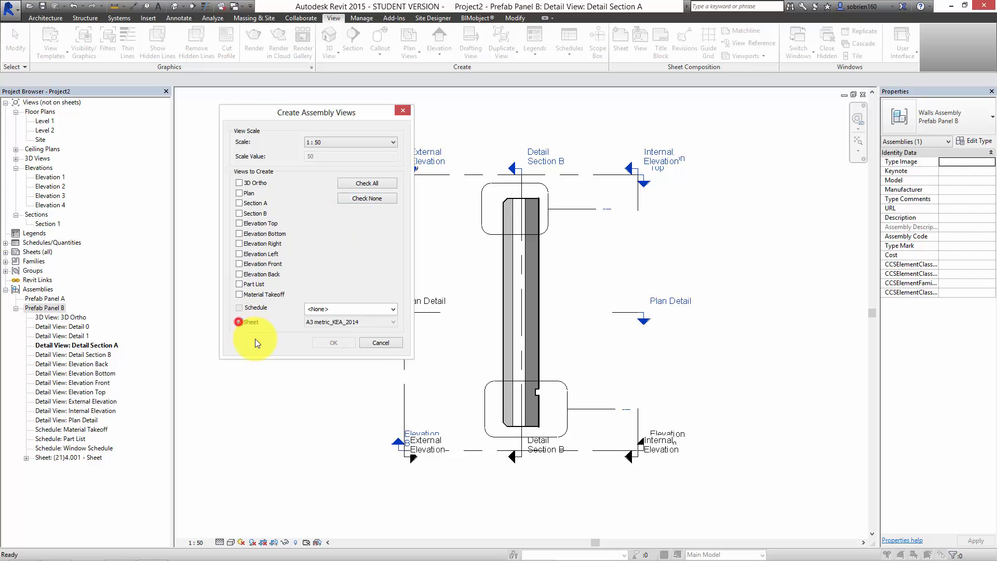
click(337, 344)
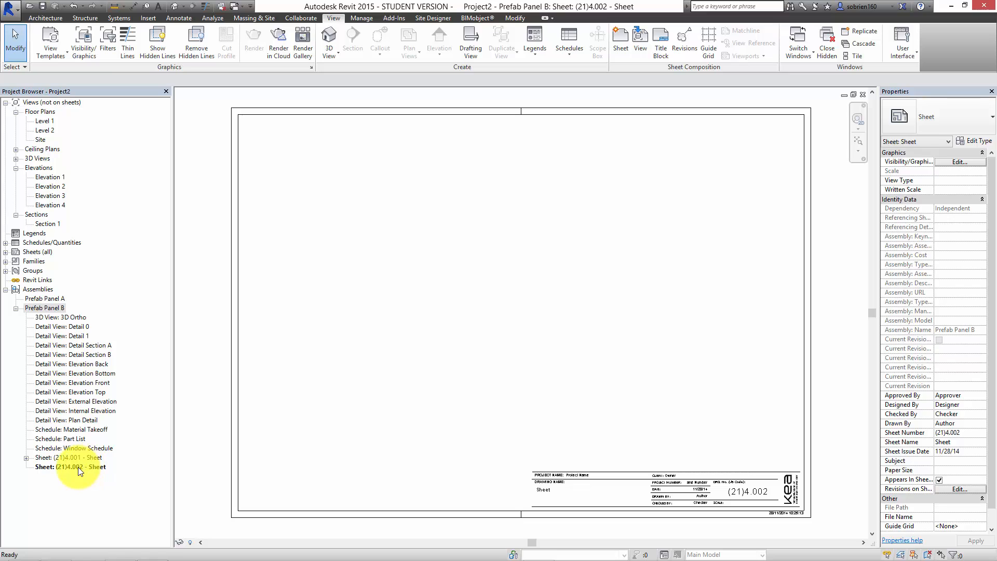
Place Detail 0 on sheet (21)4.002, set its view scale to 1 : 10 and move it into the sheet's upper half
click(89, 326)
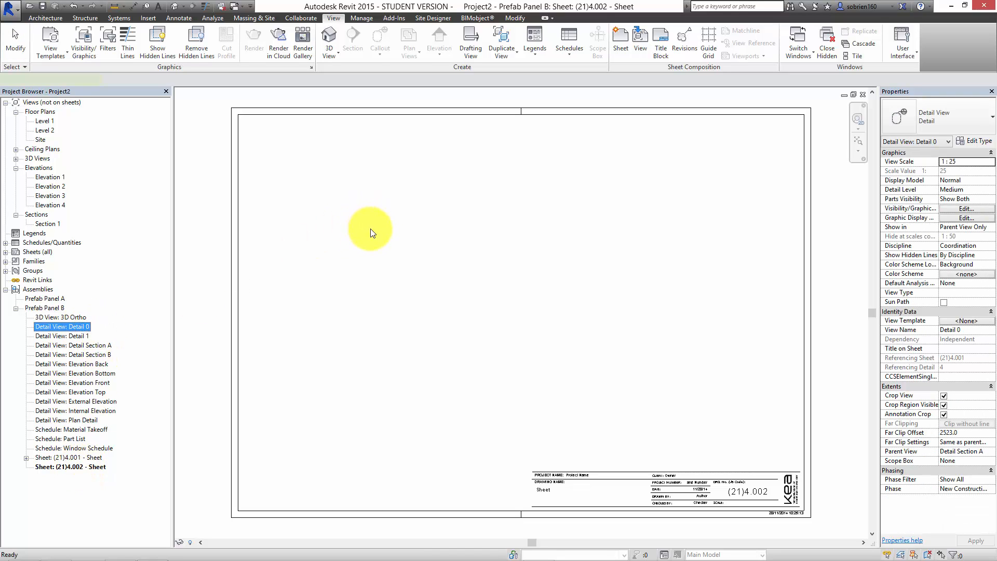
click(373, 316)
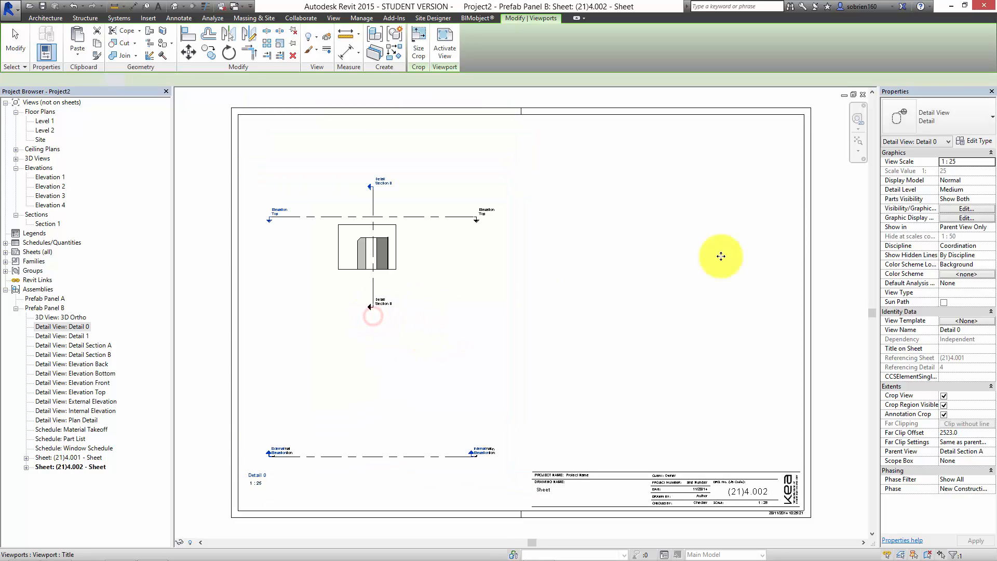
click(961, 161)
click(982, 161)
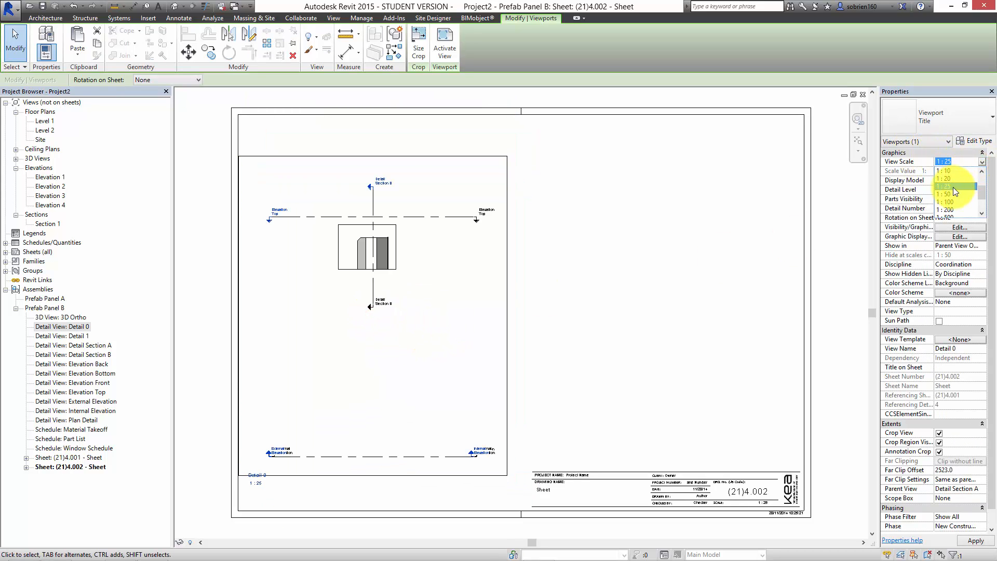
click(948, 170)
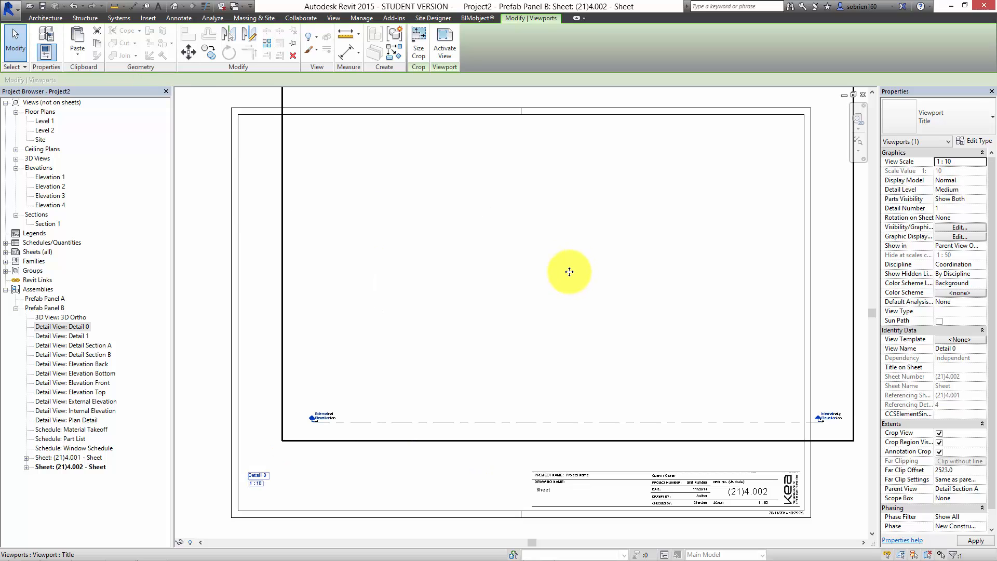
scroll(569, 273, down, 3)
drag(674, 133, 627, 292)
Place Detail 1 on the sheet, set its view scale to 1 : 10 and move it below Detail 0
click(70, 336)
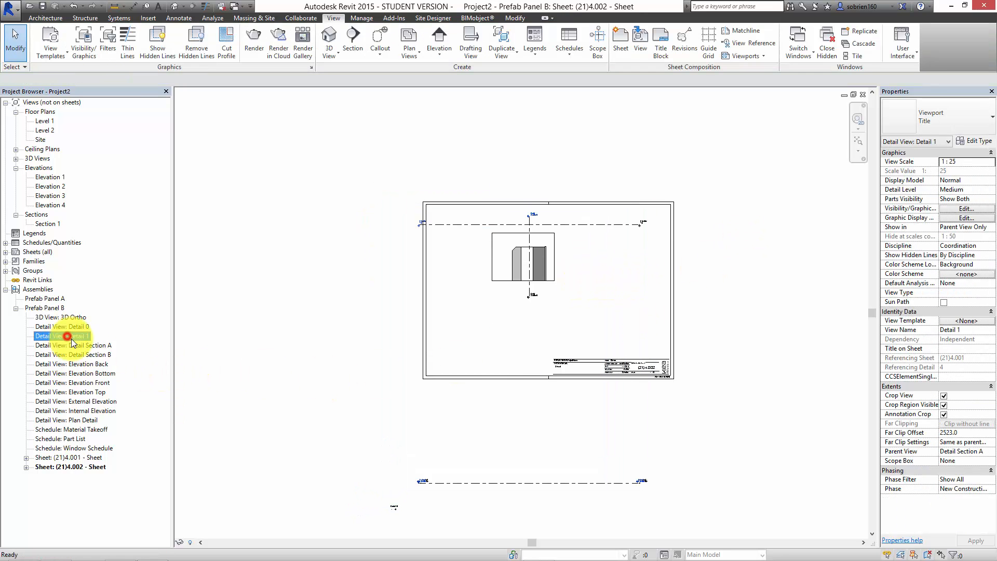
drag(70, 337, 377, 366)
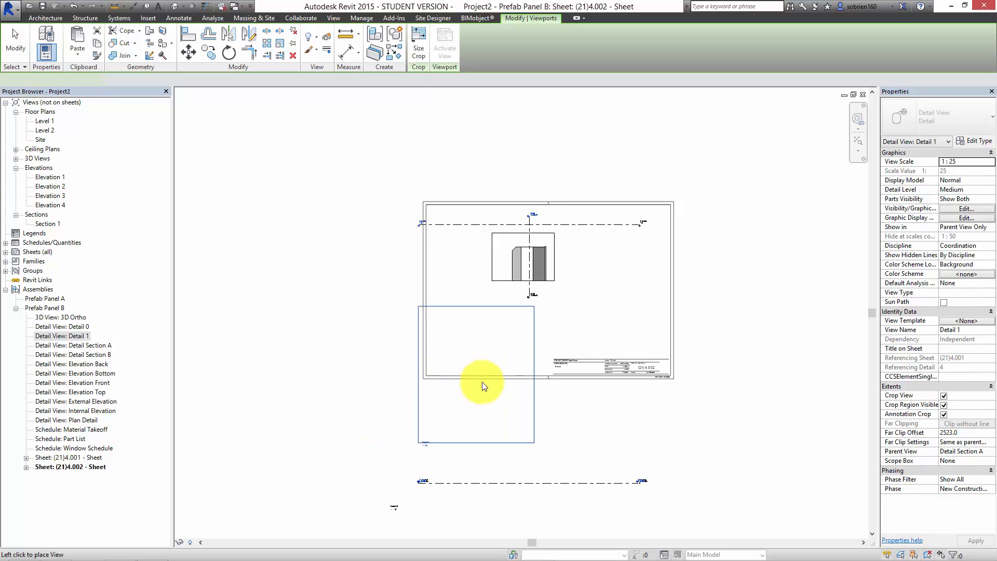
click(486, 387)
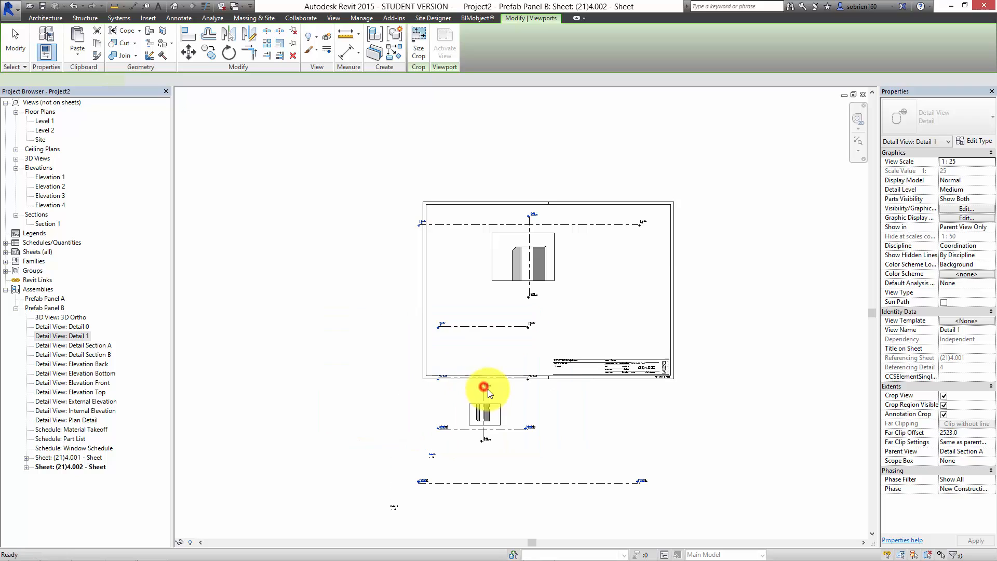
click(982, 161)
click(956, 193)
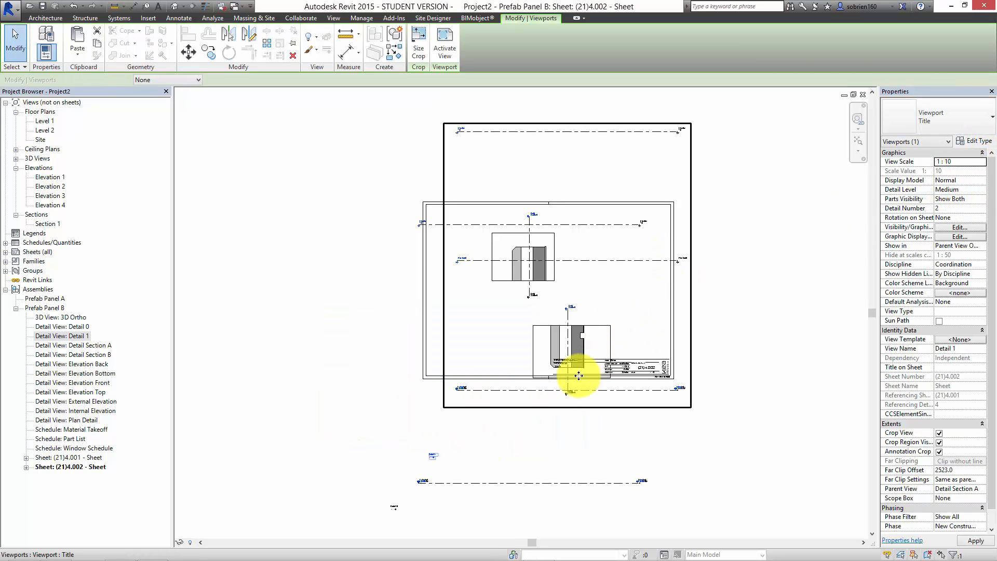
drag(685, 390, 629, 365)
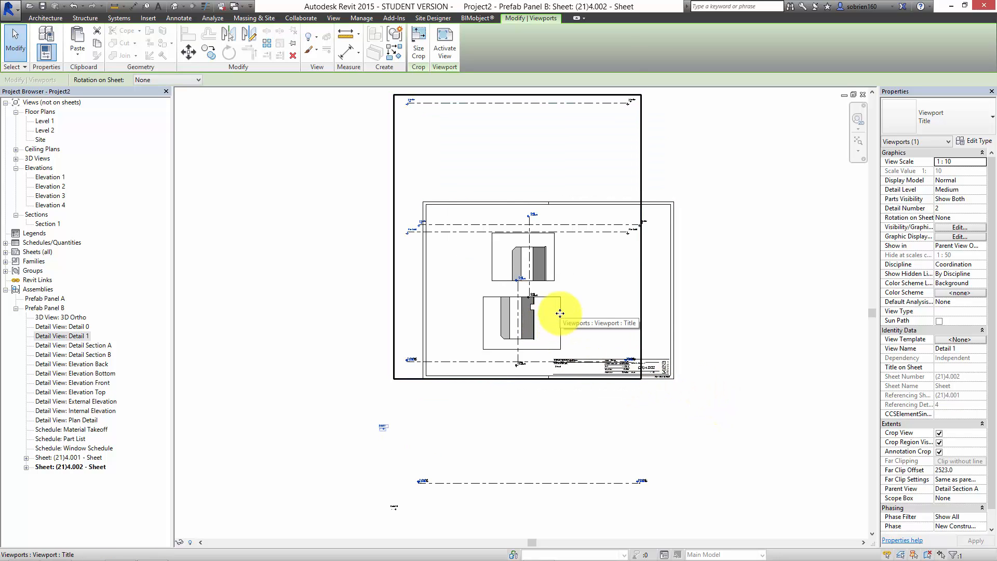
Nudge the Detail 1 viewport sideways to line up its wall layers with Detail 0, shift it slightly down and deselect it
key(Right)
key(Right)
key(Right)
key(Right)
key(Right)
key(Right)
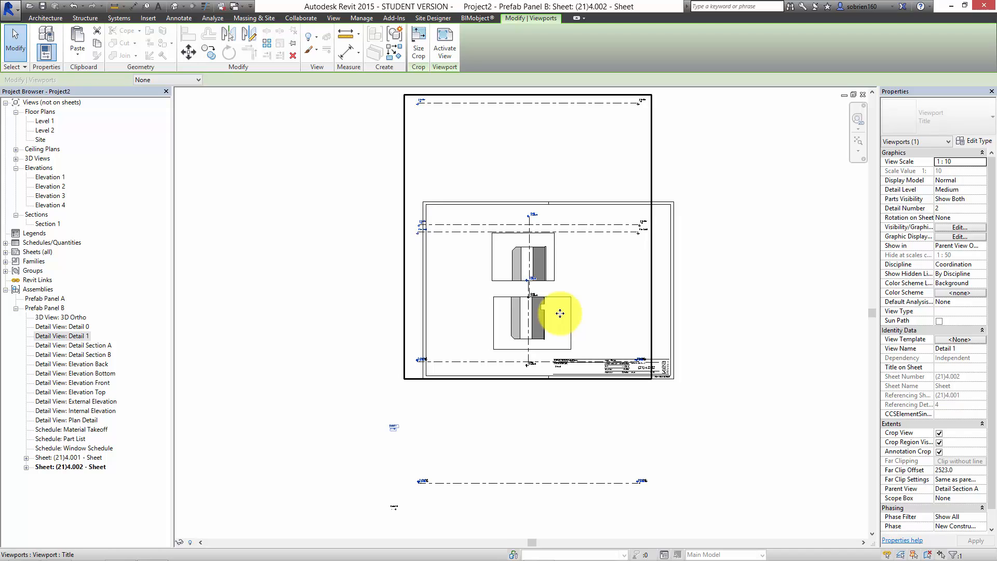
key(Left)
key(Down)
key(Down)
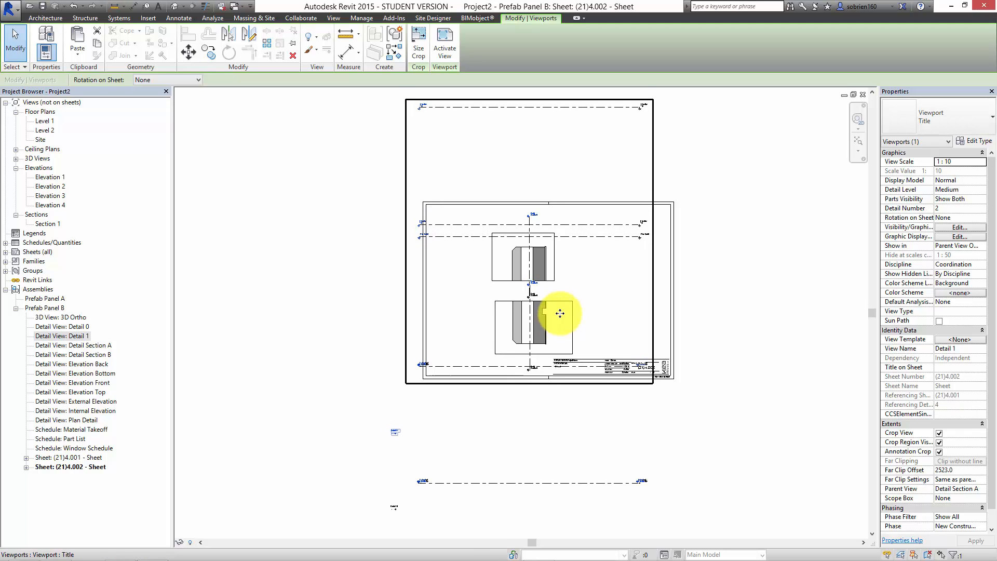
click(681, 327)
click(713, 258)
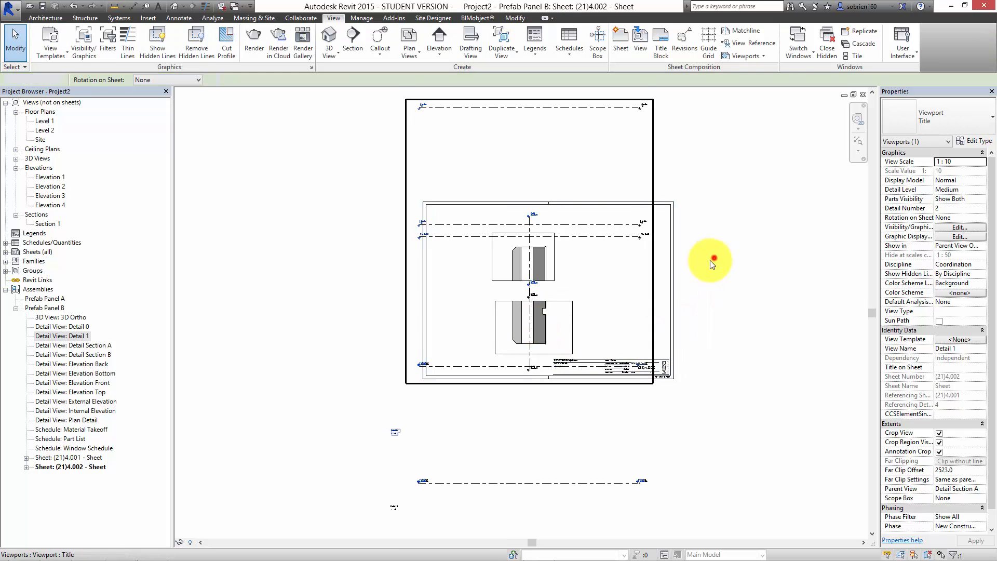
Select the Detail 1 viewport and nudge it upward until it sits just below the Detail 0 crop region
click(560, 265)
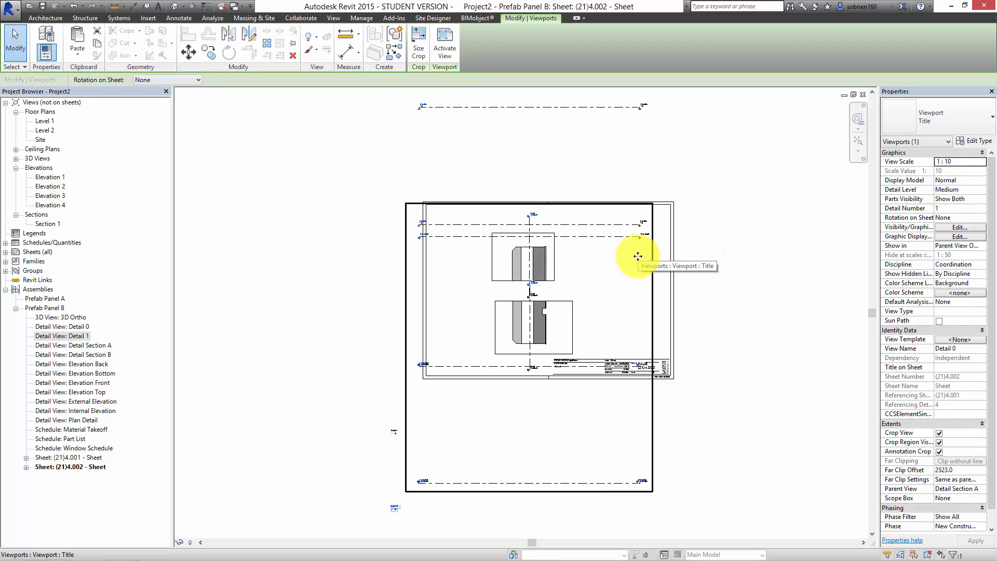
click(620, 149)
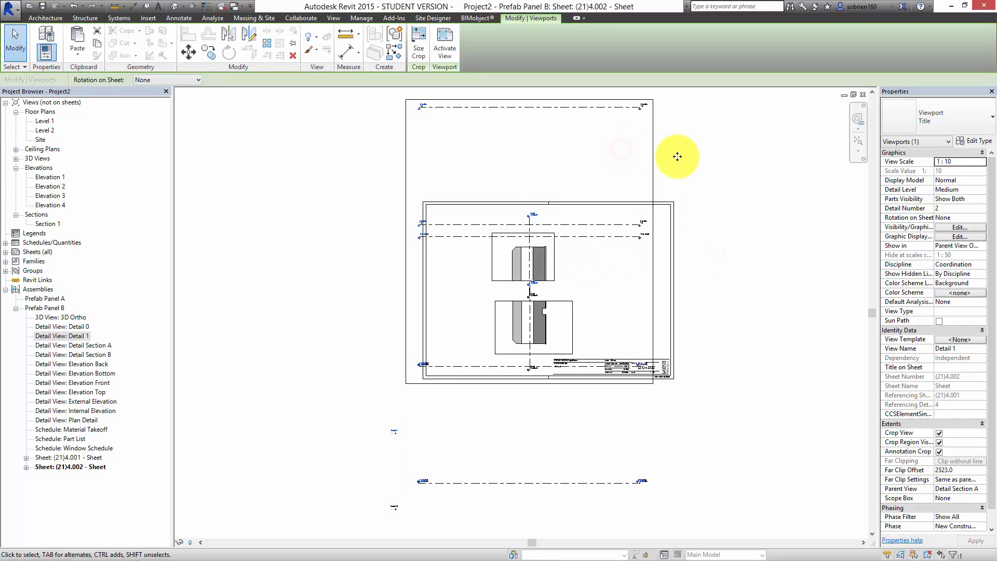
key(Up)
key(Up)
key(Up)
key(Up)
key(Up)
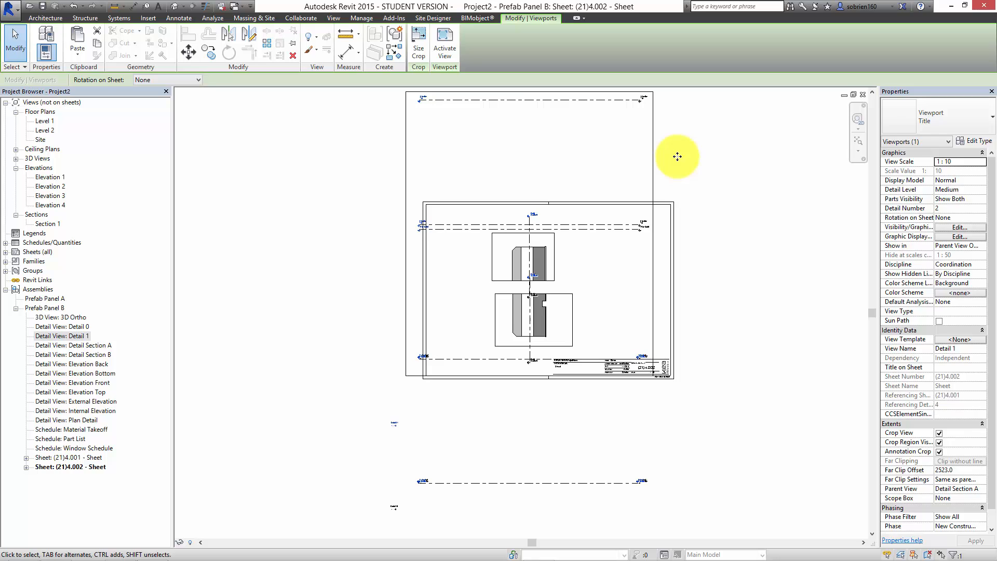
key(Up)
key(Up)
key(Up)
key(Up)
key(Up)
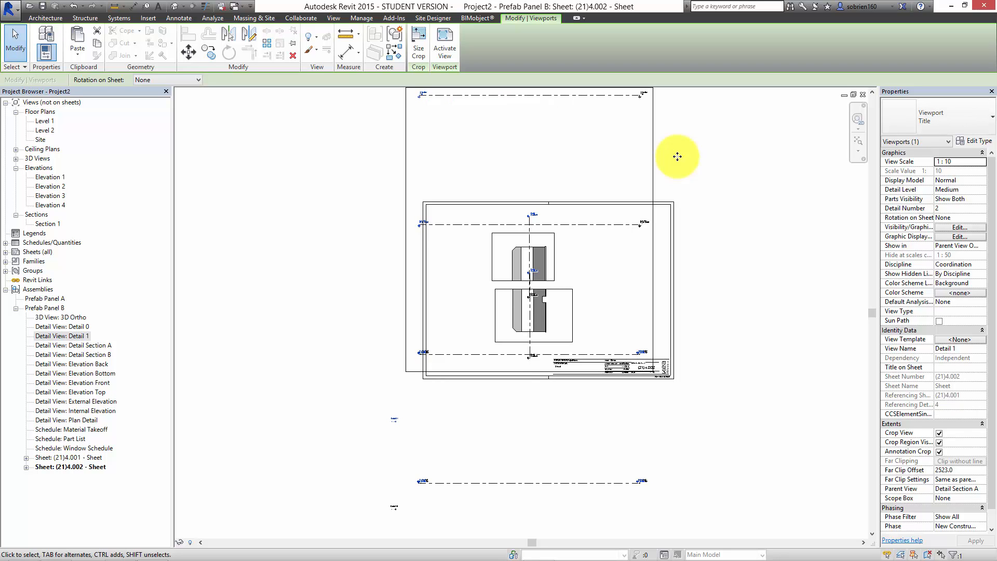
Deselect the viewport, activate Detail 1 on the sheet, hide its crop region and deactivate the view
click(771, 201)
middle_drag(759, 279, 770, 273)
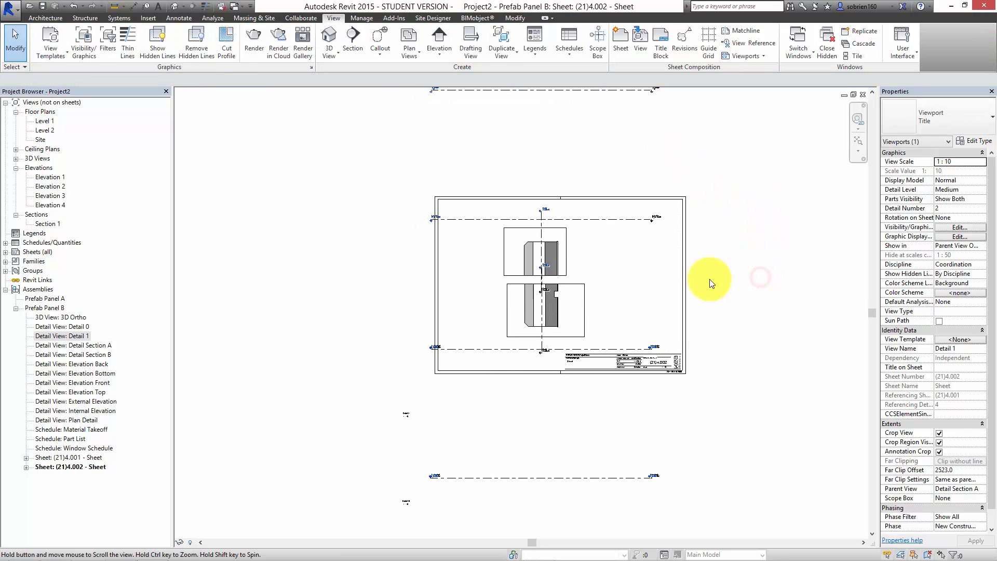
double_click(588, 294)
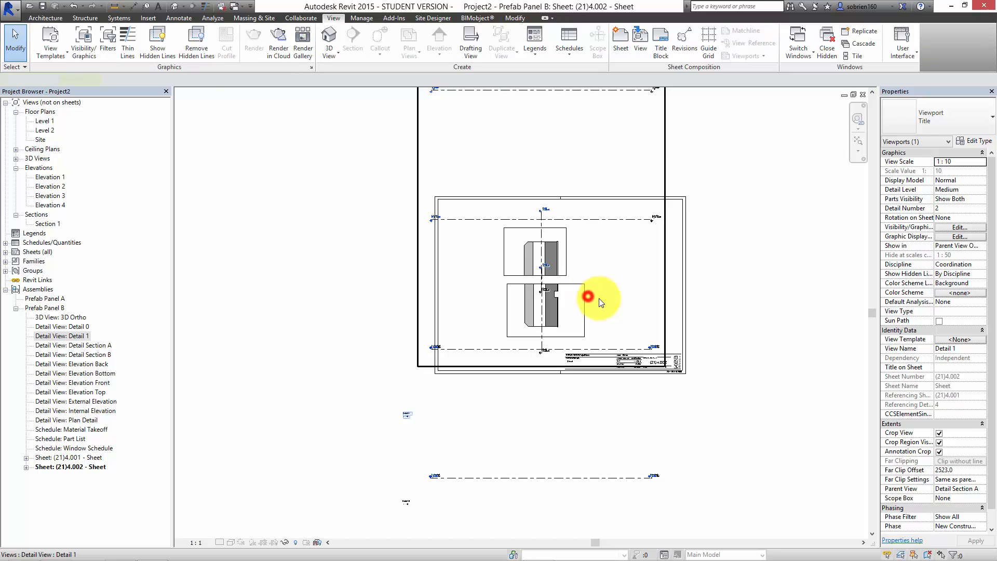
click(938, 443)
double_click(790, 416)
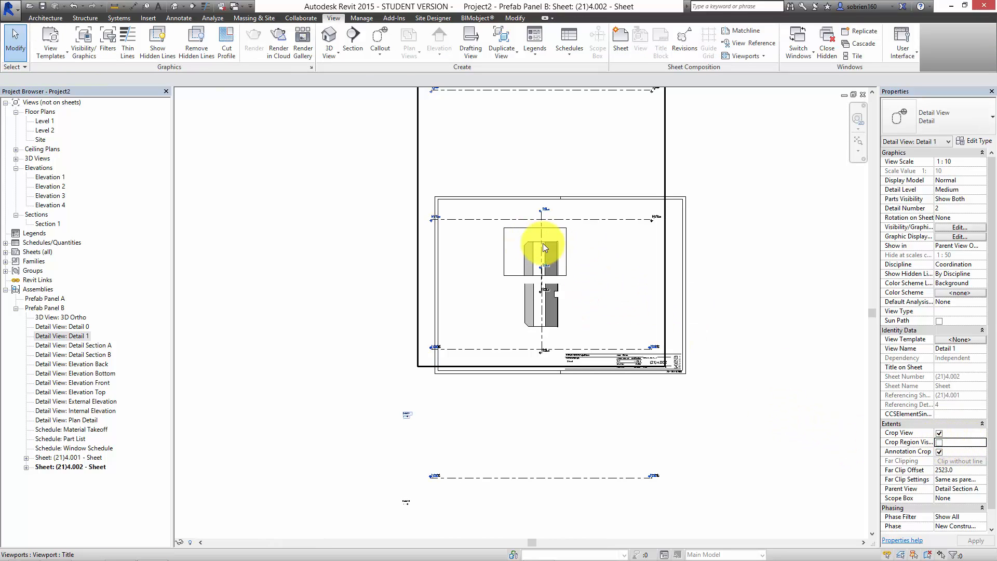
Activate Detail 0 on sheet (21)4.002, hide its crop region and return to the sheet
double_click(504, 246)
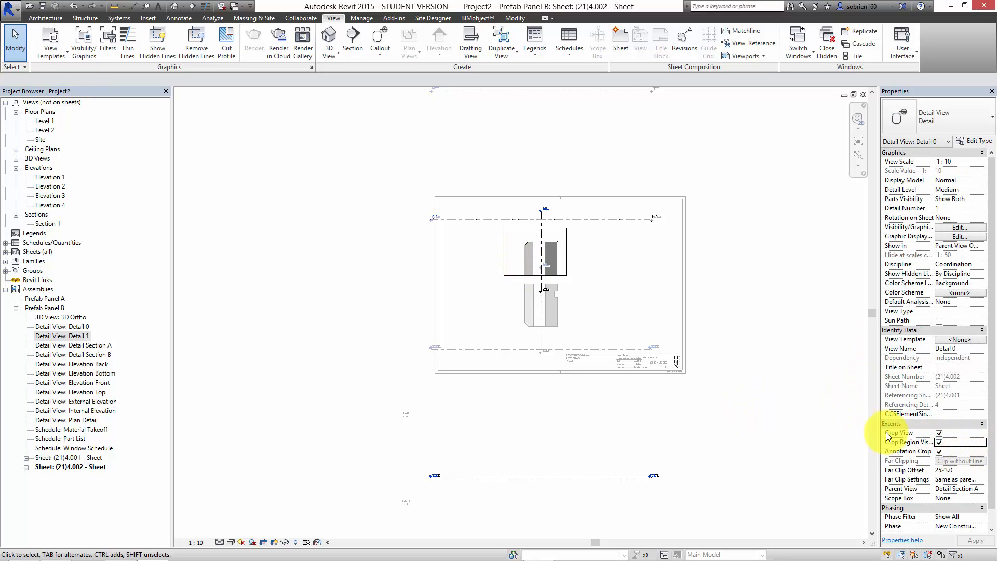
click(938, 443)
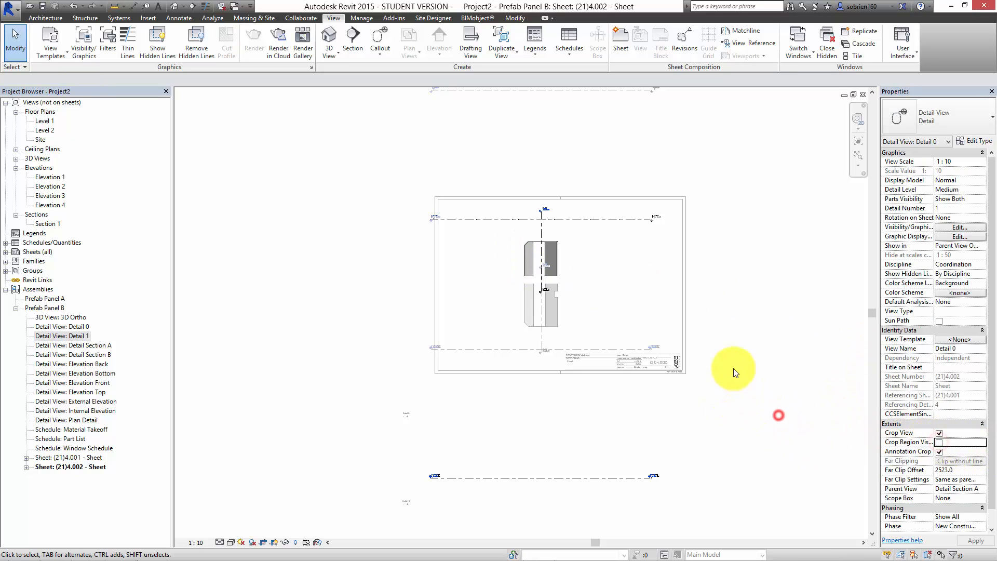
double_click(745, 358)
middle_drag(758, 338, 824, 329)
scroll(733, 318, up, 3)
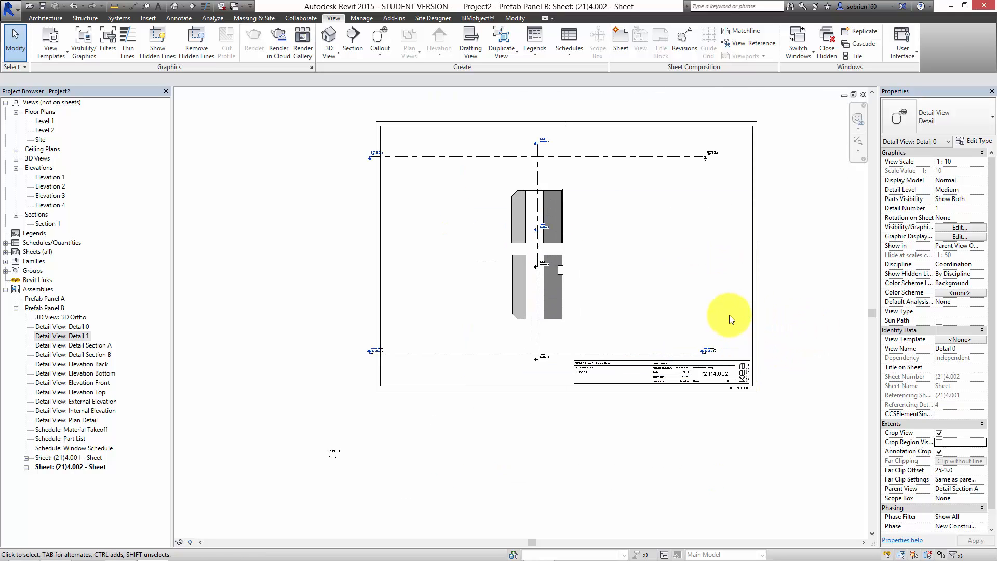
Open sheet (21)4.001 and examine the callout references on Detail Section A and the overall sheet layout
double_click(90, 458)
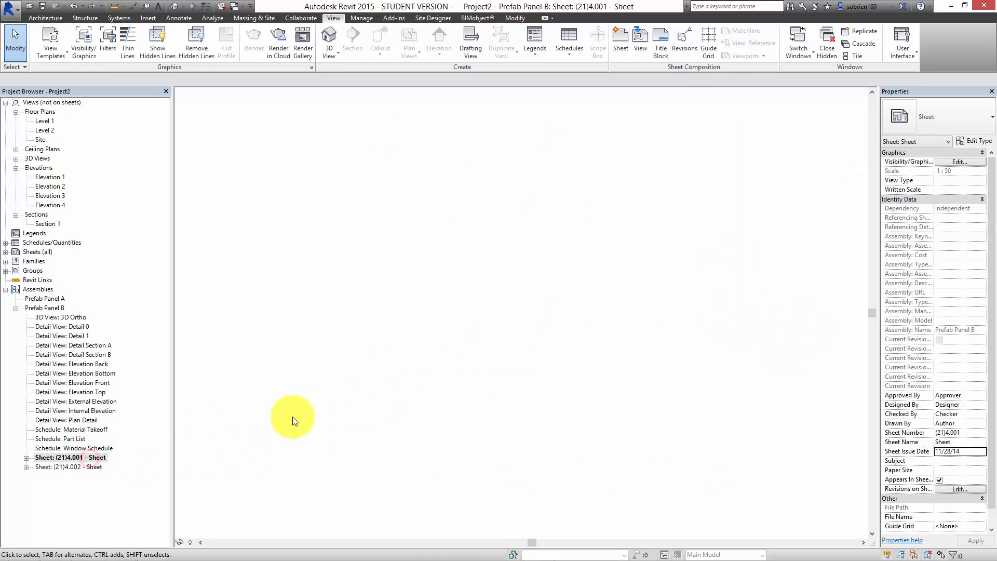
scroll(609, 340, up, 2)
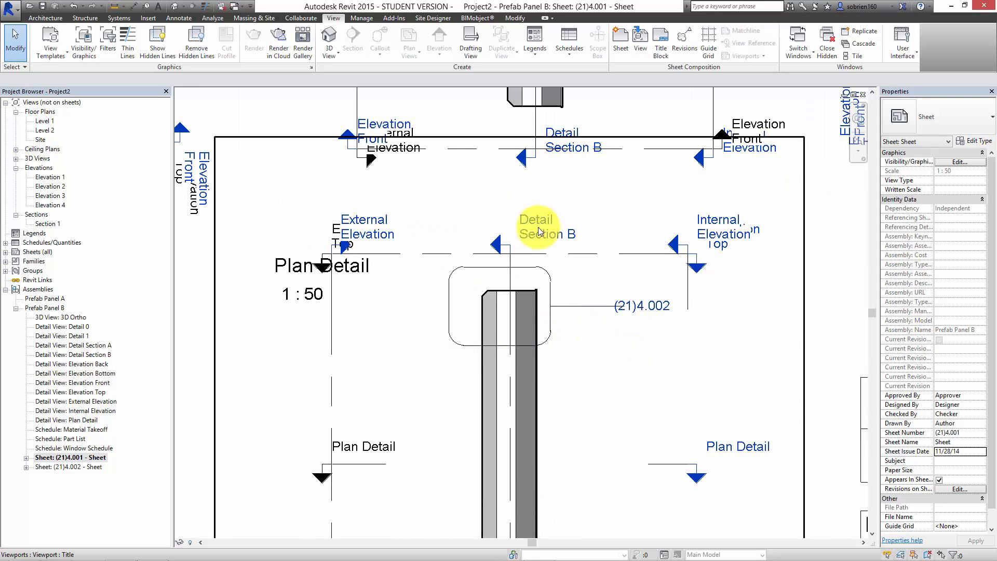
scroll(549, 272, down, 5)
scroll(551, 280, down, 2)
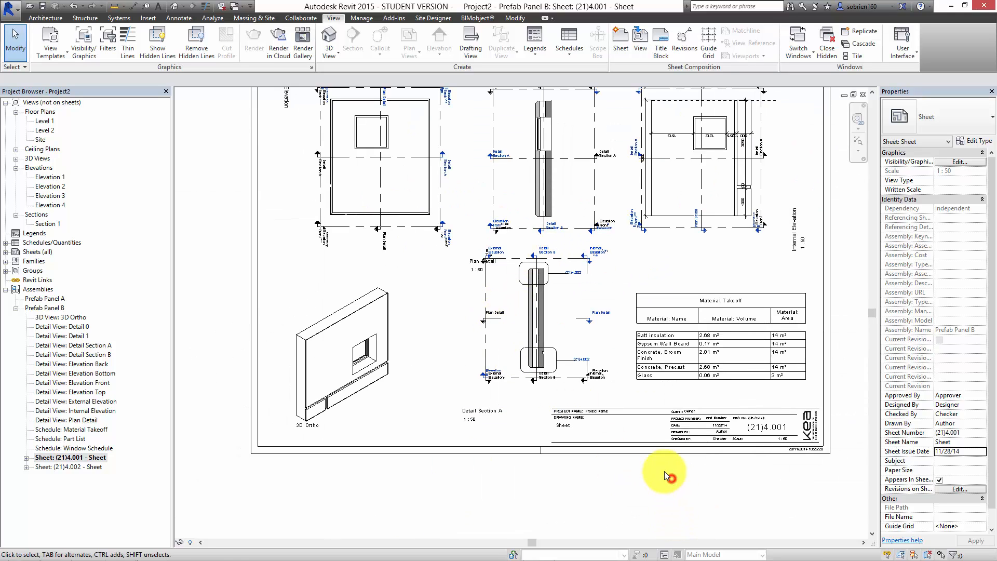
middle_drag(669, 483, 665, 515)
scroll(658, 502, down, 2)
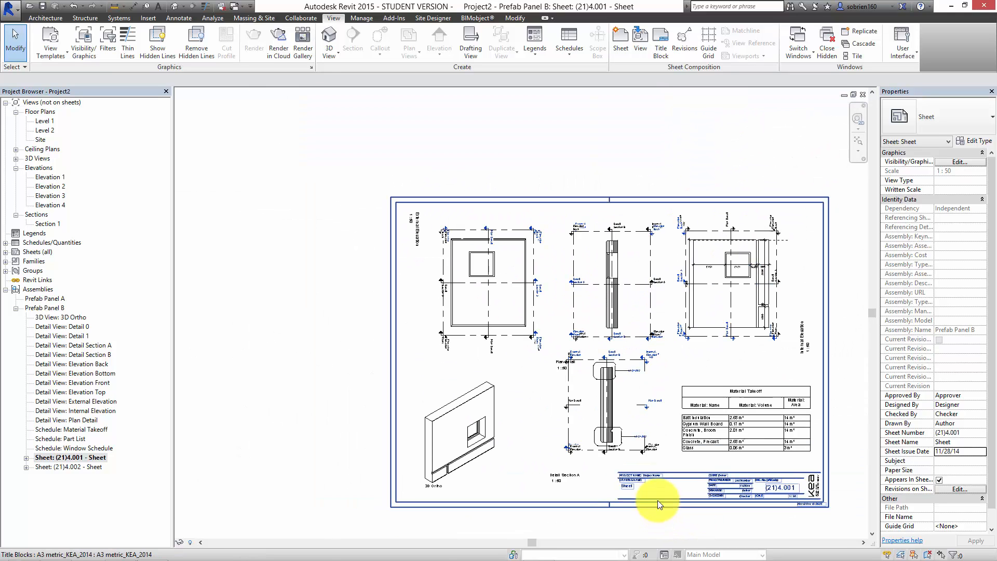
middle_drag(471, 459, 418, 400)
click(542, 477)
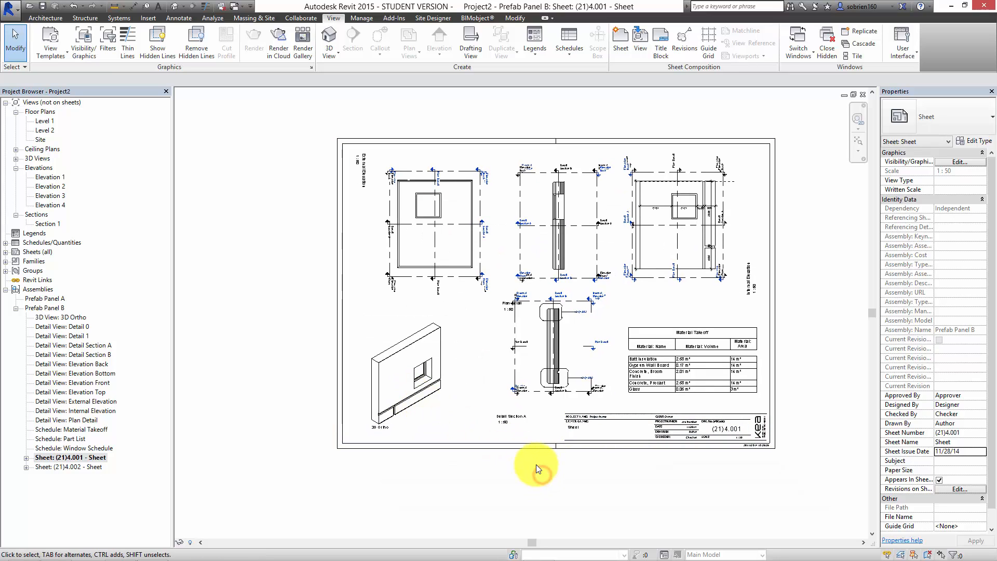
Nudge the 3D Ortho viewport to the right and slightly up beneath the External Elevation, then deselect it
click(435, 384)
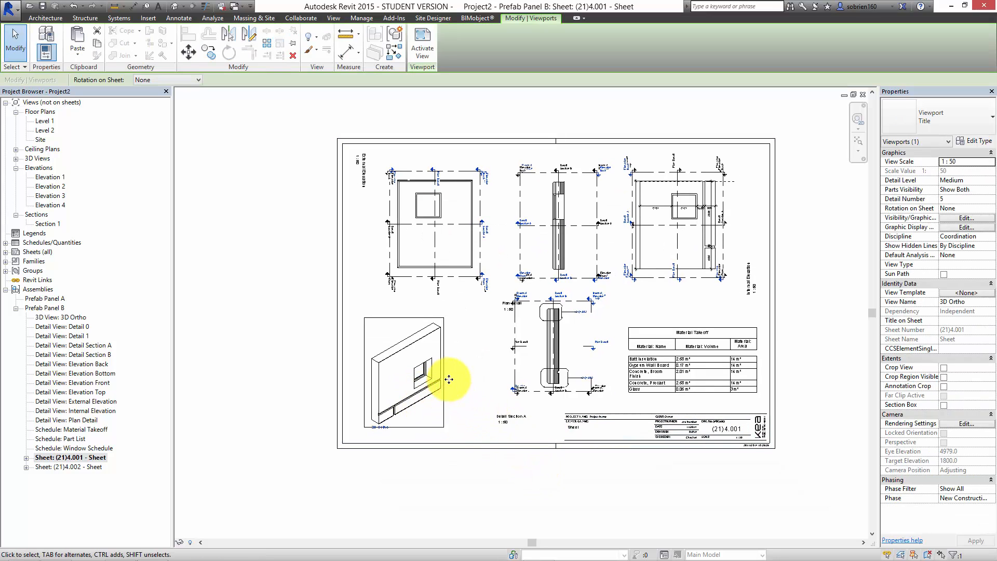
key(Right)
key(Right)
key(Right)
key(Right)
key(Right)
key(Right)
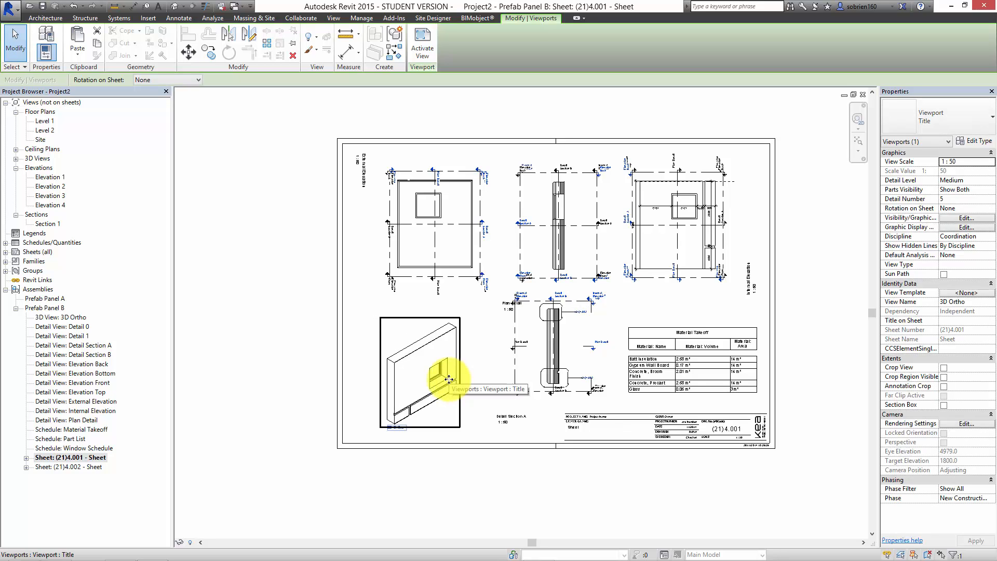
key(Right)
key(Right)
key(Up)
key(Up)
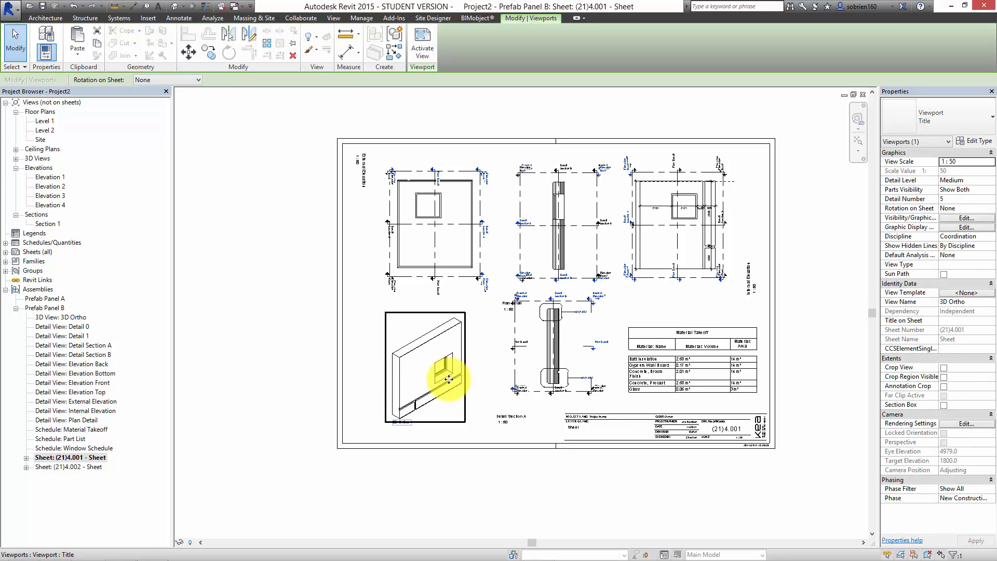
click(251, 439)
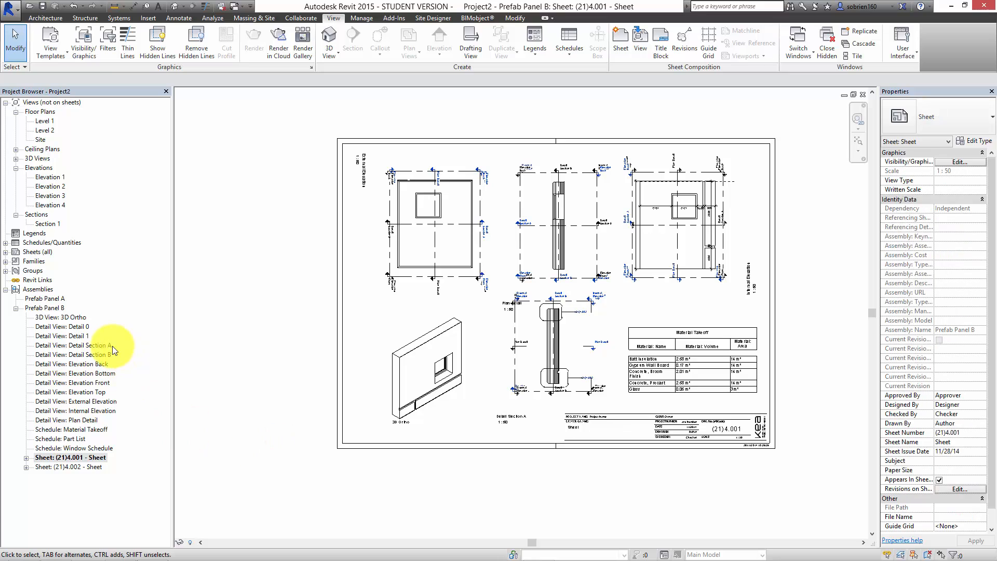
Open the 3D Ortho view of Prefab Panel B and apply Medium Lines silhouettes in its graphic display options
double_click(64, 316)
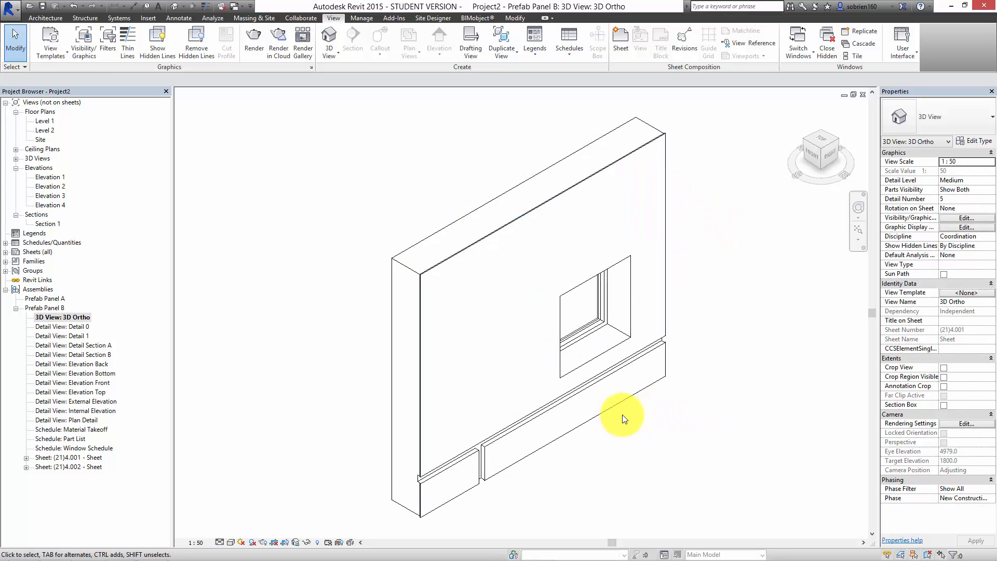
click(948, 229)
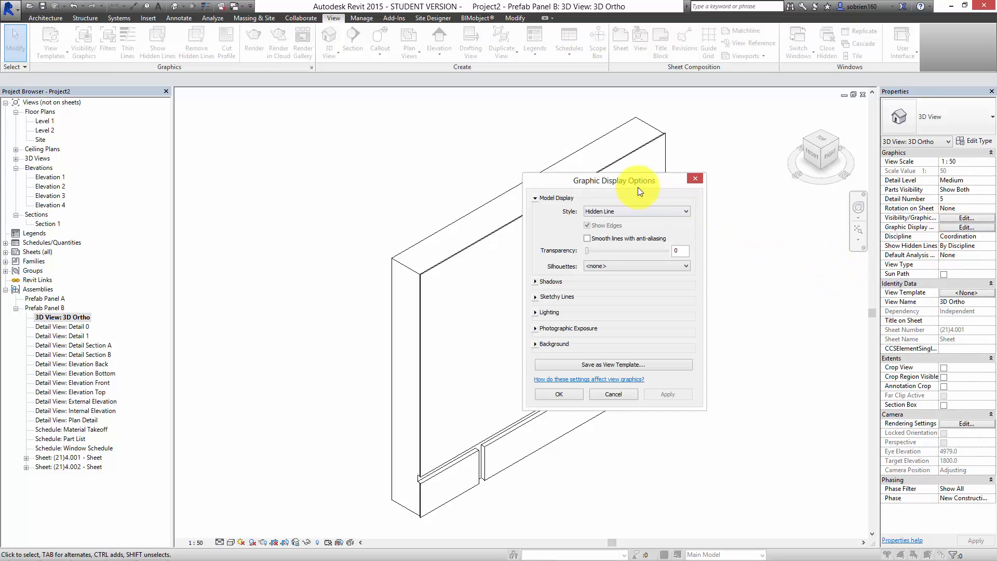
drag(646, 178, 709, 166)
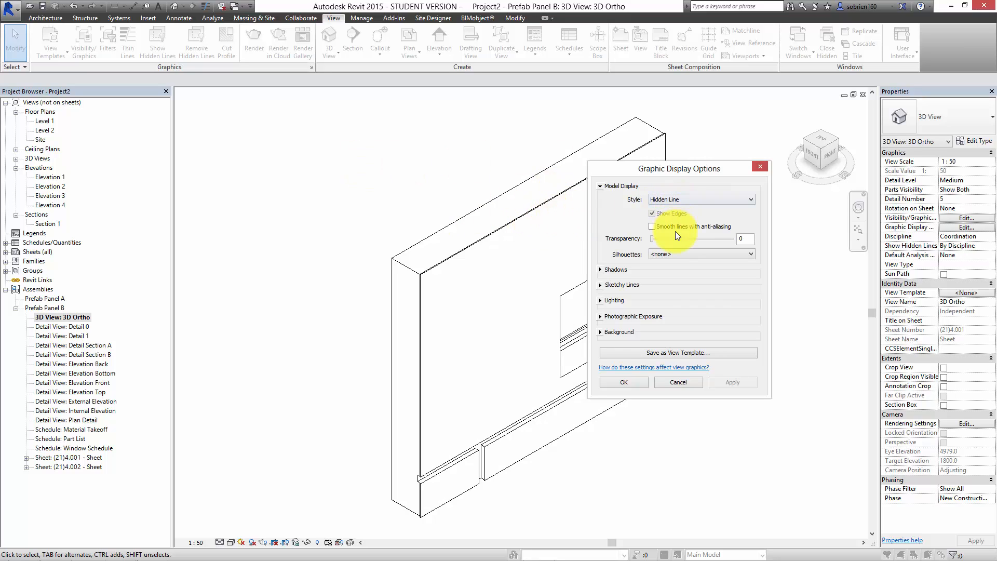
click(671, 254)
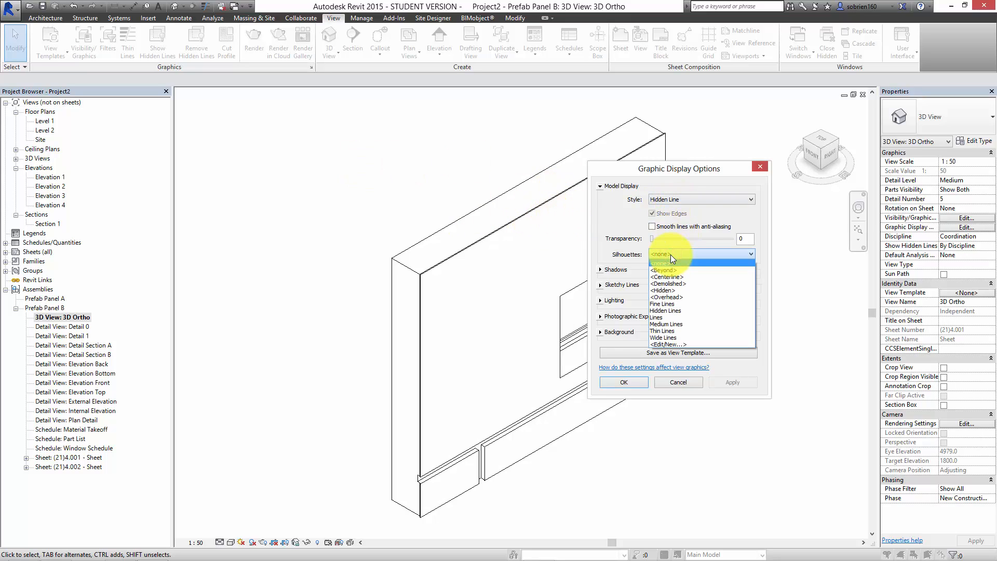
click(675, 323)
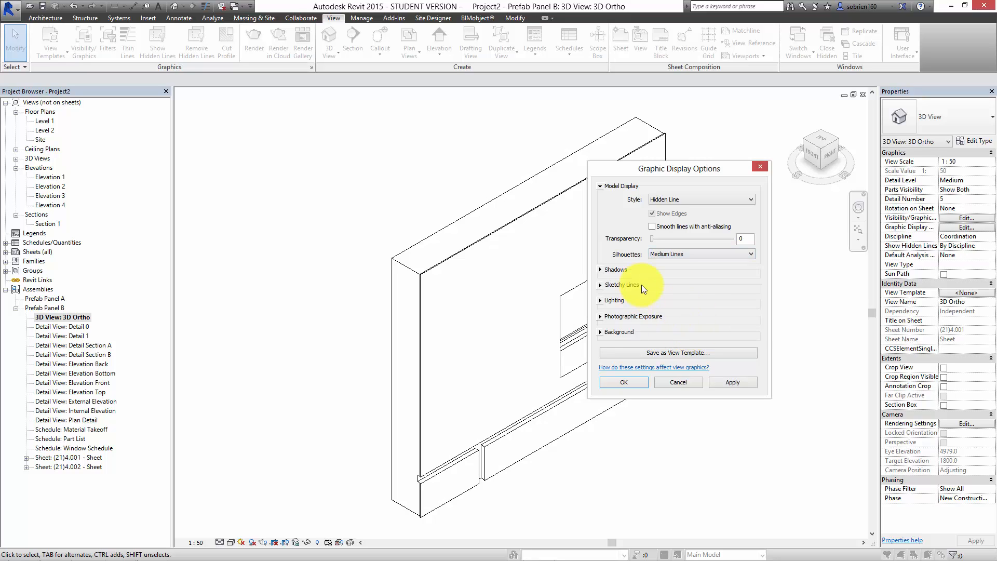
click(732, 382)
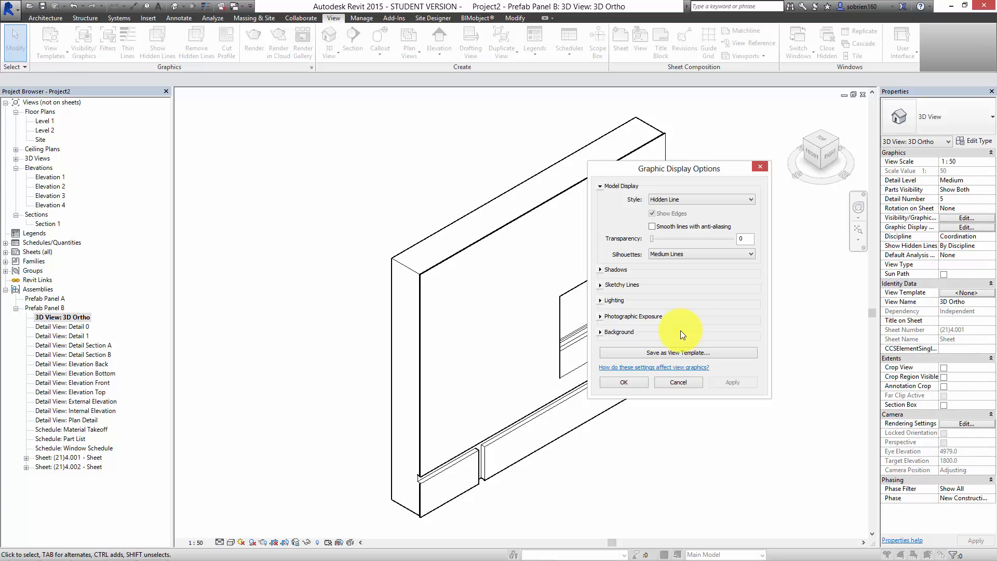
Turn on ambient shadows for the 3D Ortho view and confirm the graphic display options
click(601, 270)
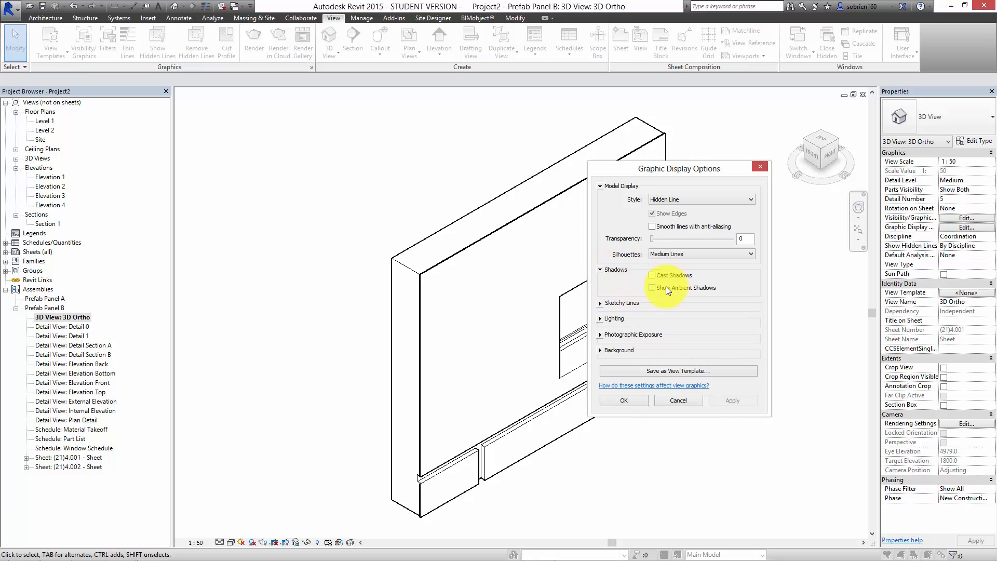
click(652, 288)
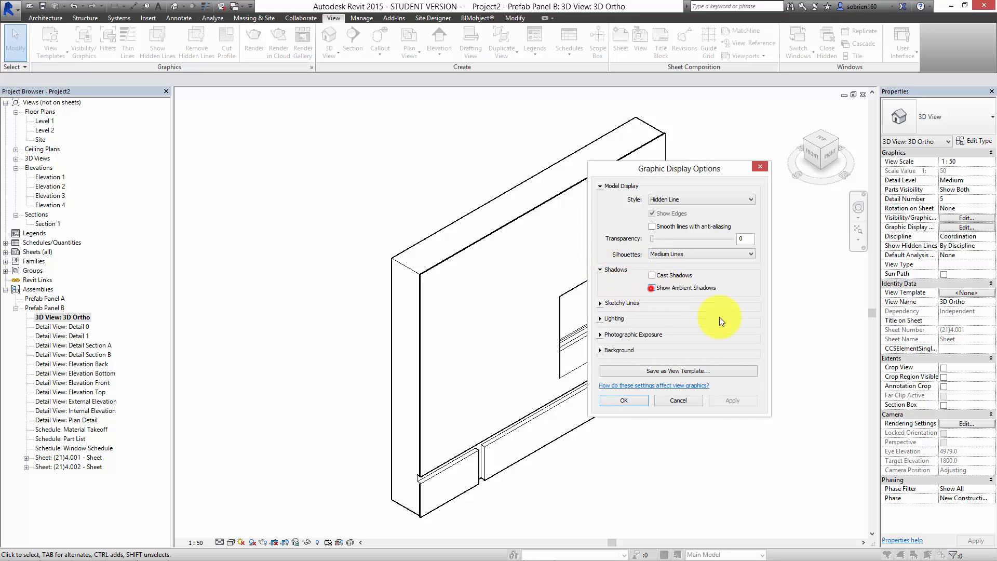
click(726, 400)
click(635, 399)
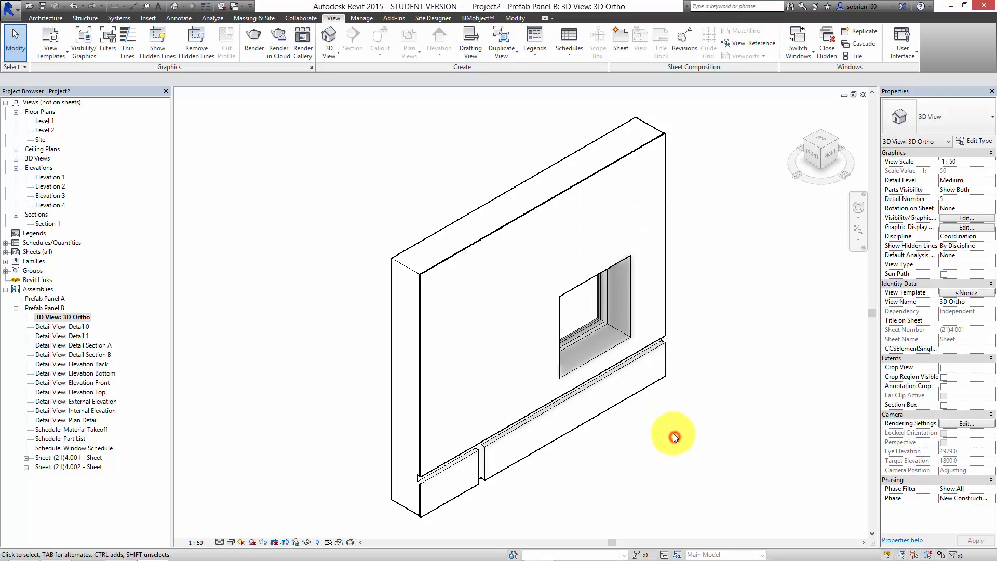
middle_drag(673, 433, 677, 414)
scroll(678, 414, down, 2)
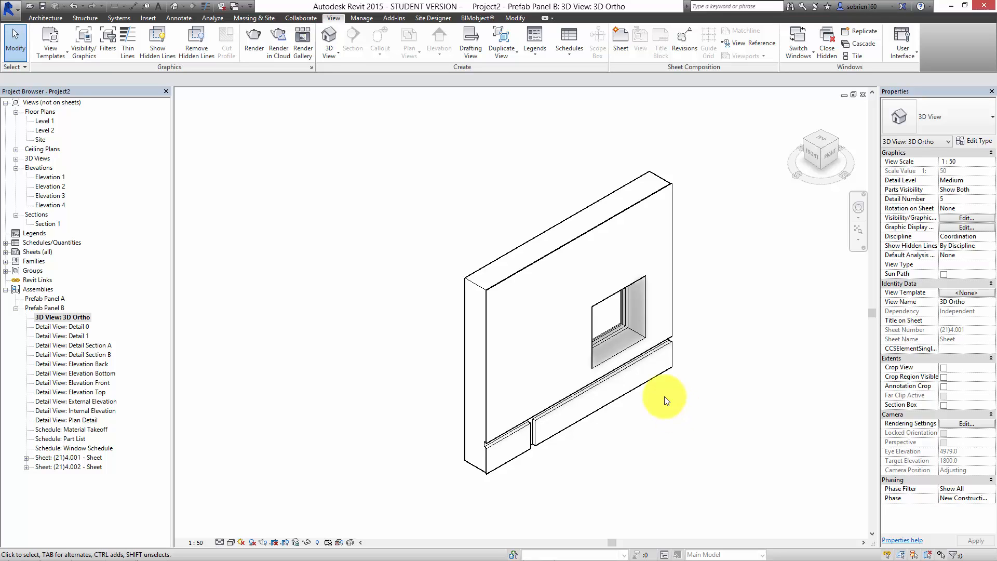
Compare the 3D Ortho view's silhouettes and ambient shadows with its appearance on sheet (21)4.001, and review the whole sheet
double_click(77, 458)
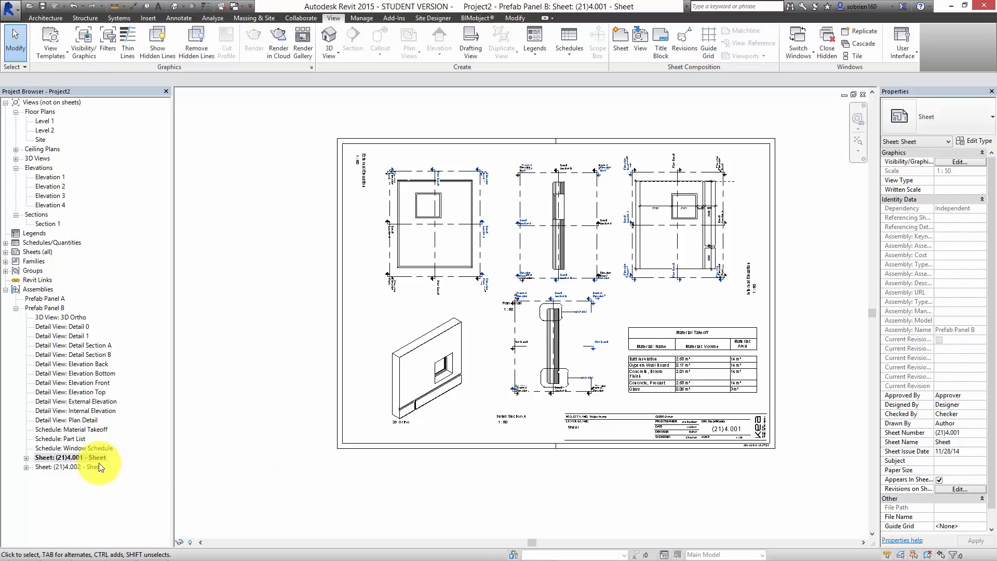
click(75, 317)
double_click(76, 317)
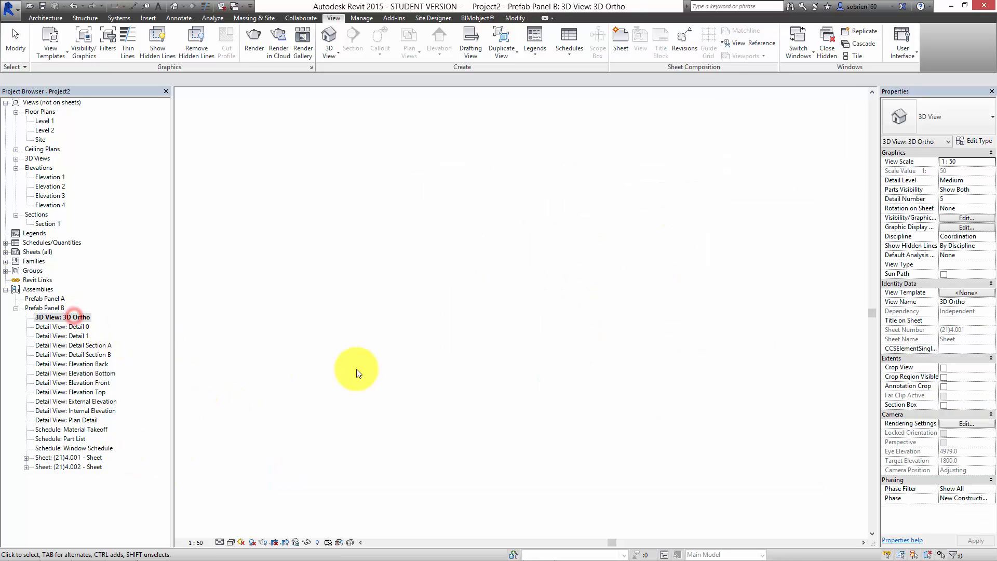
scroll(702, 333, up, 5)
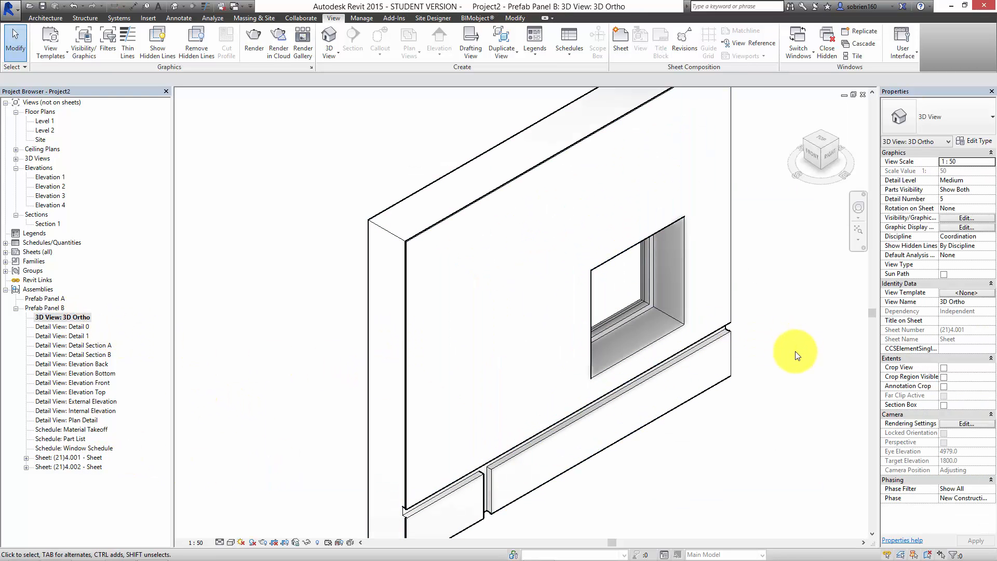
double_click(56, 457)
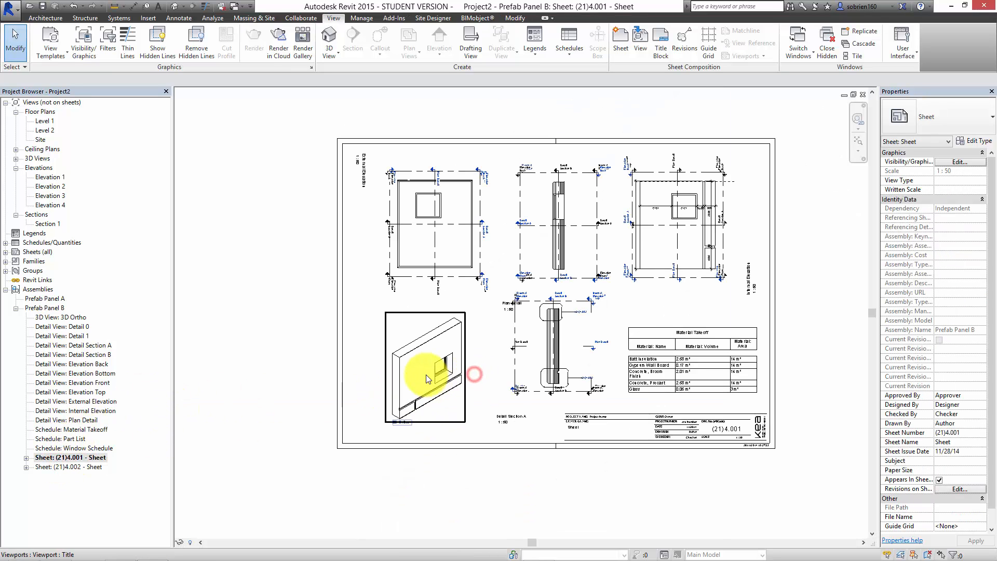
scroll(425, 375, up, 5)
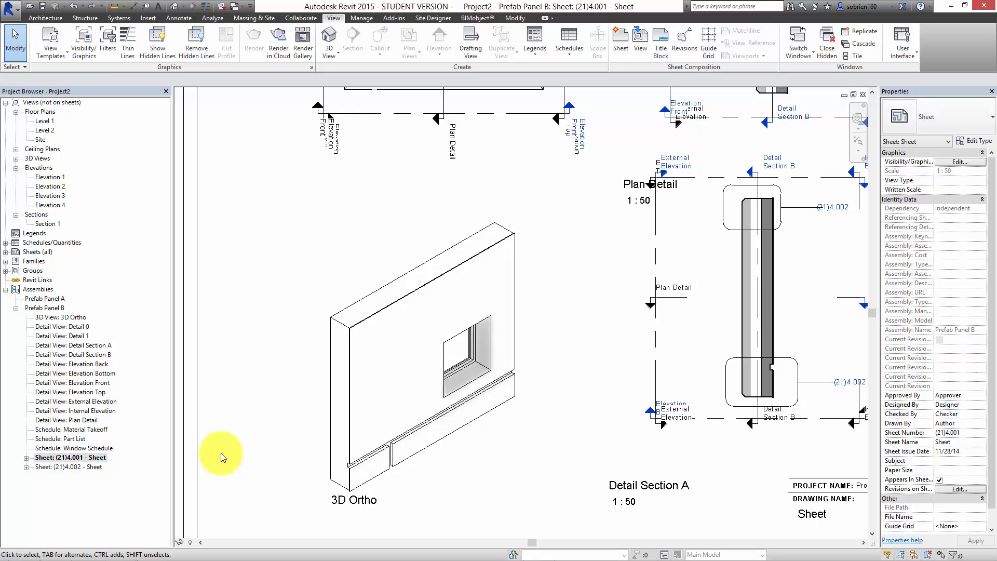
scroll(578, 319, down, 2)
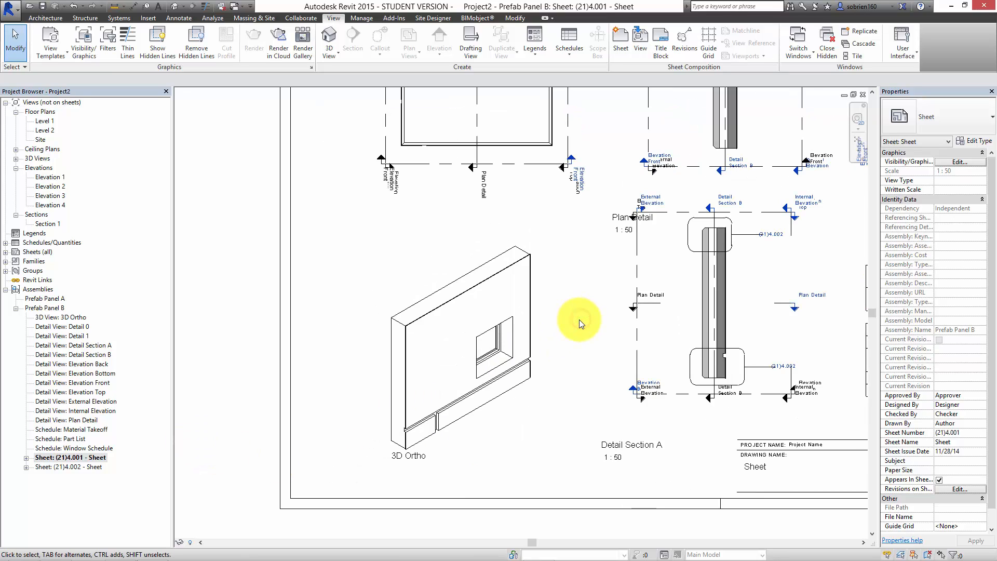
scroll(578, 320, down, 5)
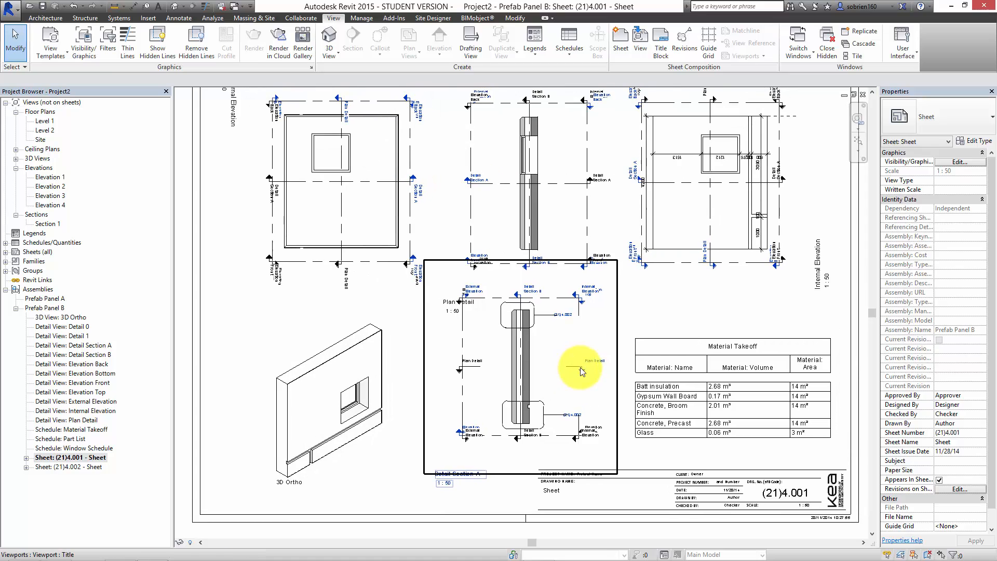
scroll(581, 368, down, 1)
scroll(662, 353, down, 1)
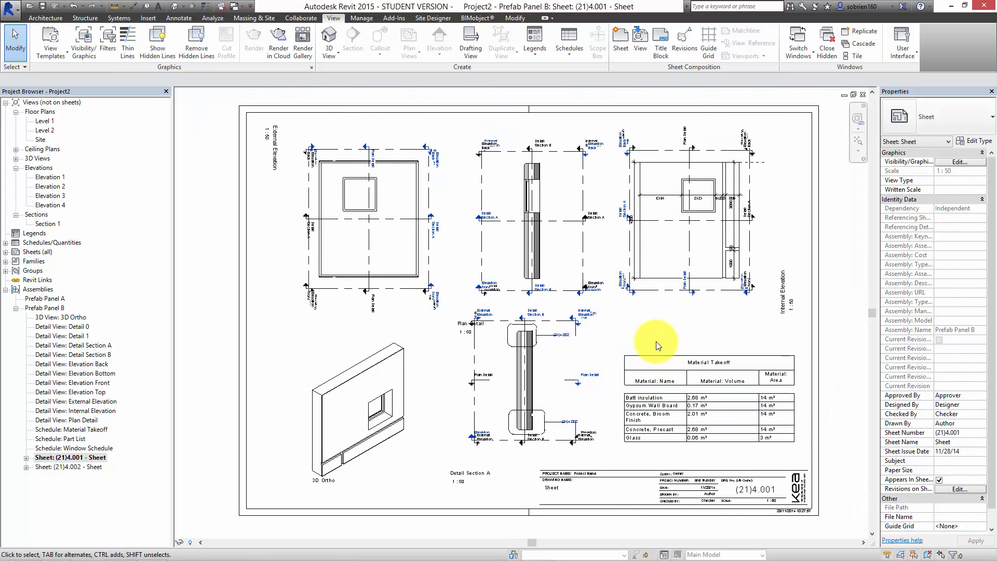
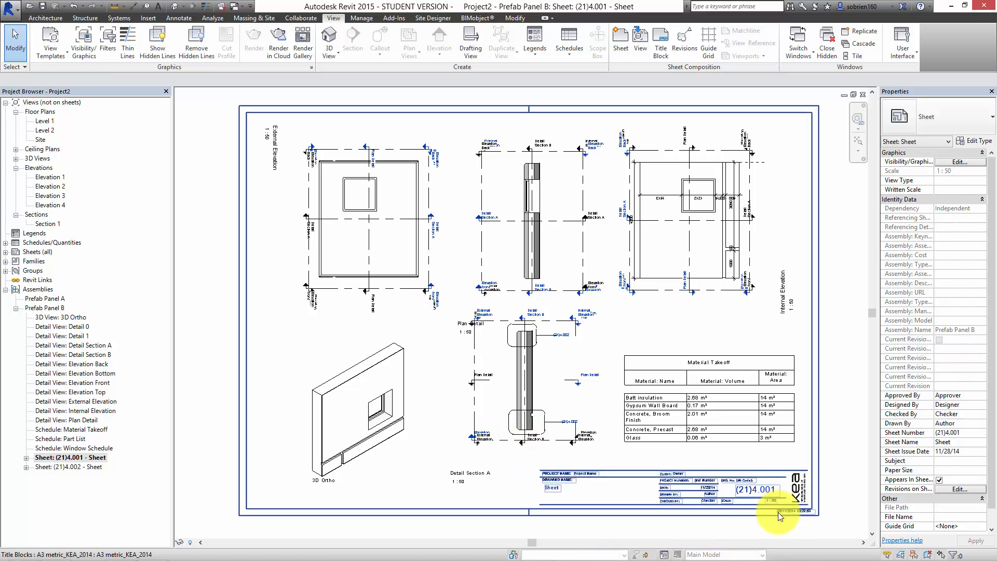
click(780, 531)
mouse_move(780, 560)
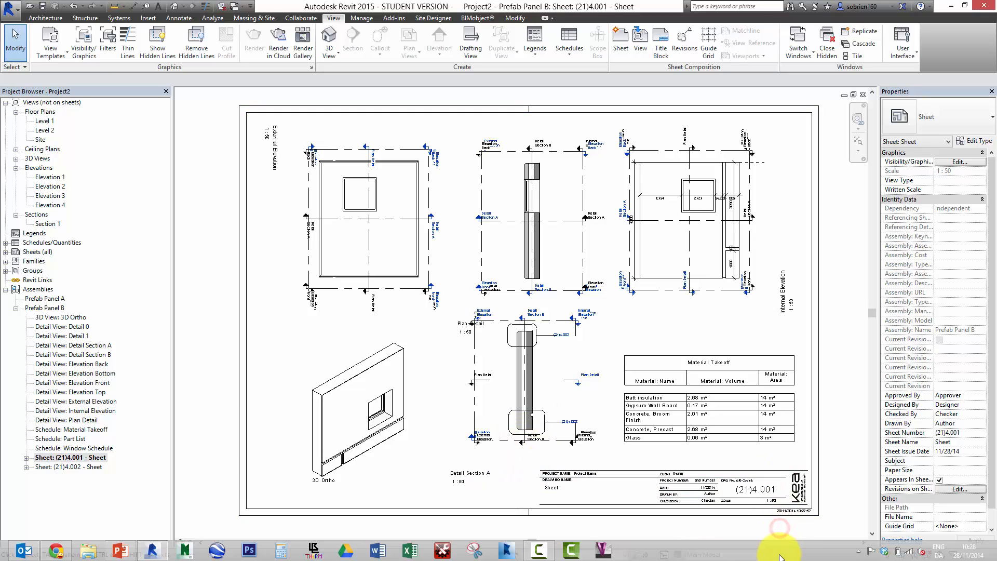
Switch to Chrome to view the tolerancer.dk home page for construction tolerances, and return to the Revit sheet
click(537, 551)
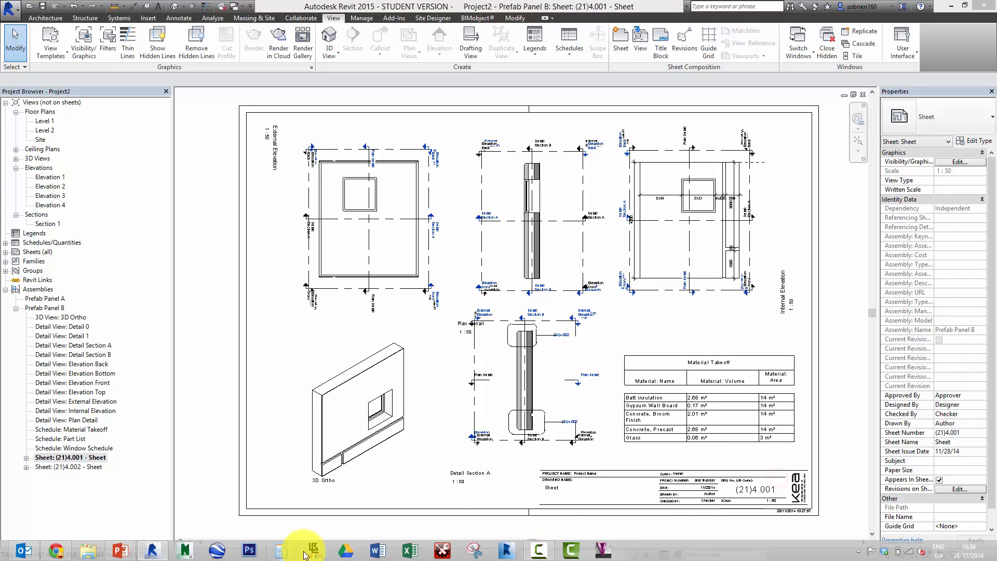
click(67, 552)
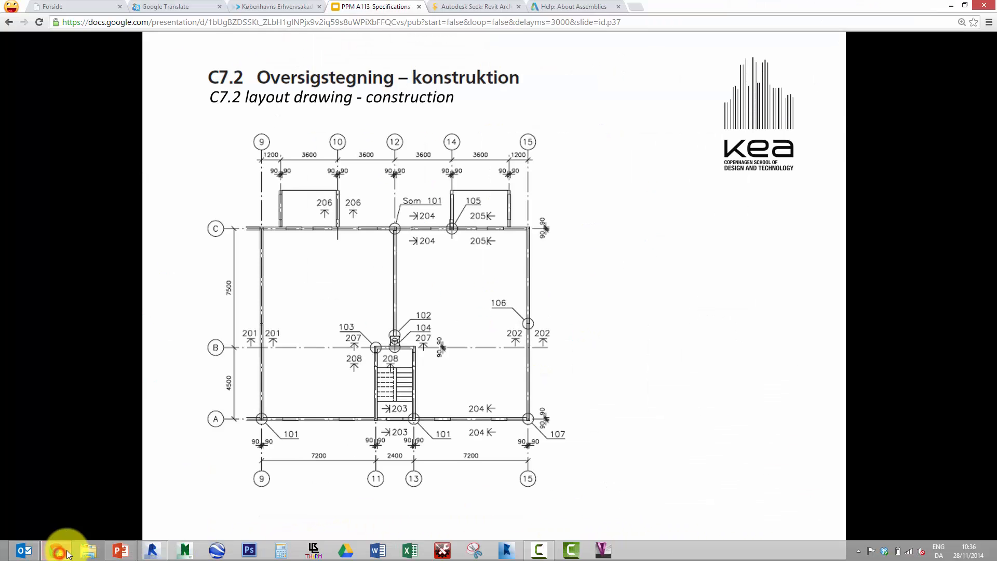
click(127, 6)
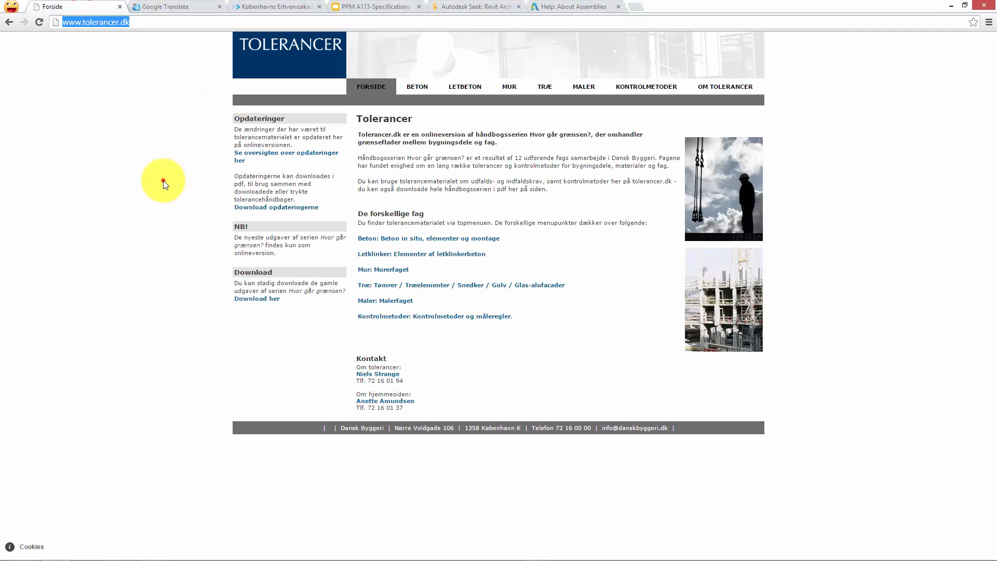
click(163, 180)
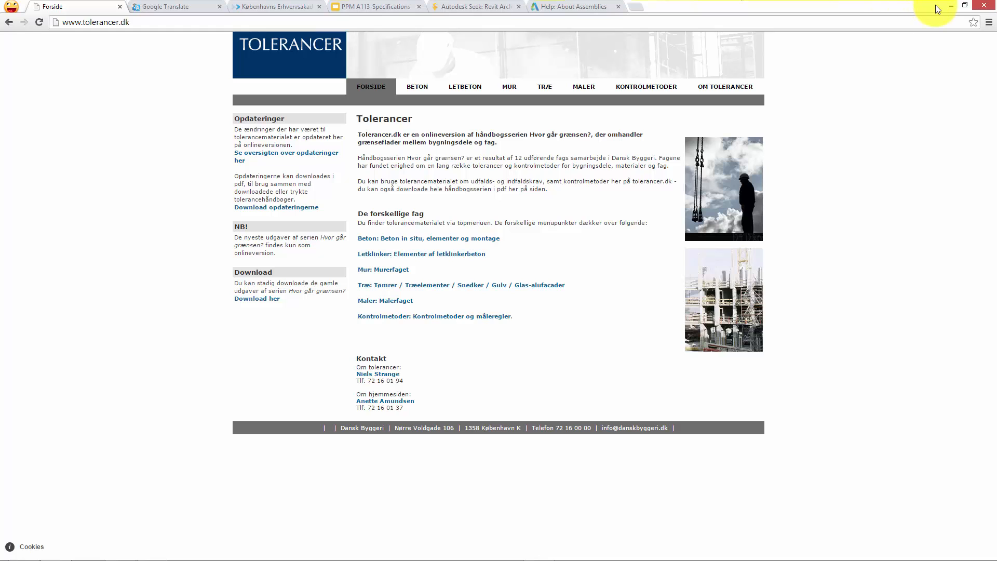
click(950, 6)
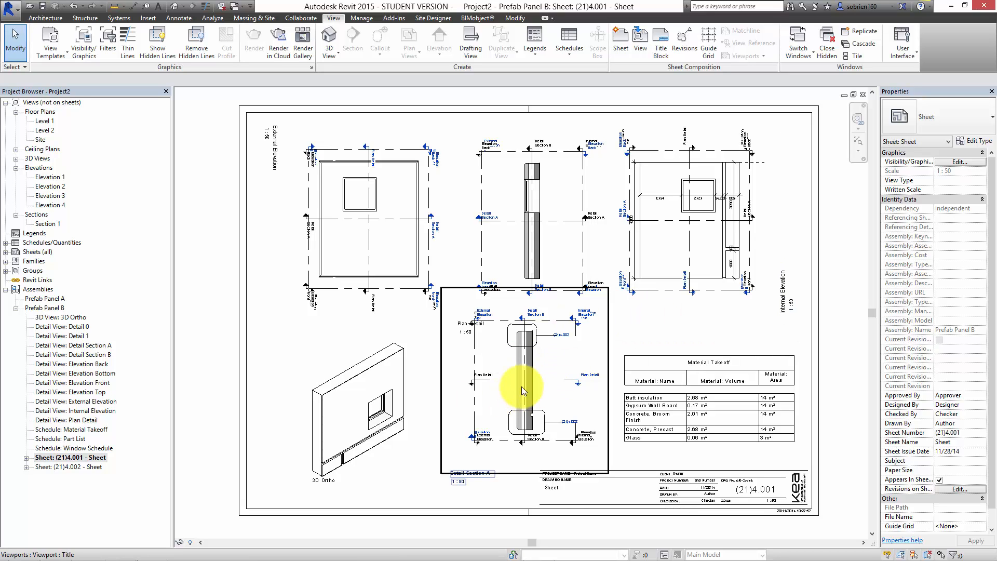
Review the callout details across sheets (21)4.001 and (21)4.002, and examine the shaded 3D Ortho view up close
scroll(527, 385, up, 5)
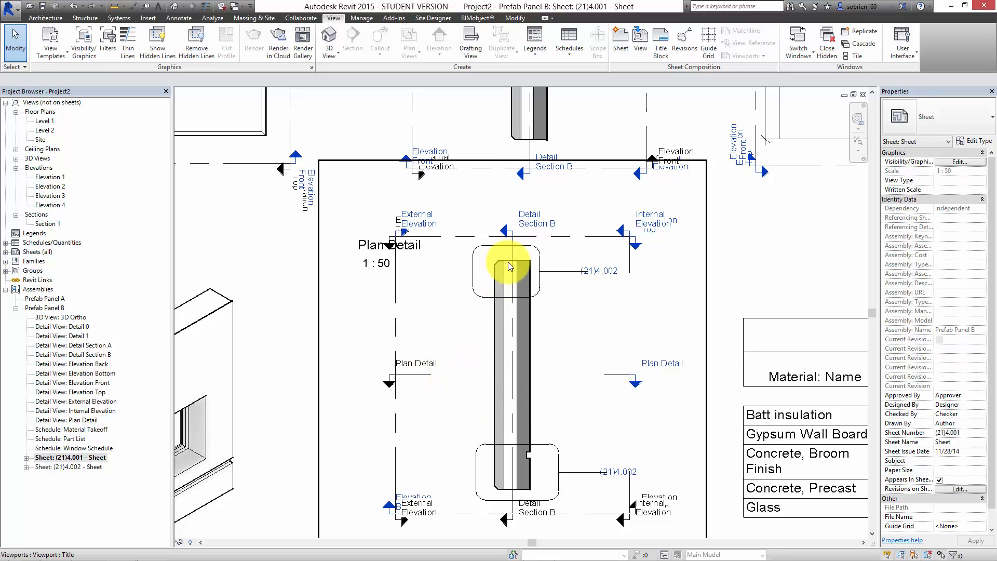
double_click(77, 466)
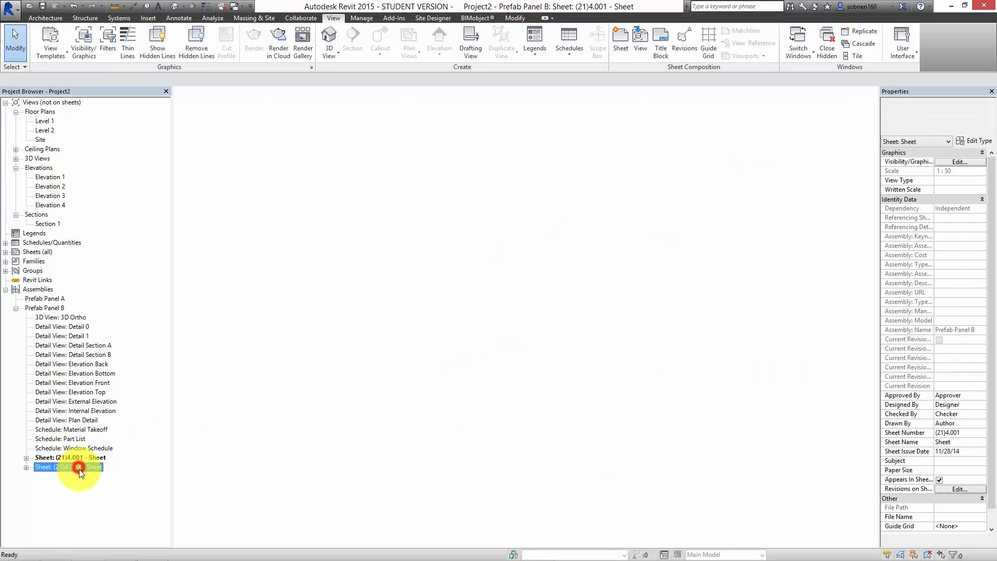
scroll(561, 310, up, 6)
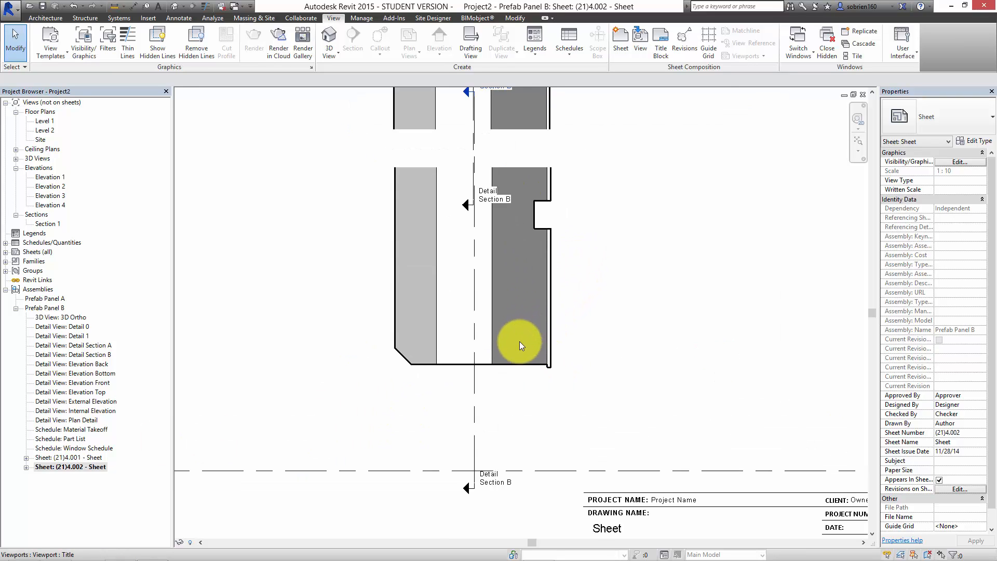
scroll(519, 338, down, 5)
scroll(583, 318, up, 4)
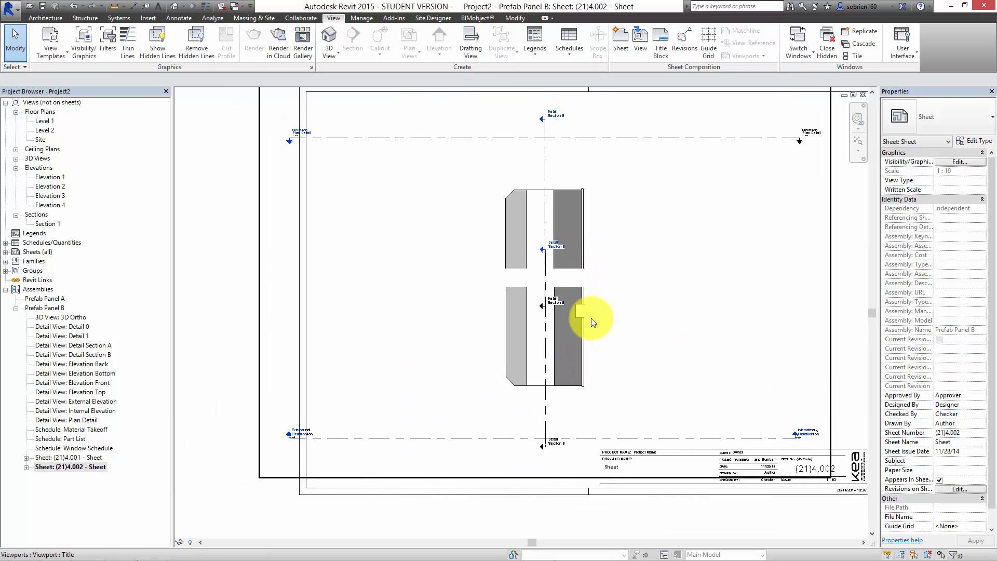
scroll(580, 319, down, 3)
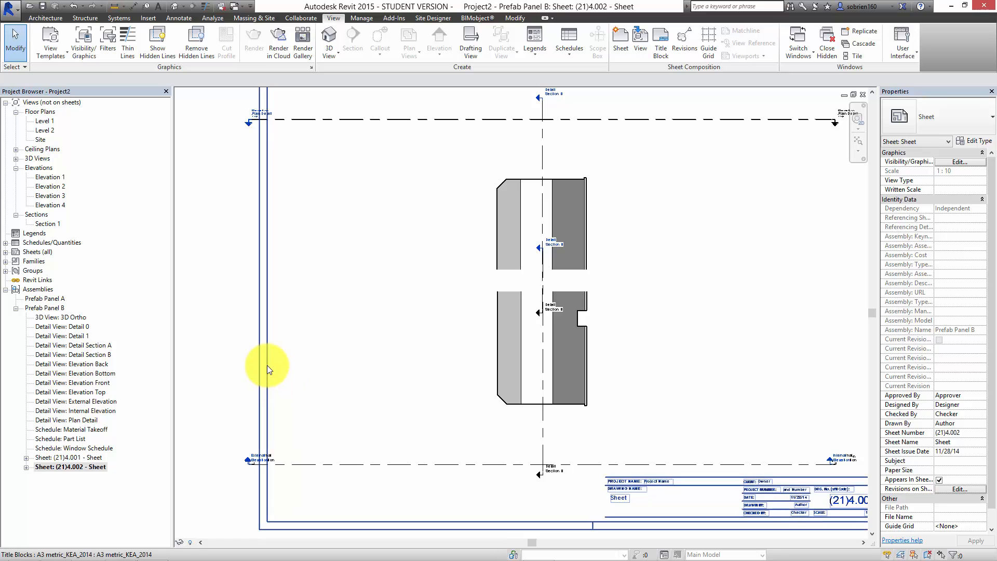
double_click(93, 456)
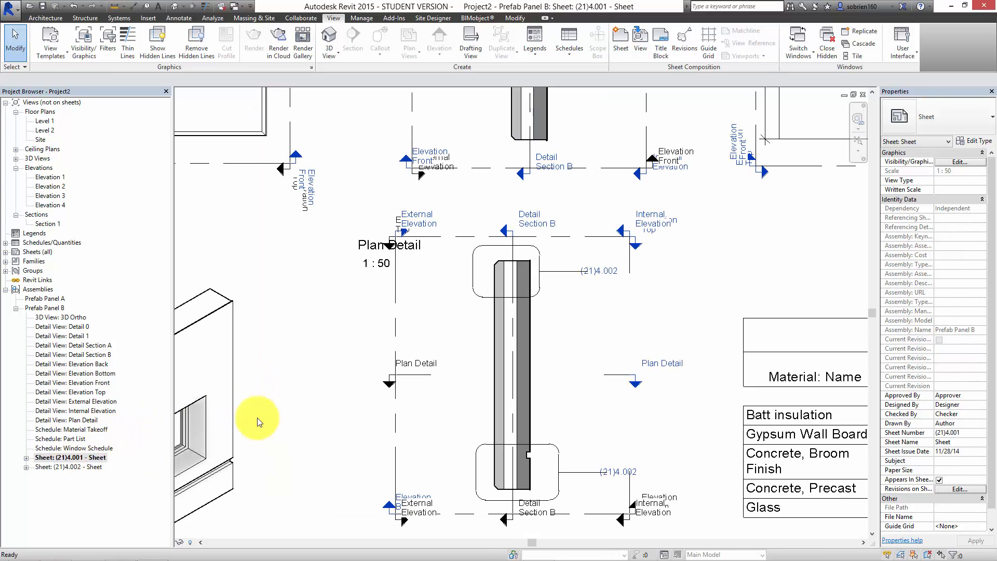
middle_drag(256, 416, 496, 345)
scroll(356, 379, up, 5)
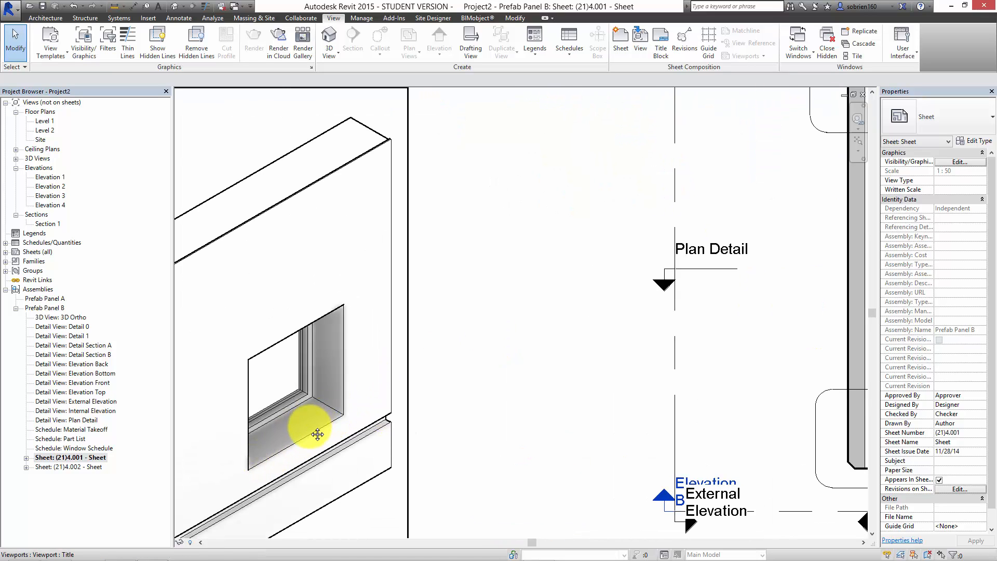
middle_drag(318, 434, 453, 409)
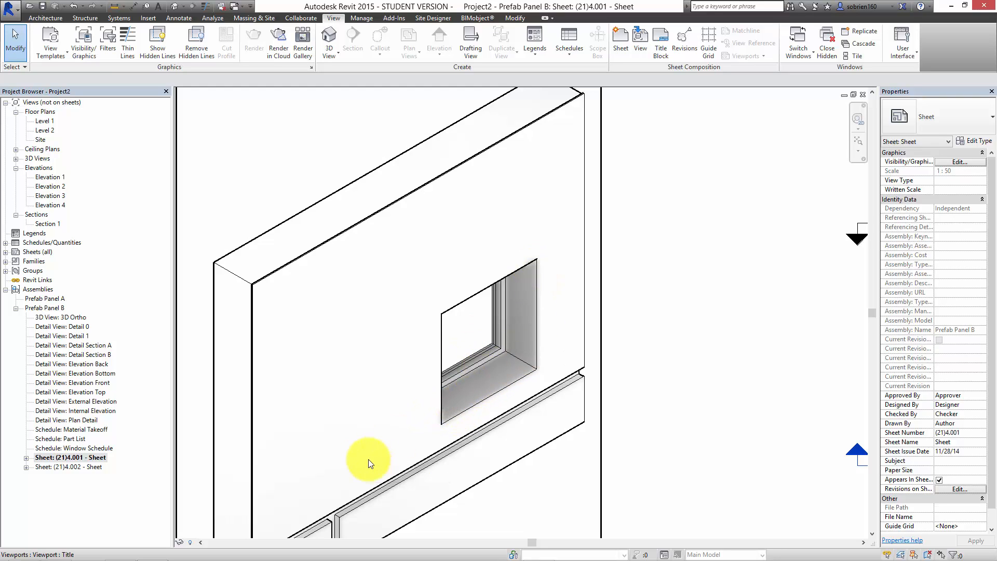
scroll(361, 461, down, 2)
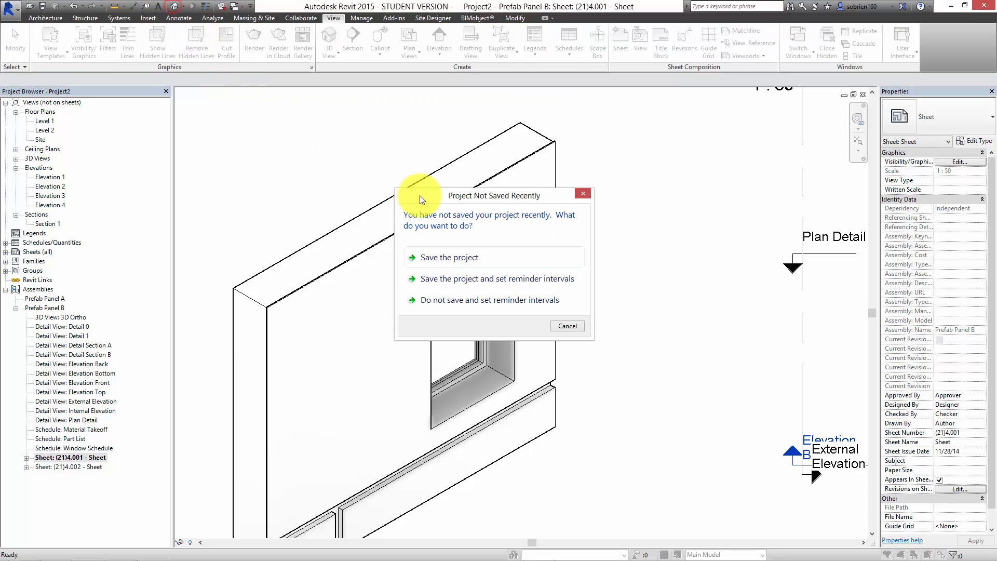
Save the project to the Desktop under the file name 4j_Assemblies
click(457, 258)
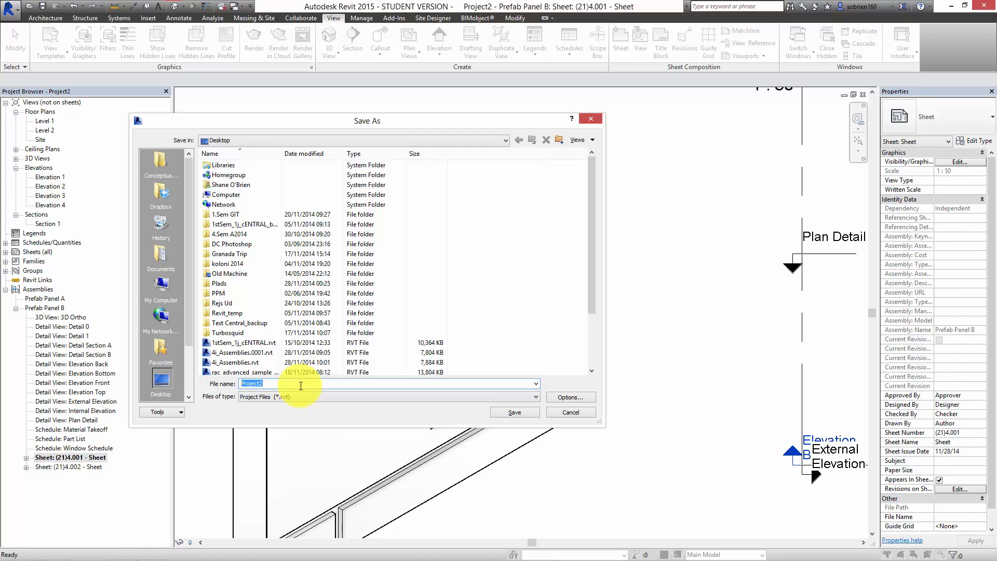
text(4)
text(J_A)
text(ssemblies)
key(Return)
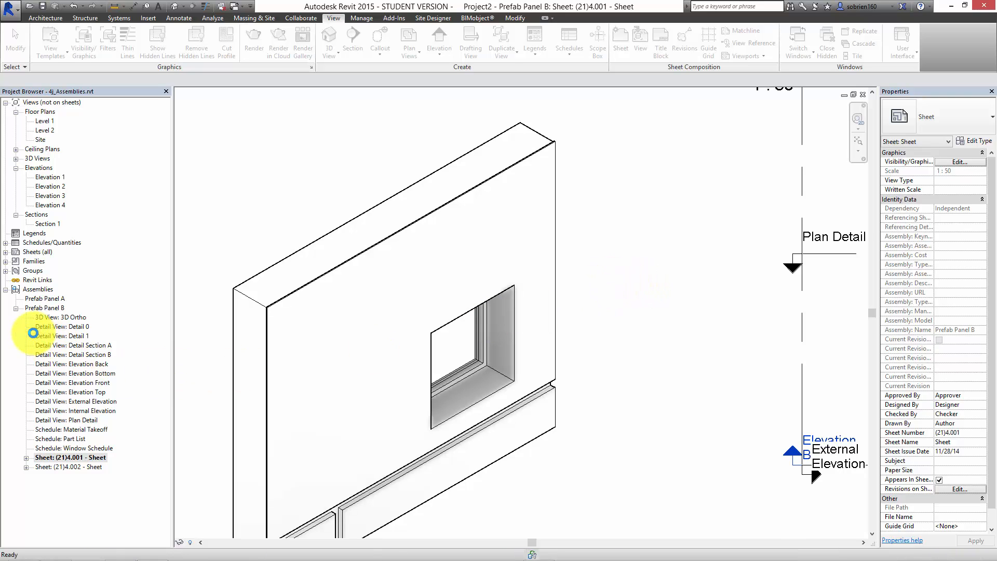
Place another instance of the Prefab Panel B assembly in the default 3D view, apart from the two joined panels
click(16, 309)
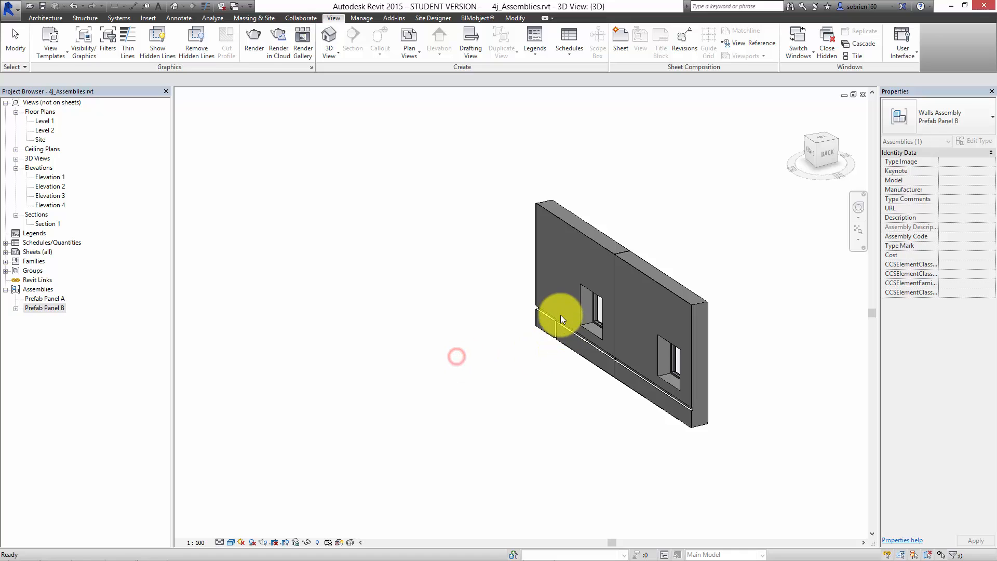
click(643, 437)
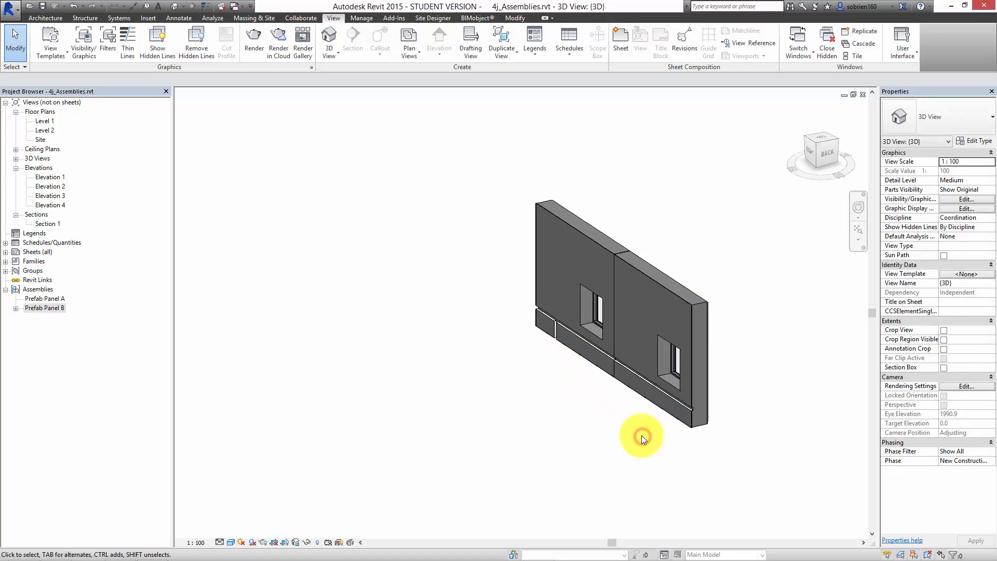
middle_drag(642, 437, 562, 429)
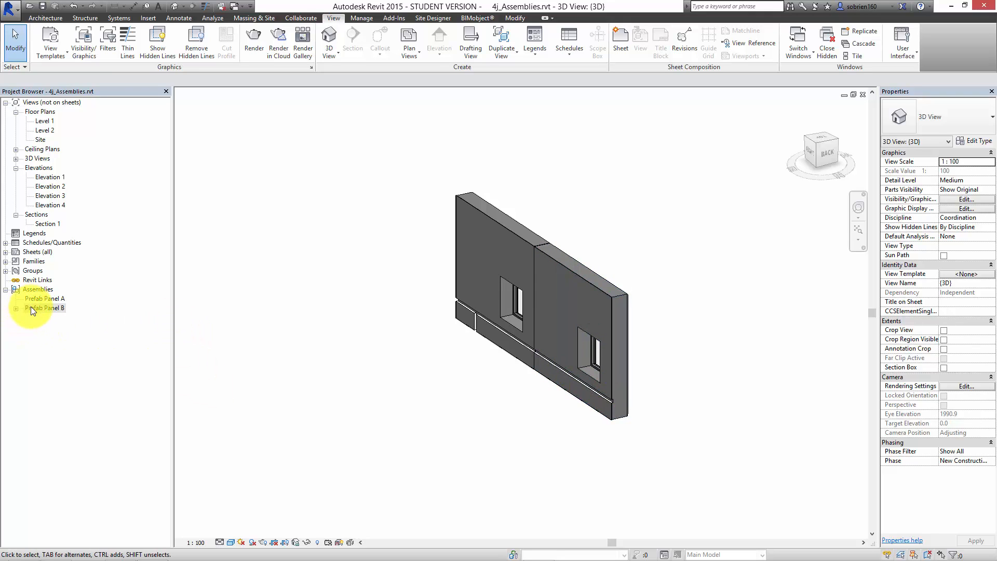
drag(30, 307, 278, 333)
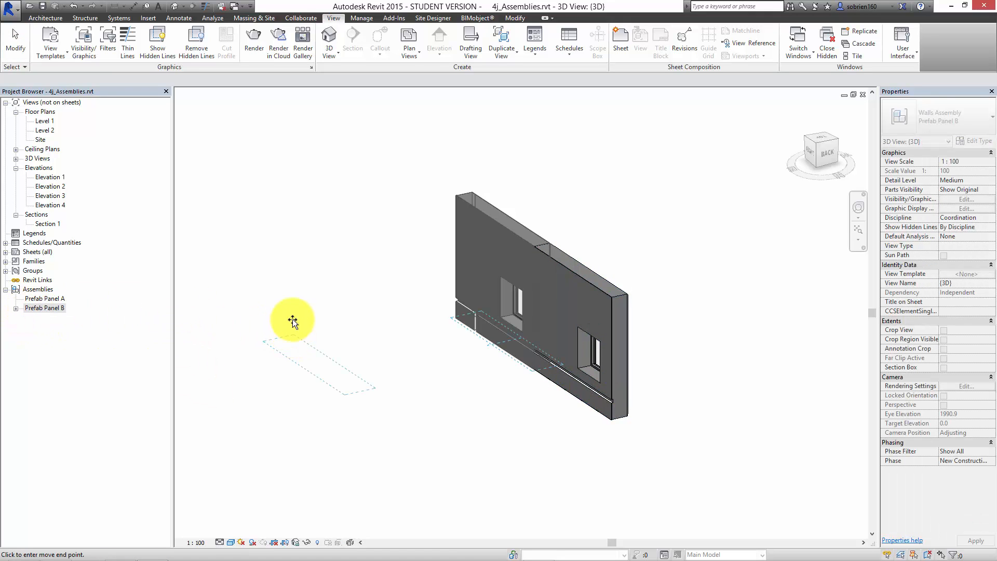
click(271, 291)
click(328, 364)
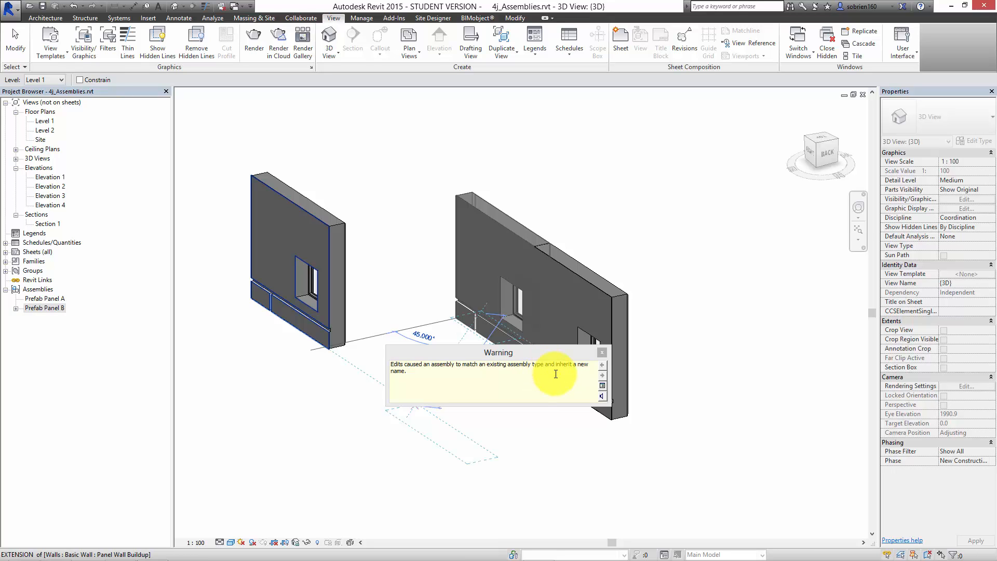
click(602, 354)
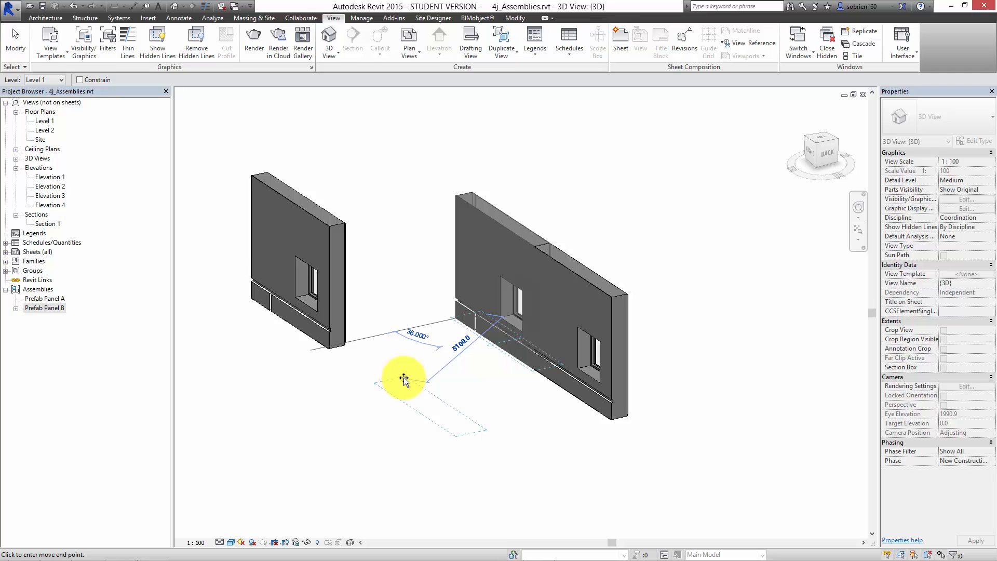
click(403, 377)
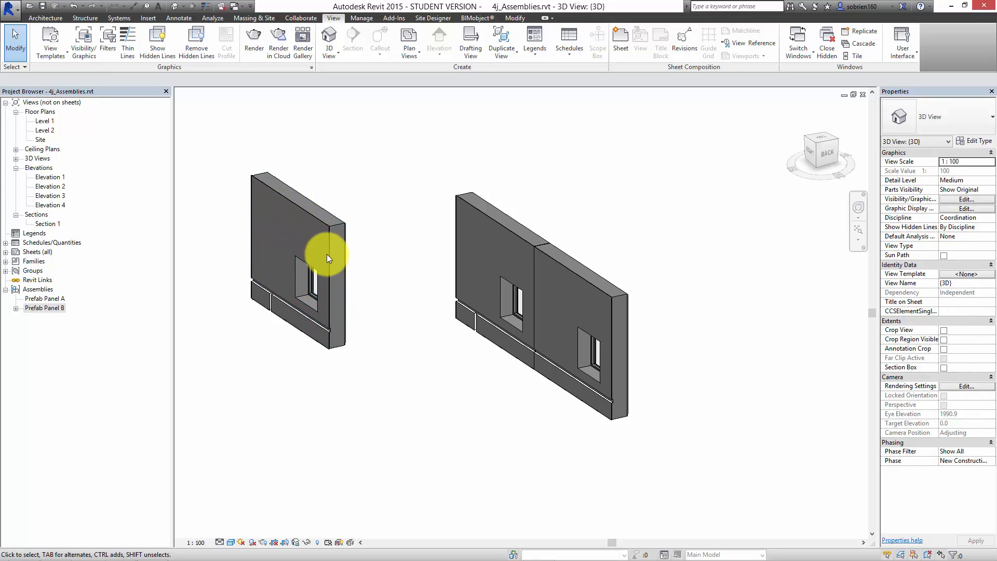
Cut a small rectangular wall opening near the upper corner of the separate panel, away from its window
click(45, 19)
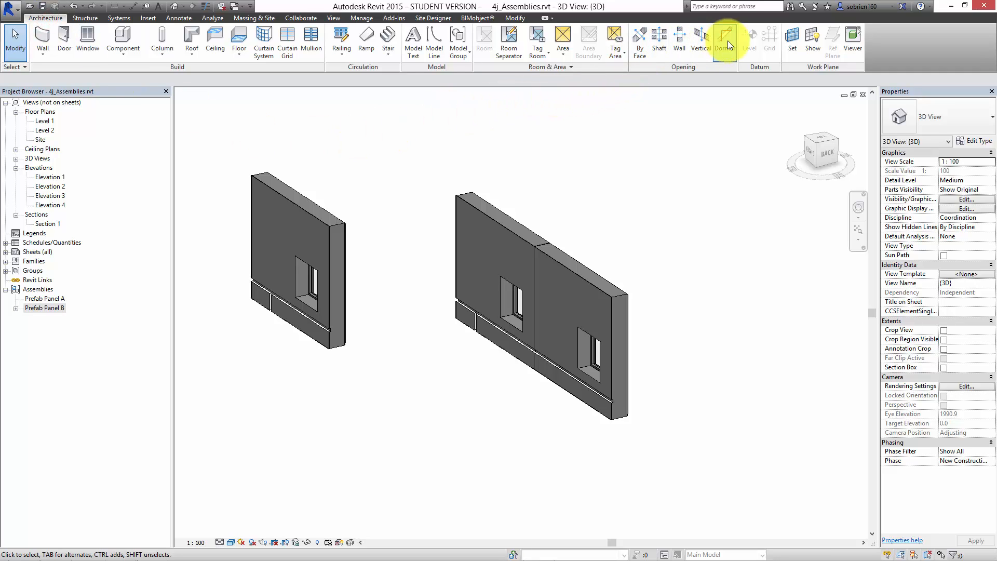
click(680, 36)
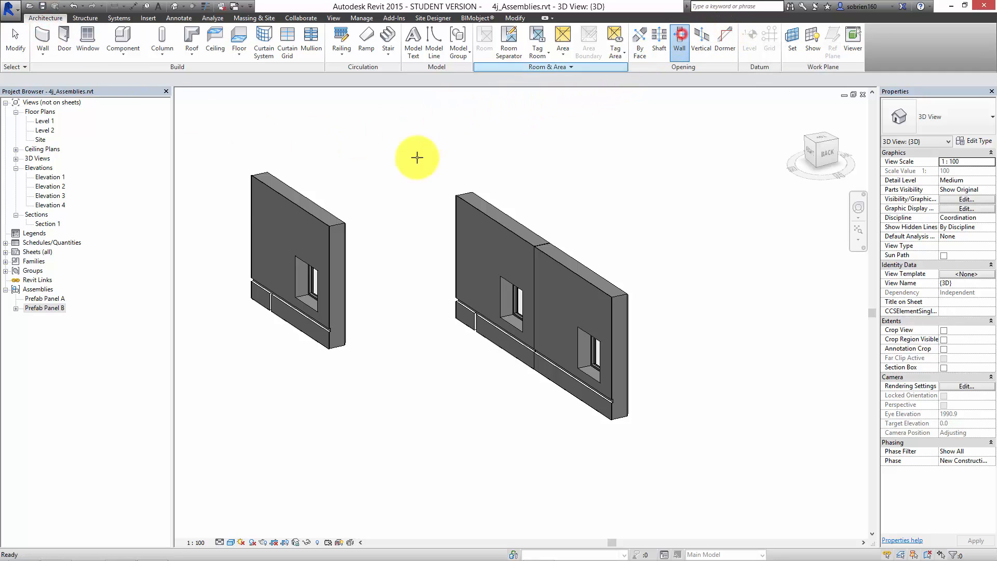
click(269, 196)
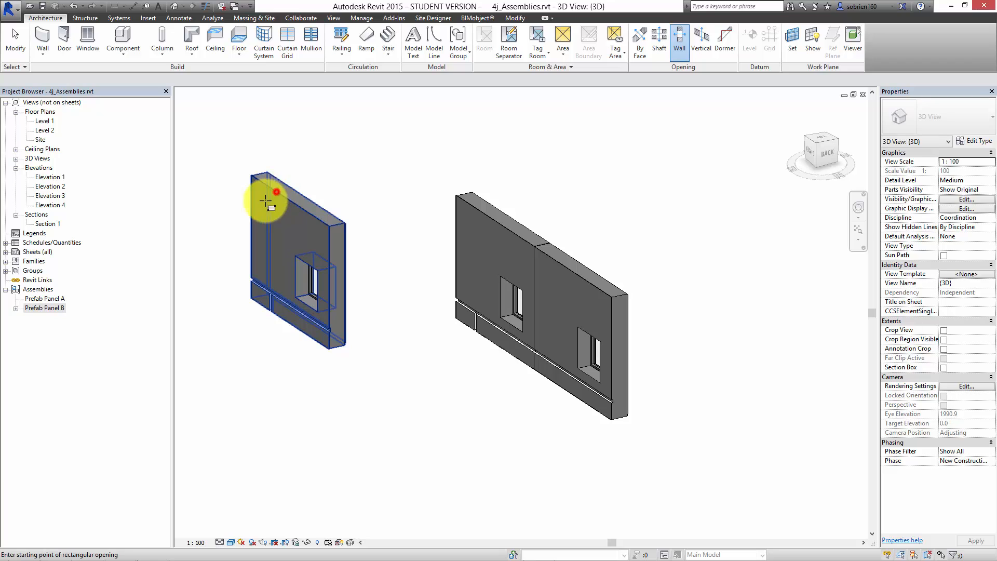
click(269, 211)
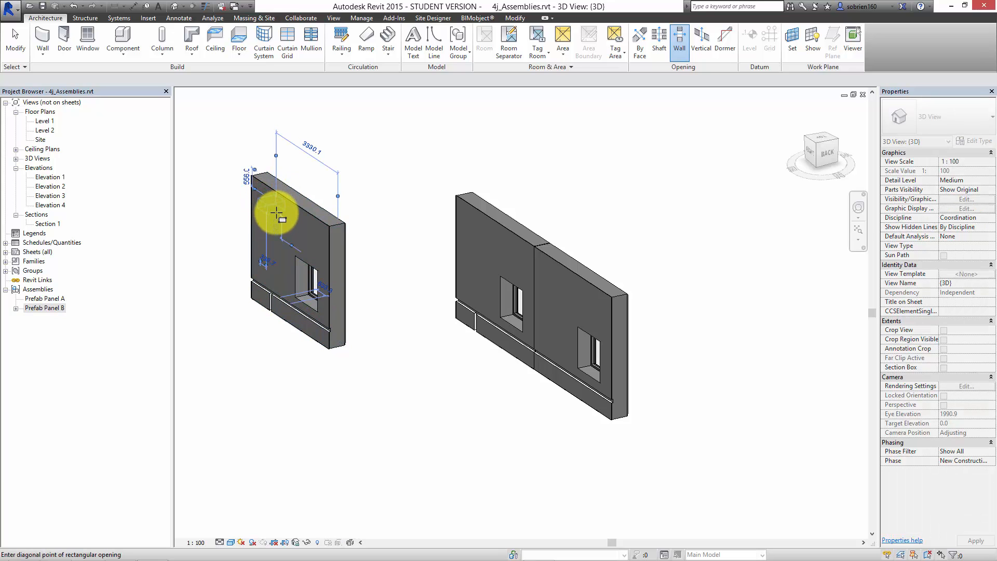
click(276, 213)
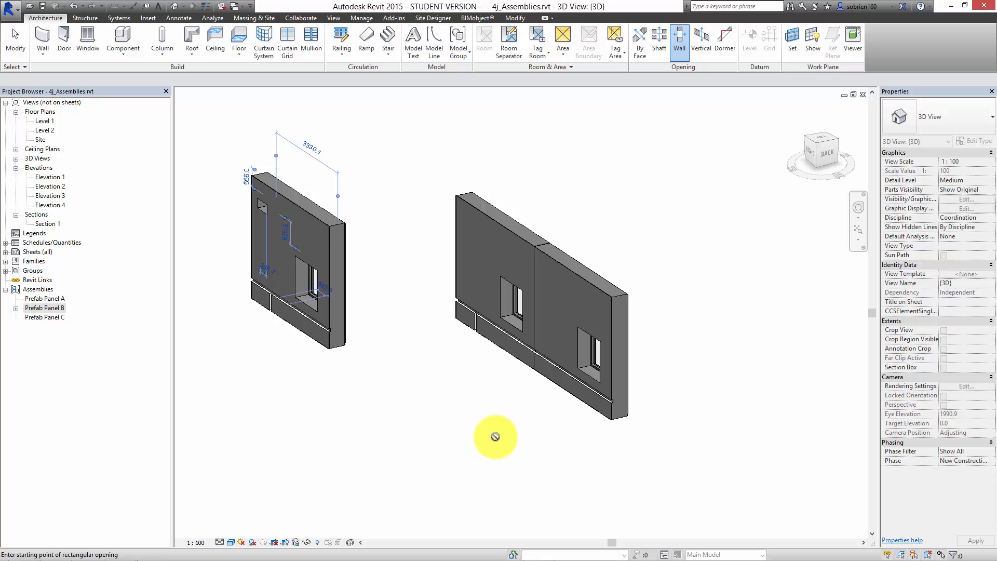
key(Escape)
key(Escape)
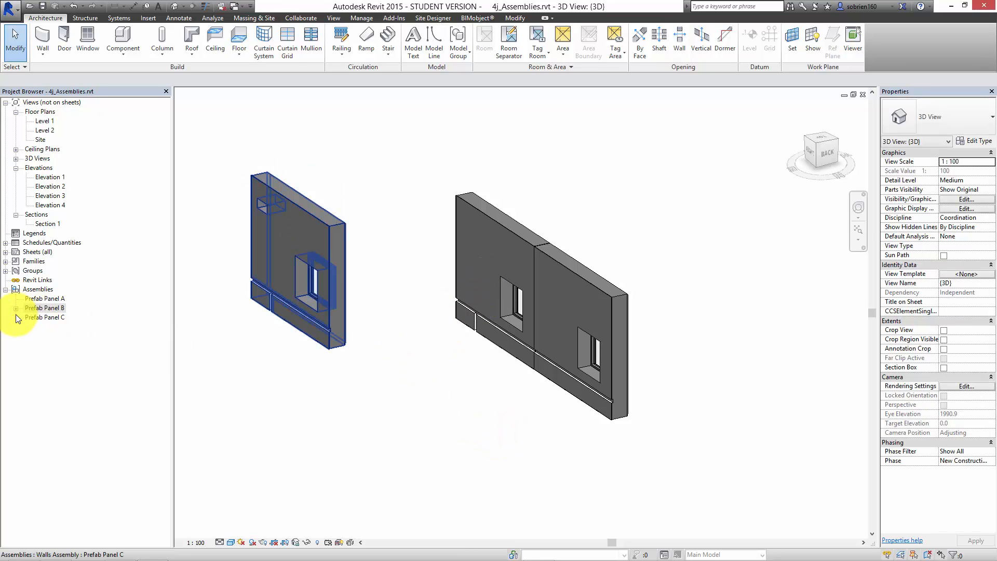
right_click(41, 316)
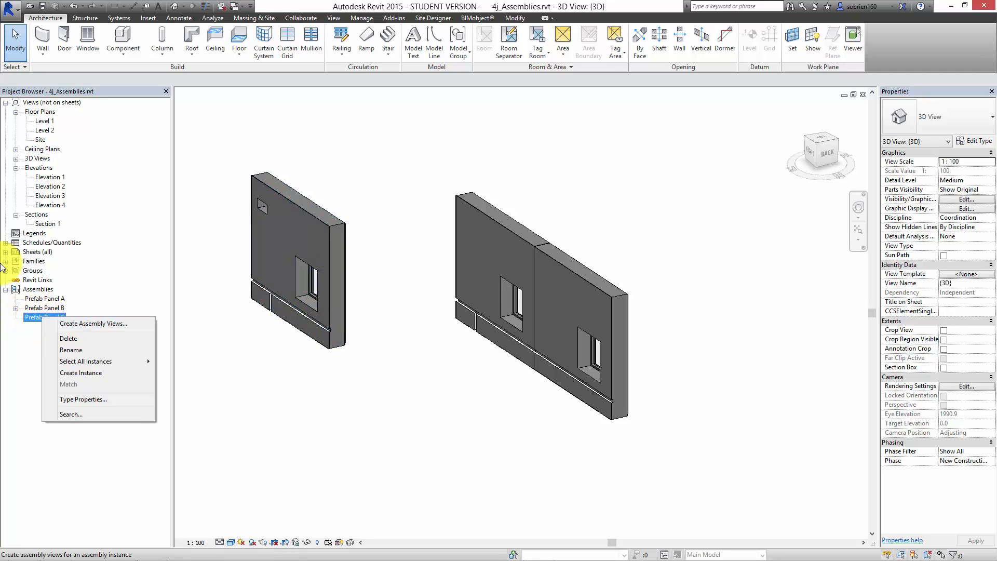
click(672, 410)
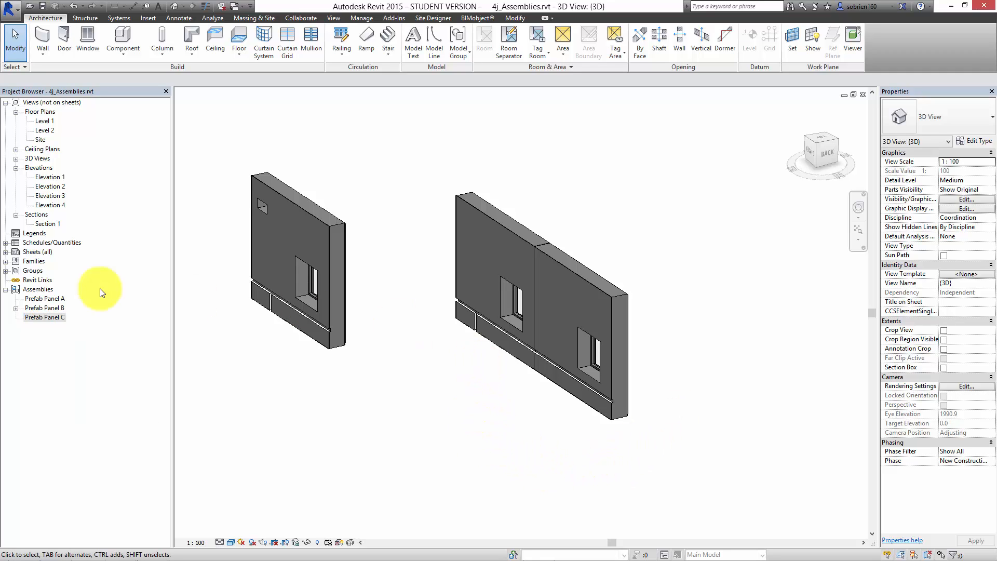
Examine the joined and separate panels in the Level 1 floor plan
double_click(46, 121)
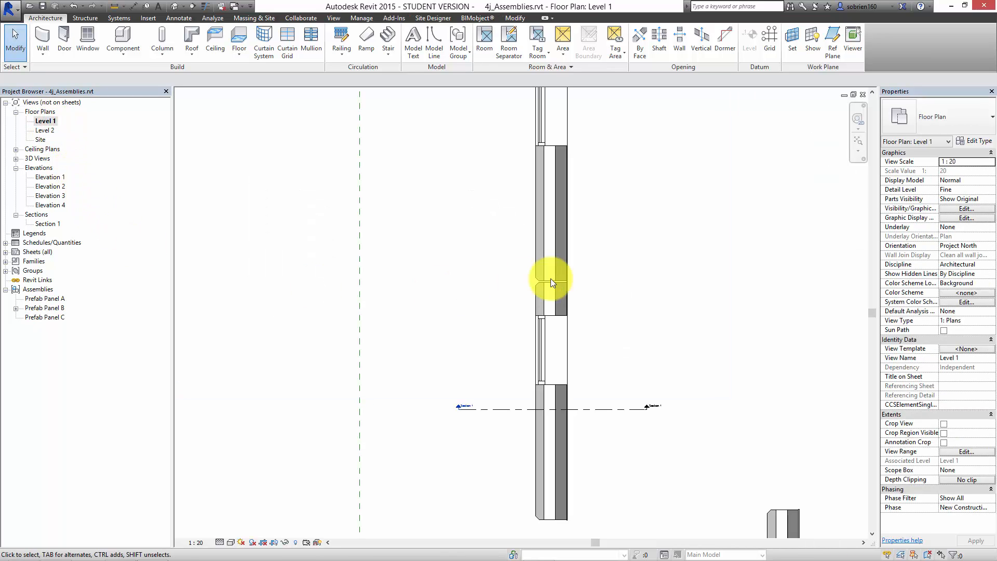
scroll(618, 259, down, 5)
middle_drag(690, 278, 673, 275)
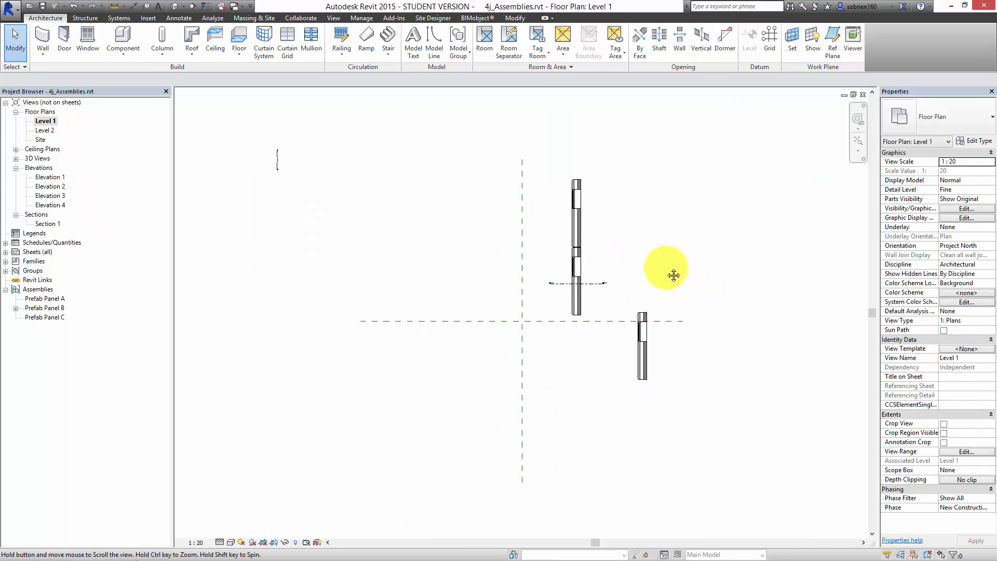
scroll(673, 275, up, 6)
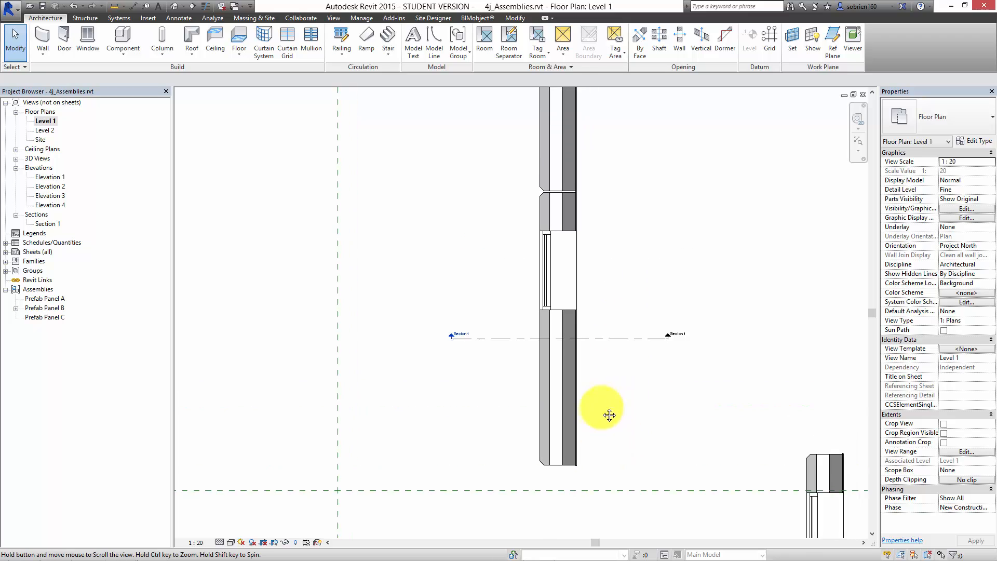
middle_drag(609, 414, 580, 426)
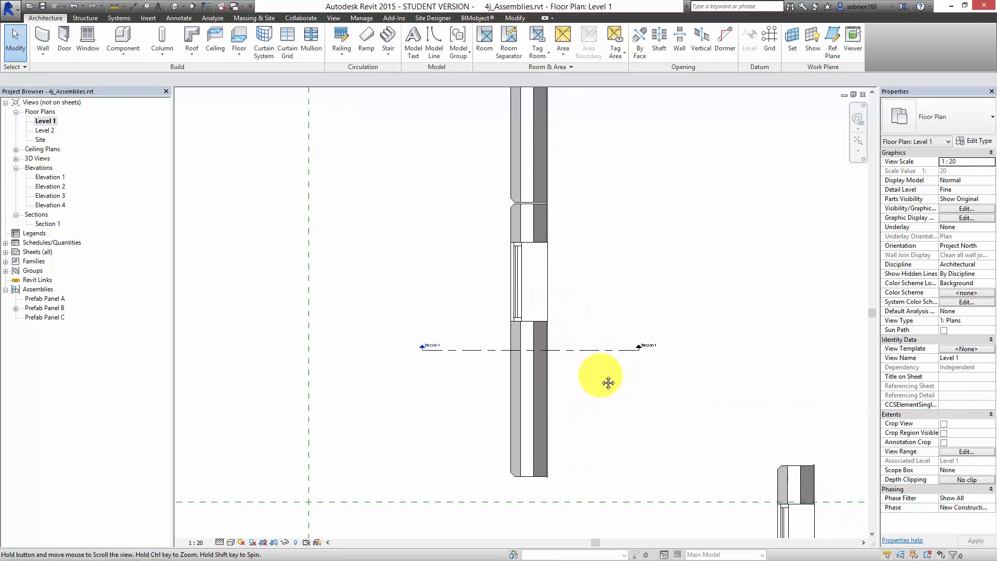
scroll(605, 383, down, 2)
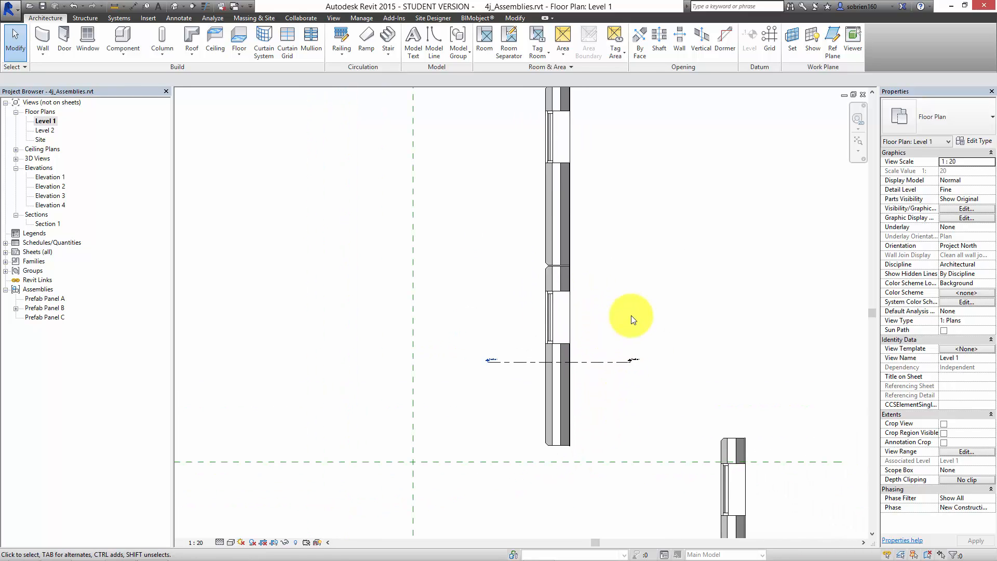
scroll(634, 321, down, 1)
click(424, 236)
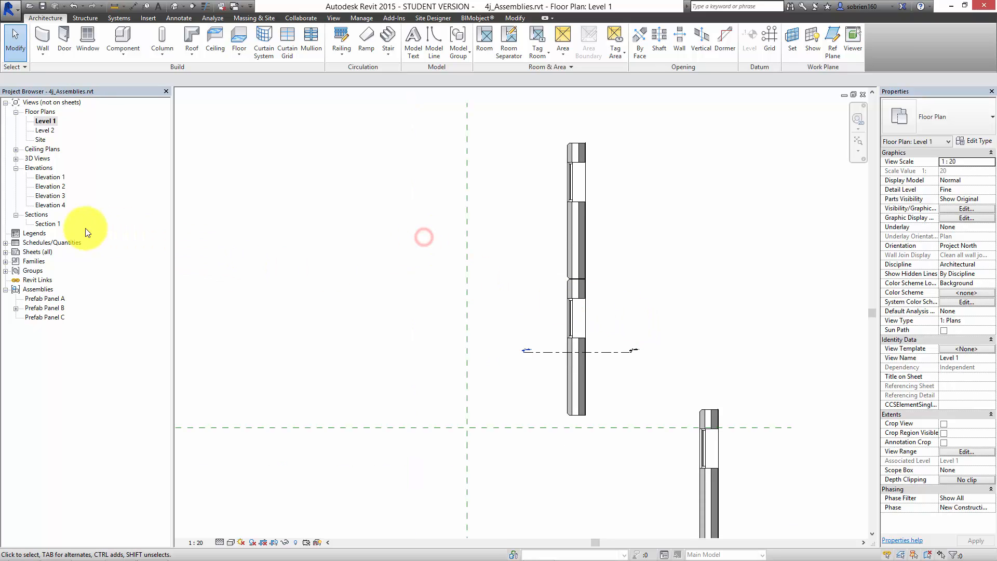
Create a new building component schedule for the Assemblies category, keeping the name Assembly Schedule and the New Construction phase
click(48, 242)
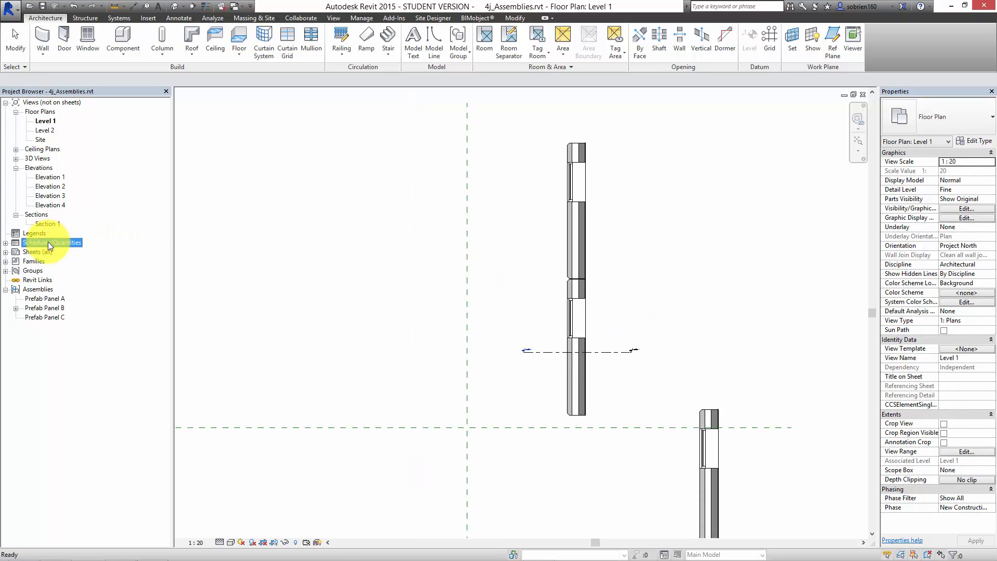
right_click(48, 242)
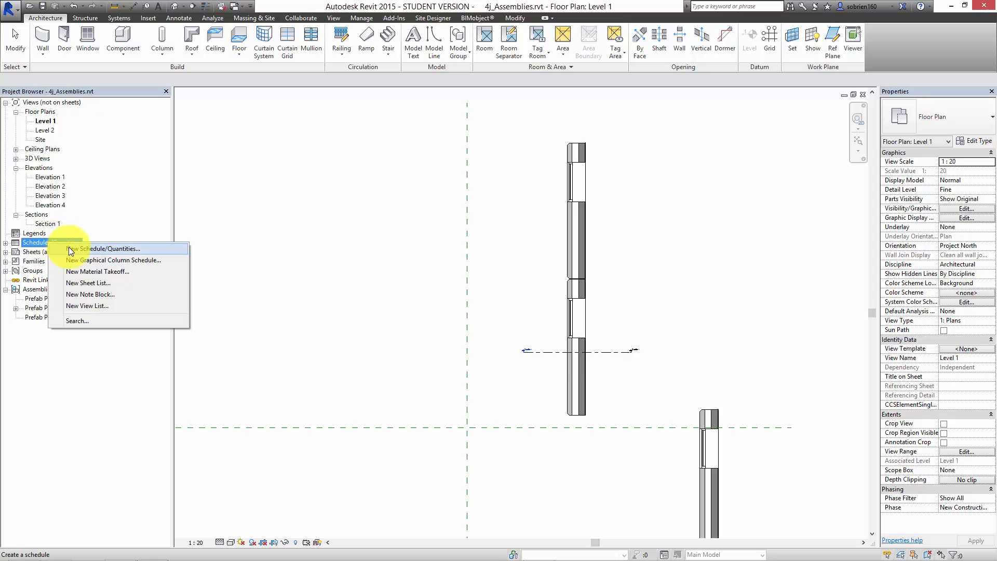
click(68, 249)
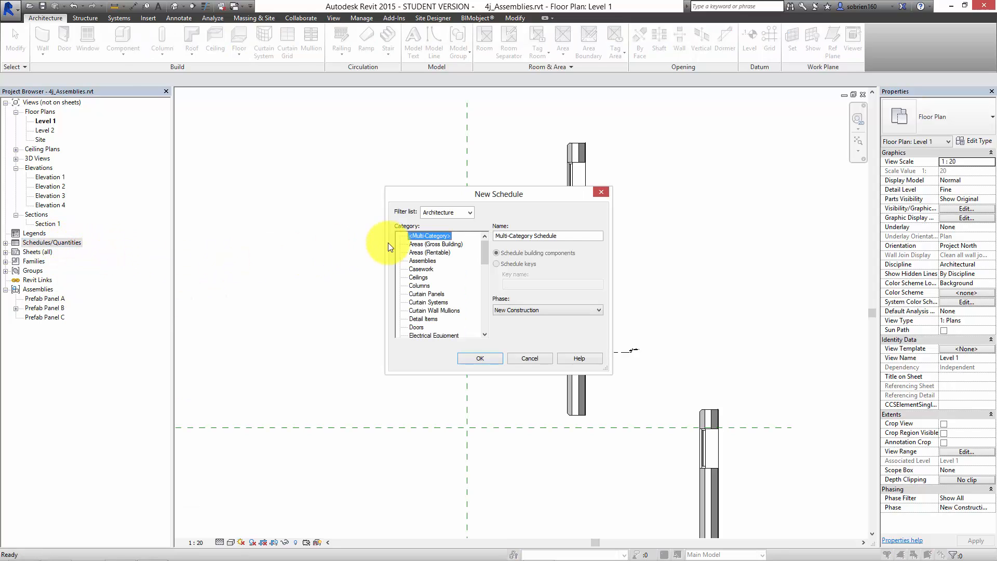
click(423, 260)
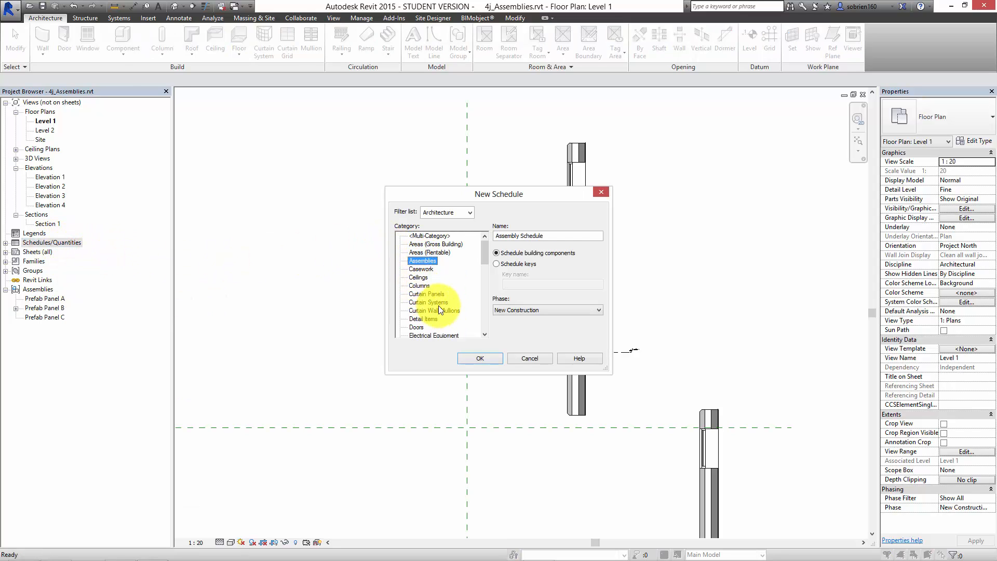
click(481, 358)
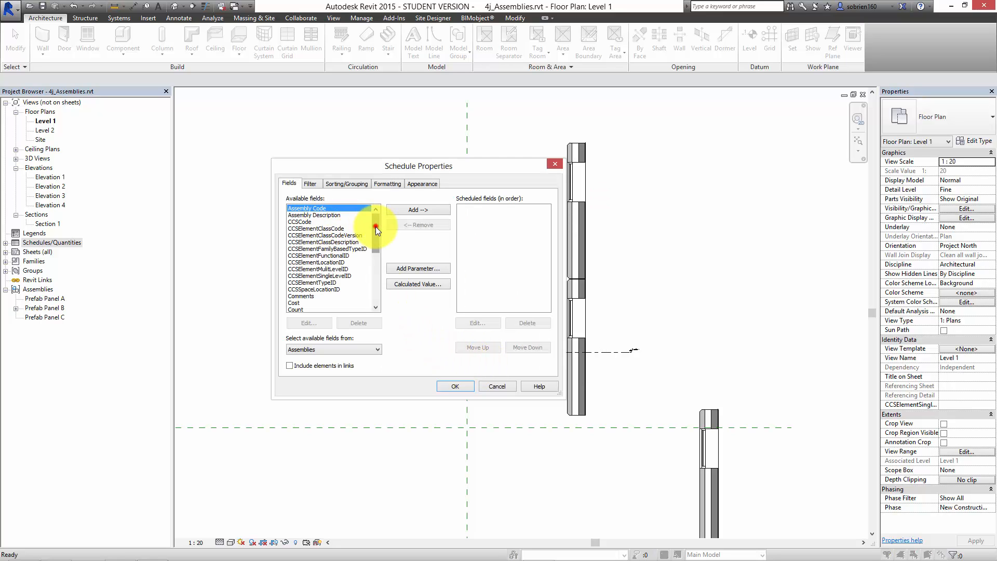
Add the Count, Description, Model and Mark fields to the assembly schedule and generate it
drag(376, 227, 379, 266)
click(301, 233)
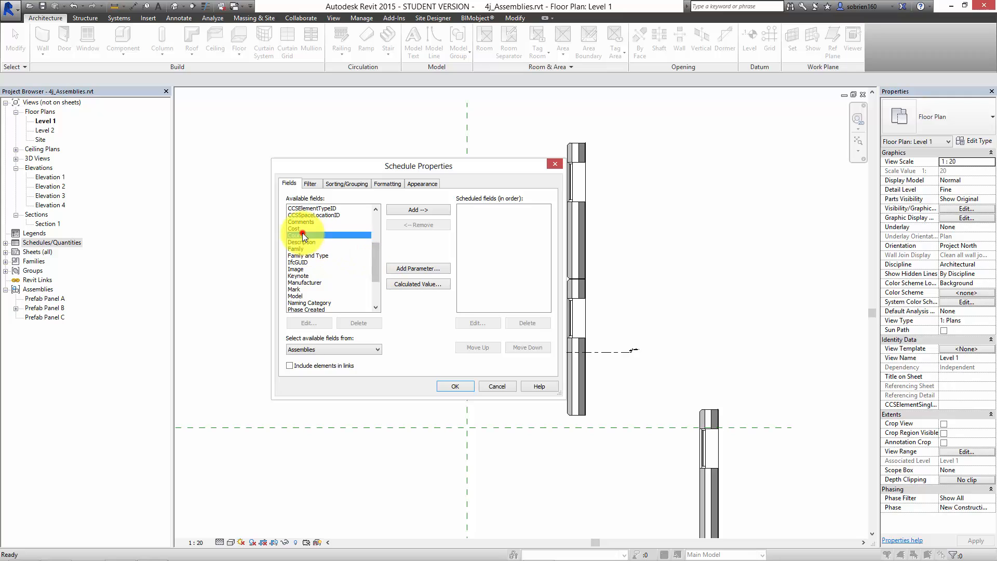
click(410, 209)
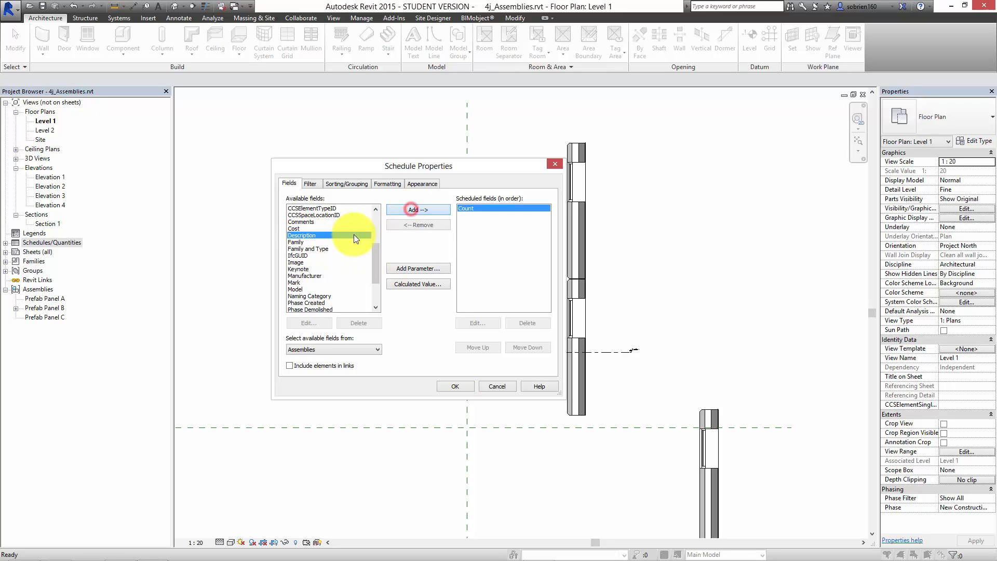
click(415, 210)
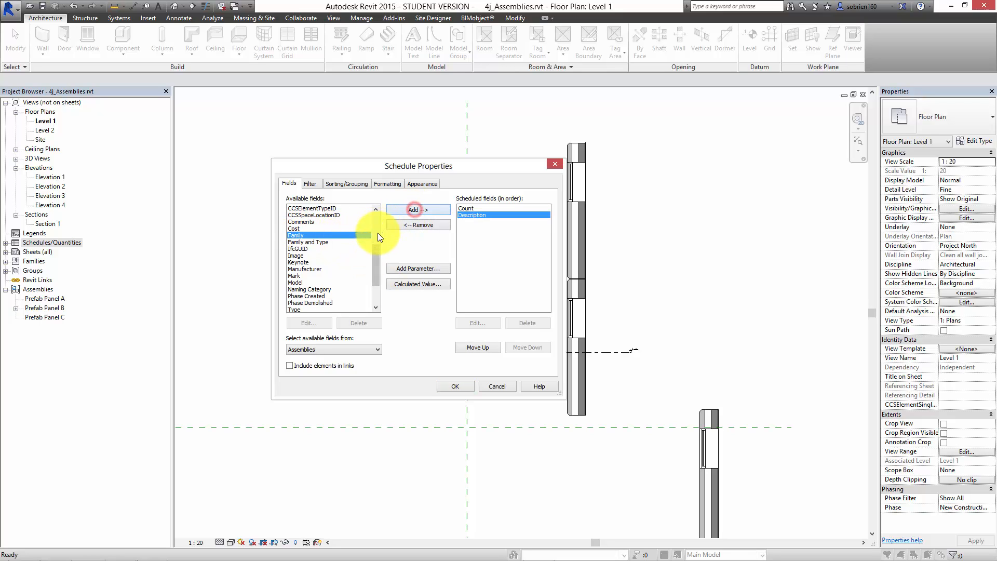
click(300, 281)
click(421, 209)
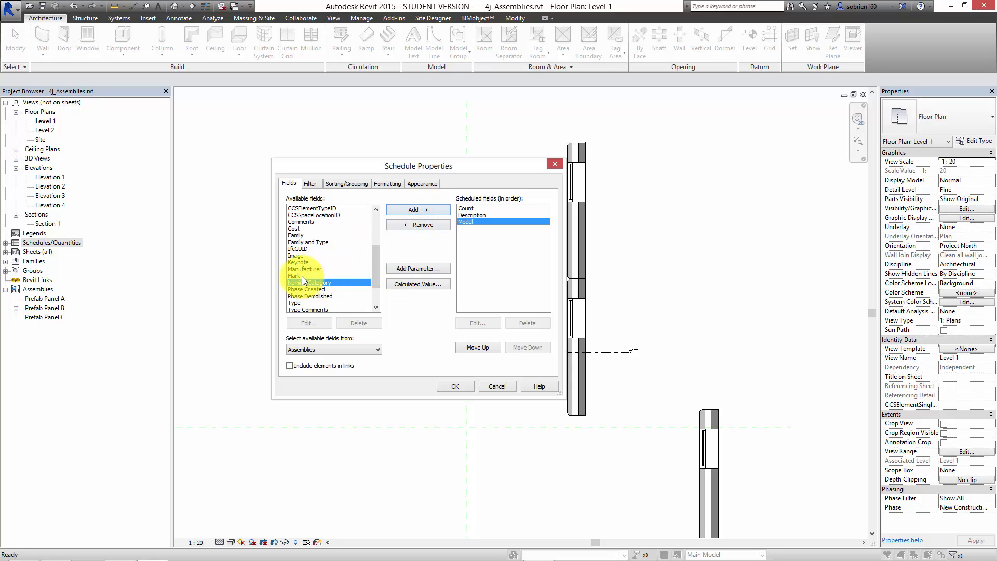
click(301, 276)
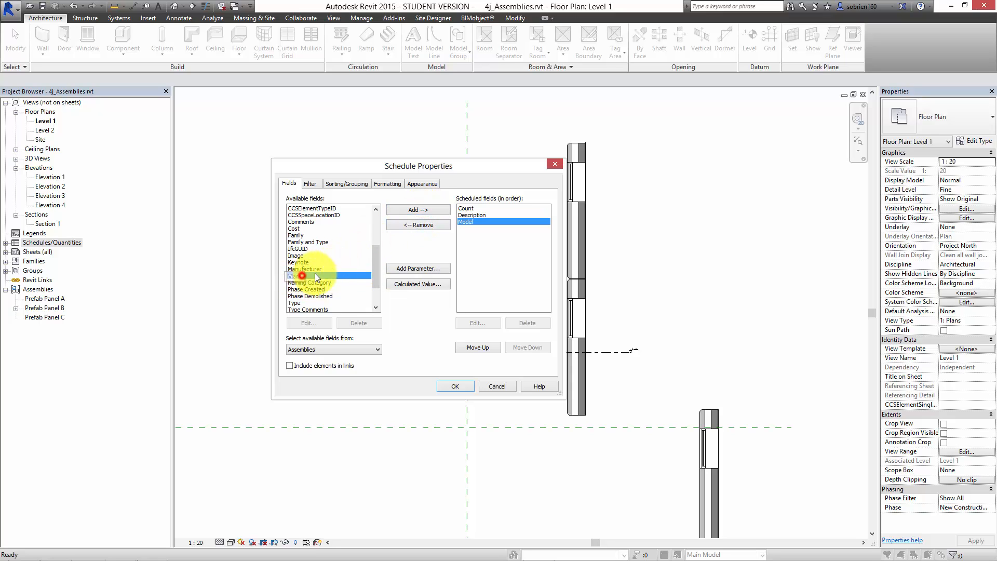
click(424, 211)
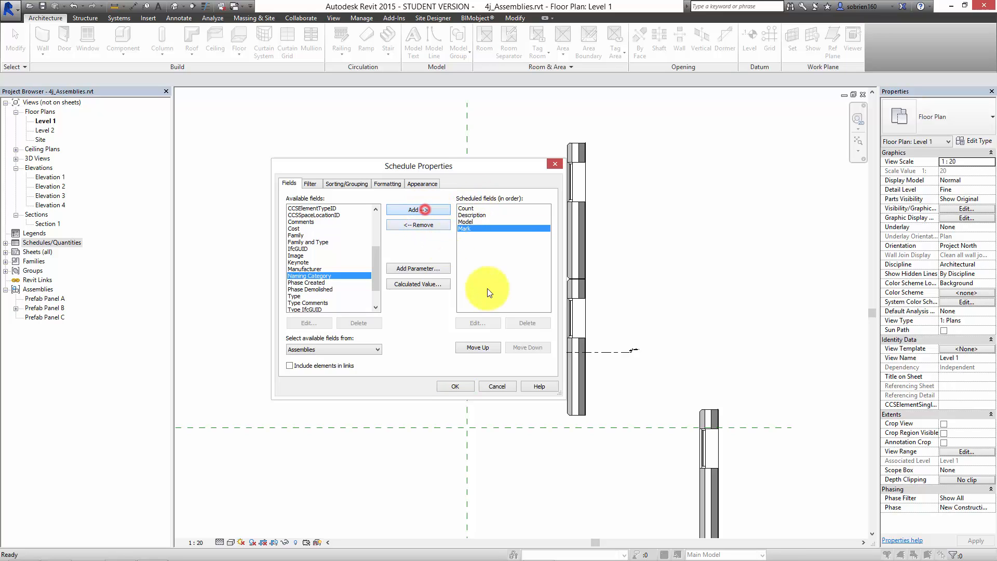
click(451, 387)
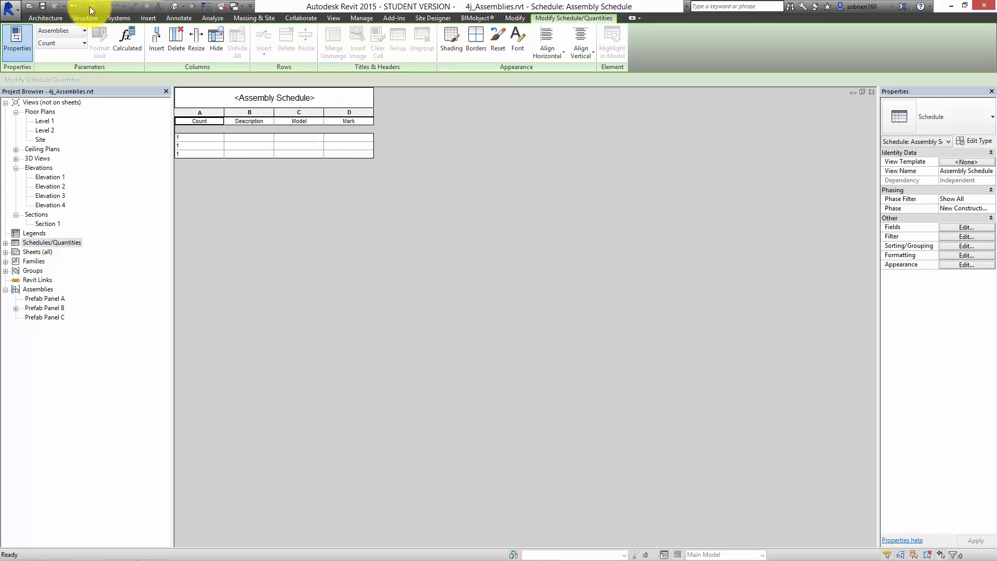
Set the Model type parameter of the lower joined panel's assembly, Prefab Panel B, to PP_001 from the Level 1 plan
double_click(36, 124)
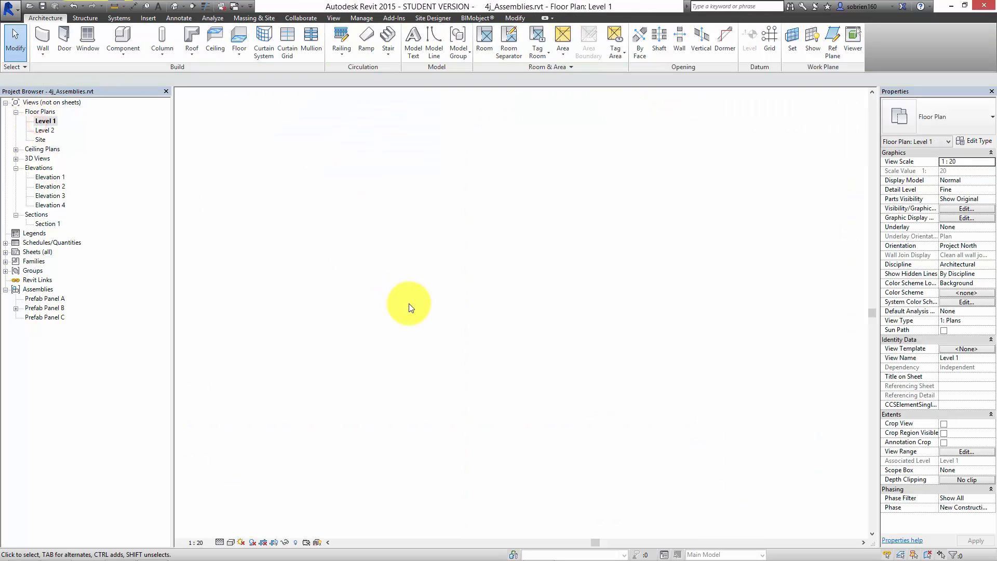
click(685, 292)
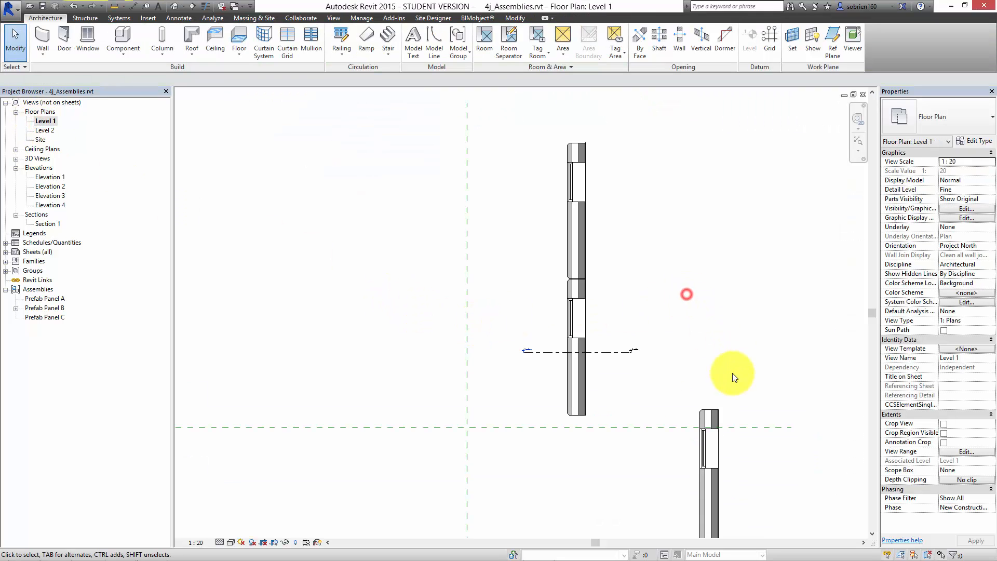
click(584, 381)
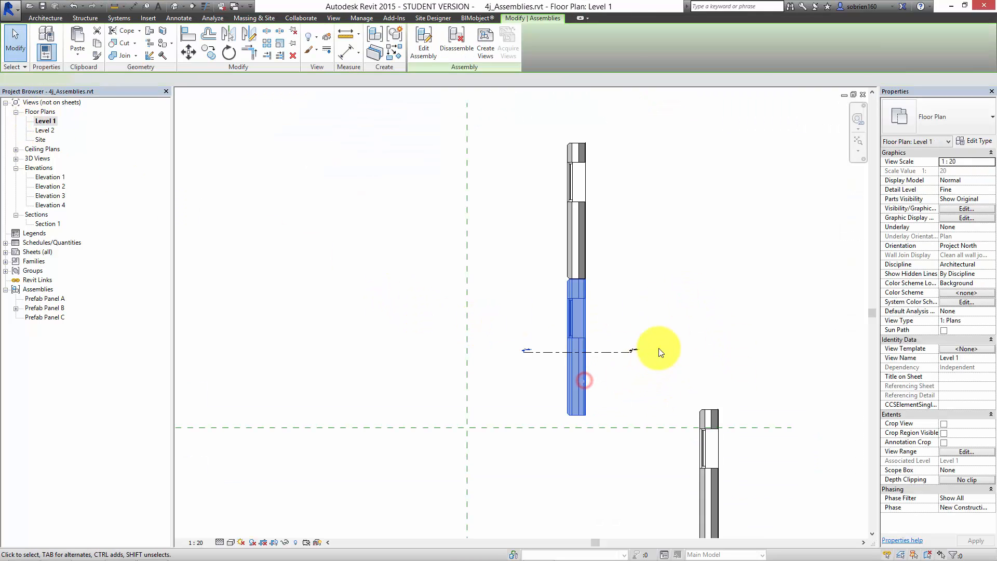
click(969, 142)
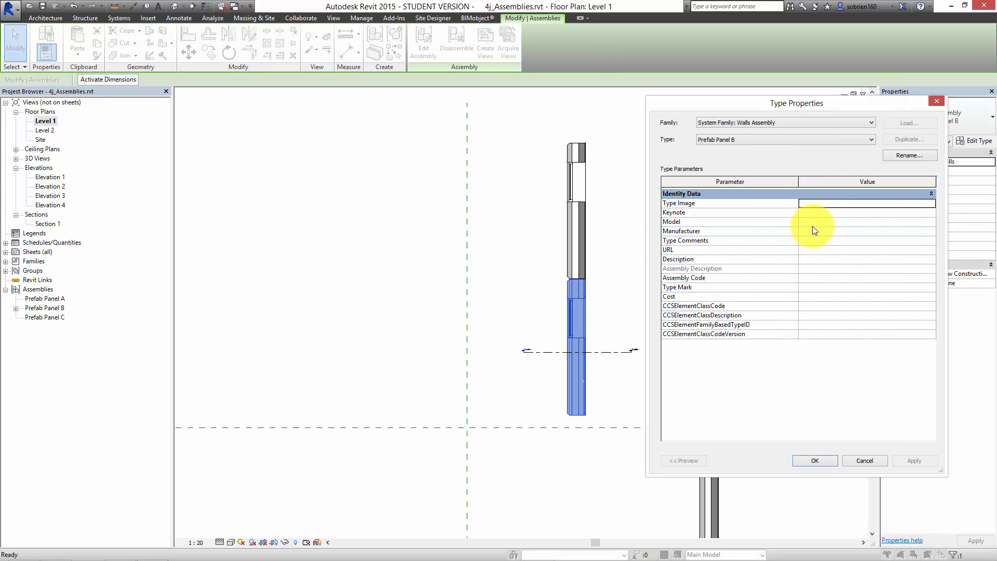
click(812, 222)
text(PP_001)
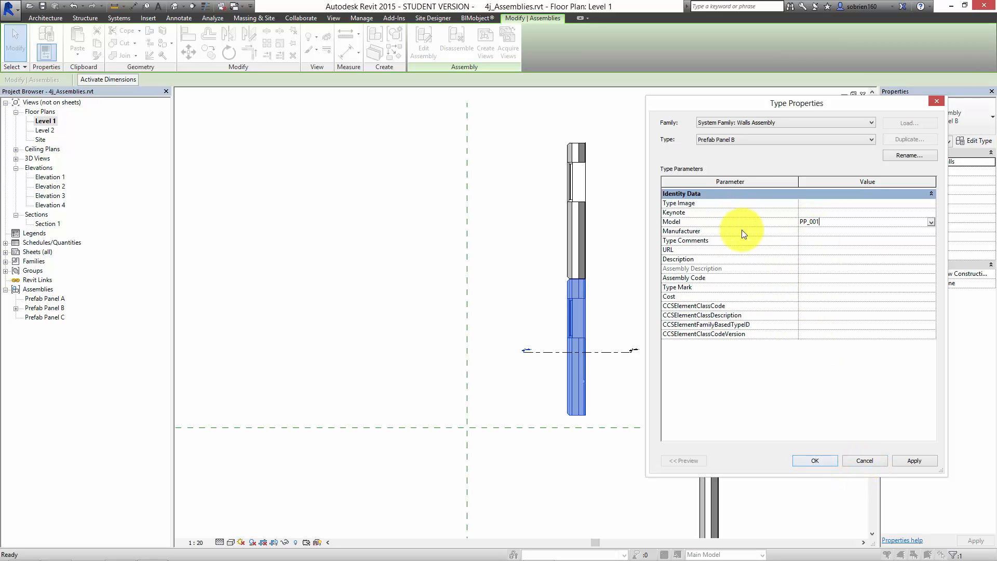
Set the Prefab Panel B type's Description to "Panel with window and horizontal and vertival el channel" and apply the type changes
click(818, 259)
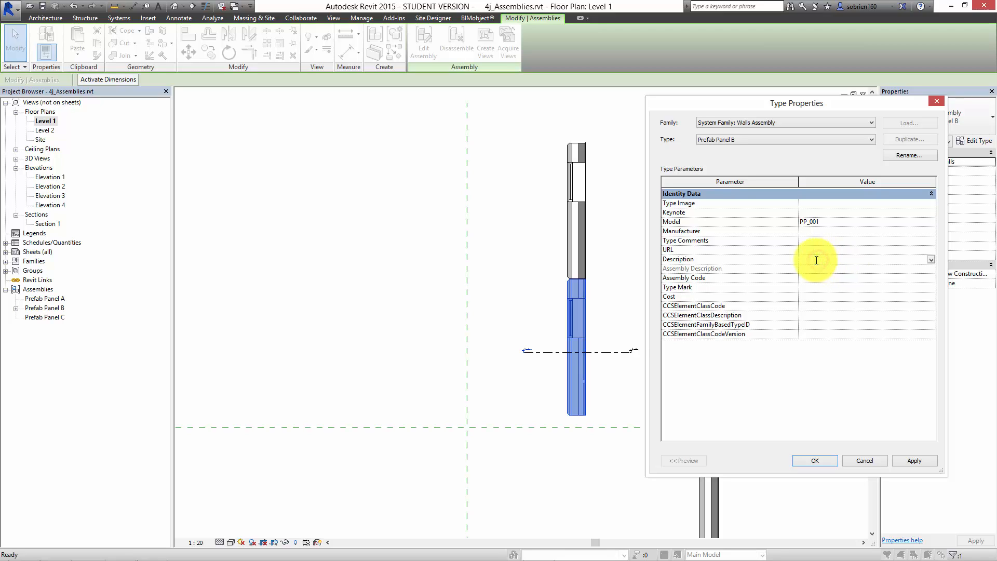
text(Panel wi)
text(d ver)
text(tival ele)
key(BackSpace)
text(channel)
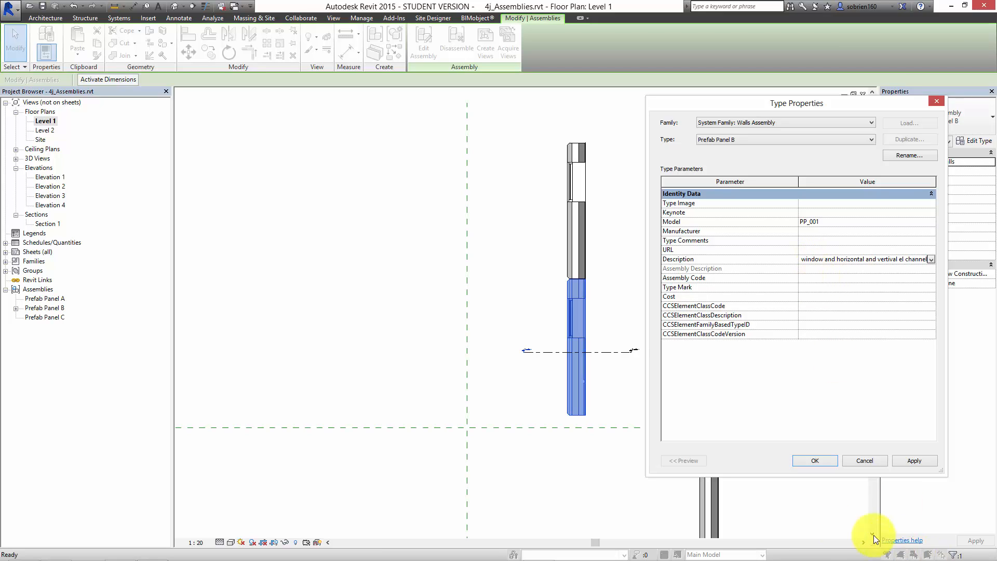
click(912, 460)
click(819, 460)
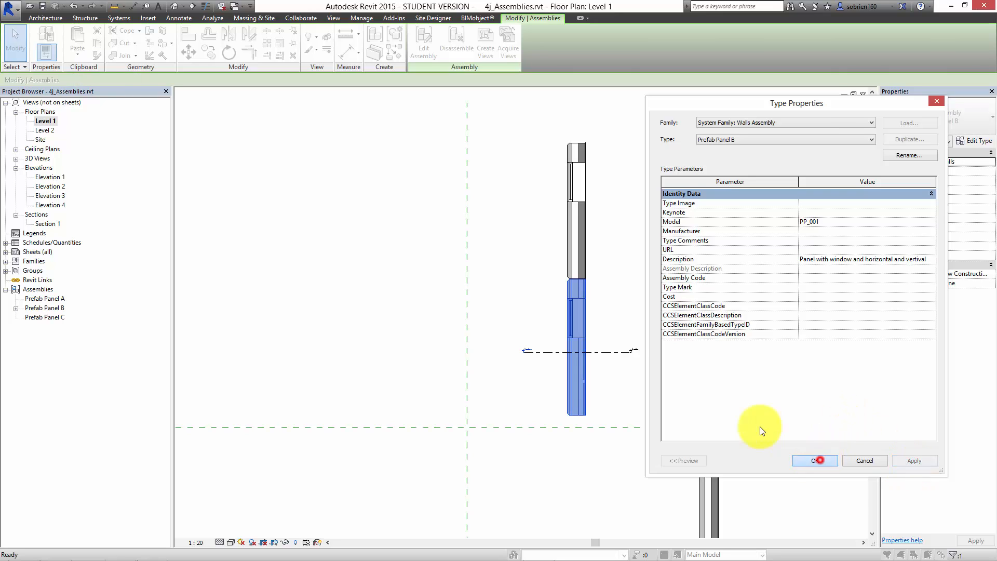
click(722, 375)
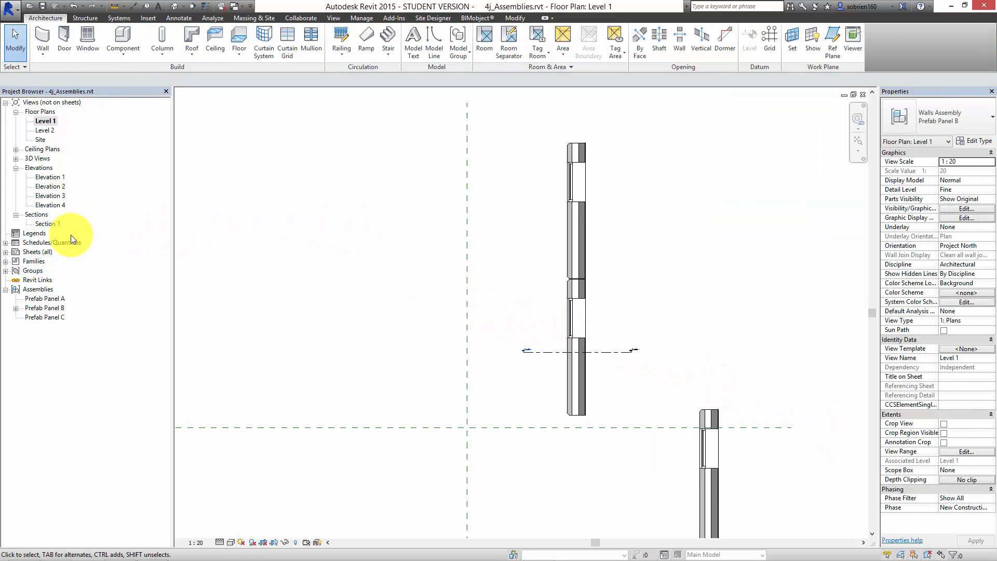
Open the Assembly Schedule and widen its Description column to show more of the text
click(5, 242)
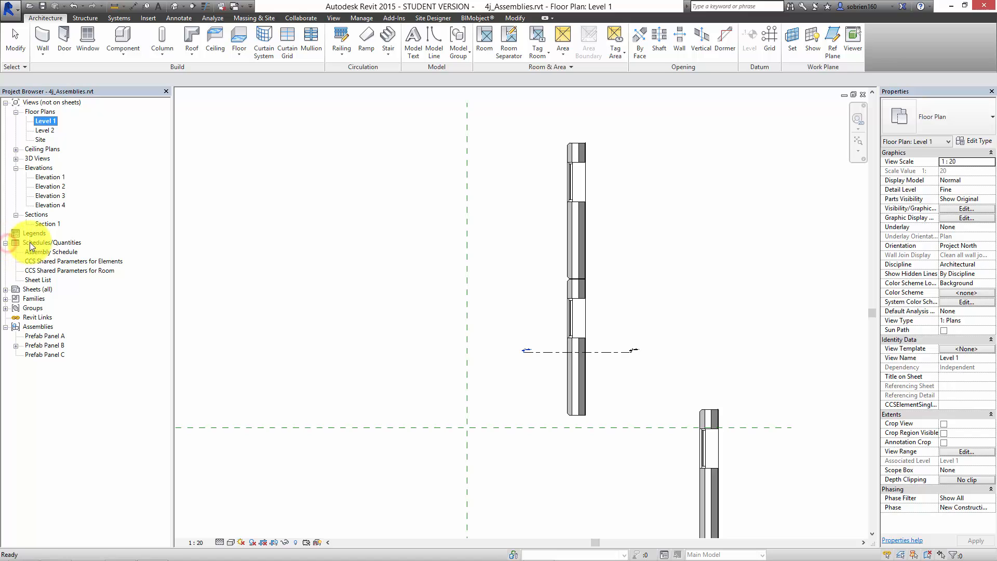
double_click(46, 252)
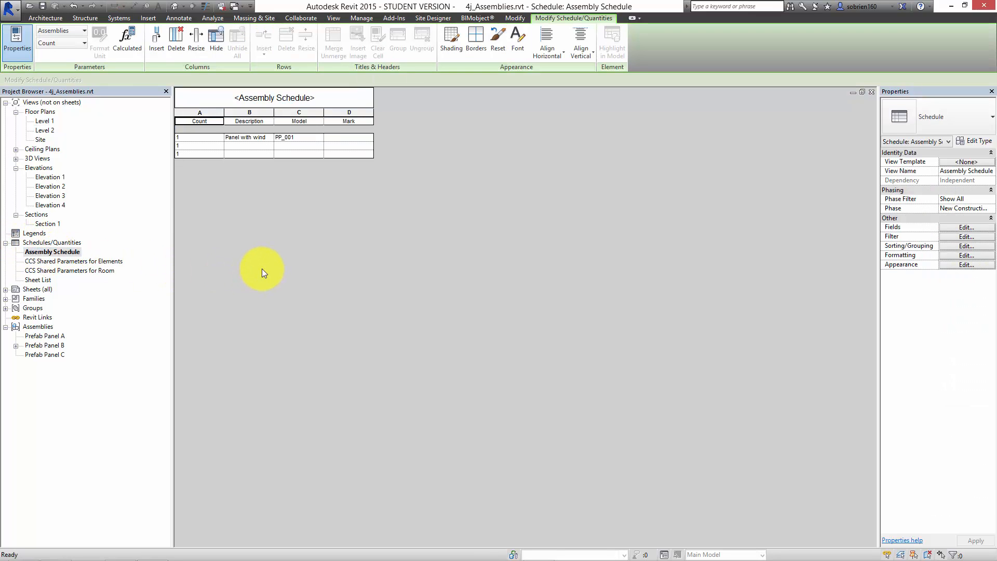
drag(275, 113, 342, 121)
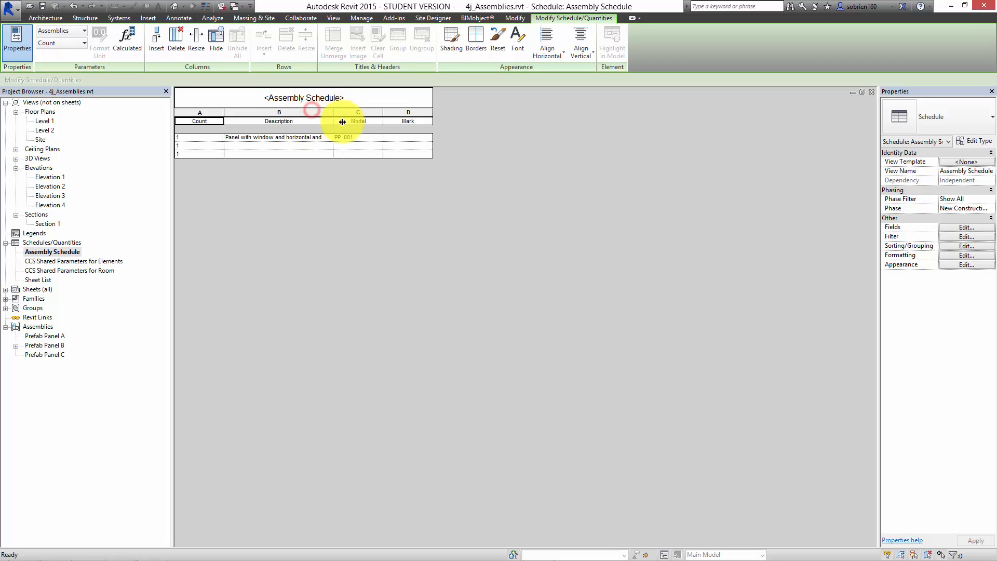
Reorder the Assembly Schedule's fields to Model, Description, Mark and Count
click(965, 229)
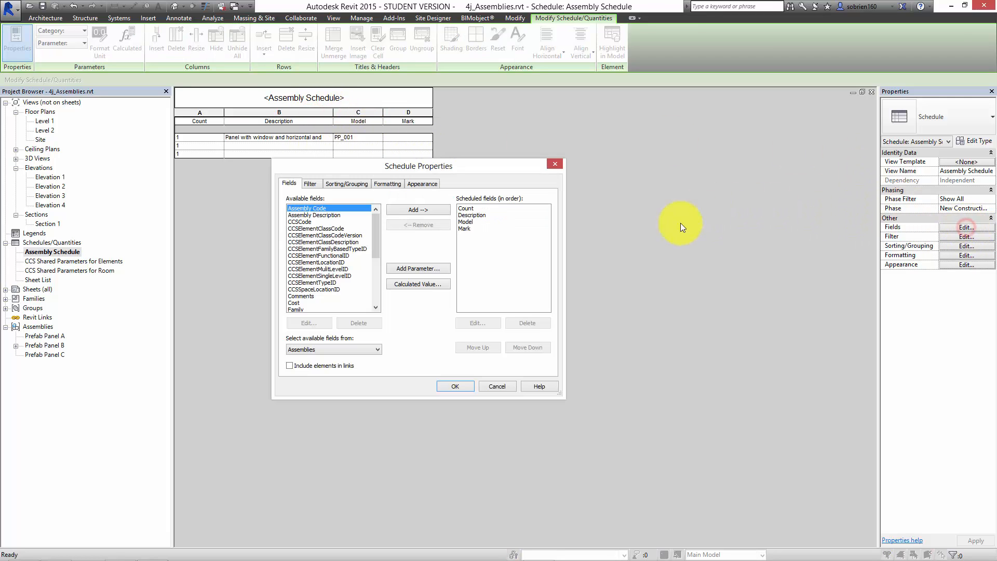
click(467, 224)
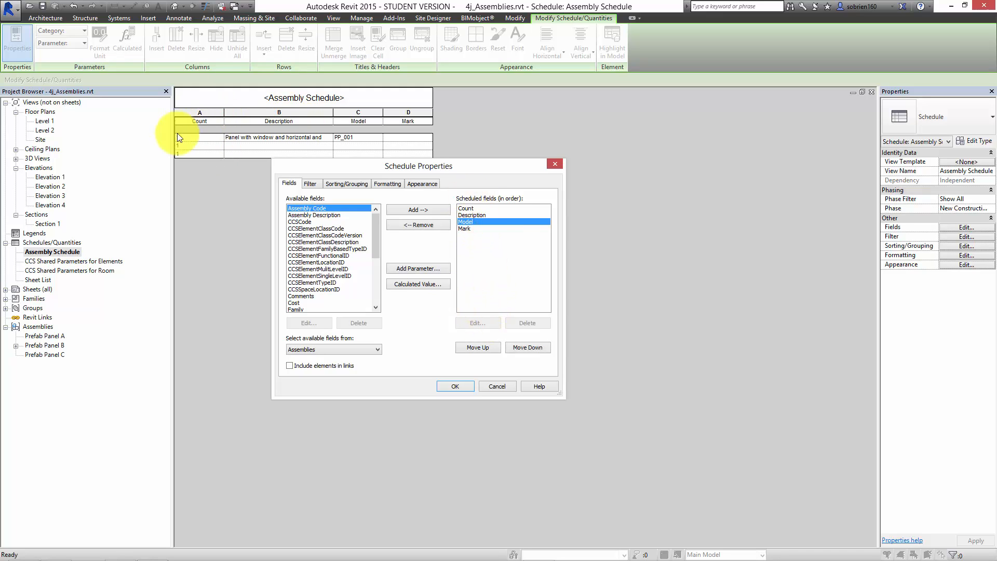
click(479, 347)
click(478, 347)
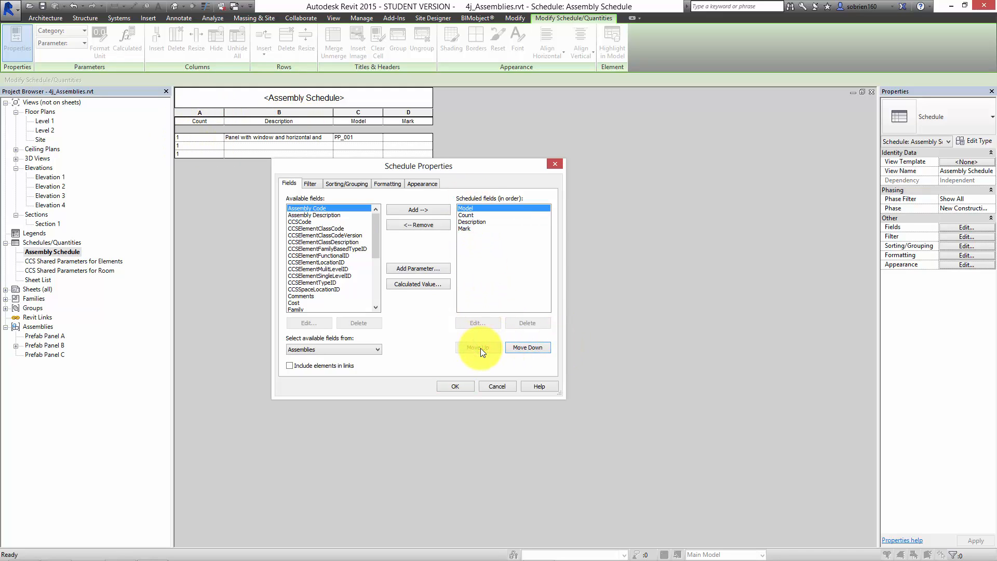
click(471, 215)
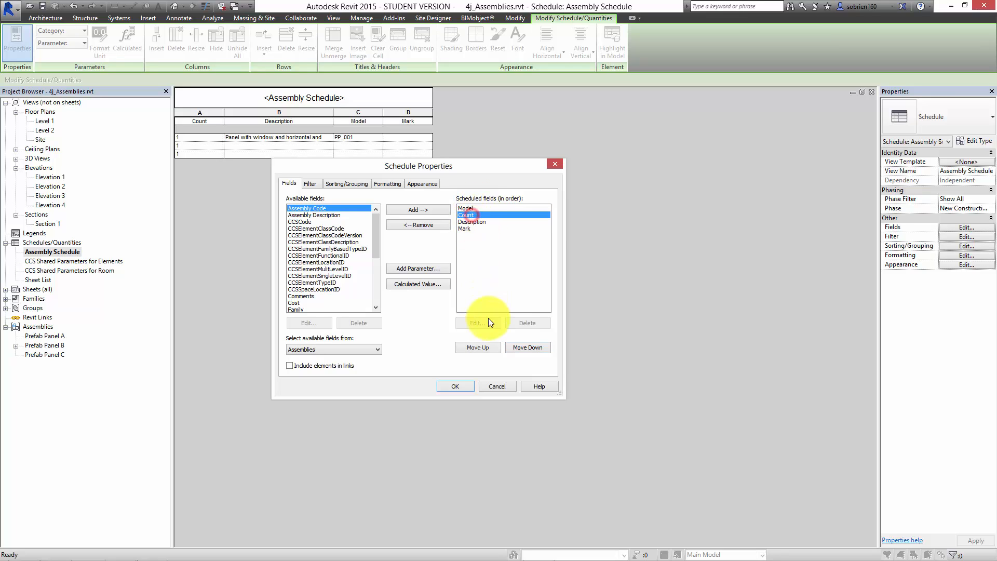
click(530, 348)
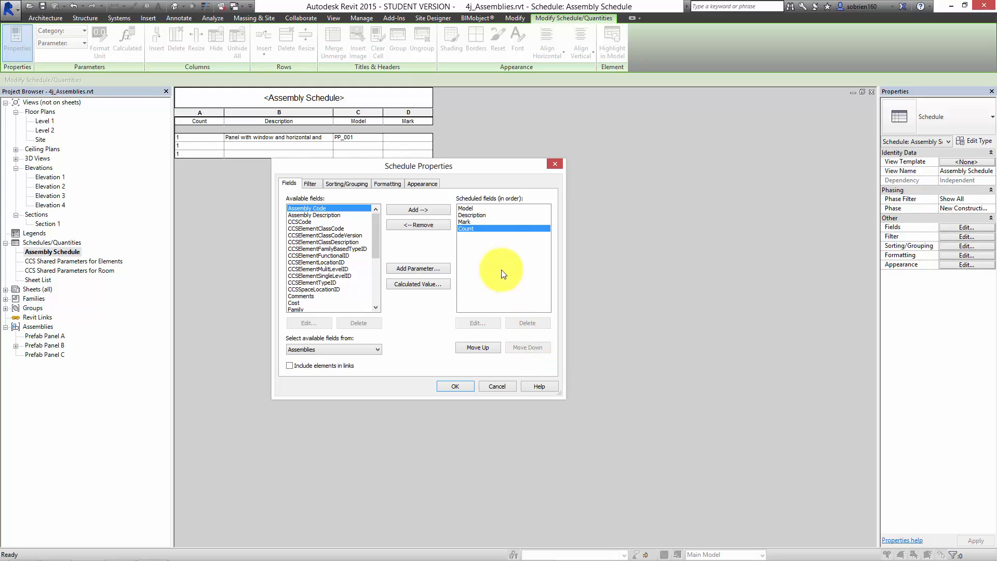
Sort the schedule by Model with a header, enable grand totals and stop itemizing every instance
click(355, 184)
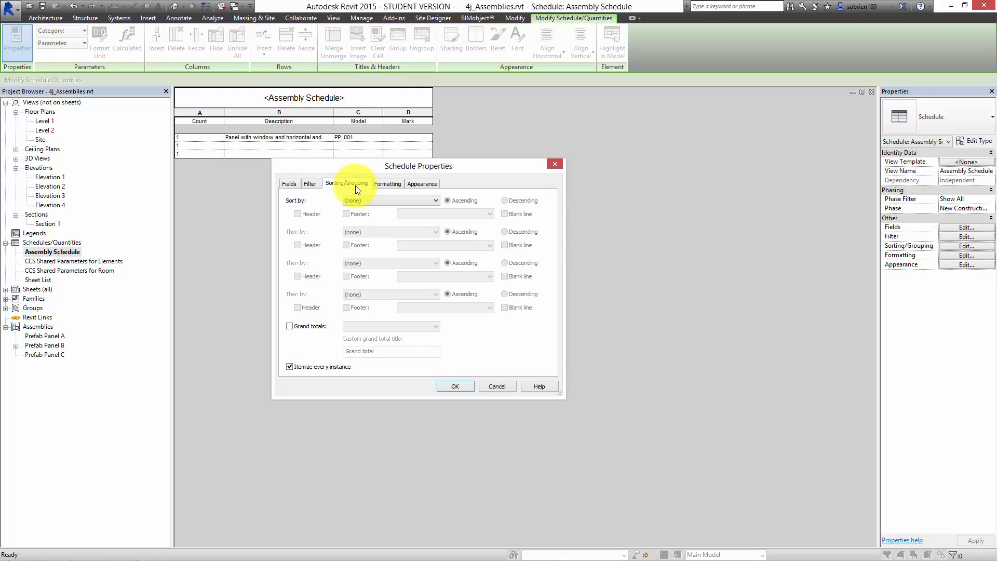
click(357, 200)
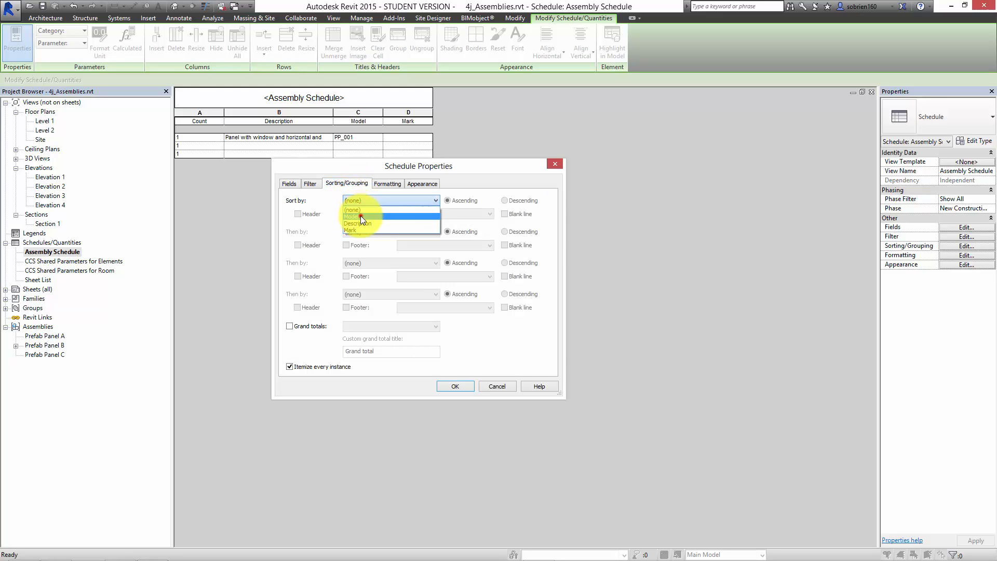
click(360, 215)
click(297, 214)
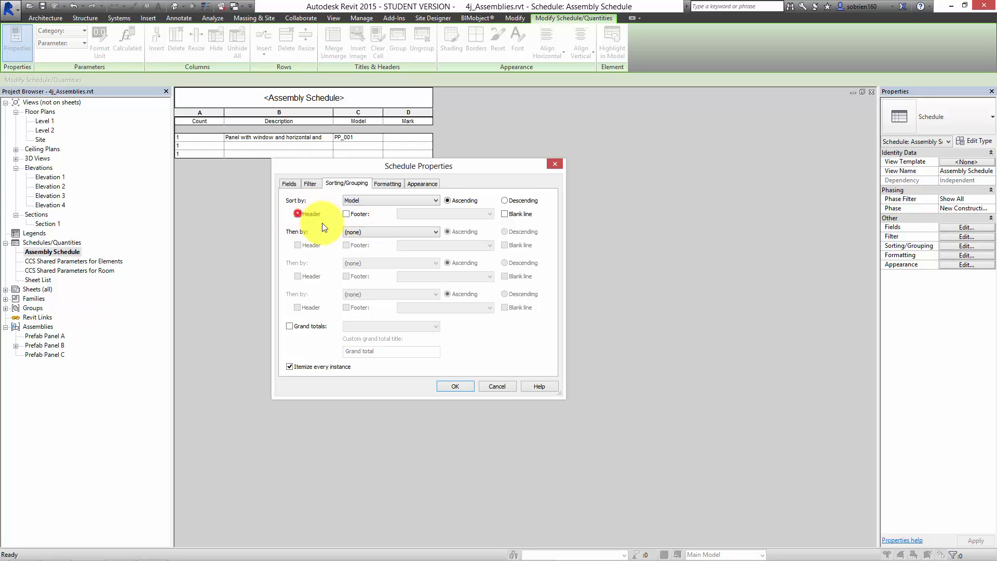
click(289, 326)
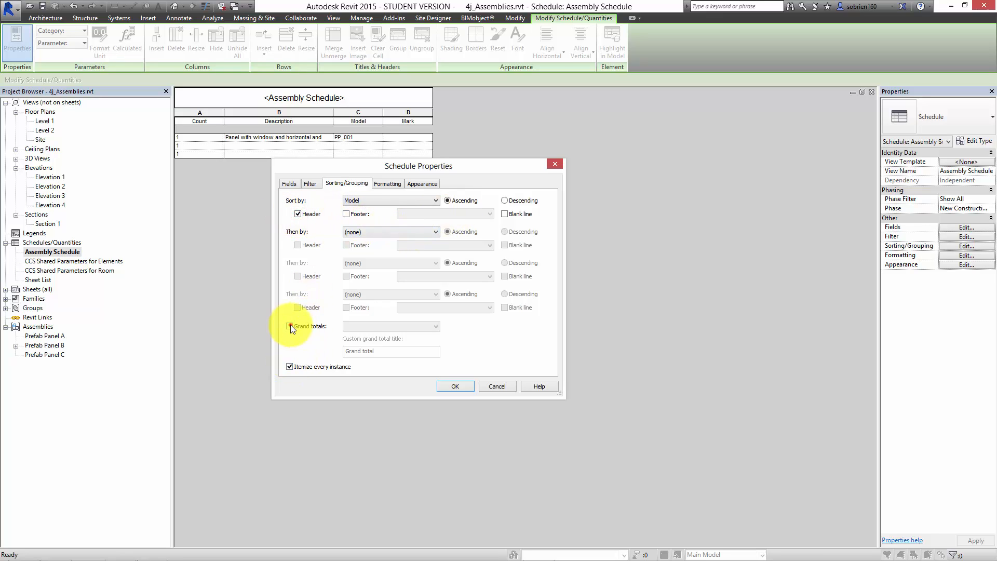
click(287, 374)
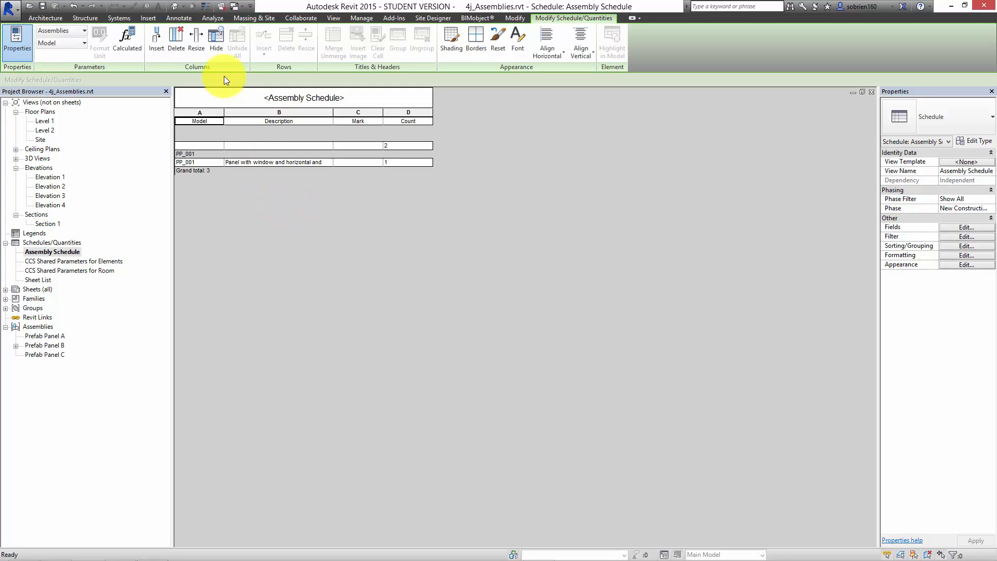
Set the Model type parameter of the Prefab Panel A assembly to PP_002 from the 3D view
click(176, 8)
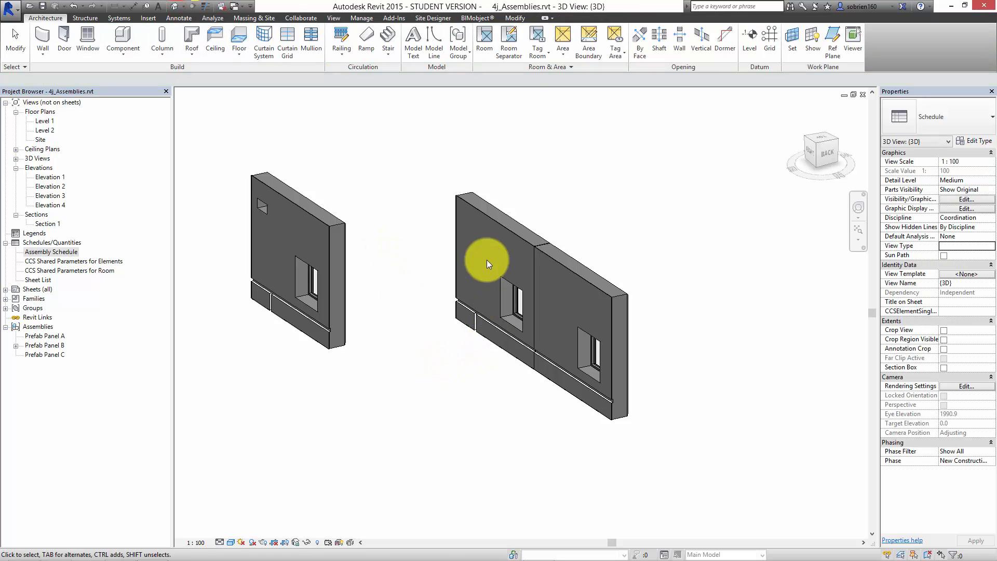
click(503, 225)
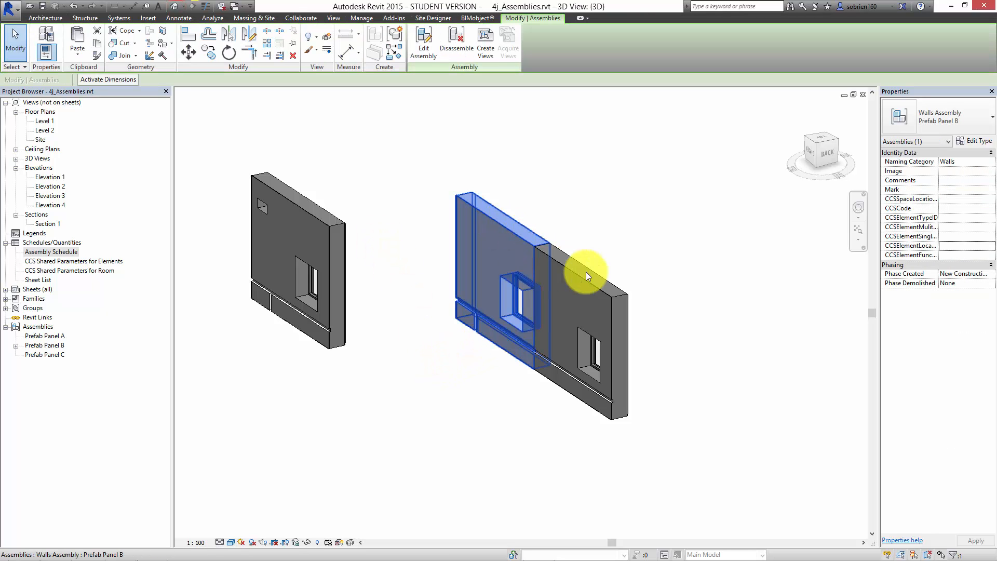
click(596, 284)
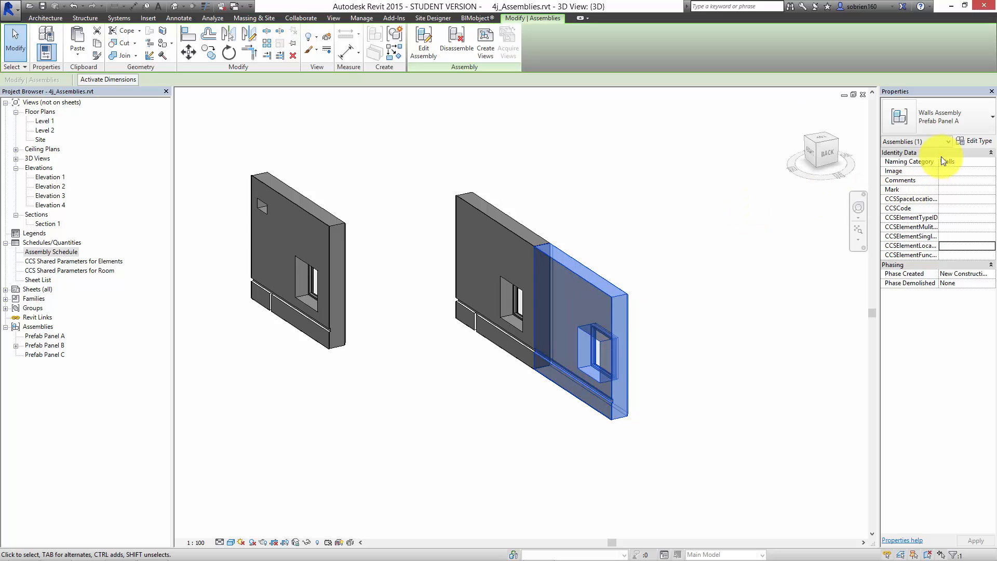
click(973, 140)
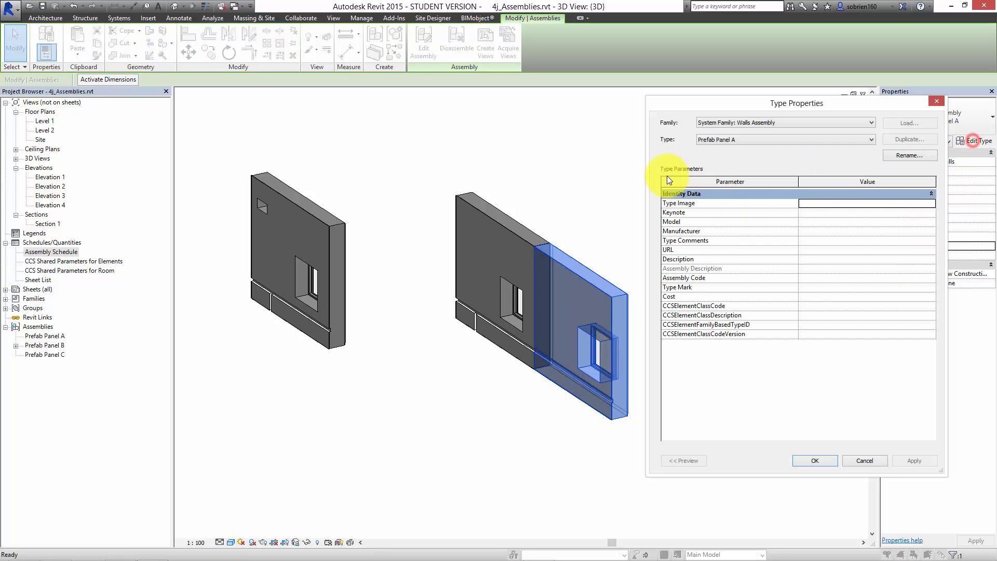
click(799, 221)
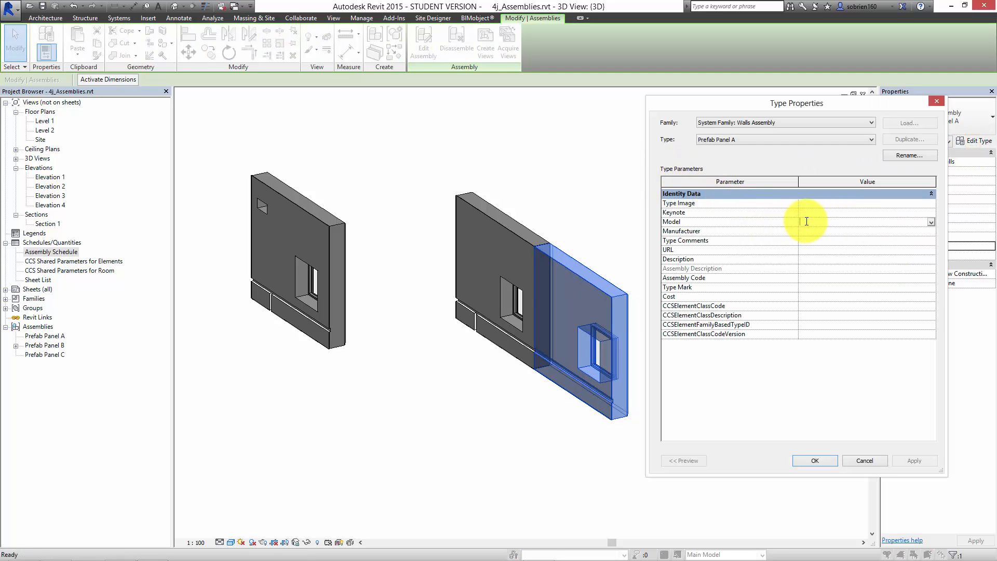
text(PE)
text(_002)
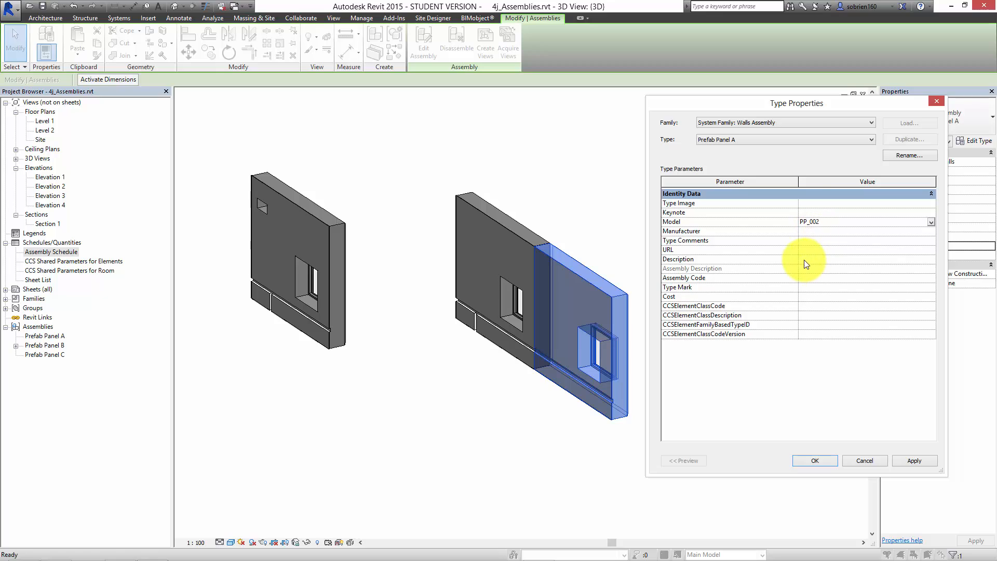
Set the Prefab Panel A type's Description to "panel horizontal channel", apply it and reopen the Assembly Schedule
click(805, 260)
text(panel horizontal channel)
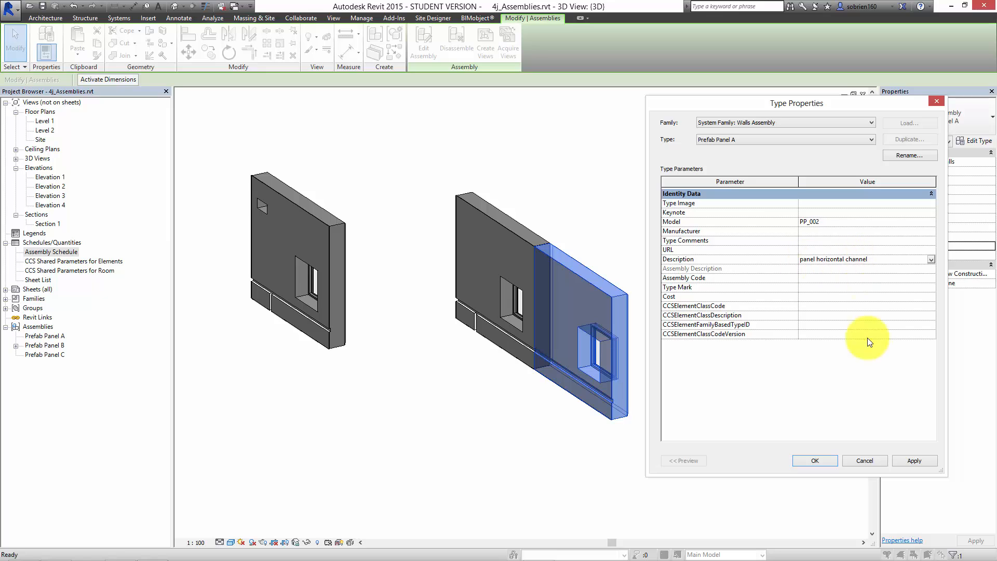
click(920, 463)
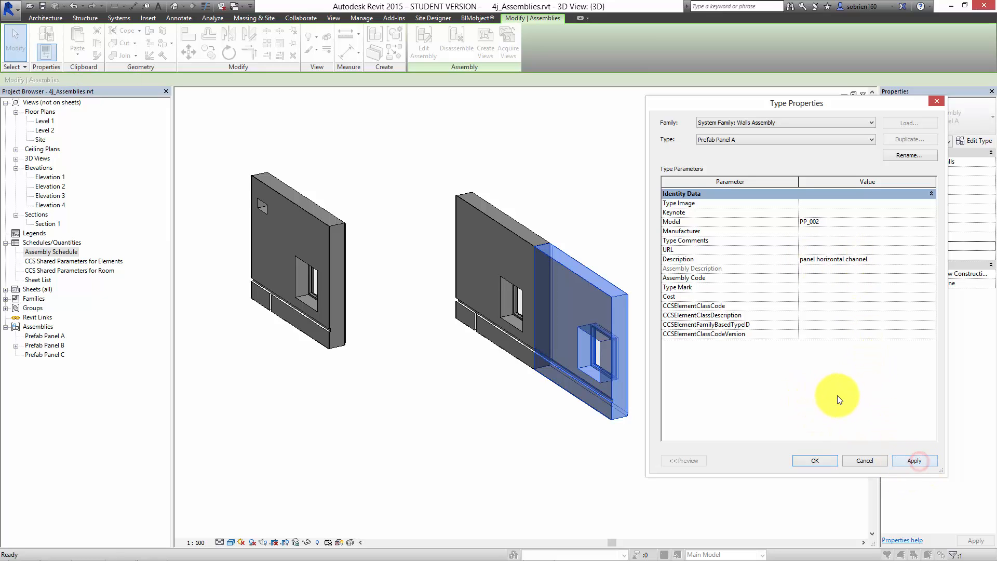
click(809, 460)
click(769, 456)
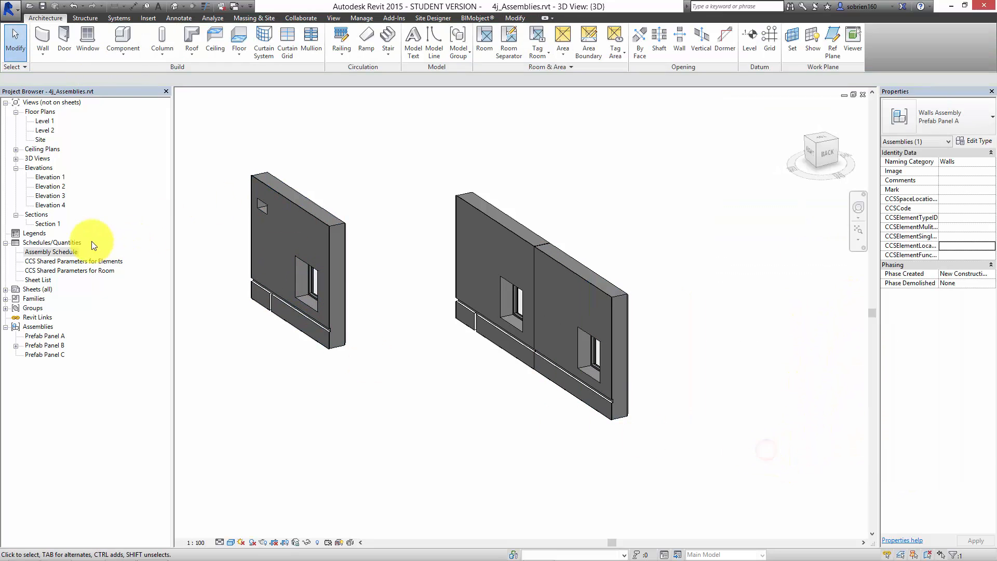
double_click(63, 253)
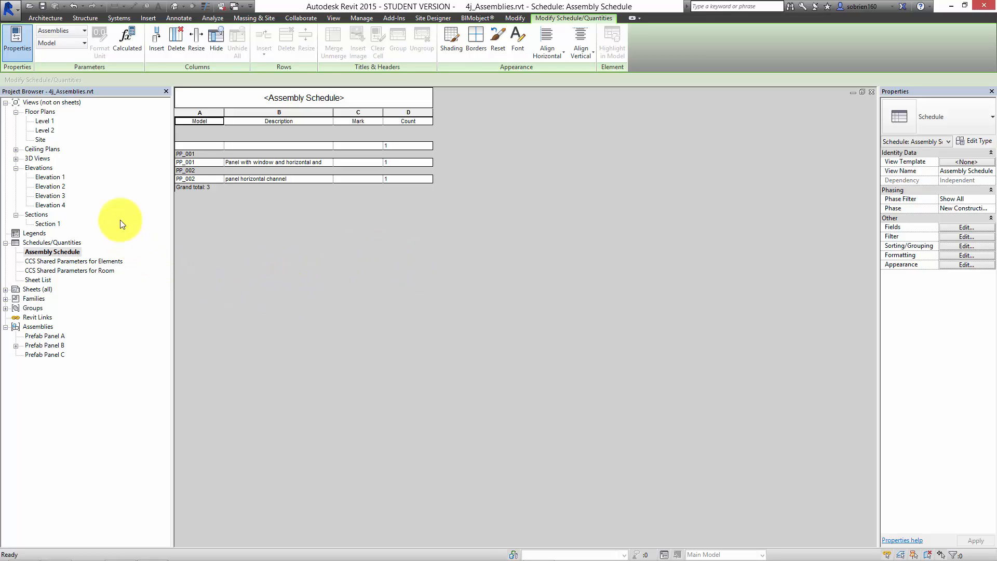
Open the Level 1 plan and browse the PPM A113-Specifications slides in Chrome to the C7.10 Number Plan
double_click(46, 120)
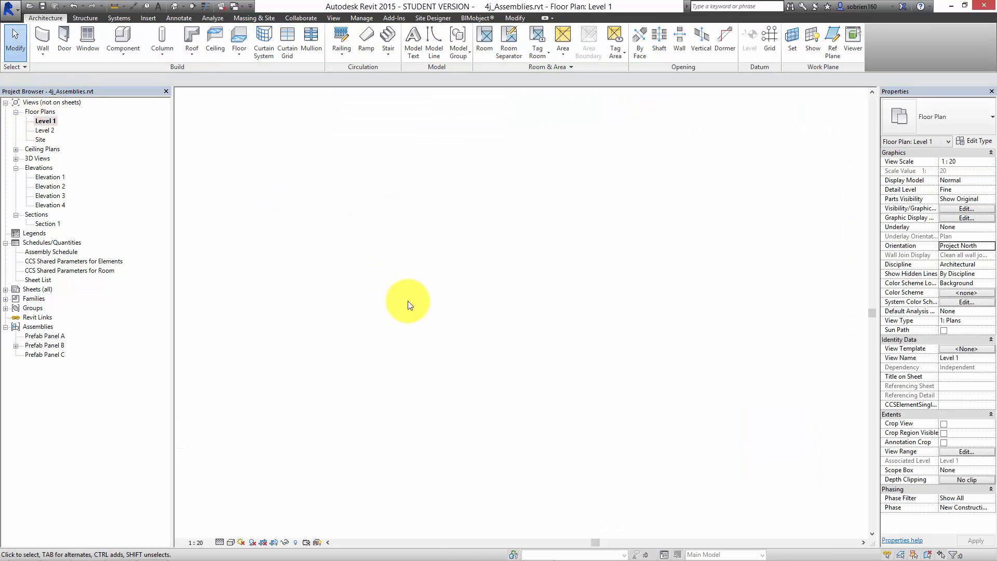
click(115, 555)
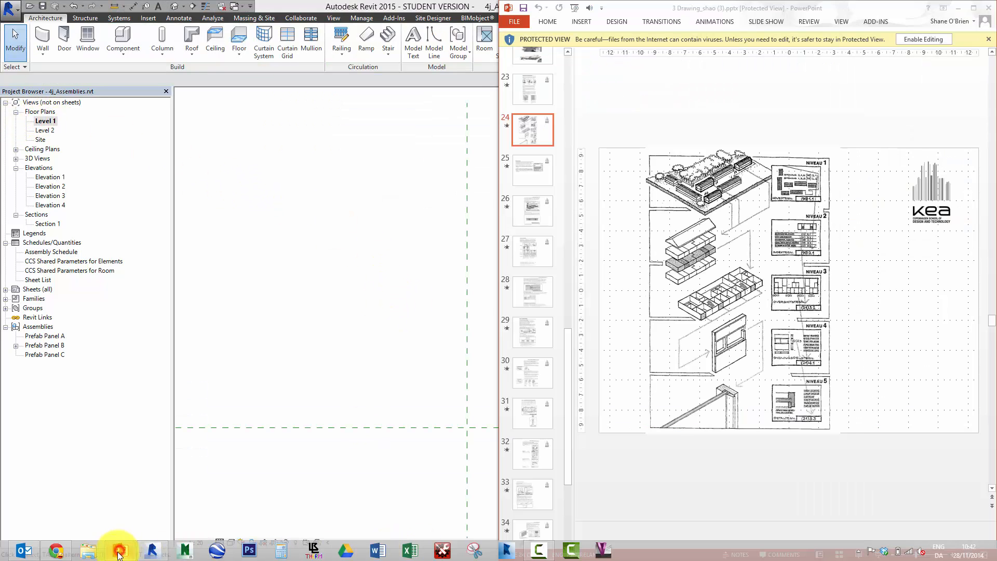
click(56, 550)
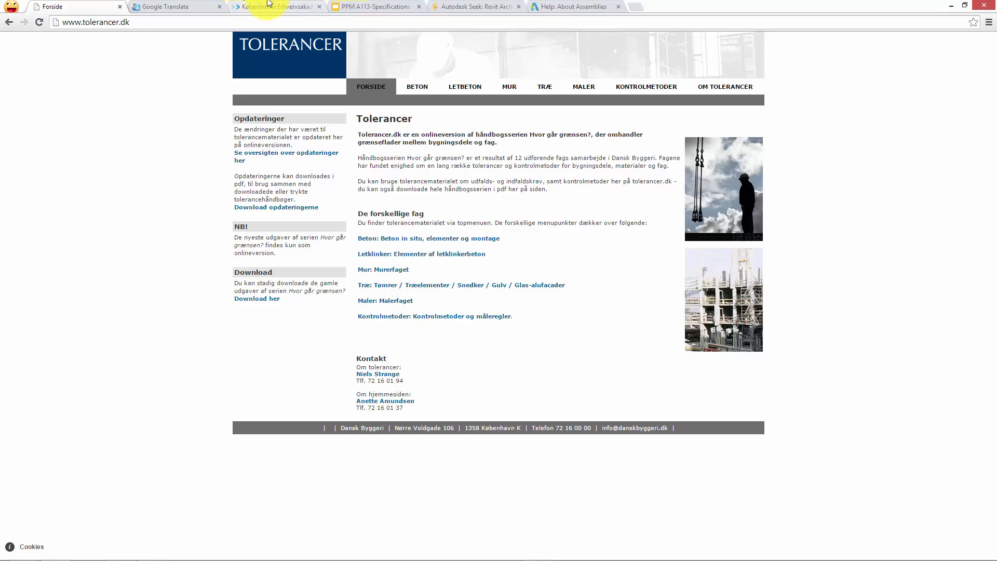
click(370, 6)
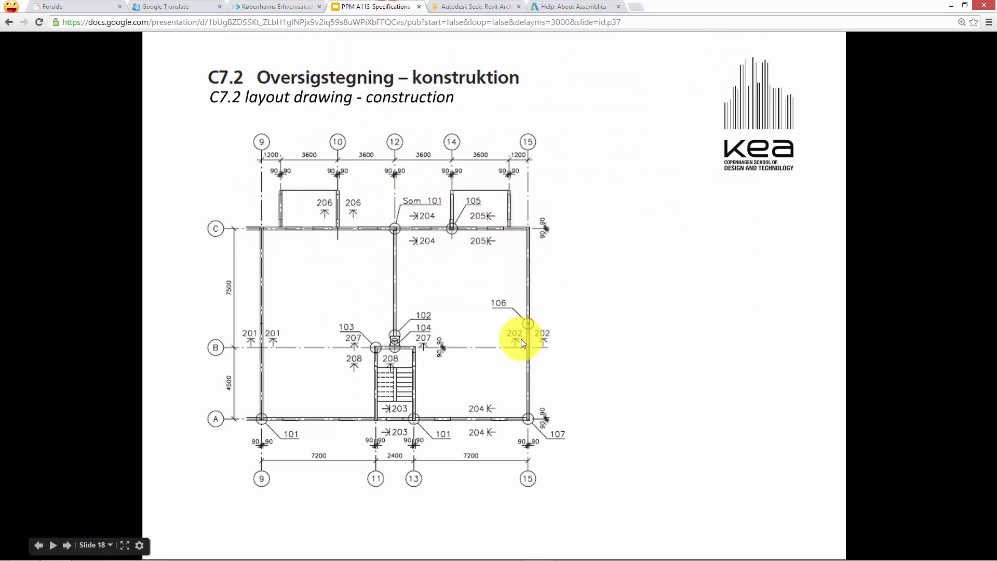
click(493, 368)
click(493, 367)
click(493, 367)
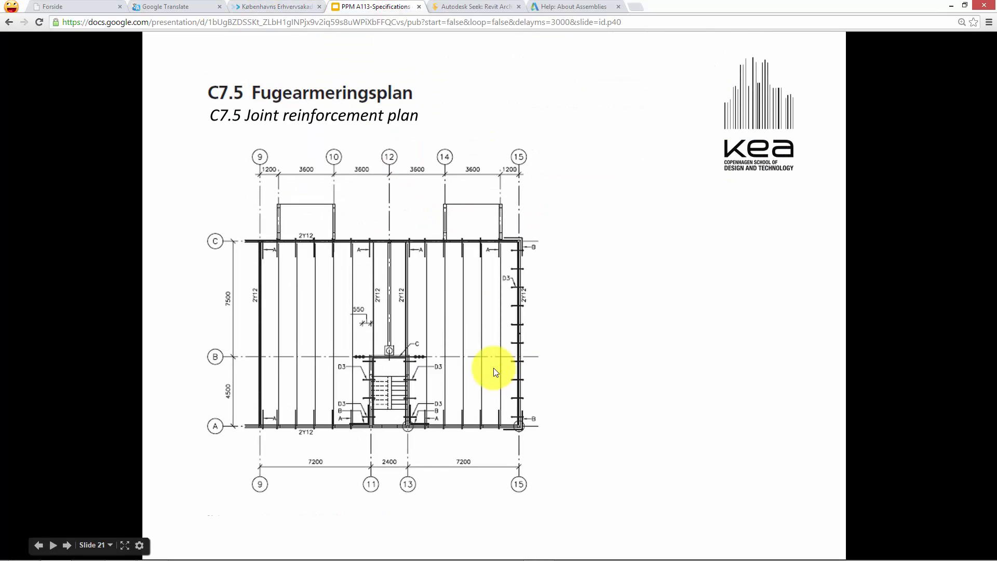
click(493, 367)
click(493, 368)
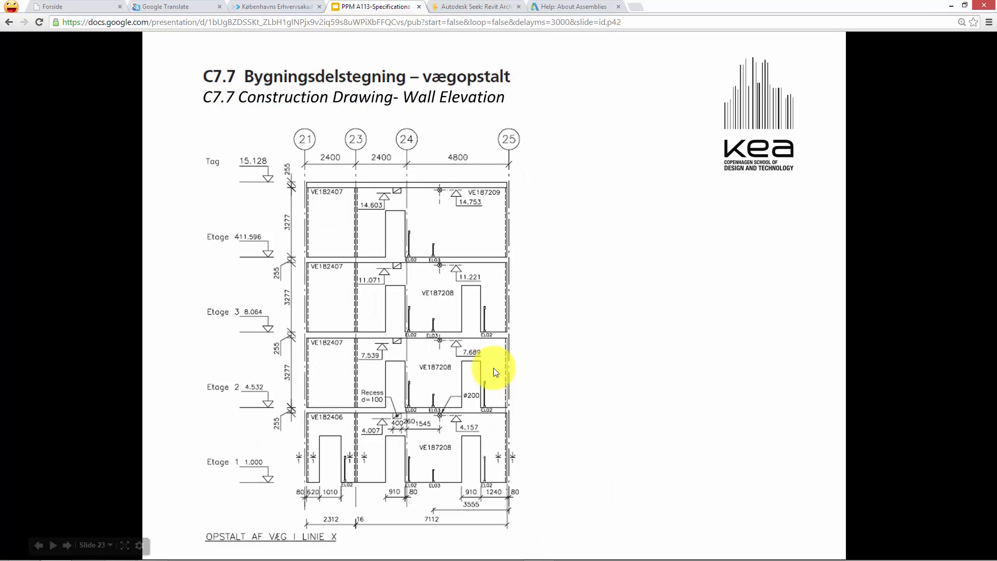
click(493, 369)
click(493, 369)
click(493, 368)
click(493, 369)
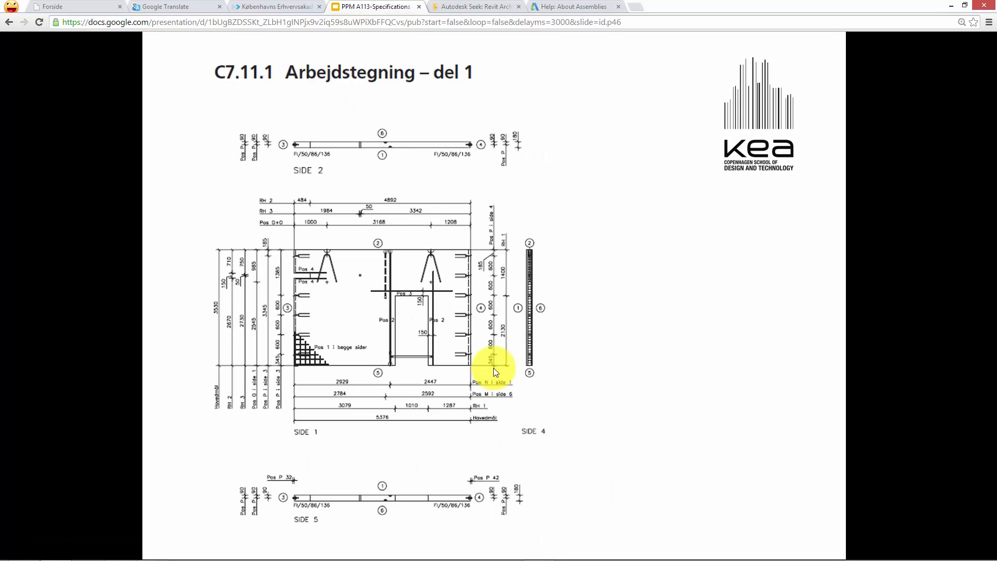
key(Left)
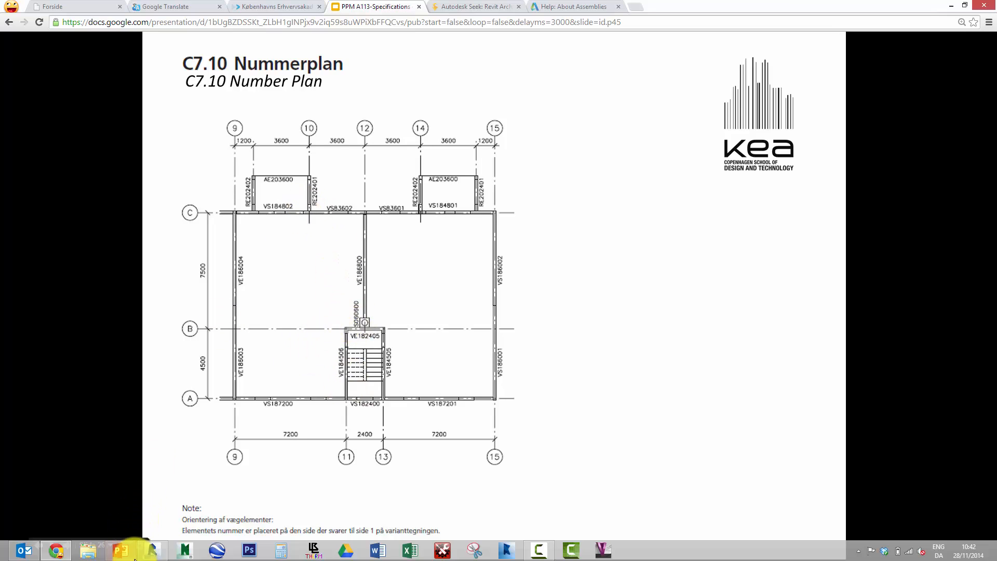
Switch back to Revit and search Autodesk Seek for "assembly tag"
mouse_move(70, 555)
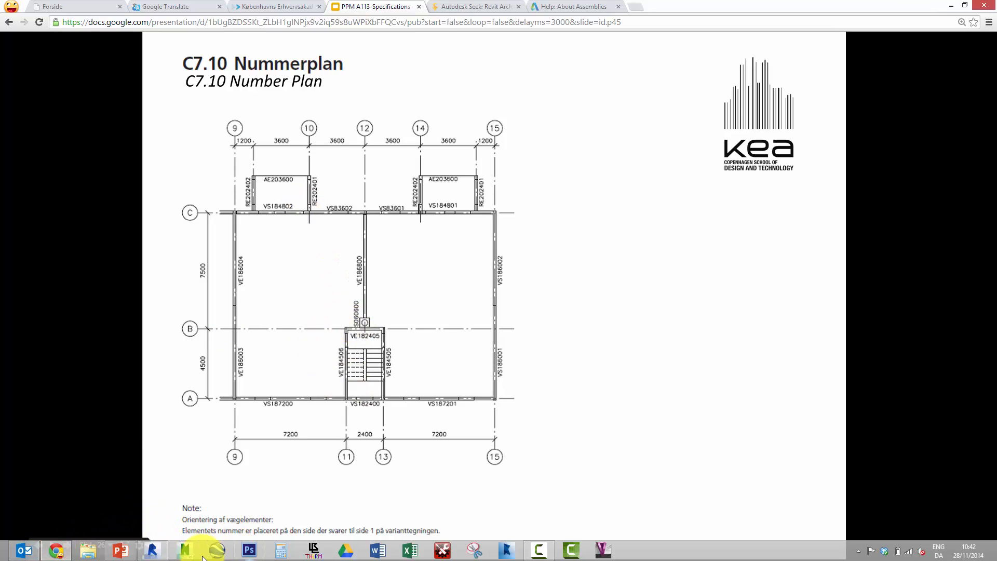
click(151, 552)
click(331, 340)
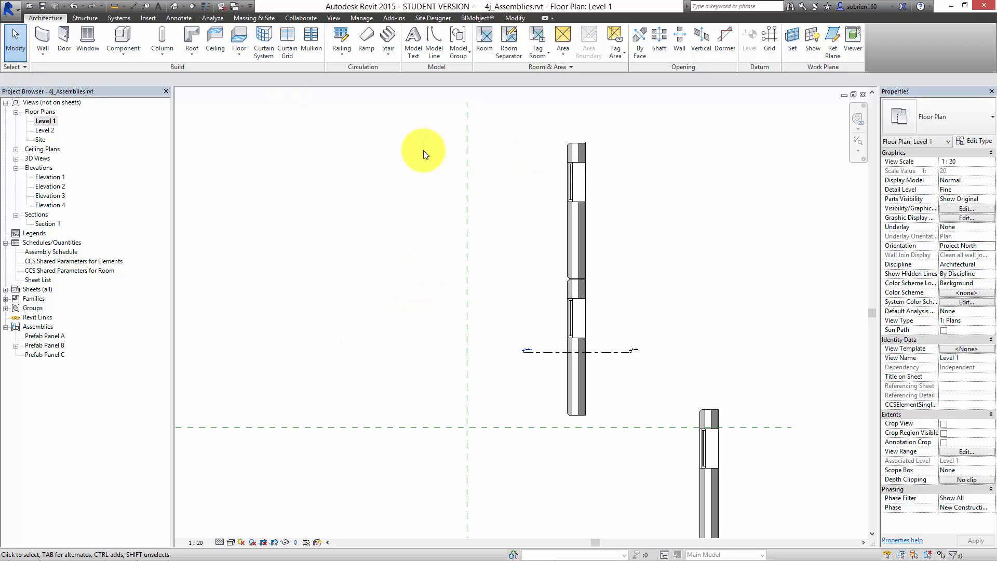
click(147, 21)
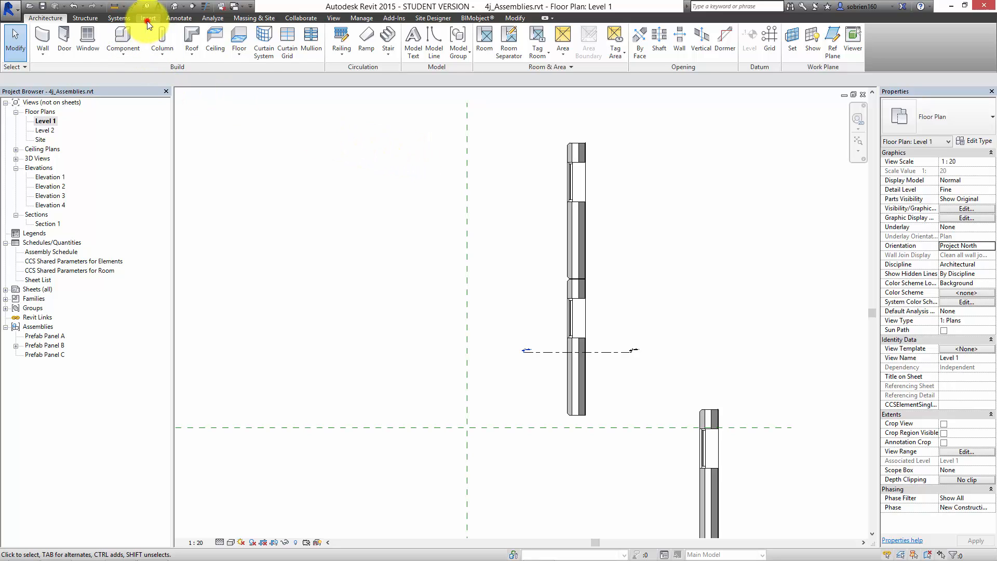
click(486, 37)
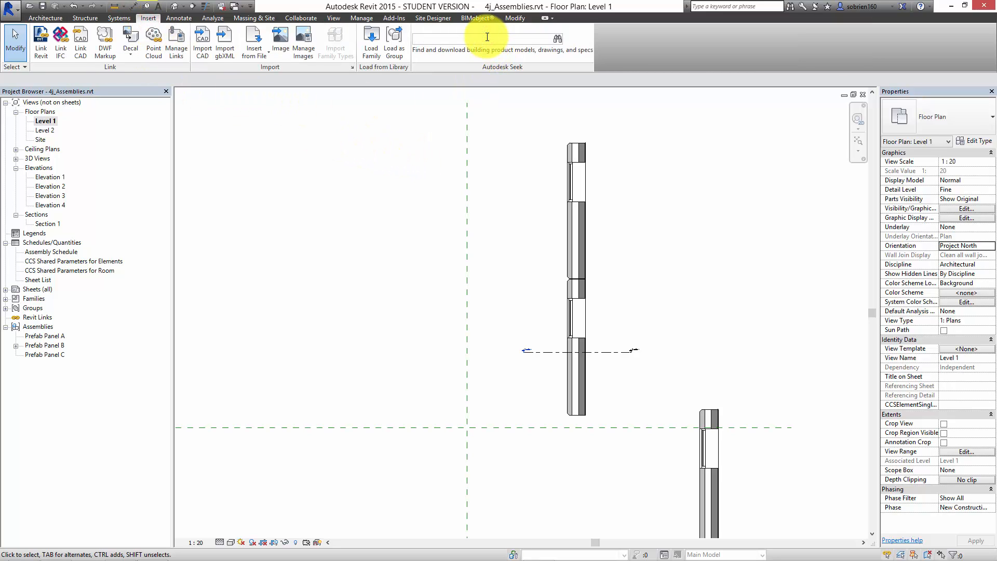
text(assembly tag)
key(Return)
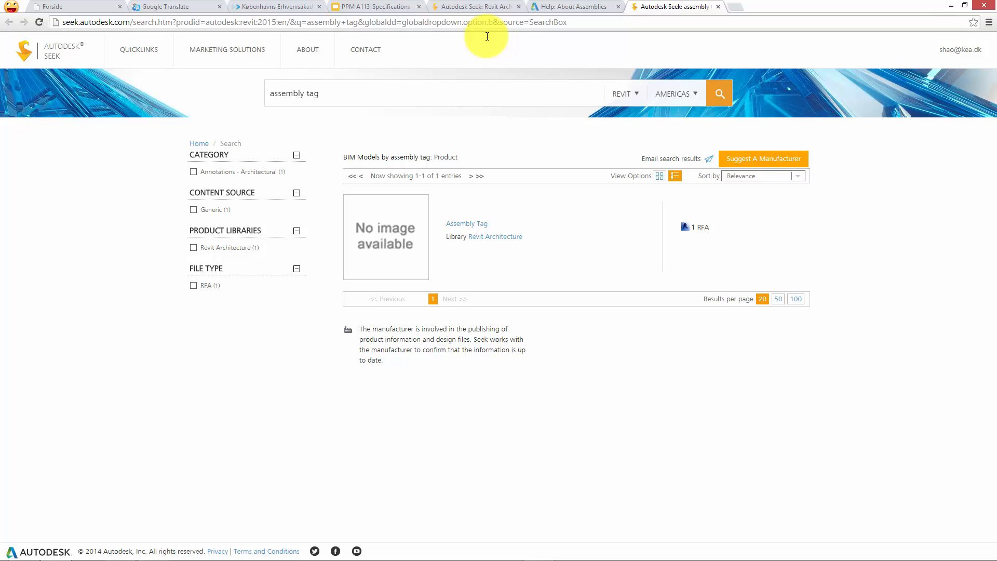
Download the Revit 2012 Imperial File of the Assembly Tag family from Autodesk Seek and open it in Revit
click(700, 228)
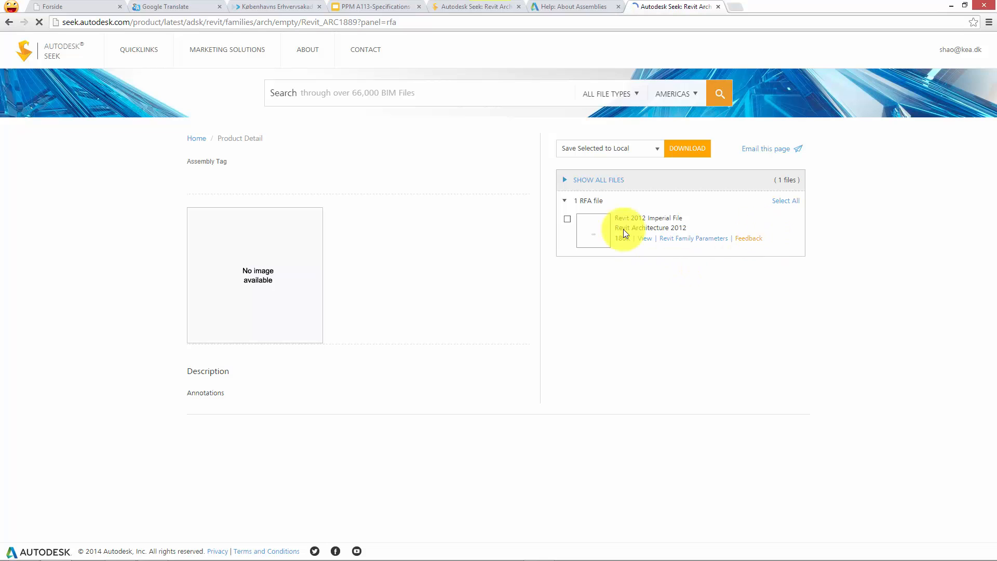
click(568, 213)
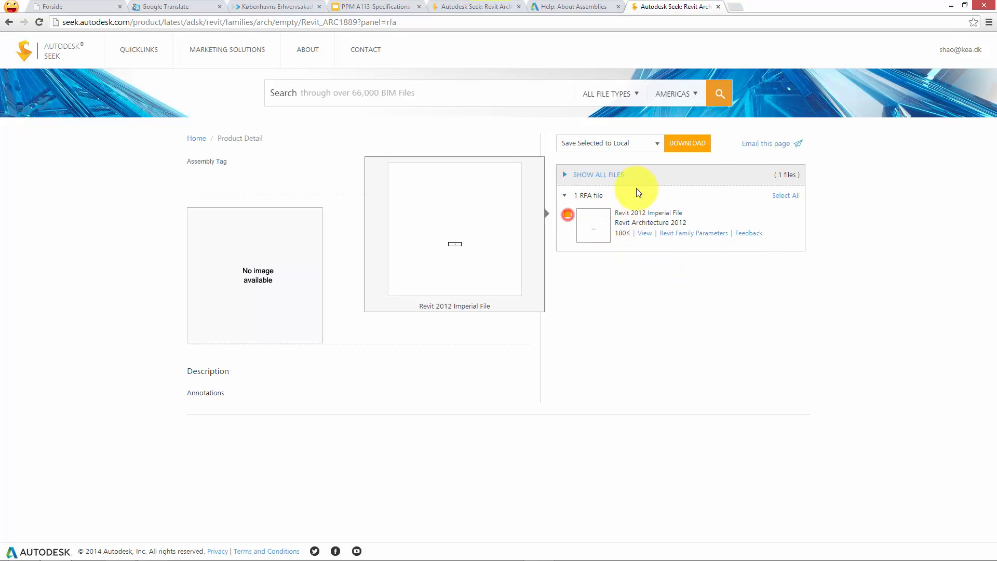
click(678, 143)
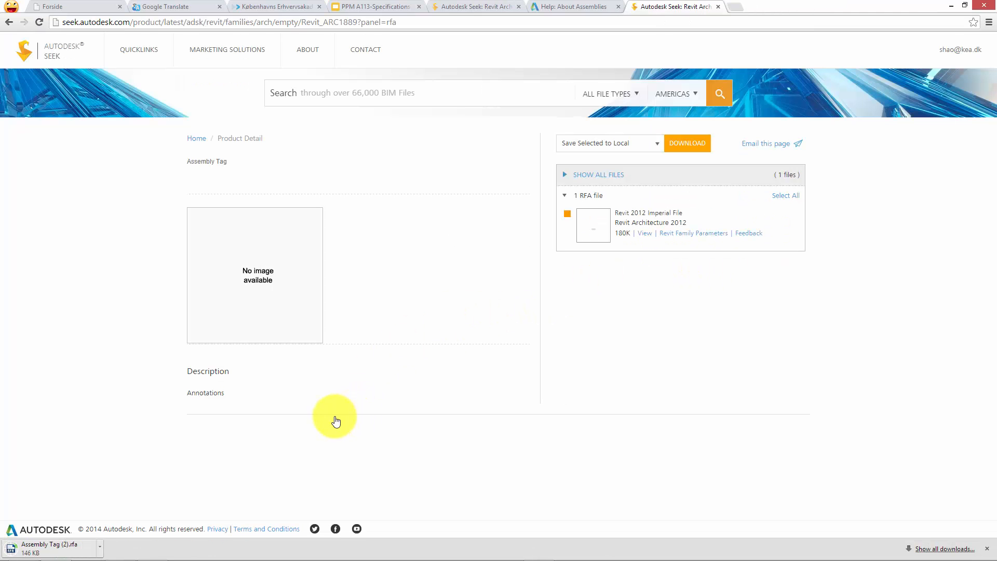
click(64, 548)
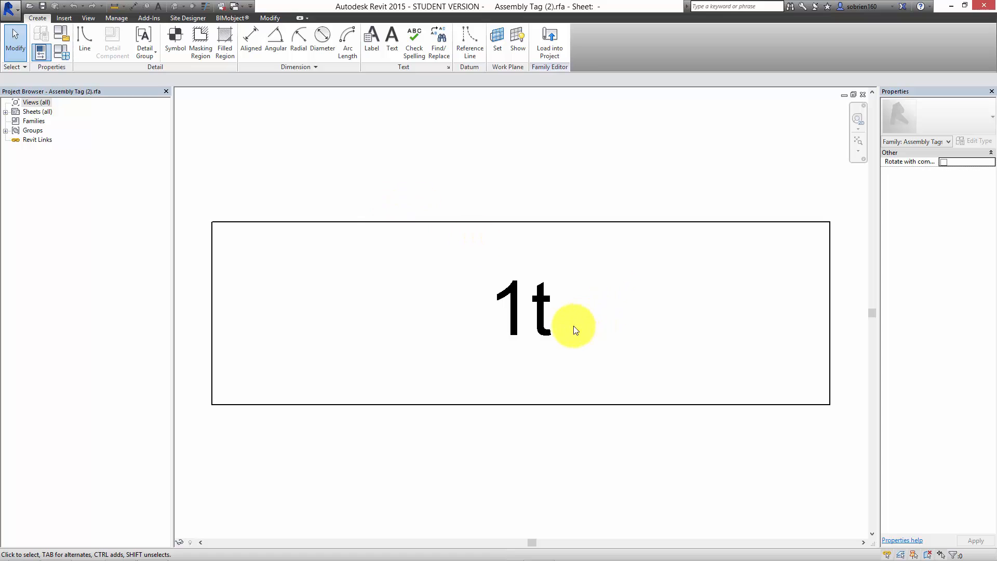
Add the Model parameter to the assembly tag's label and order it above Type Mark
click(506, 329)
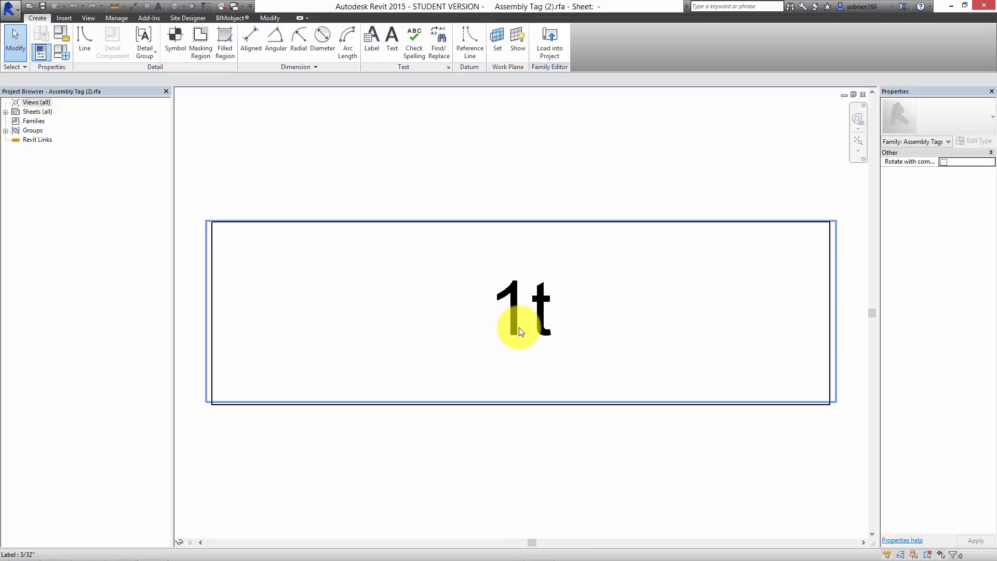
click(545, 323)
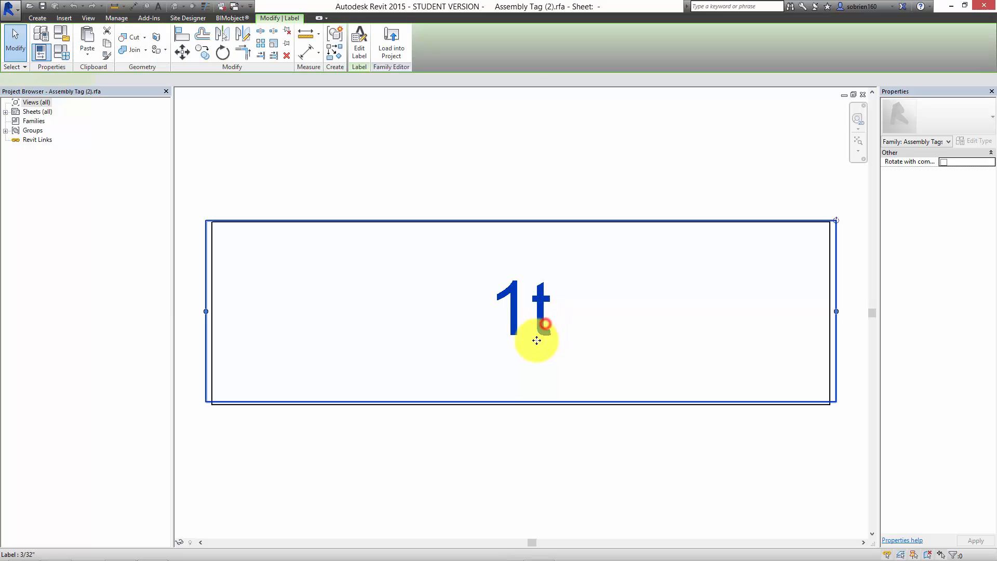
click(360, 43)
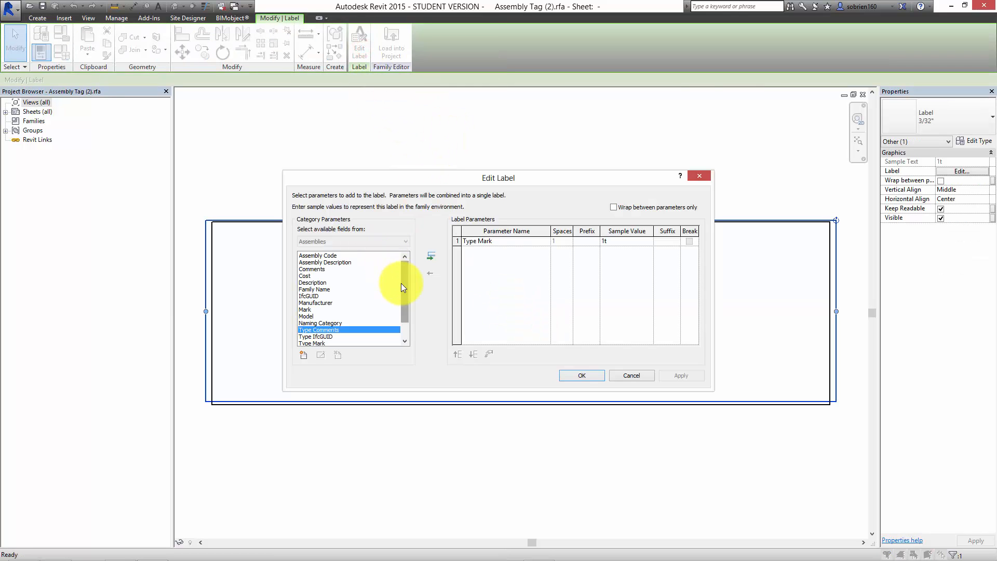
click(307, 315)
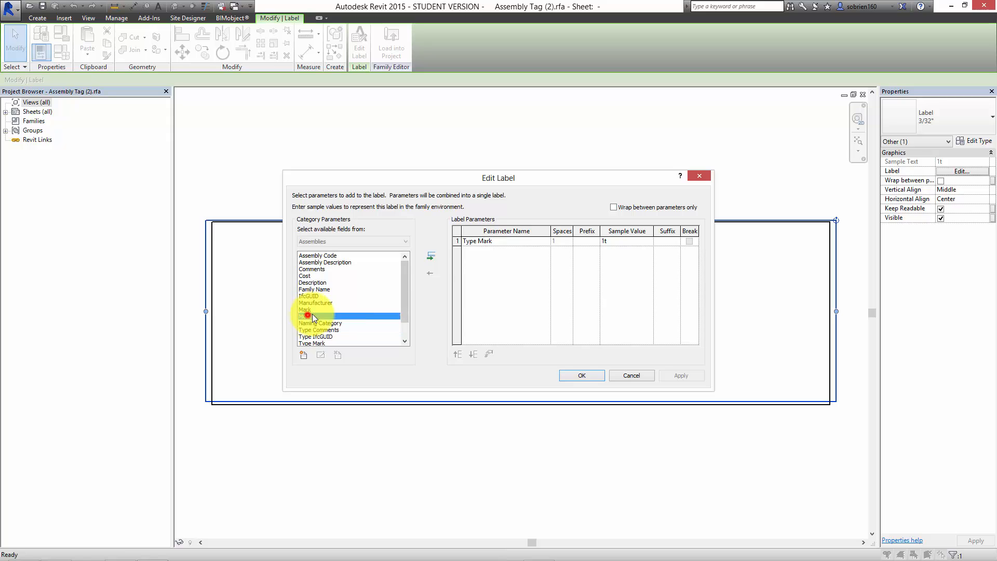
click(430, 255)
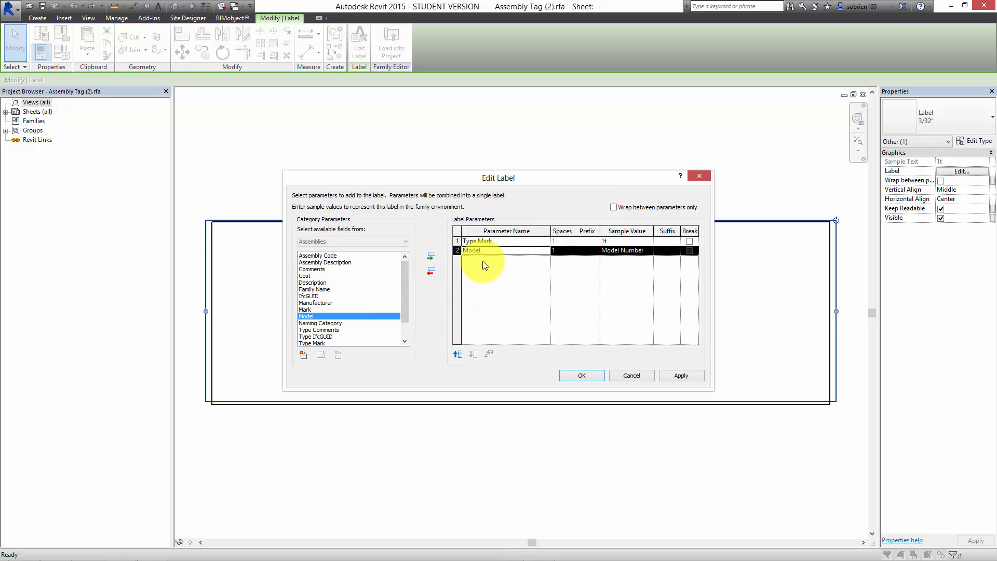
click(498, 242)
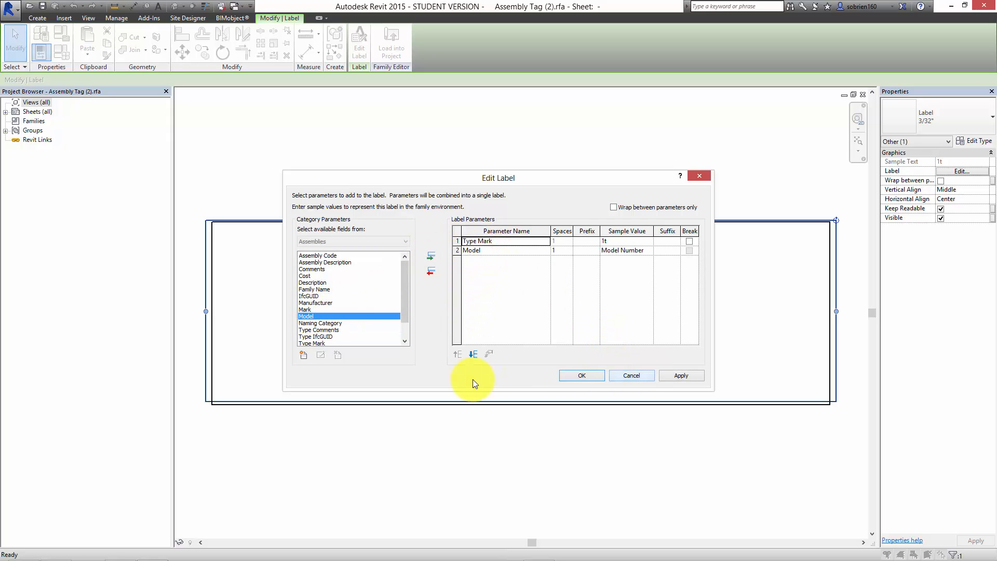
click(473, 355)
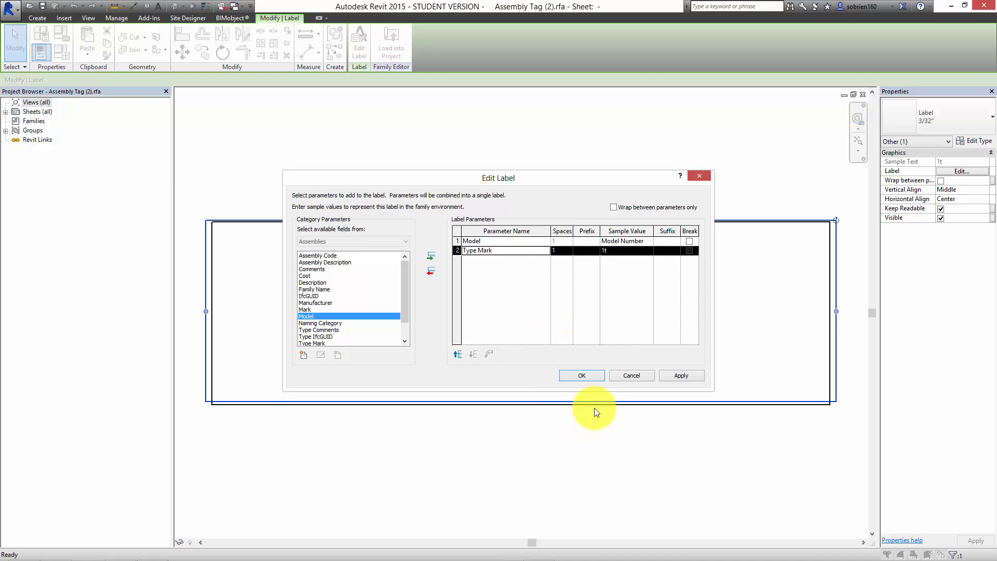
click(582, 375)
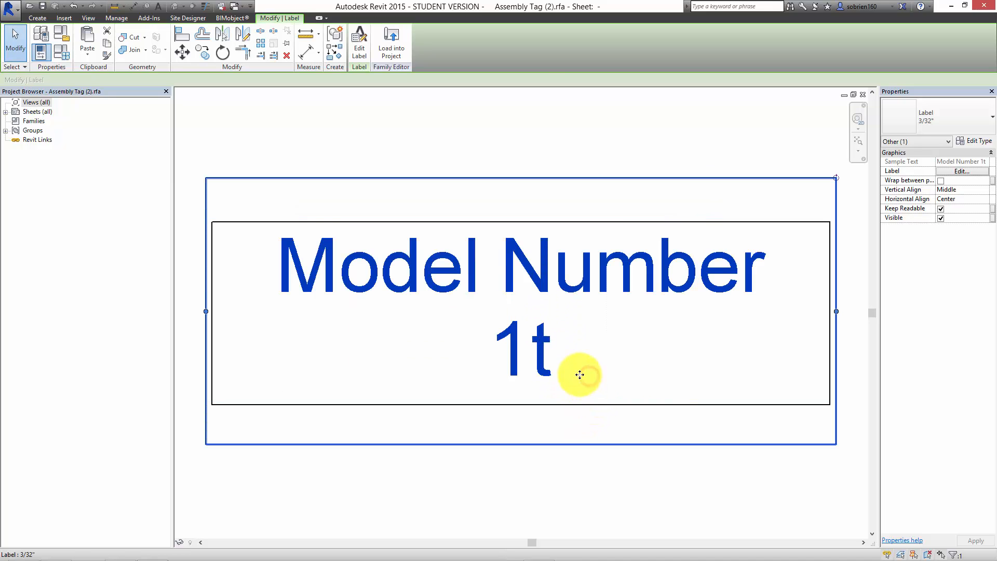
Load the edited assembly tag family into the 4j_Assemblies.rvt project
click(388, 49)
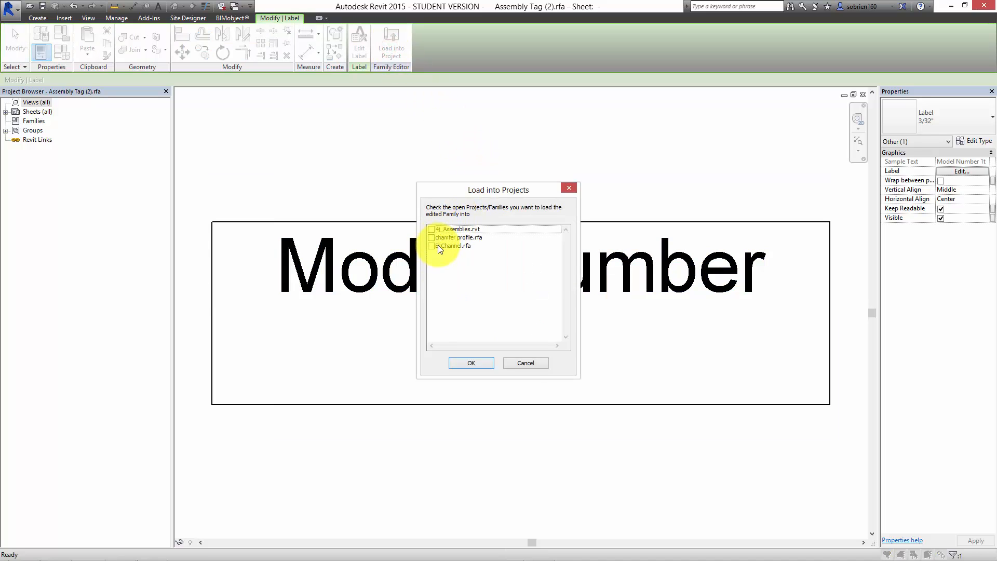
click(431, 229)
click(477, 366)
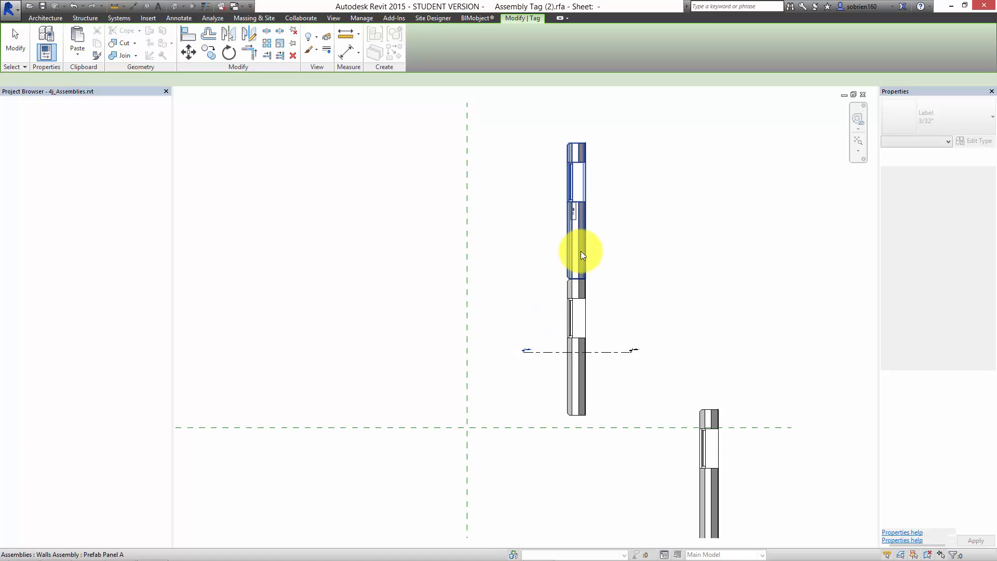
Tag the Prefab Panel A and Prefab Panel B assemblies with vertical, leaderless tags and move each tag clear to the left of its wall
scroll(580, 223, up, 5)
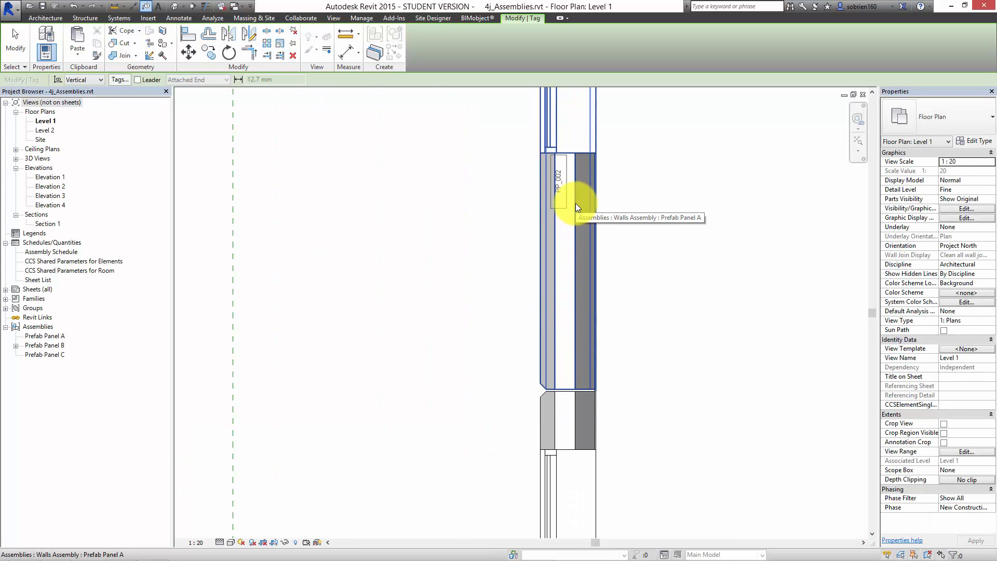
drag(565, 179, 521, 189)
middle_drag(526, 370, 507, 269)
scroll(506, 275, down, 1)
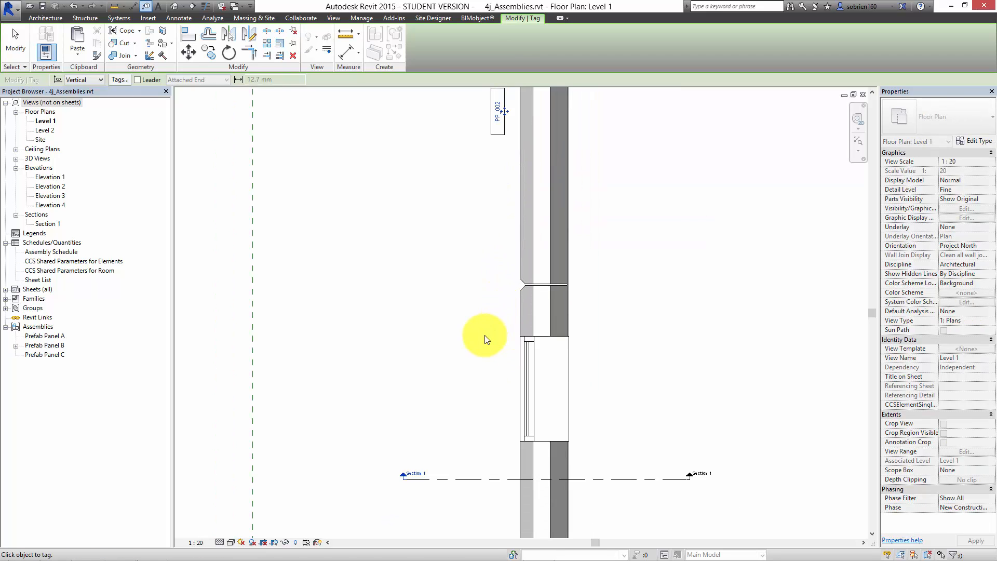
click(541, 471)
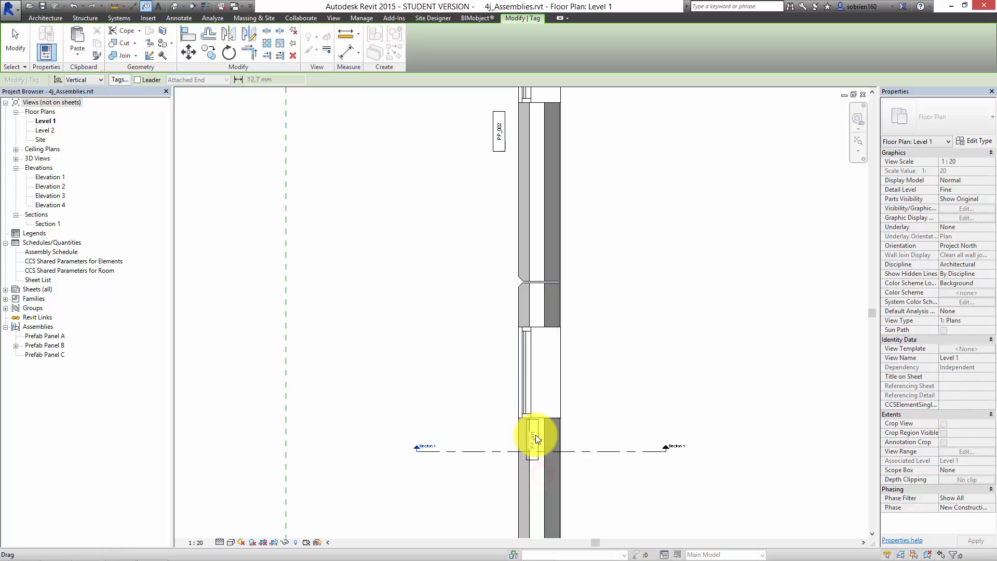
drag(536, 438, 506, 478)
middle_drag(623, 452, 625, 398)
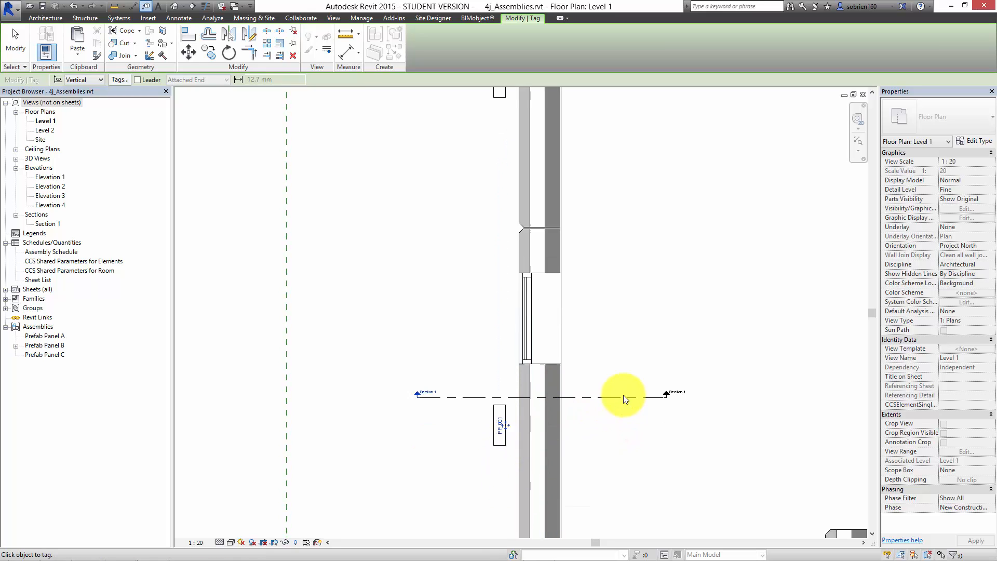
scroll(625, 399, down, 2)
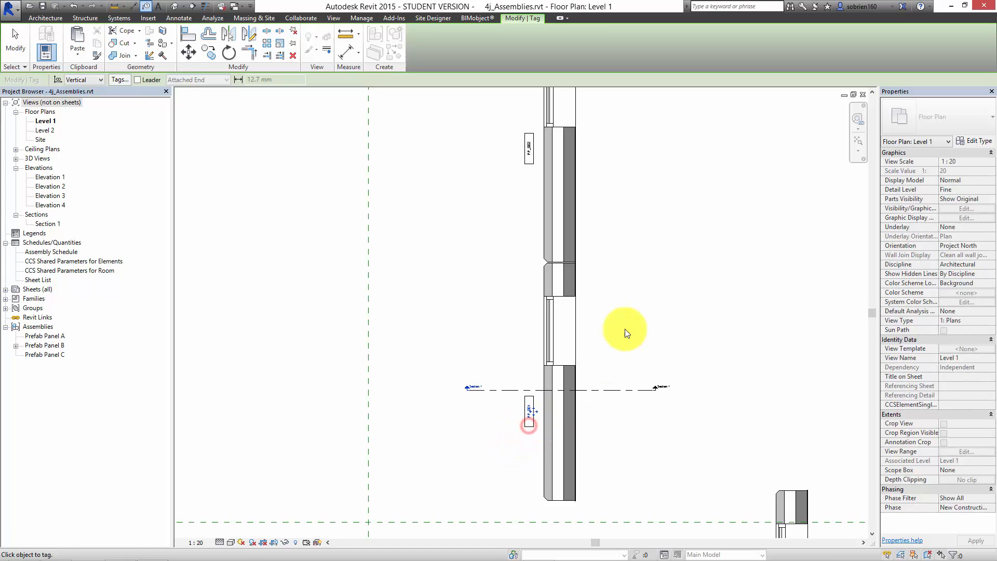
key(Escape)
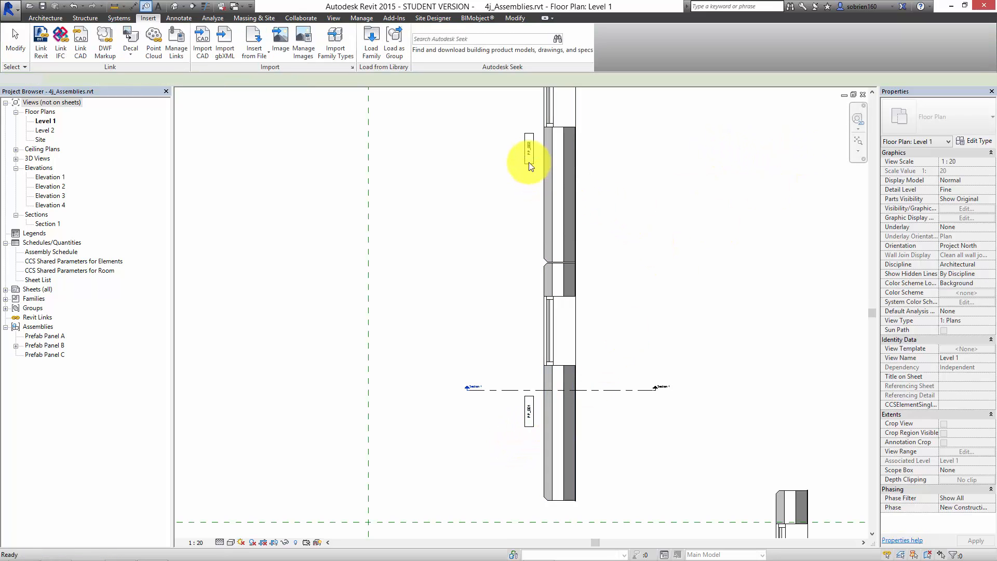
Change both the PP_002 and PP_001 assembly tags from the boxed type to the Standard type
click(528, 152)
click(952, 116)
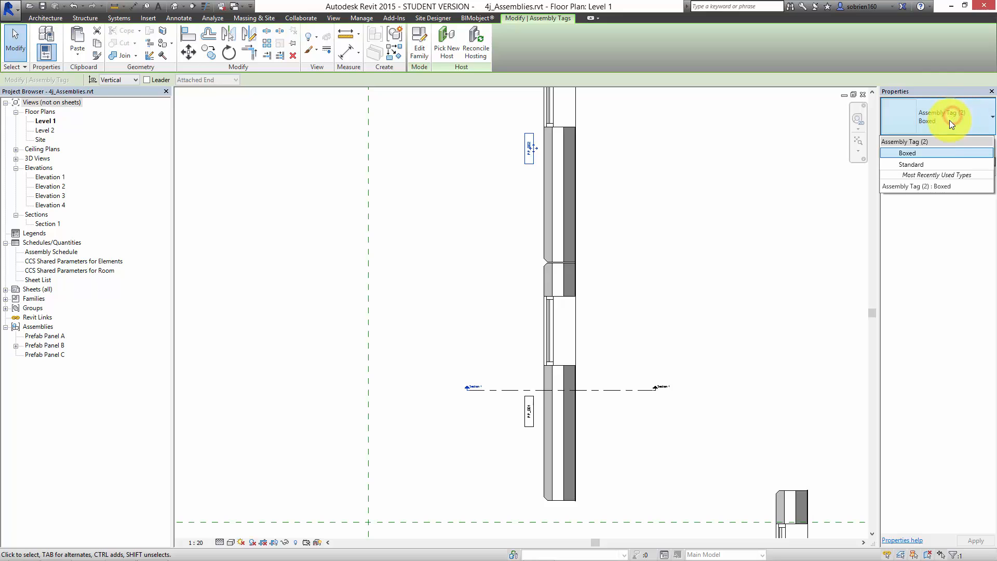
click(926, 164)
click(734, 227)
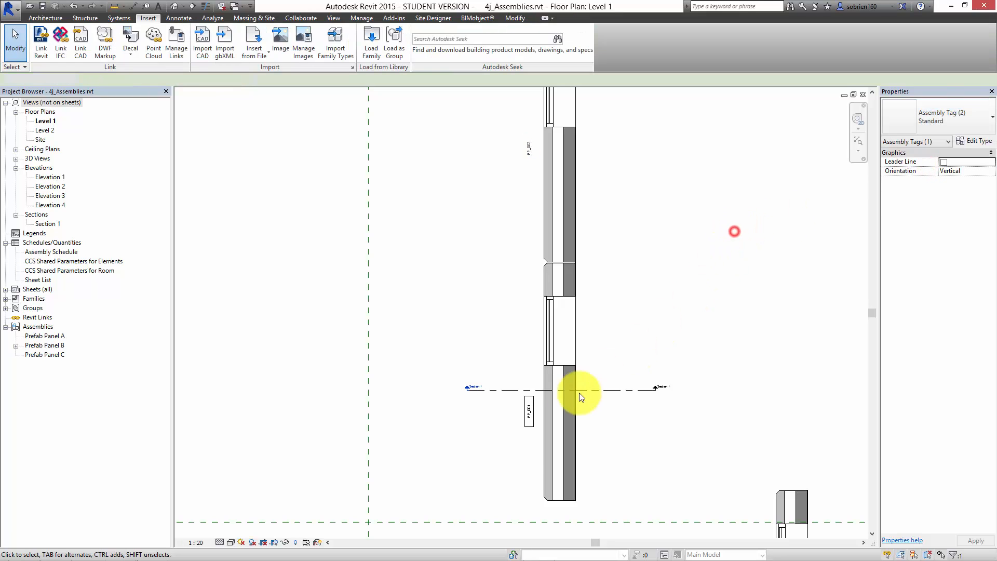
click(530, 415)
click(928, 119)
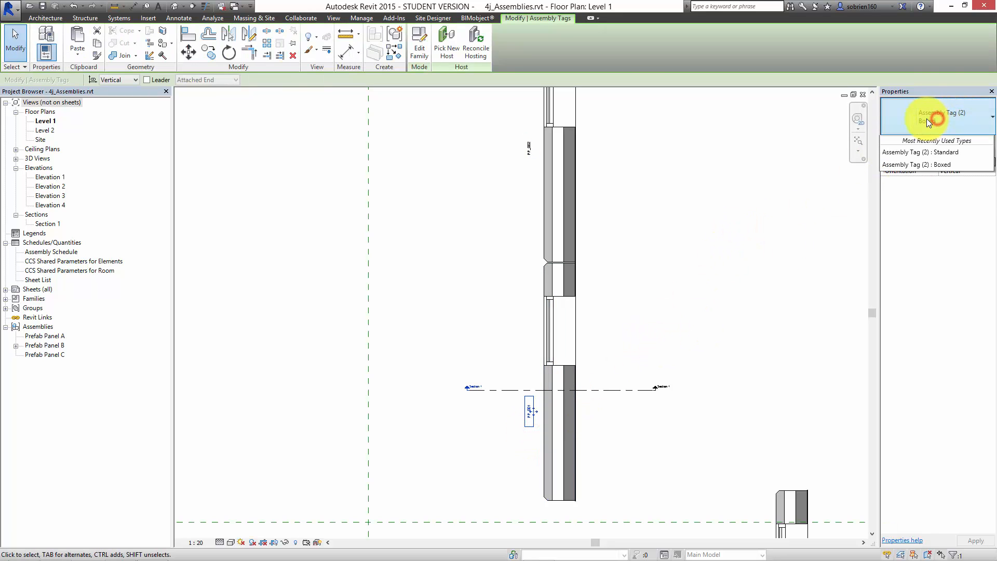
click(927, 152)
click(662, 240)
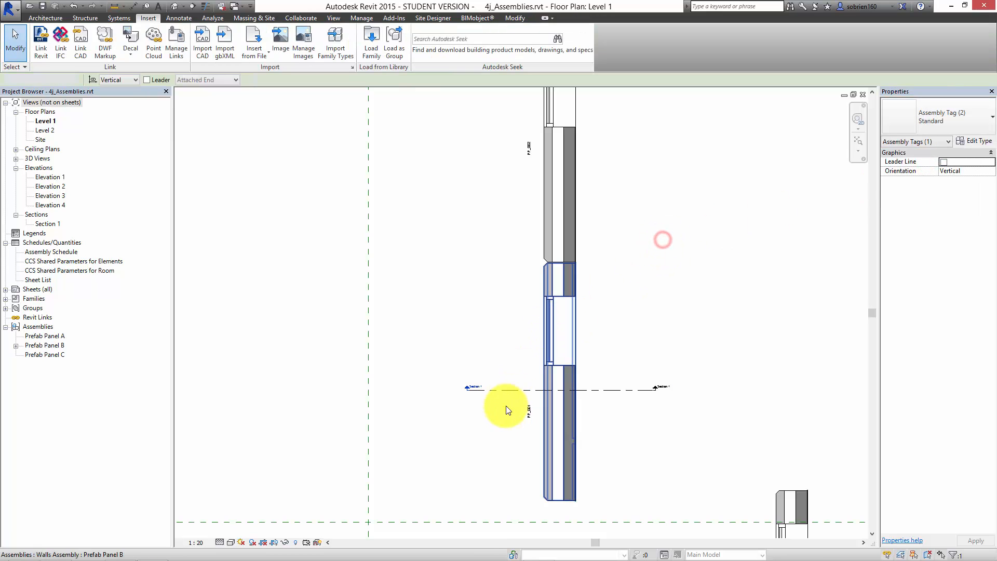
Set the Level 1 floor plan's view scale to 1:50
scroll(531, 438, up, 4)
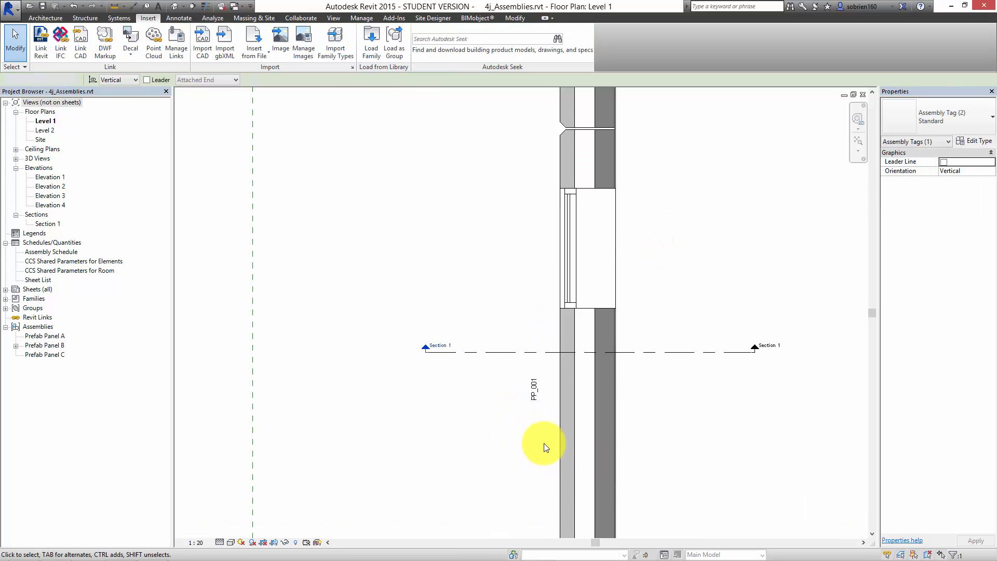
click(210, 543)
click(210, 462)
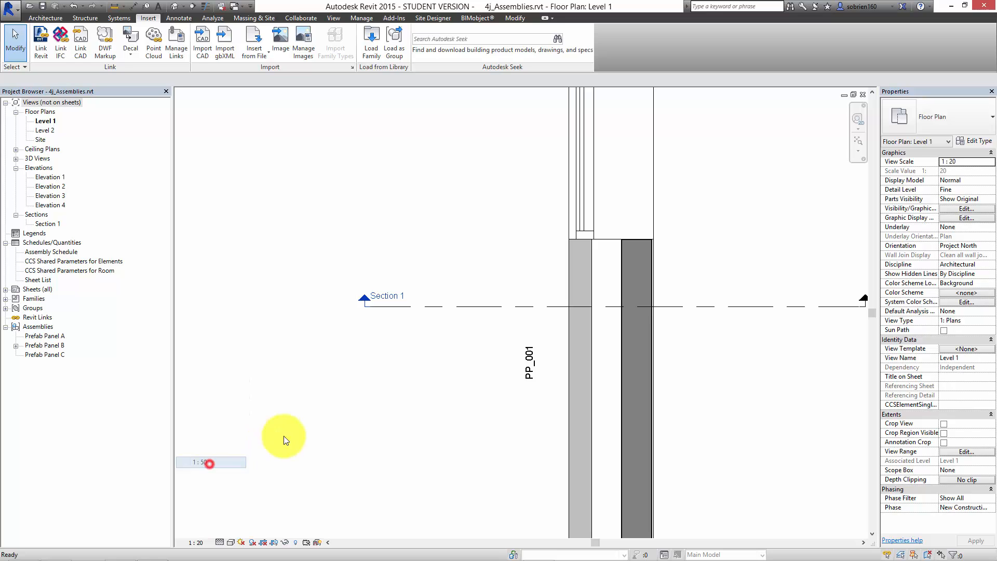
scroll(415, 410, down, 5)
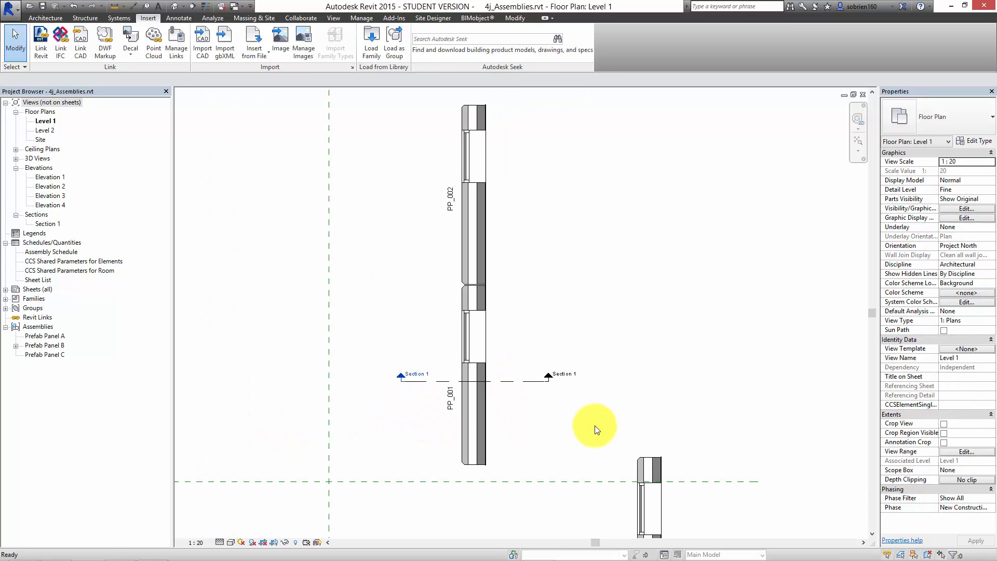
scroll(608, 351, down, 3)
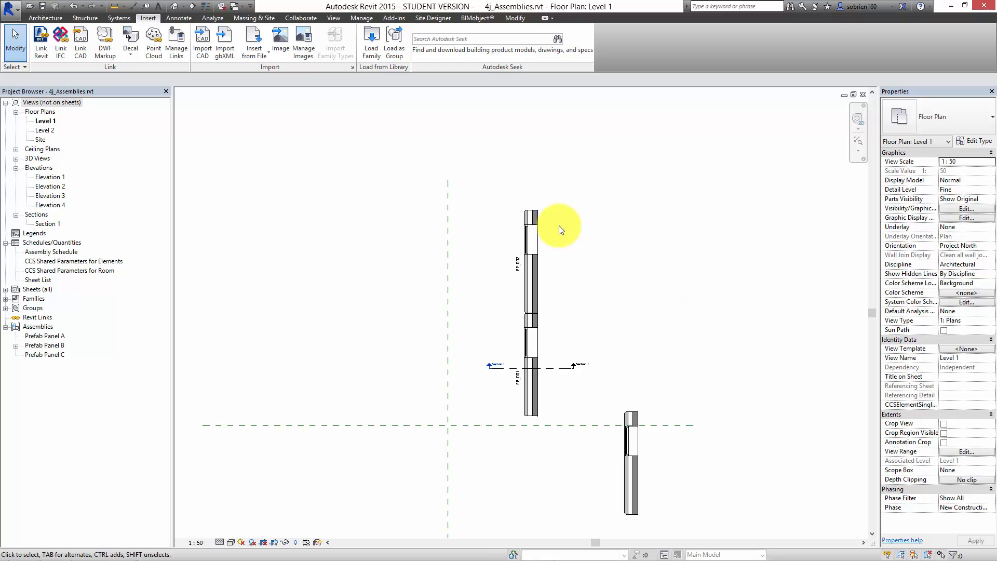
Expand the Prefab Panel B assembly in the project structure to review its views, schedules and sheets
click(526, 397)
click(659, 367)
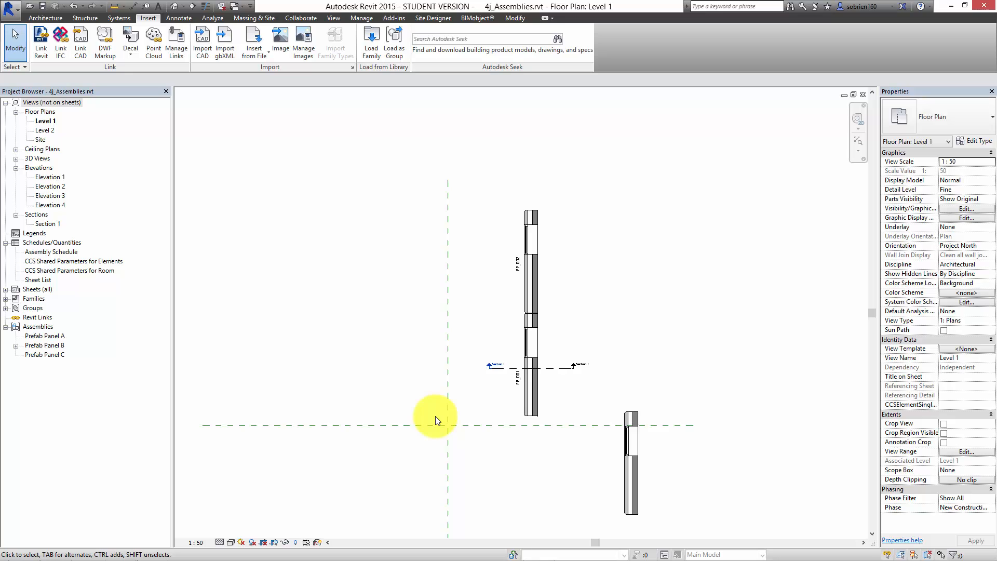
click(17, 345)
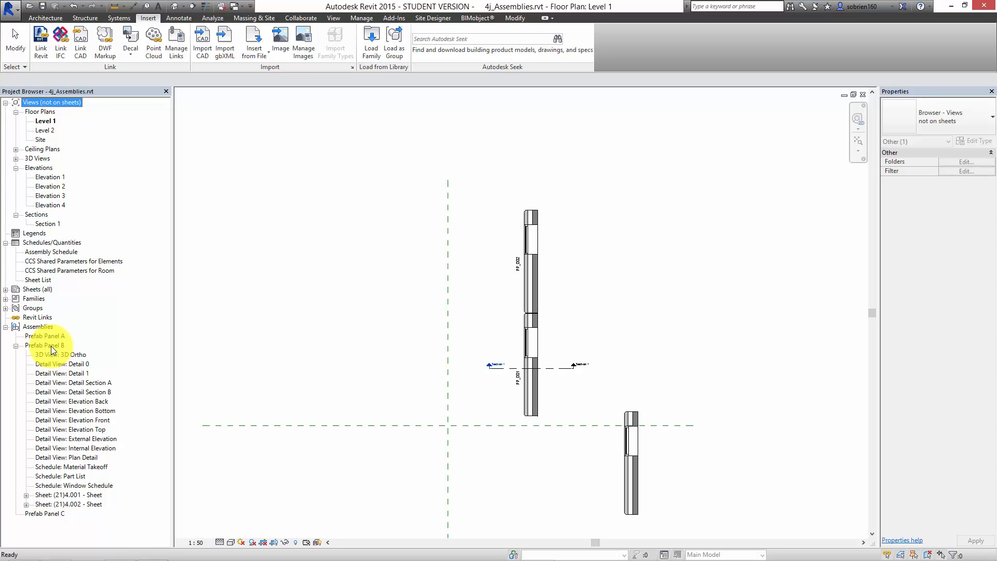
Open the online Revit 2015 Help, search for "assemblies" and read the About Assemblies topic on which elements can be included
click(920, 4)
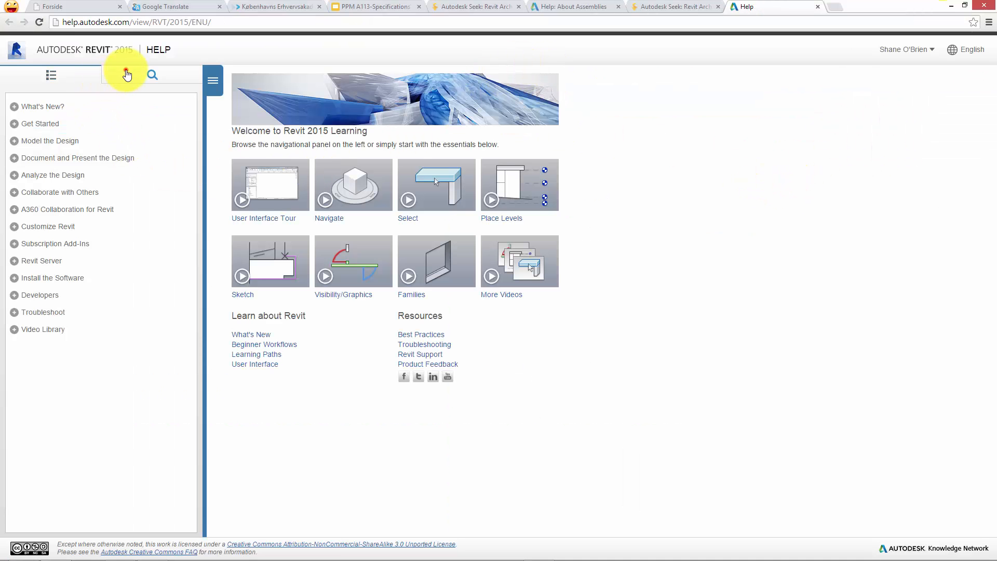
click(127, 75)
click(109, 99)
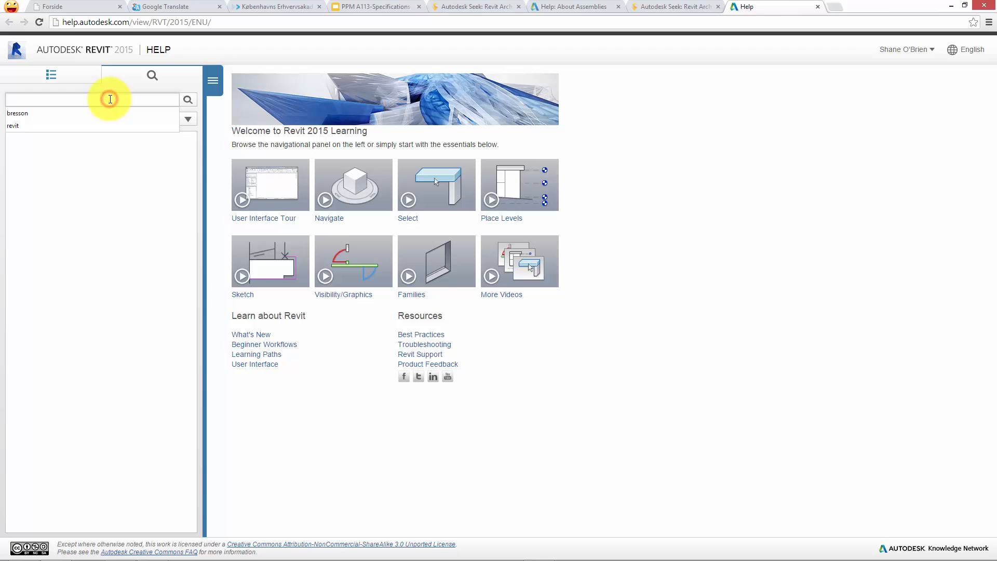
text(assembl)
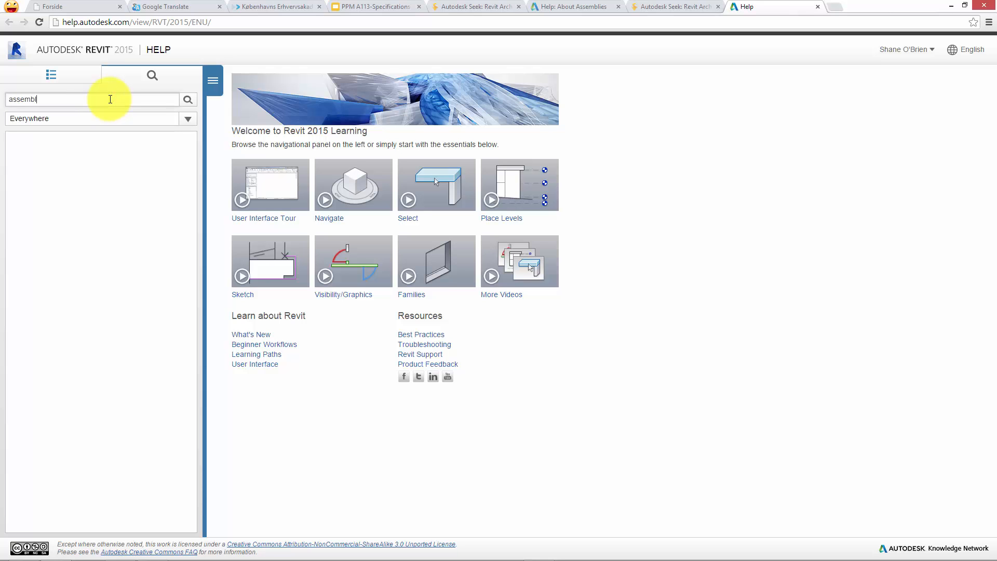
text(ies)
key(Return)
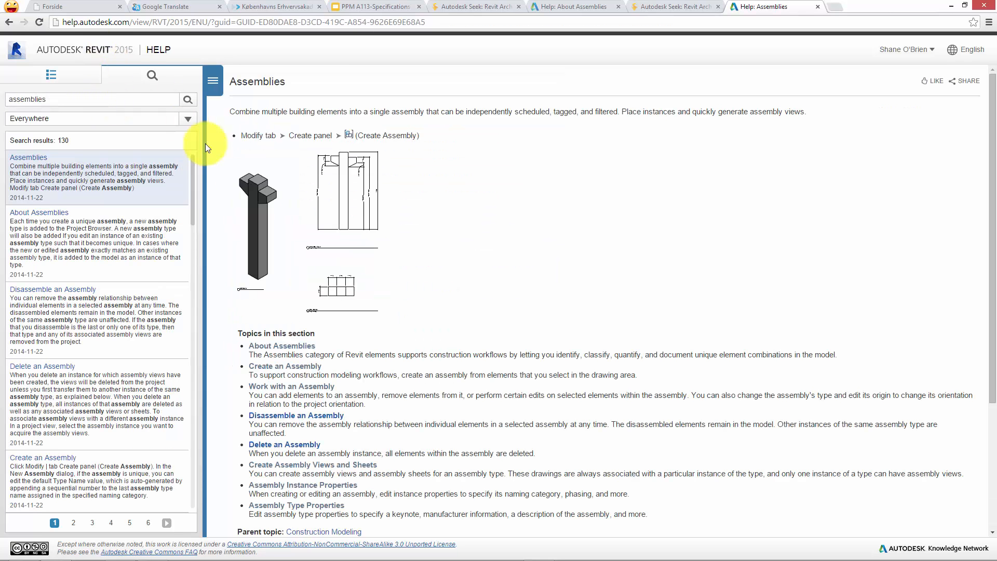
click(278, 345)
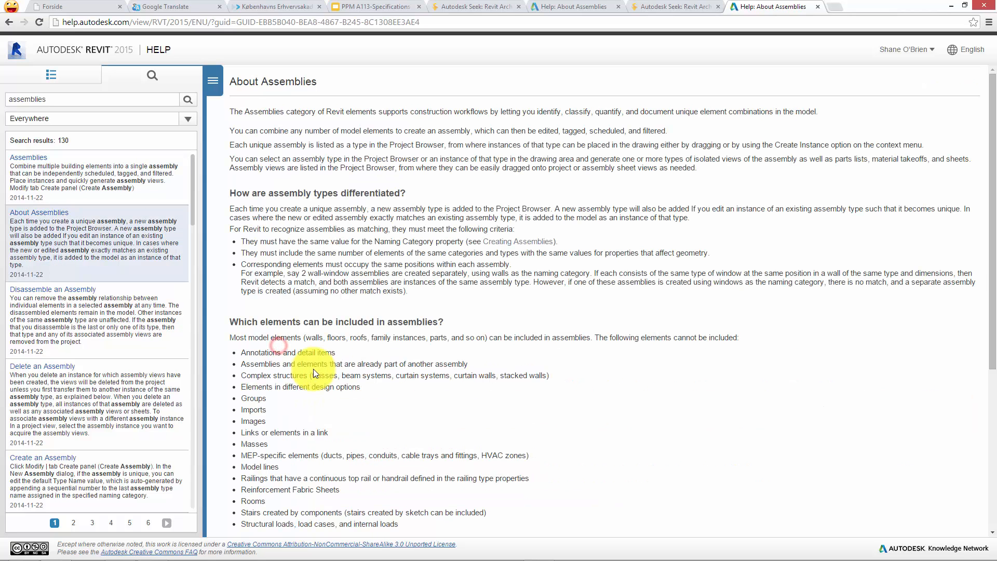
scroll(313, 370, down, 3)
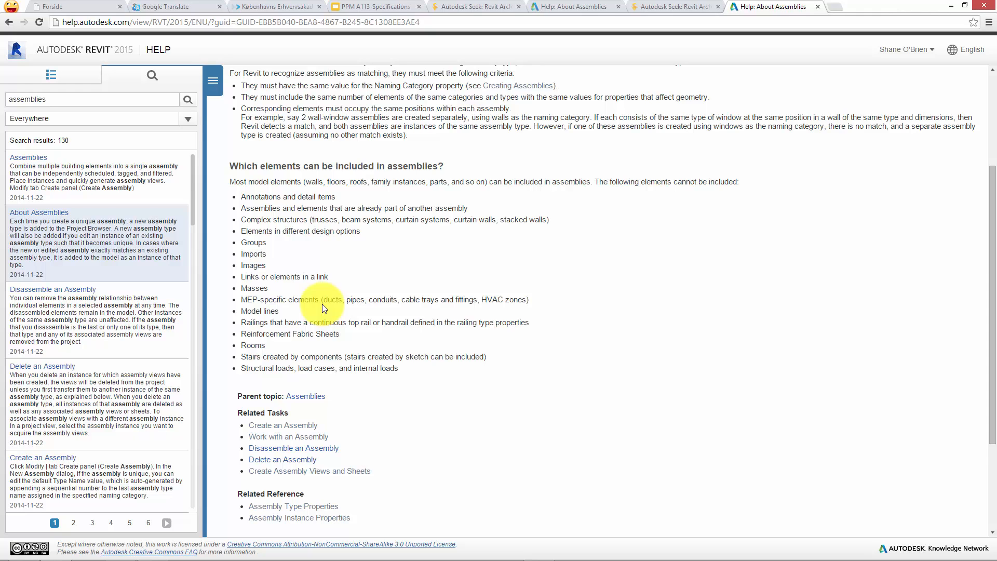
mouse_move(438, 558)
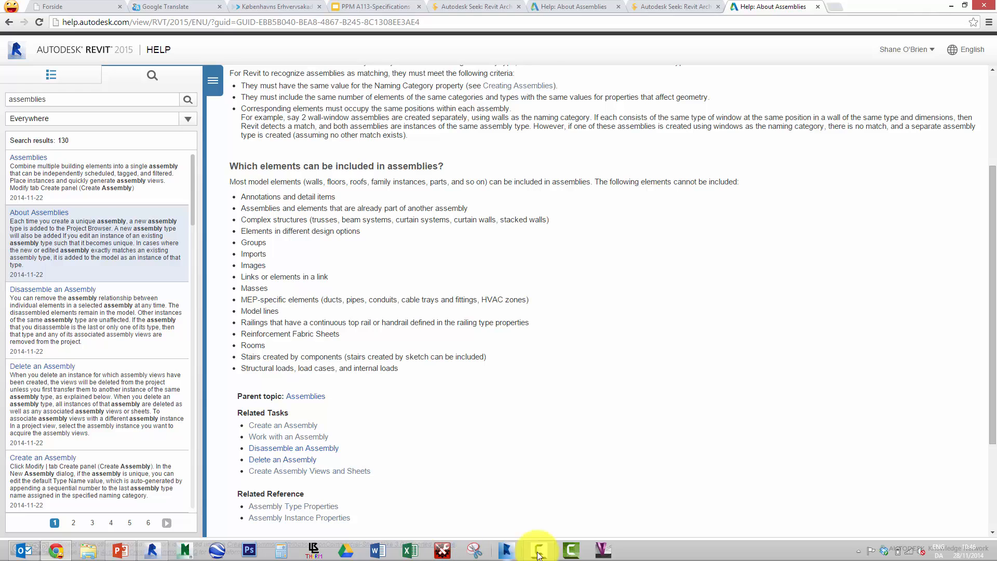